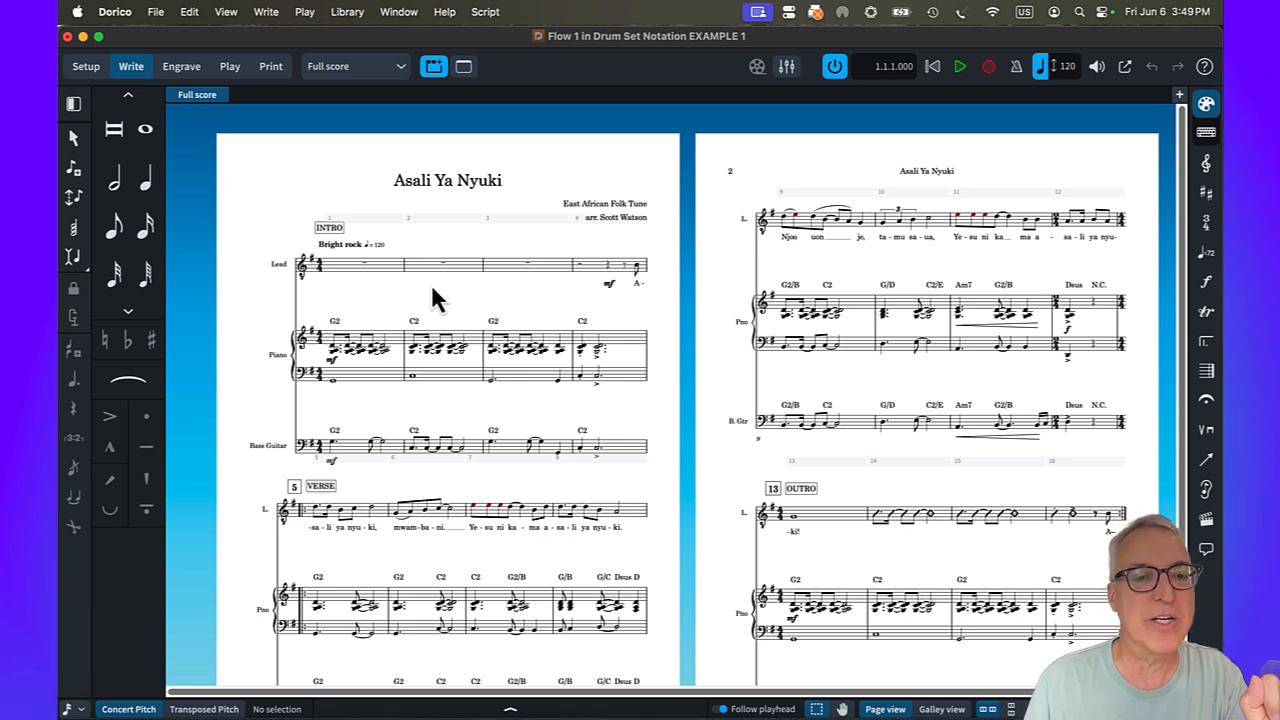
- Add a single player holding the unpitched percussion instrument Drum Set (Basic) to the score
key("super+1")
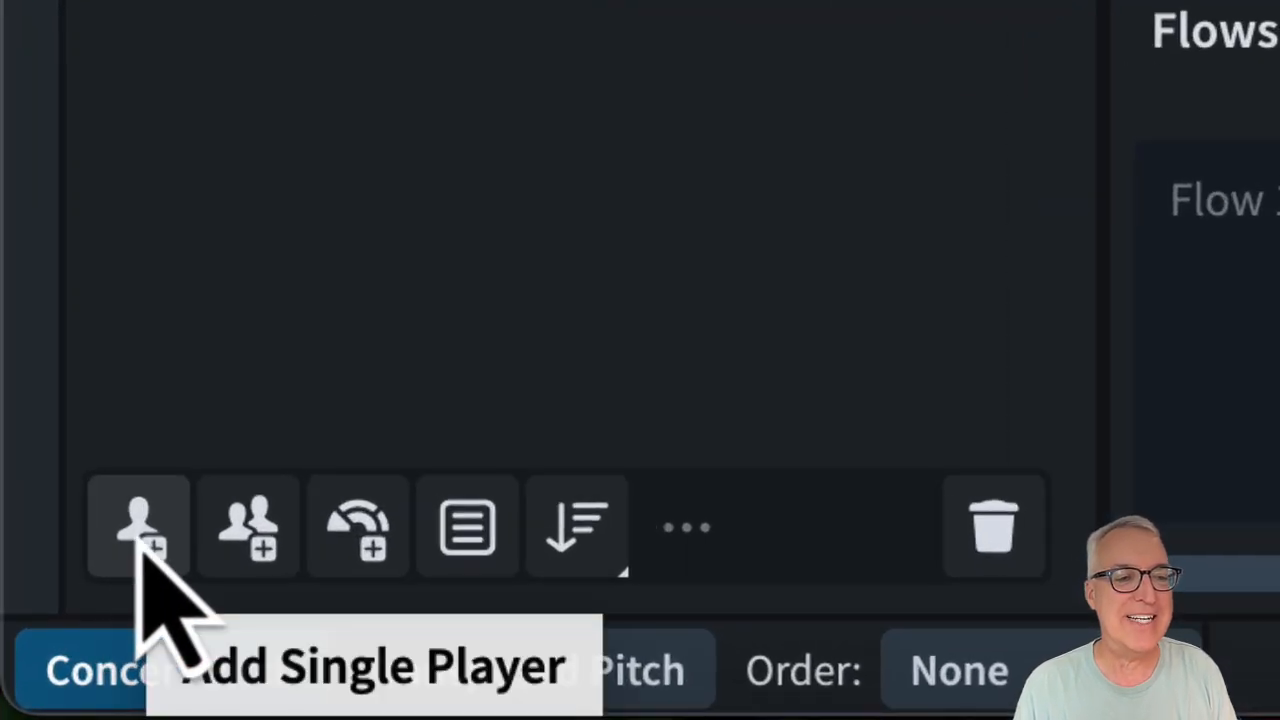
left_click(140, 540)
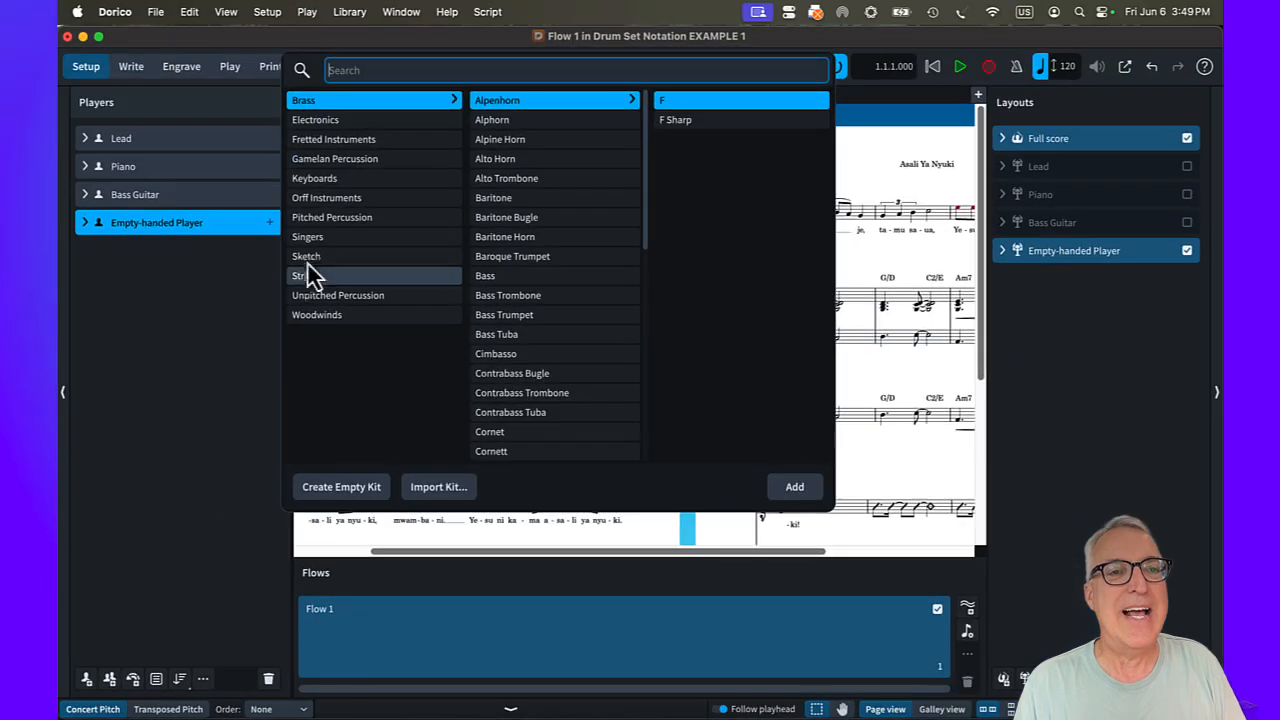
left_click(333, 296)
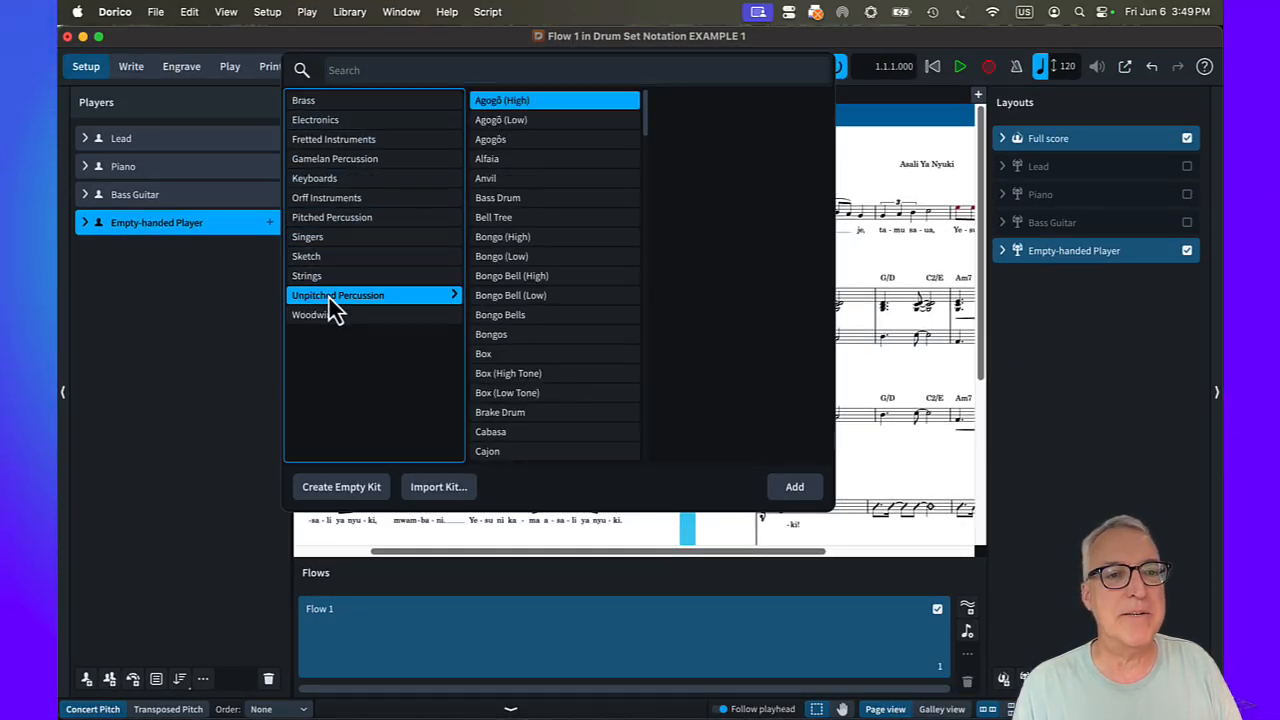
left_click(399, 72)
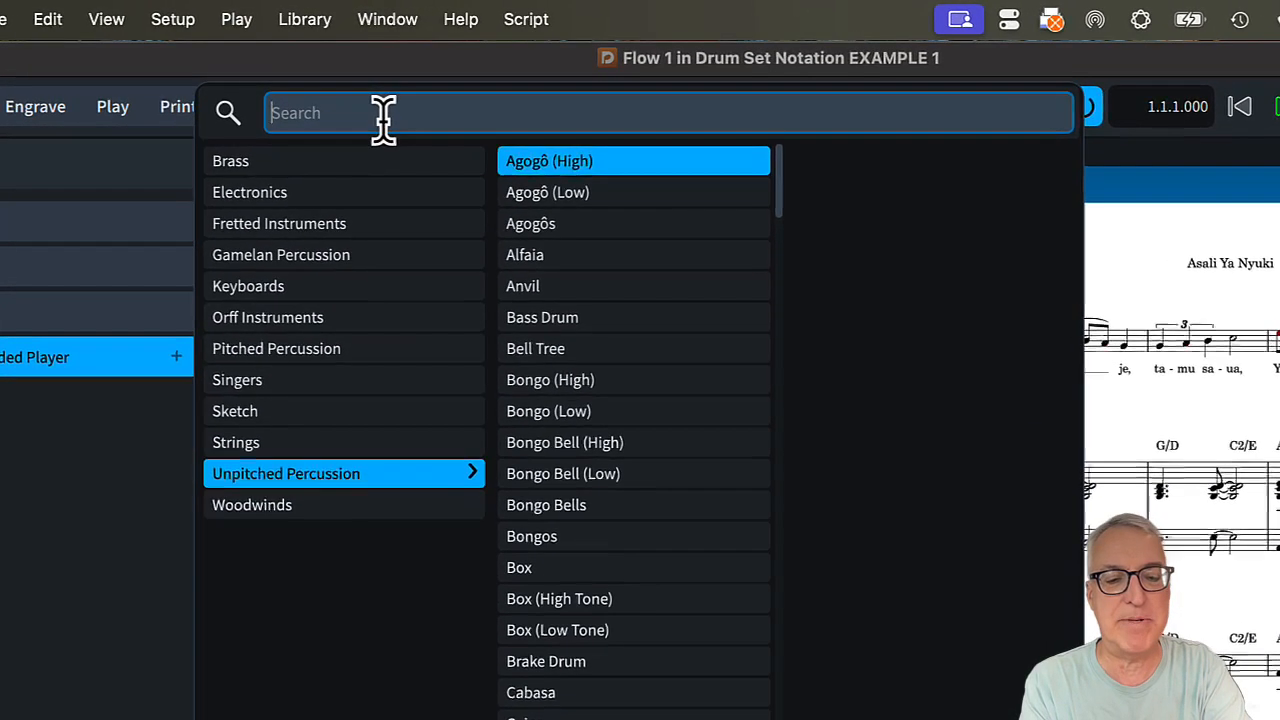
type("dru")
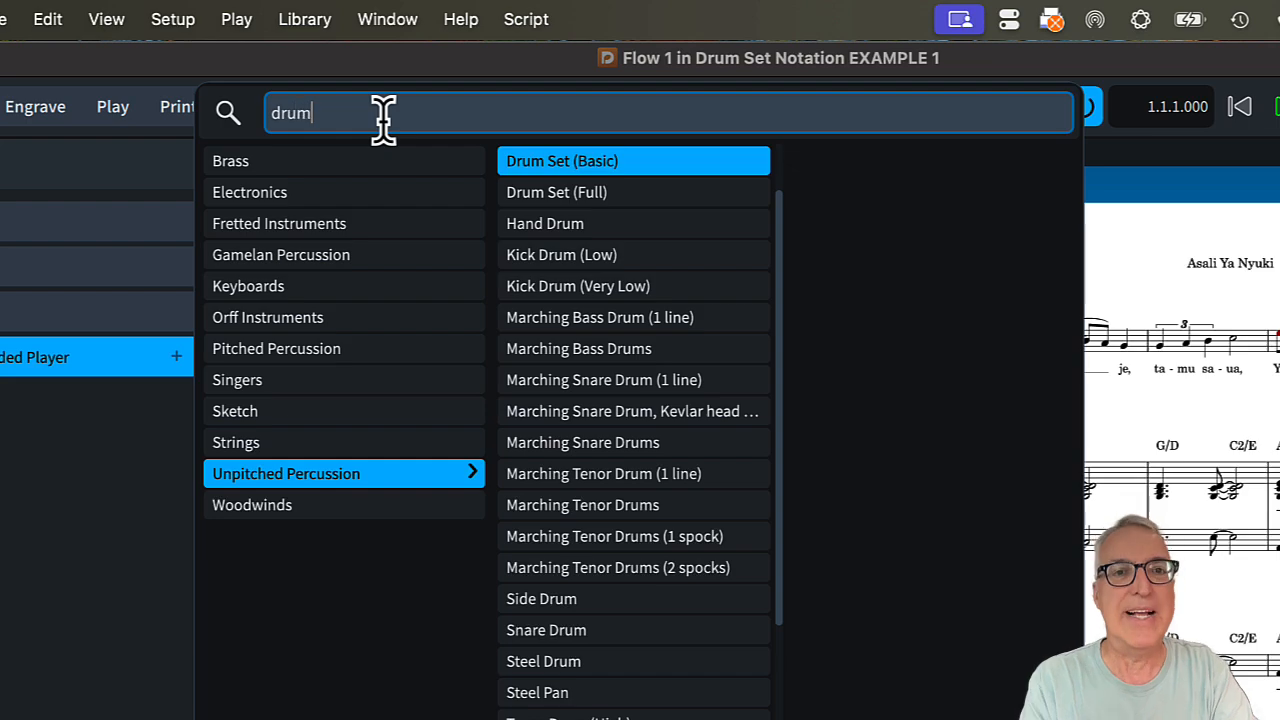
type("m")
left_click(530, 167)
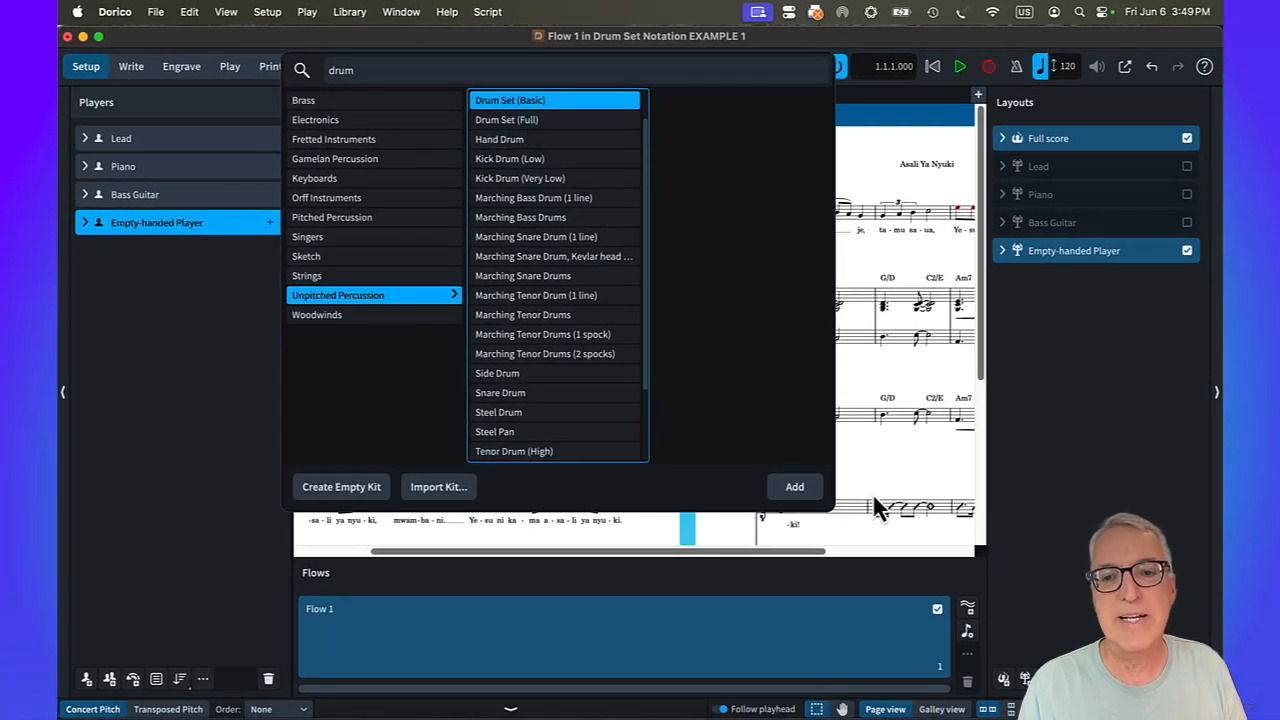
left_click(826, 528)
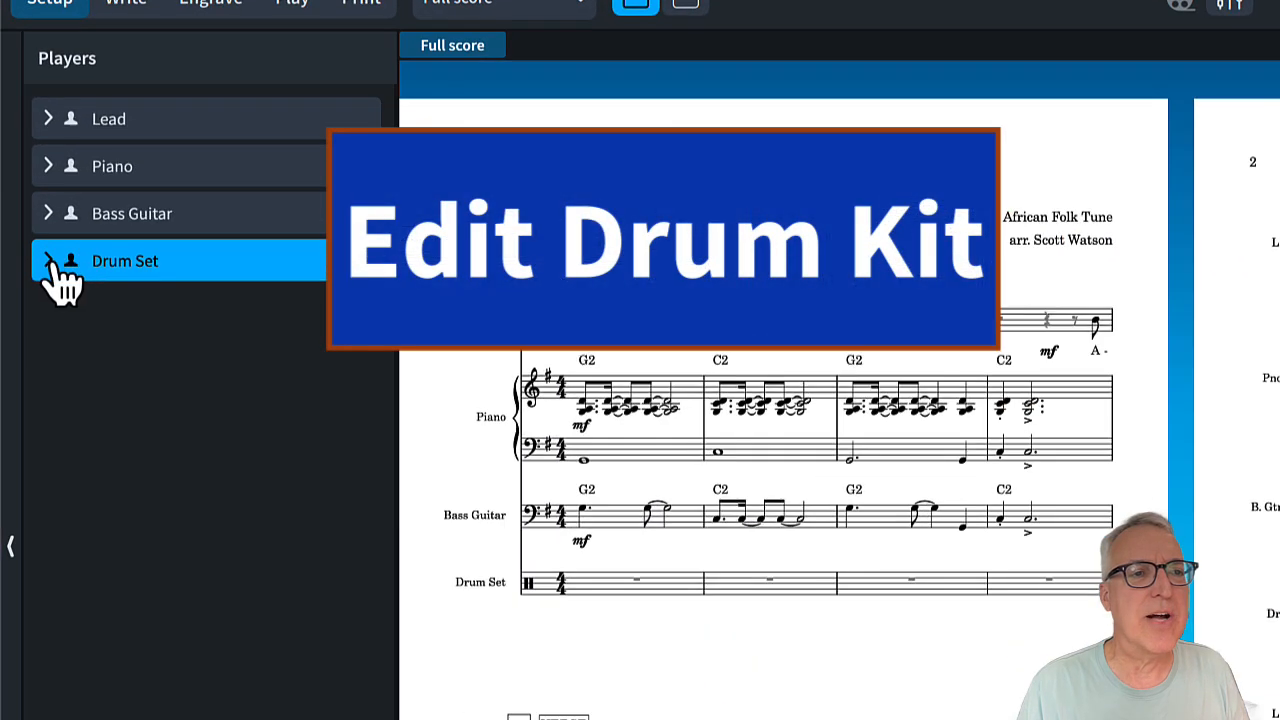
- Open the Drum Set's percussion kit for editing and inspect the settings of the ride cymbal, snare drum and kick drum
left_click(48, 261)
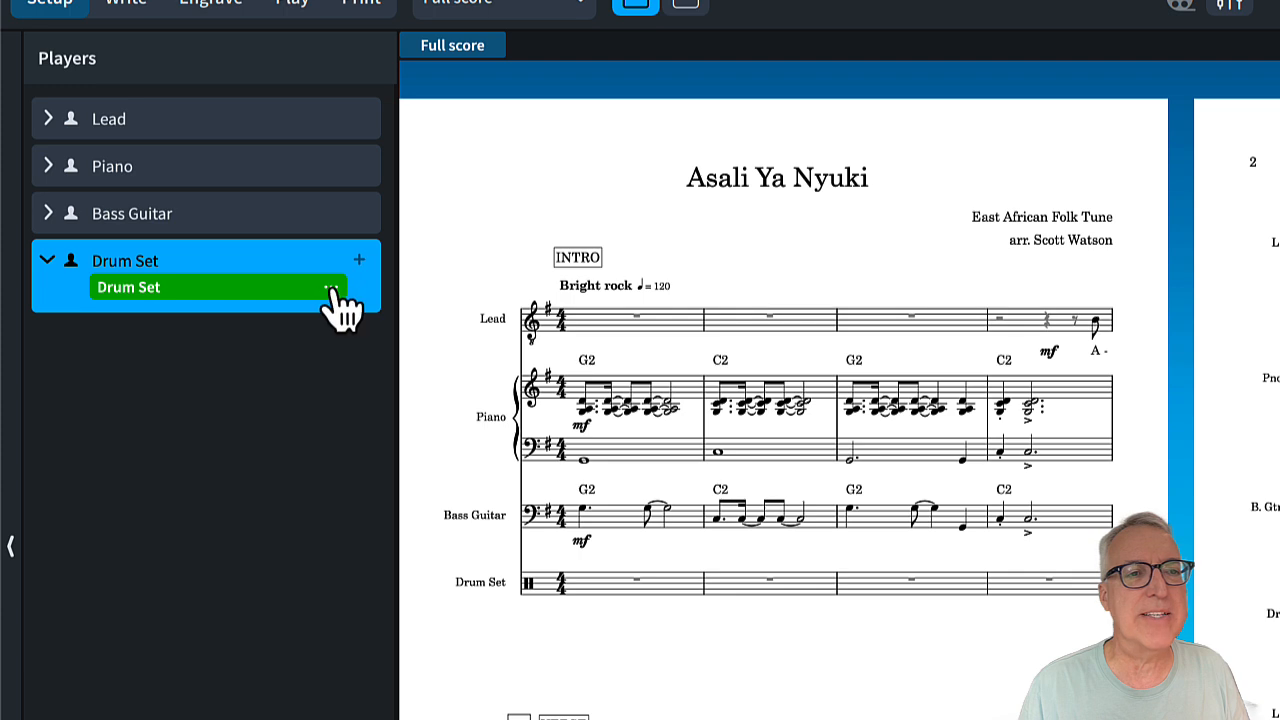
left_click(331, 289)
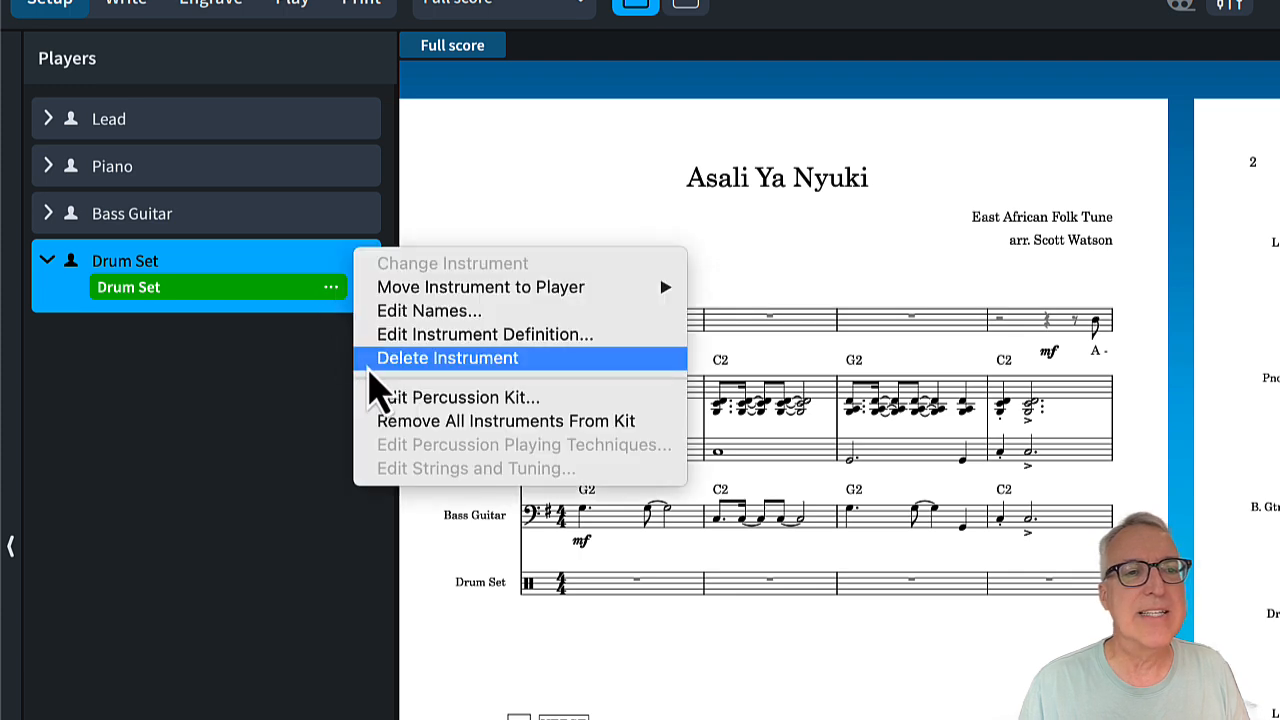
left_click(430, 400)
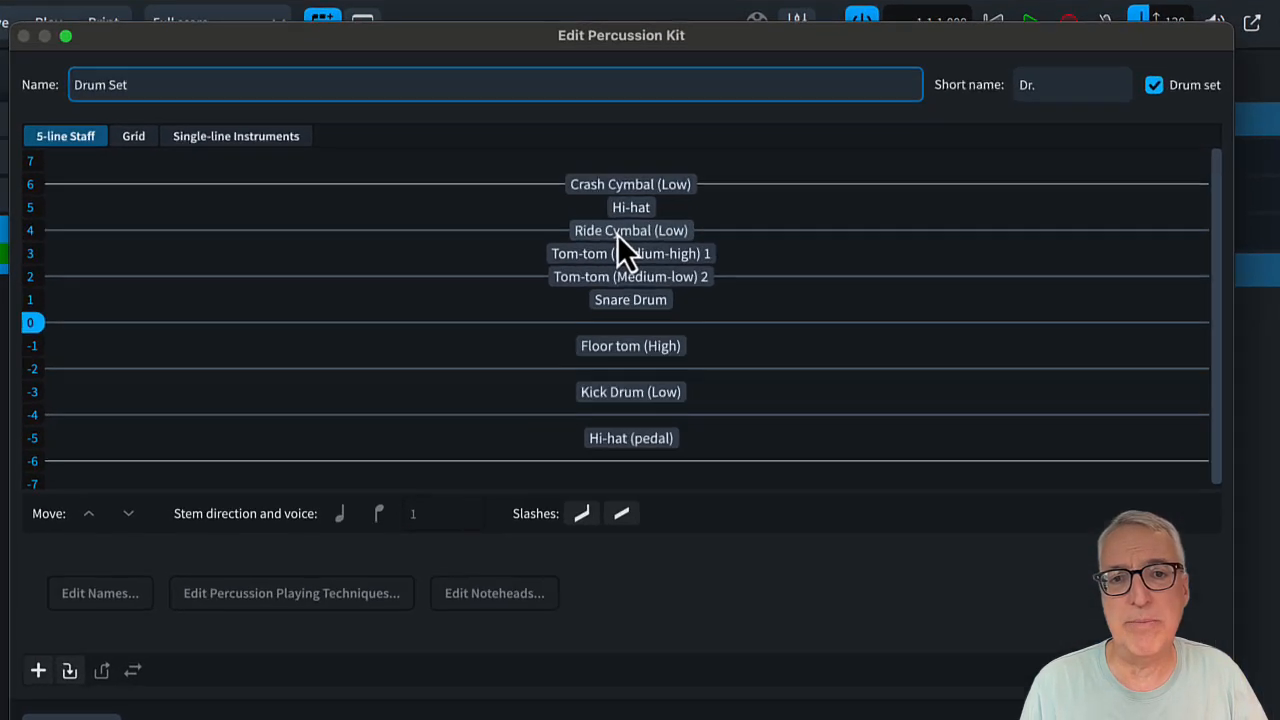
left_click(655, 227)
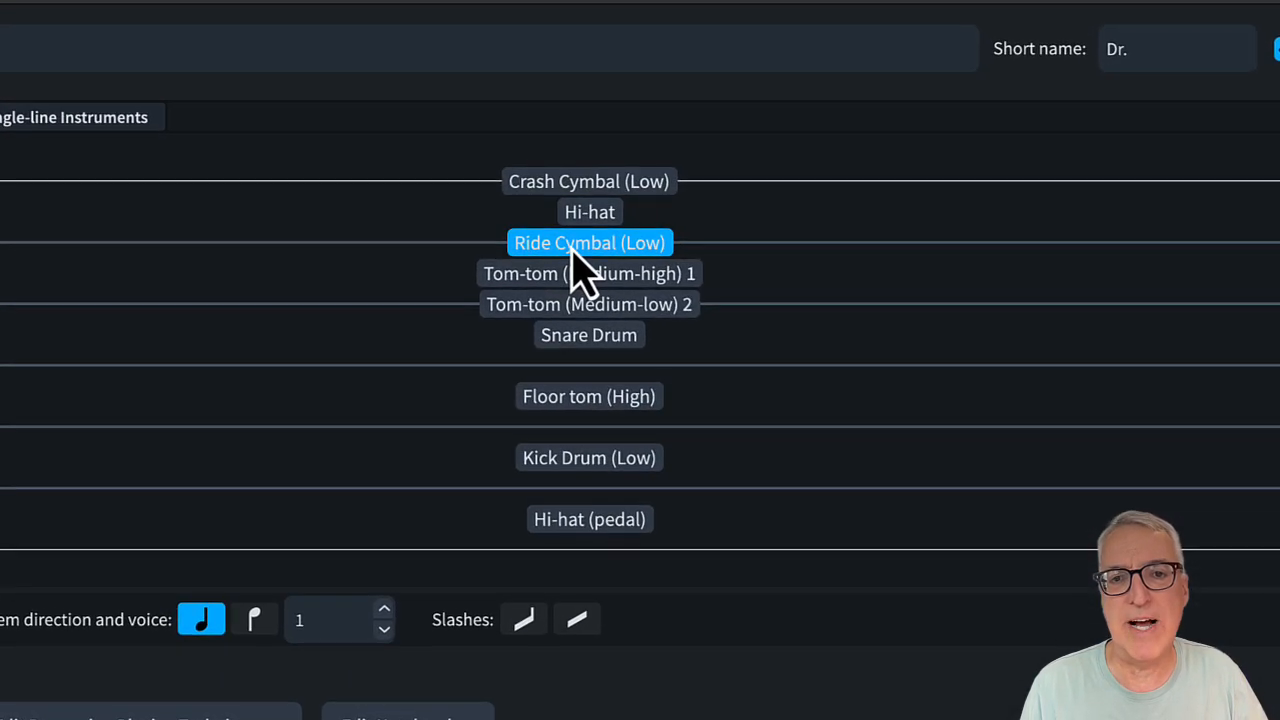
left_click(588, 338)
left_click(588, 462)
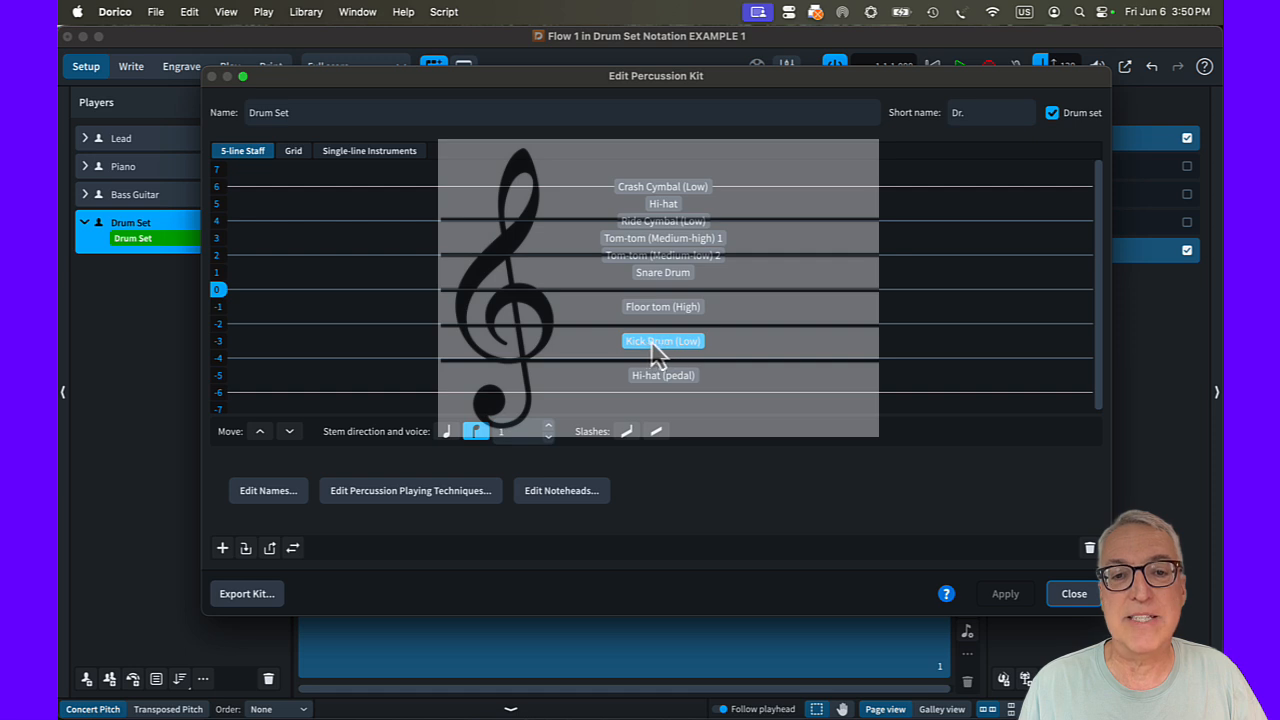
left_click(658, 278)
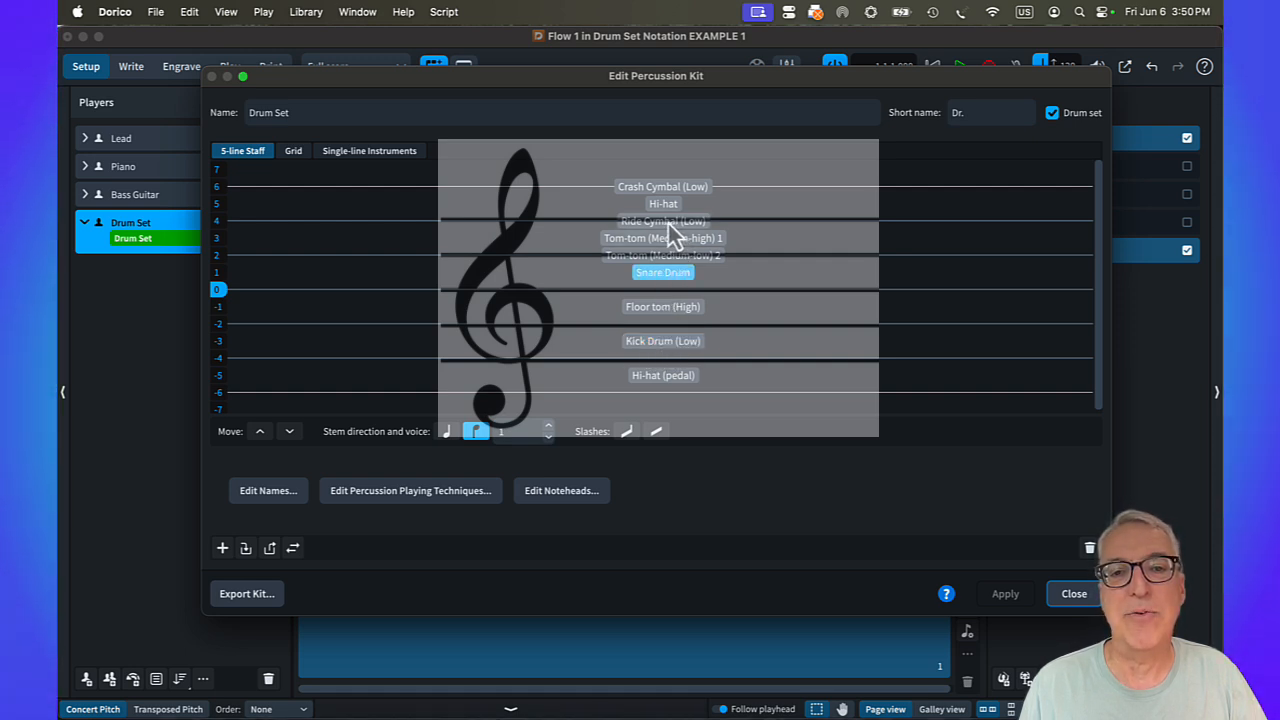
left_click(667, 221)
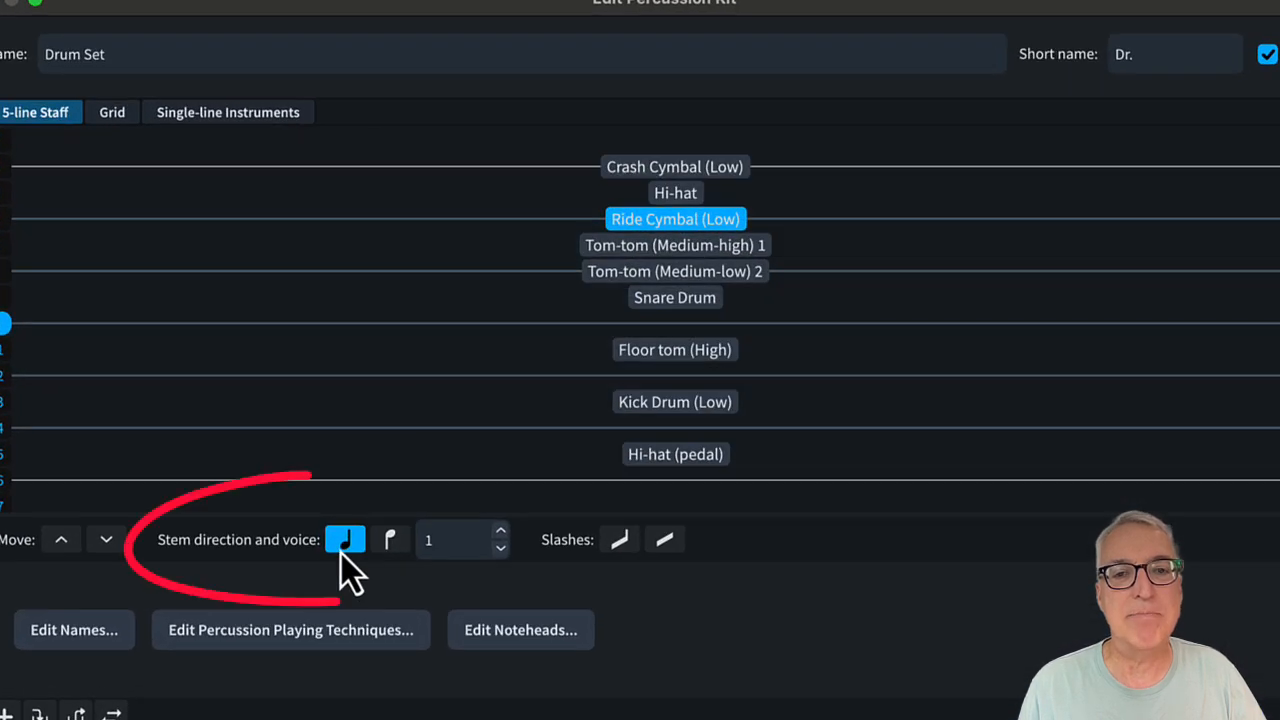
- Set the Snare Drum's stem direction to up in the percussion kit, and check the Kick Drum (Low) setting
left_click(654, 299)
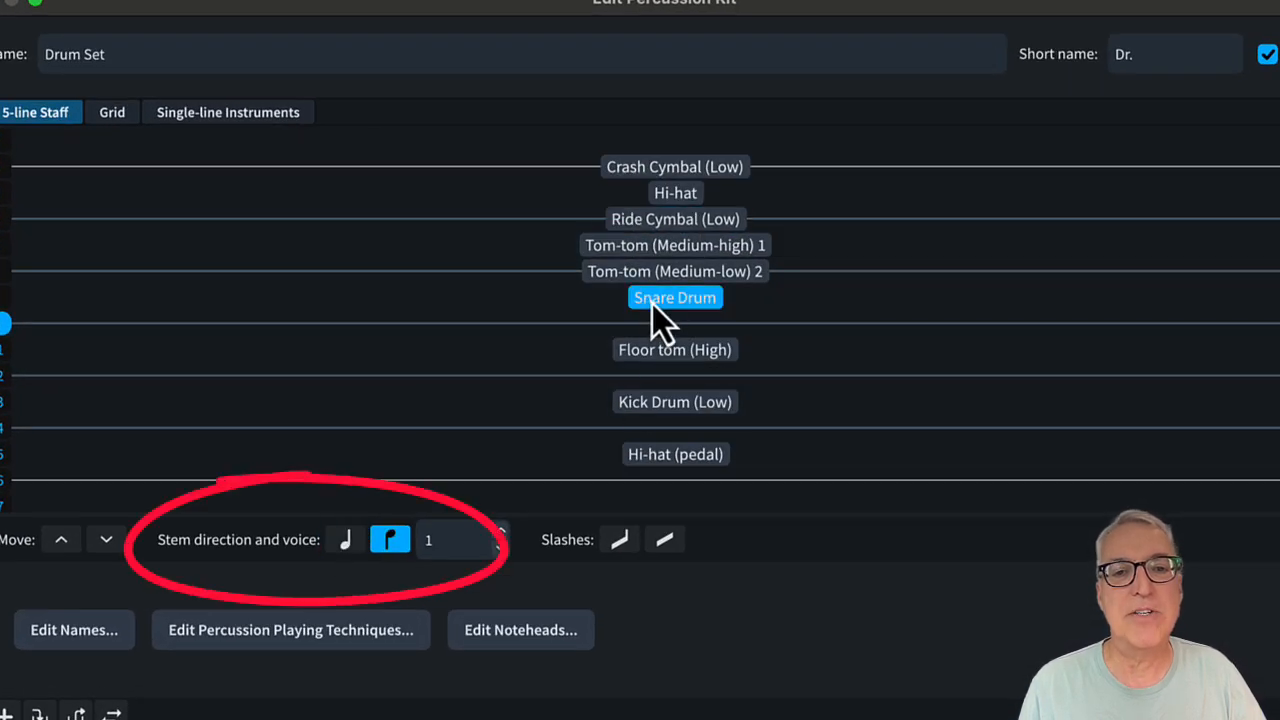
left_click(346, 546)
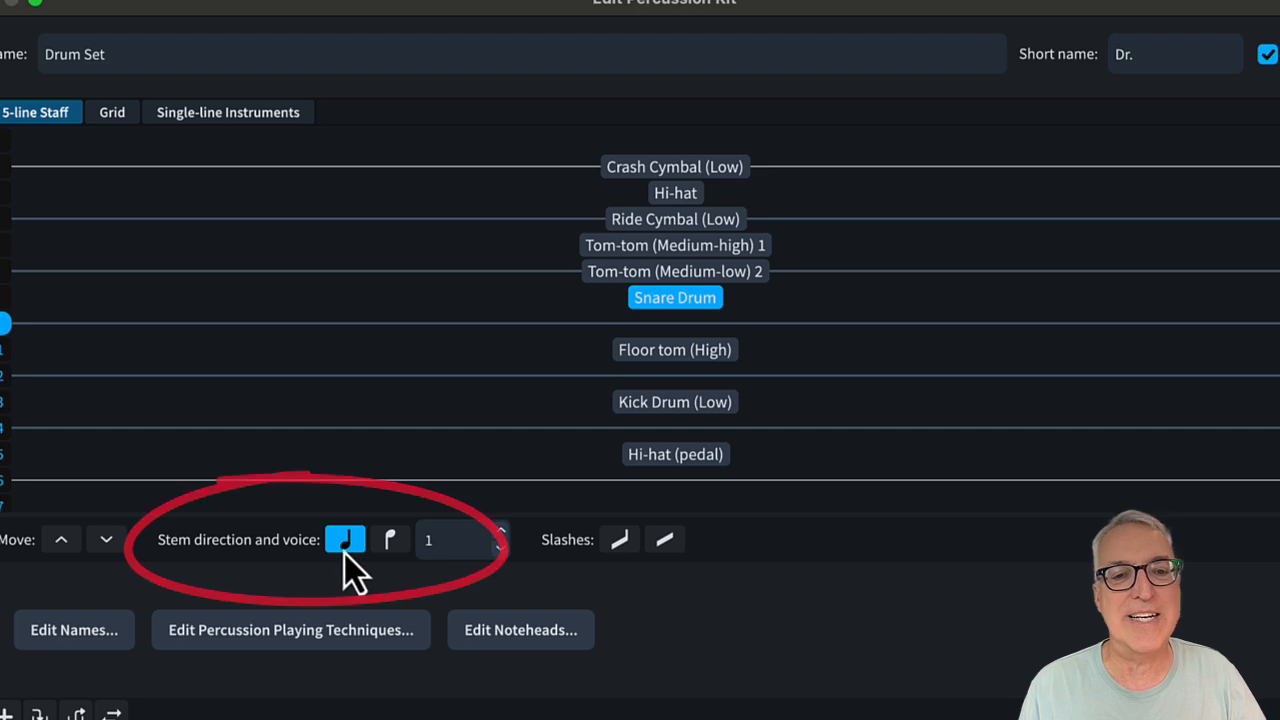
left_click(670, 404)
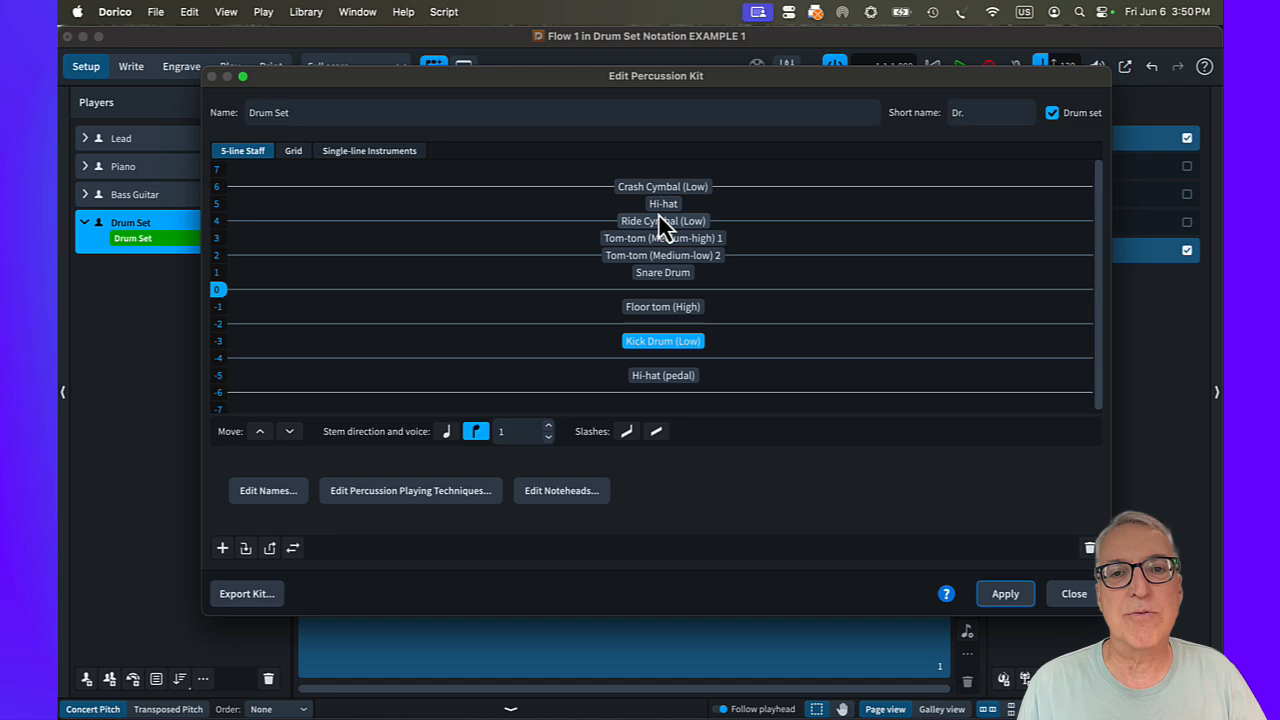
- Review the notehead override choices for Ride Cymbal (Low), keep the override unset, and close the percussion kit editor
left_click(658, 220)
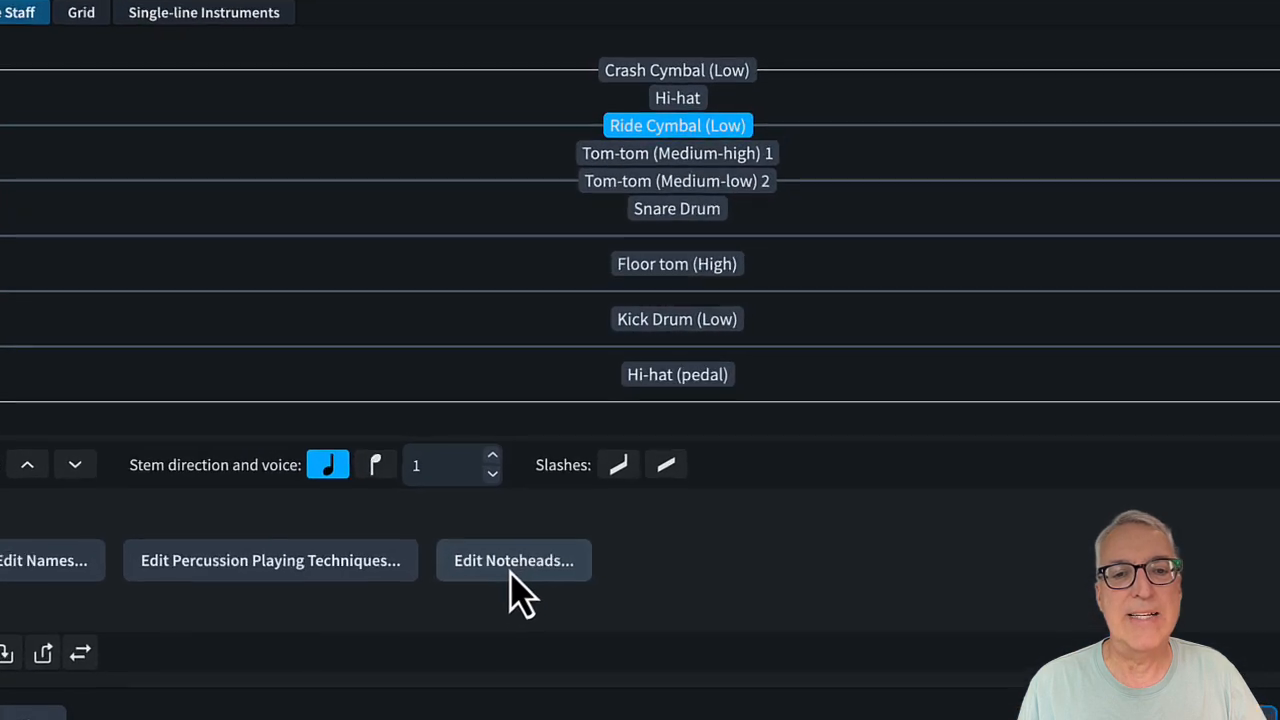
left_click(560, 494)
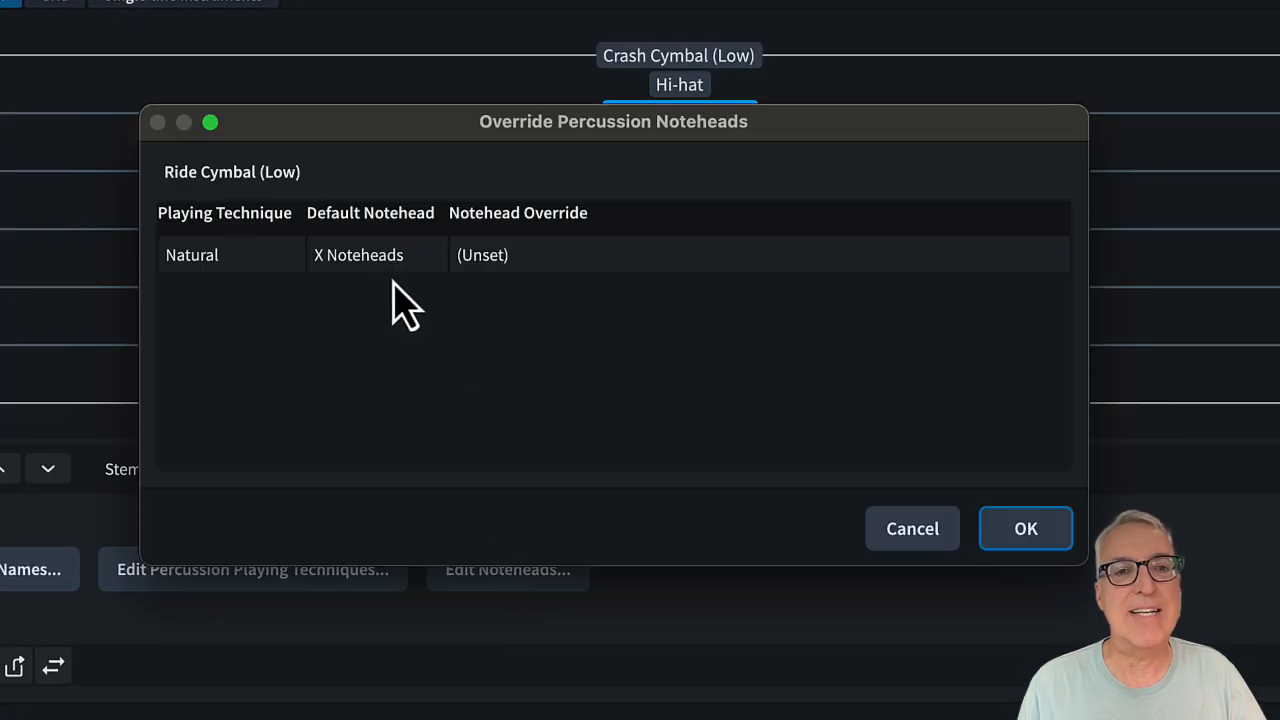
left_click(469, 263)
left_click(469, 263)
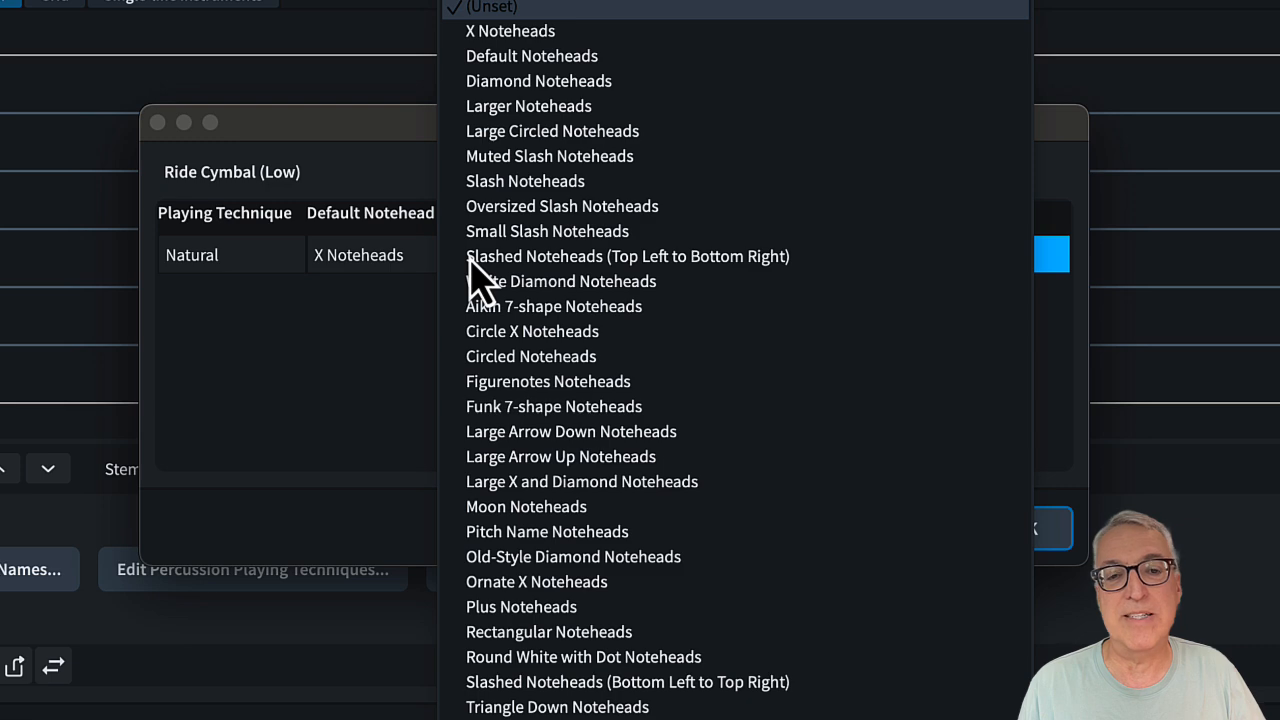
left_click(309, 366)
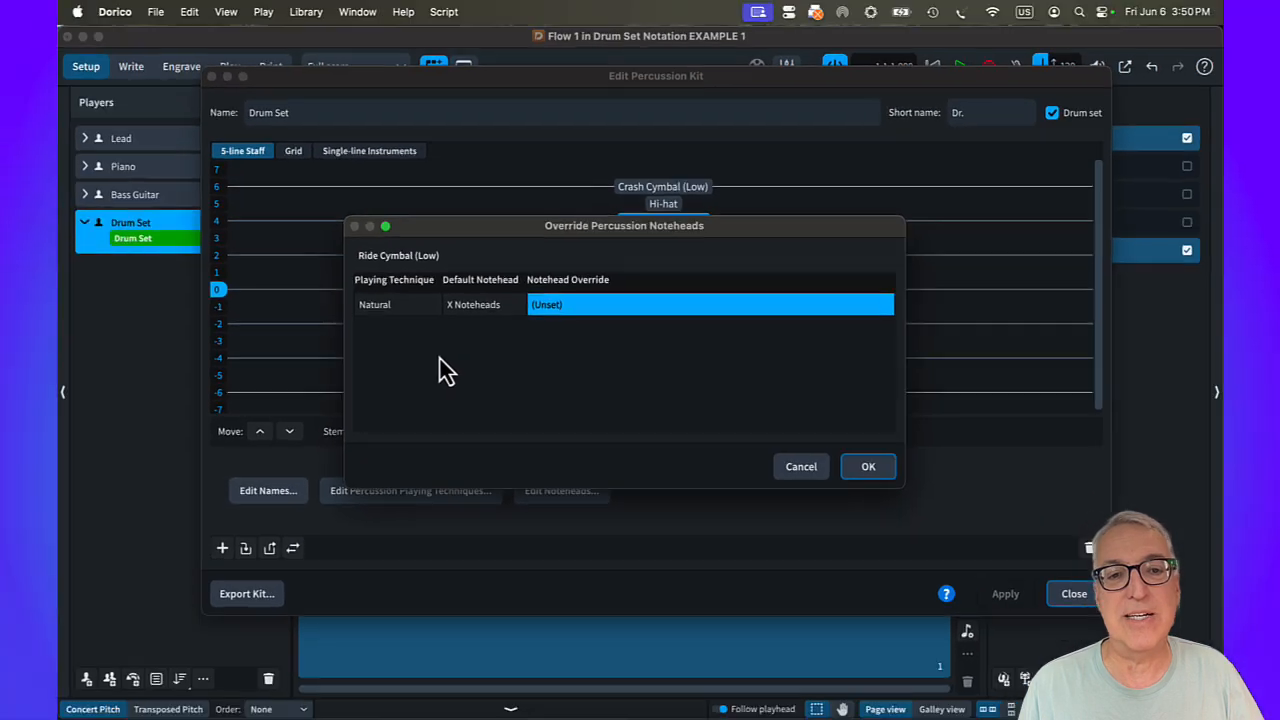
left_click(867, 467)
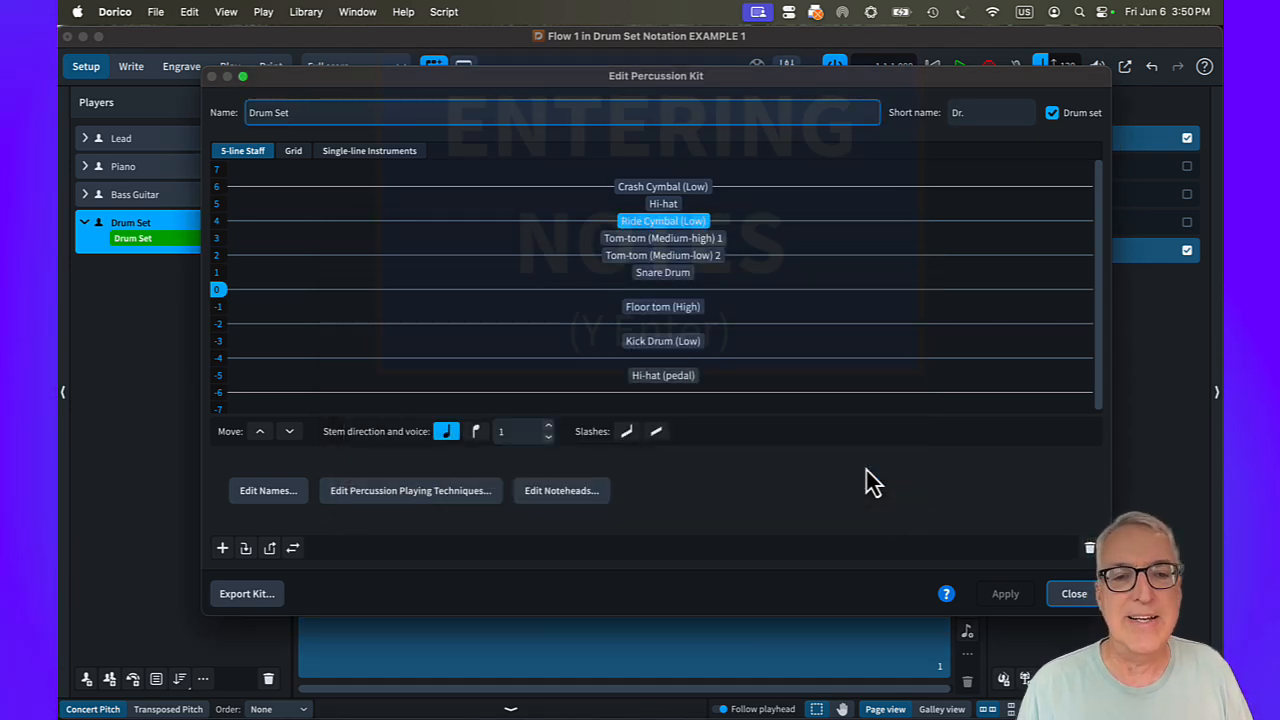
left_click(1074, 595)
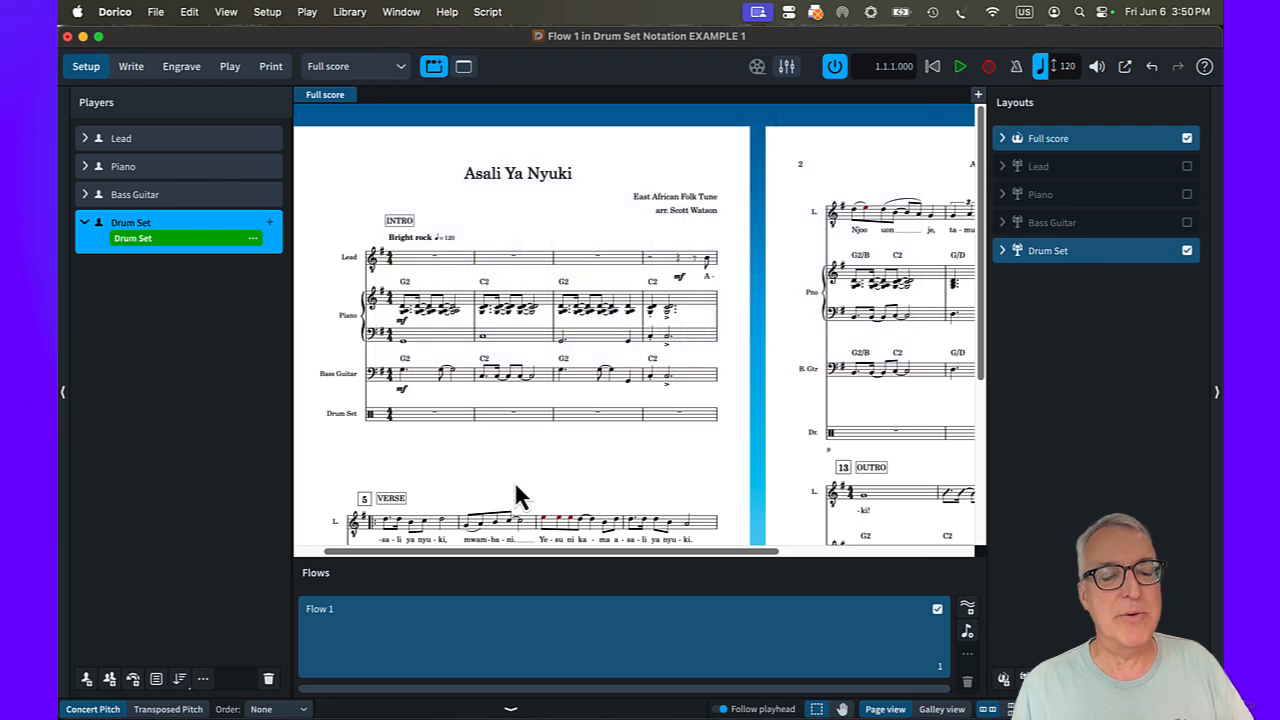
- Start note input in Write mode at bar 1 of the Drum Set staff and set the rhythmic grid to eighth notes
key("super+2")
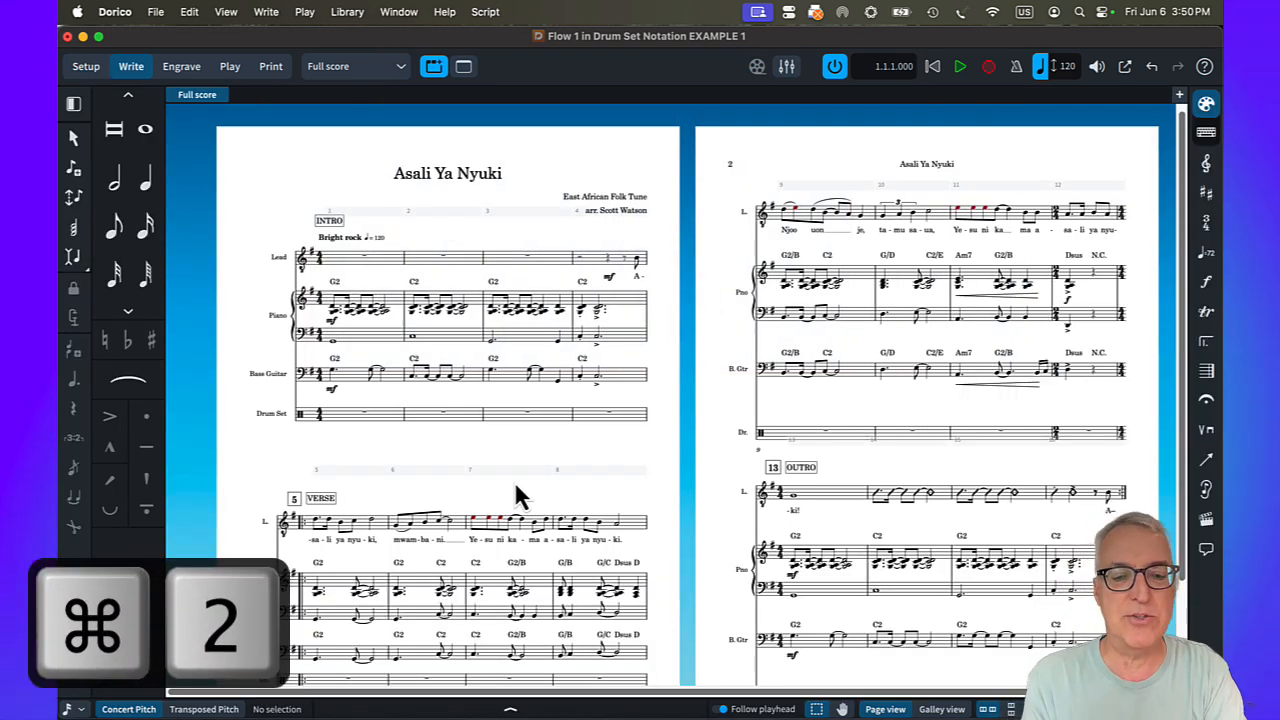
key("super+equal")
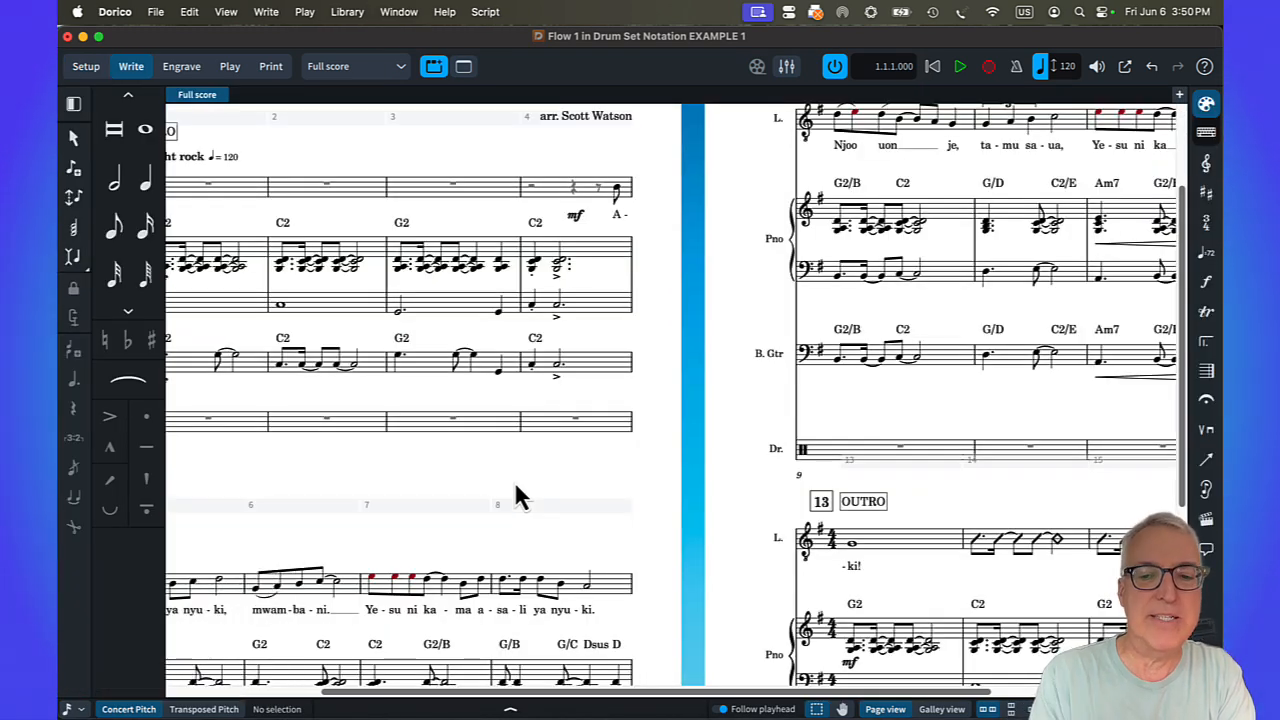
key("super+equal")
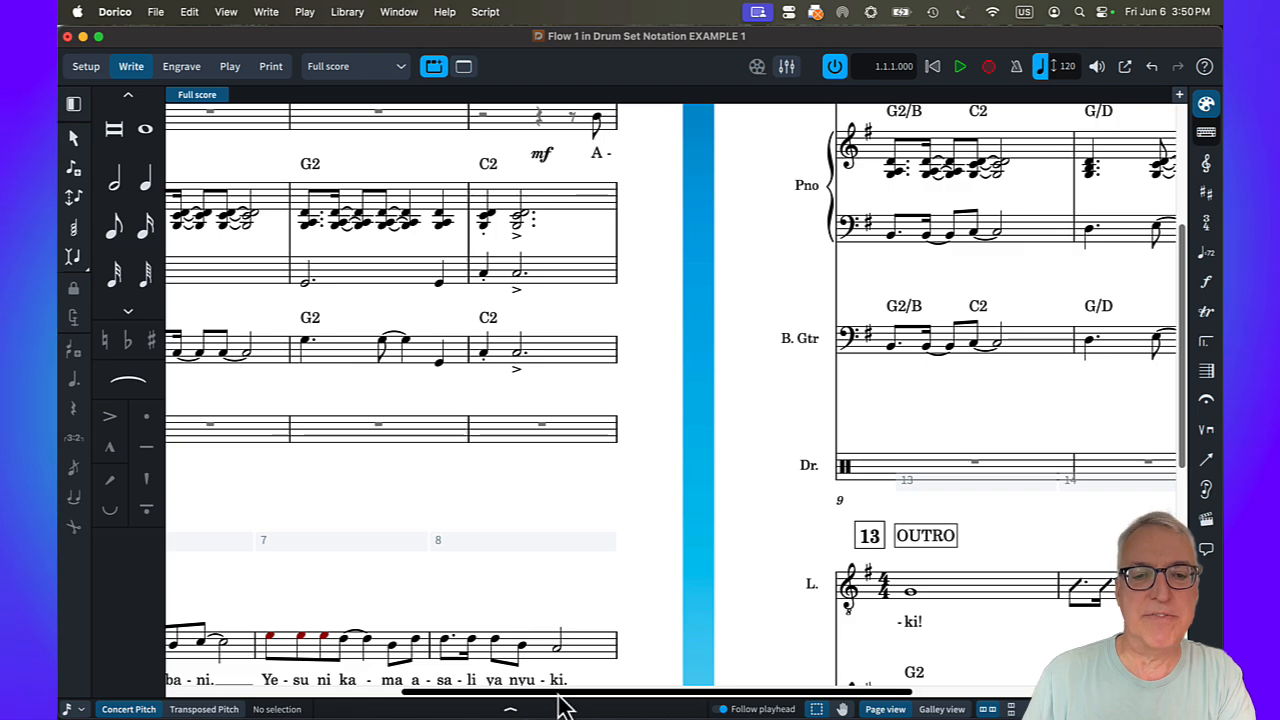
scroll(505, 600, "left", 10)
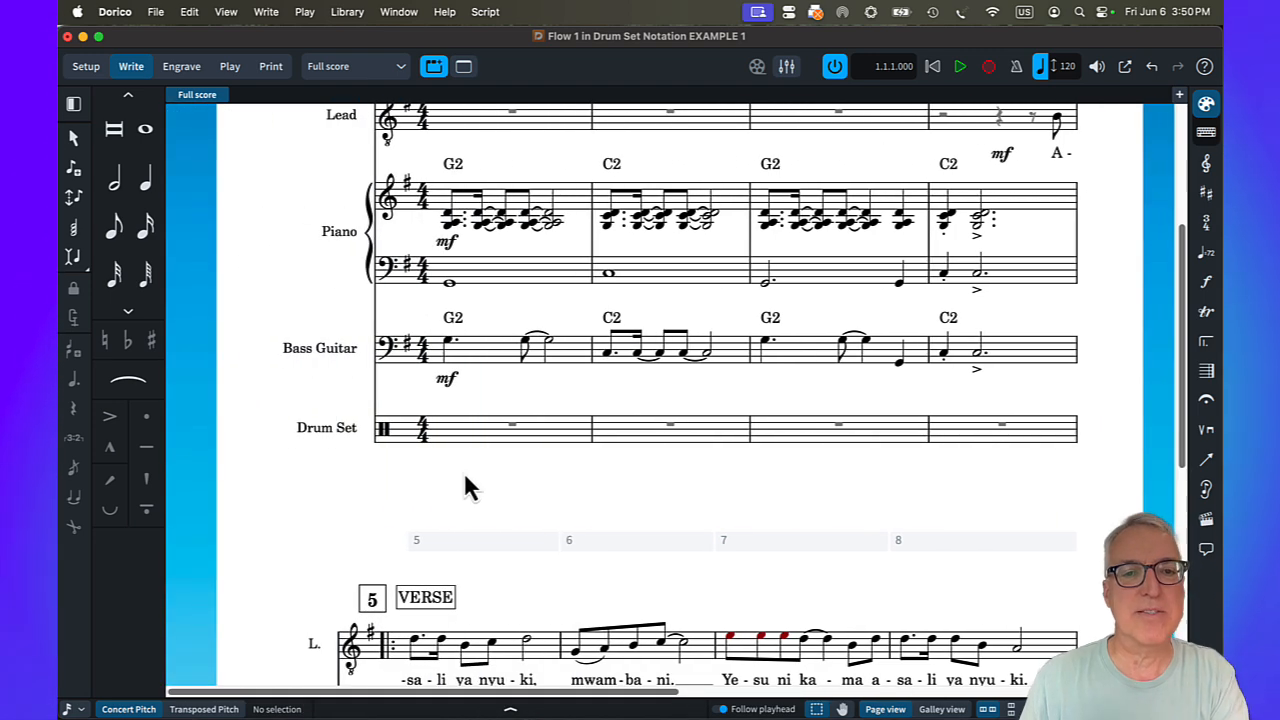
left_click(512, 424)
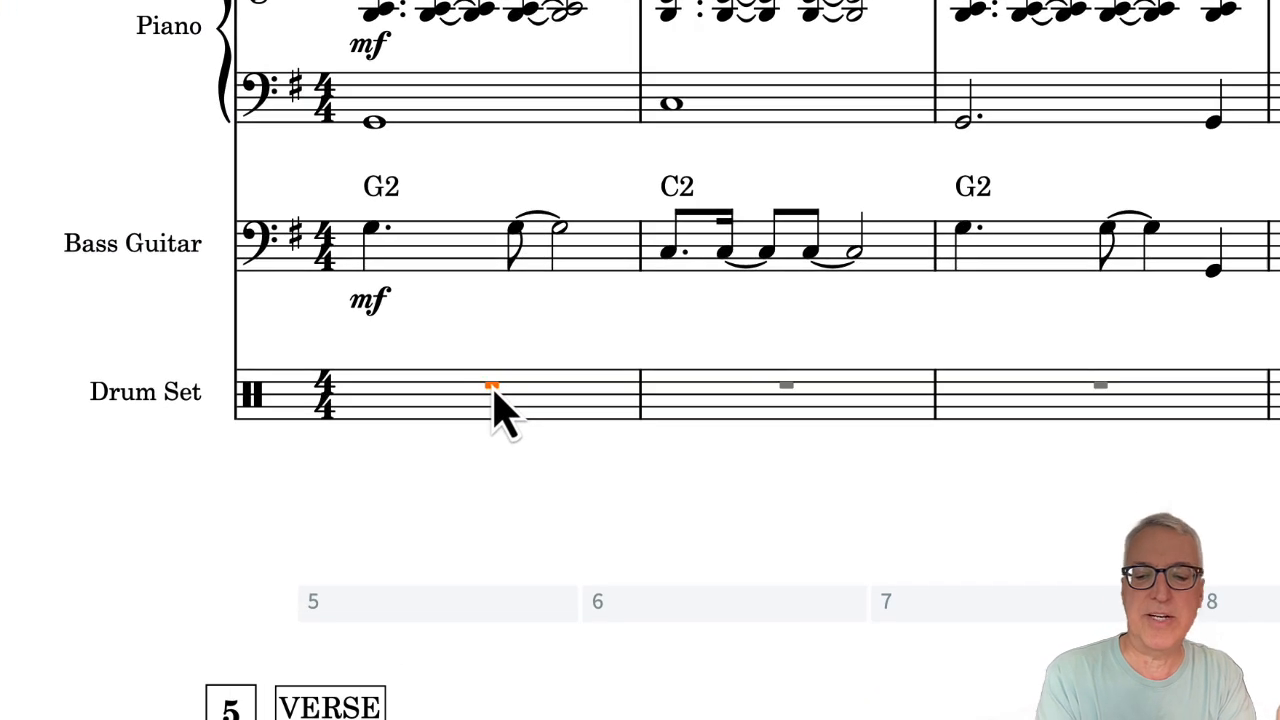
key("Return")
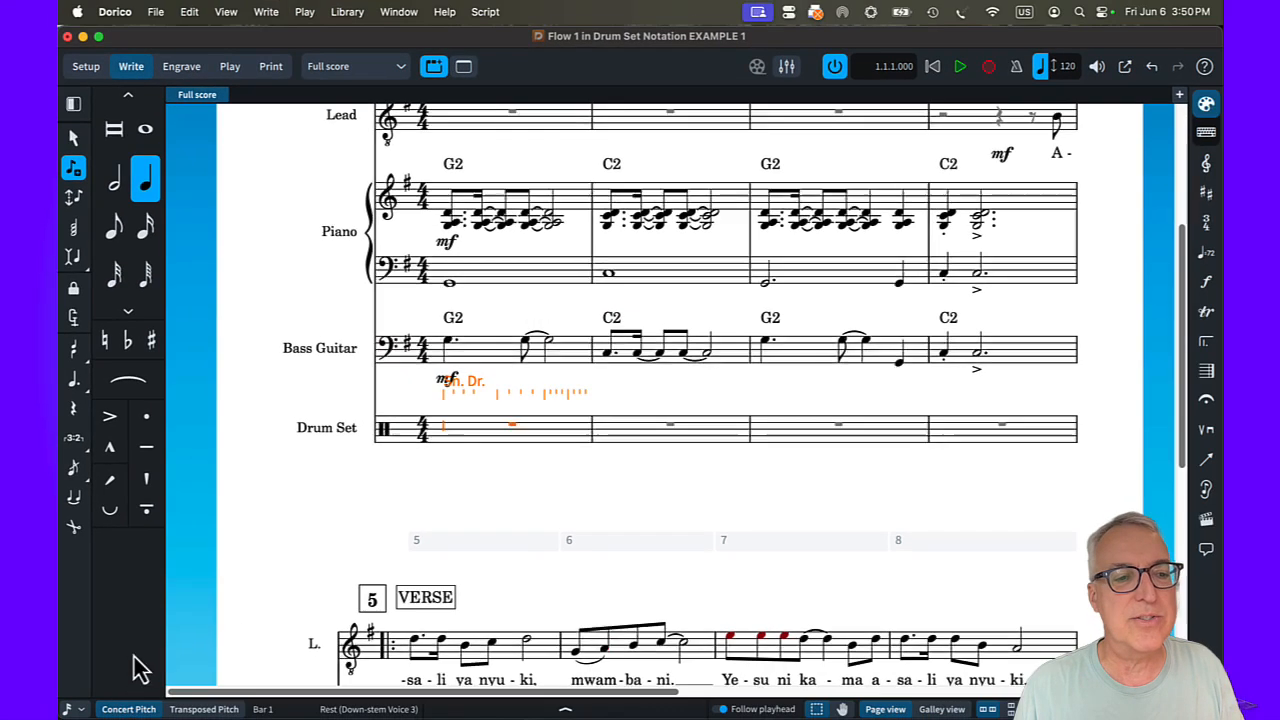
left_click(67, 710)
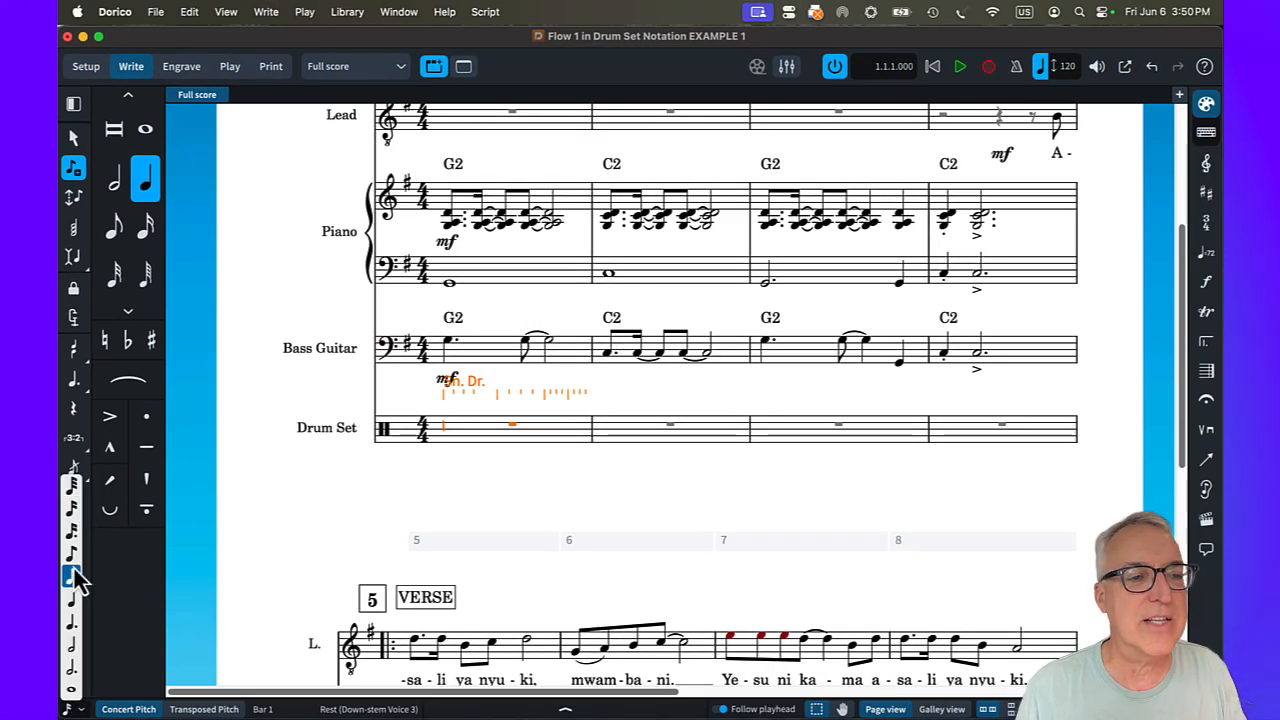
left_click(80, 568)
- Cycle the note input caret up and down through the kit's hi-hat, snare drum and ride cymbal, ending on the kick drum
key("Up")
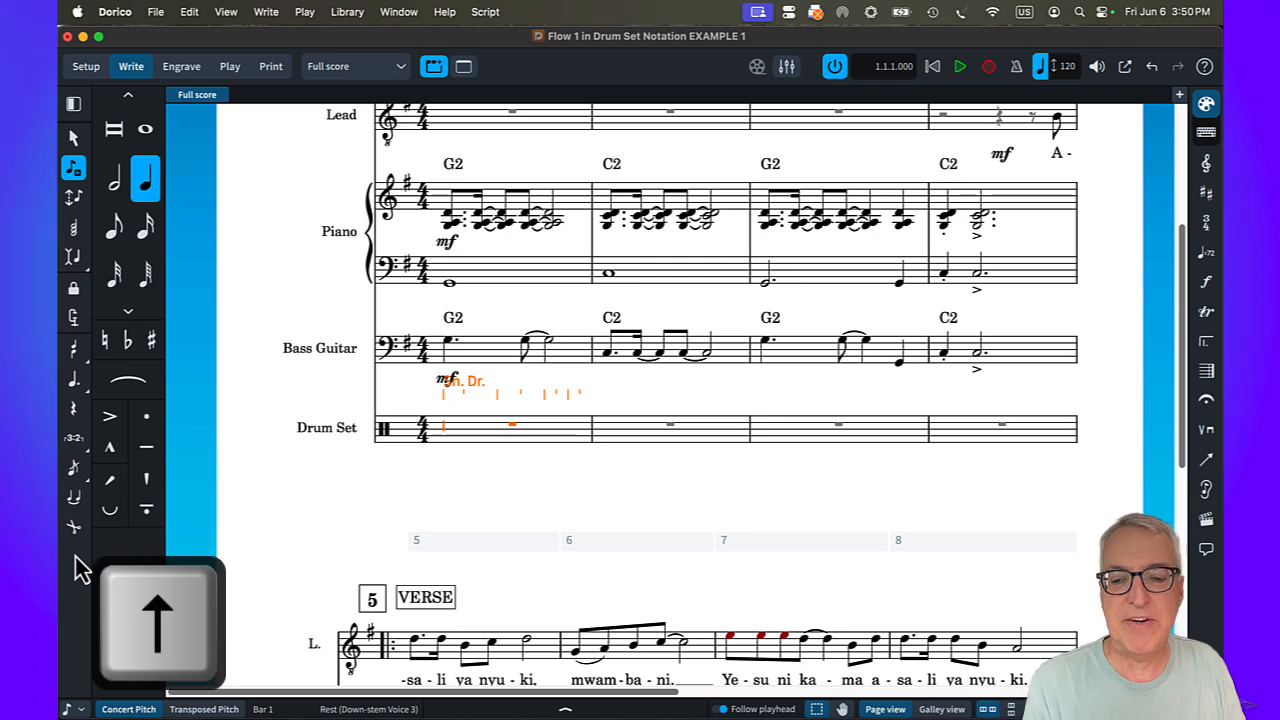
key("Up")
key("Up")
key("Up")
key("Up")
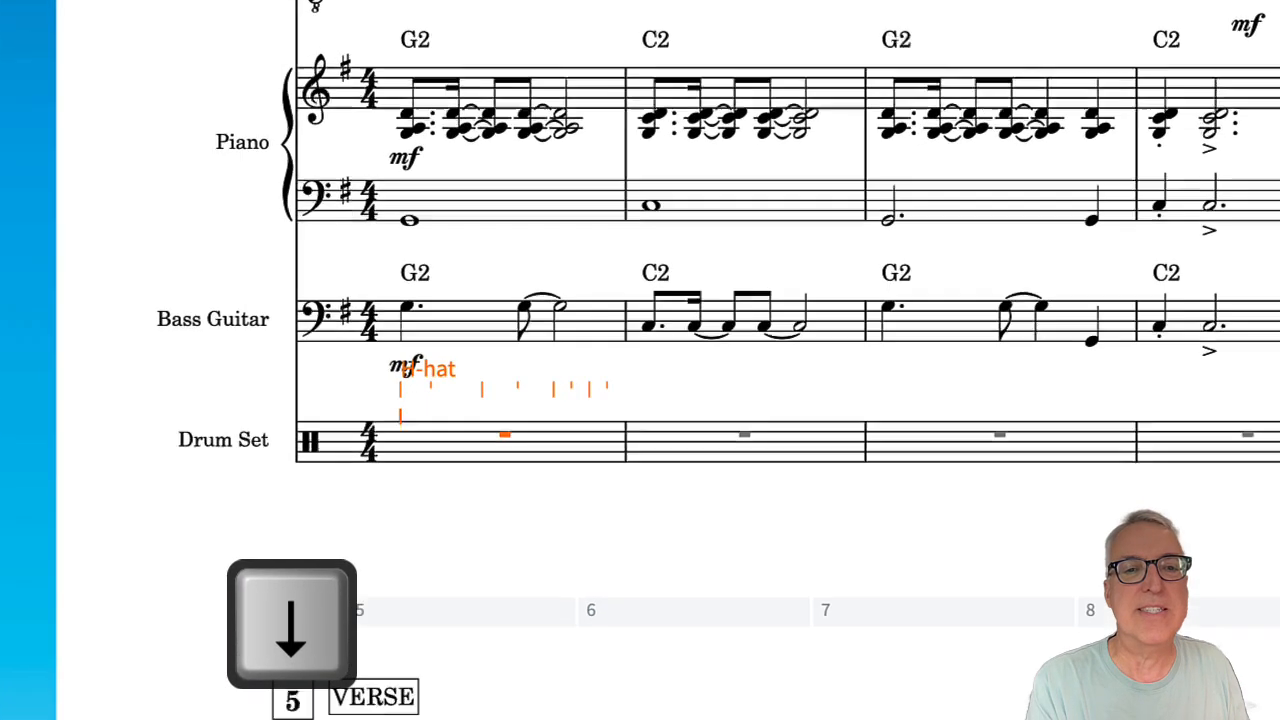
key("Down")
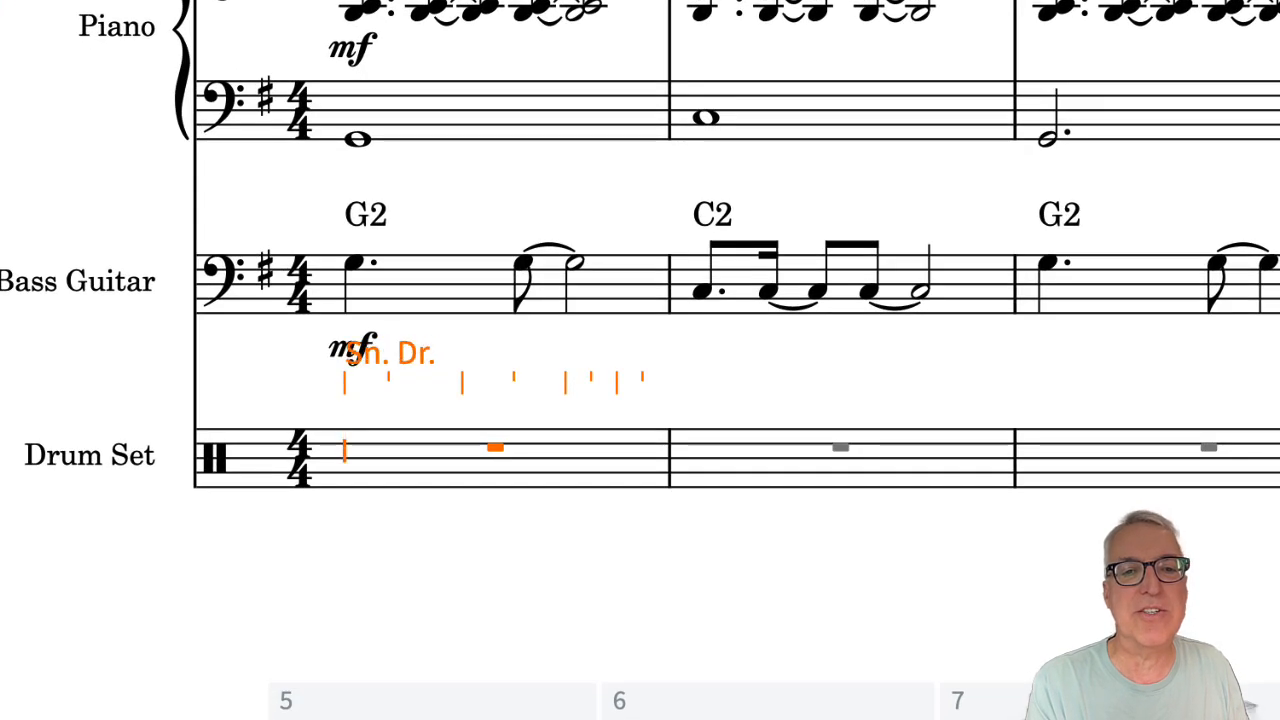
key("Up")
key("Up")
key("Up")
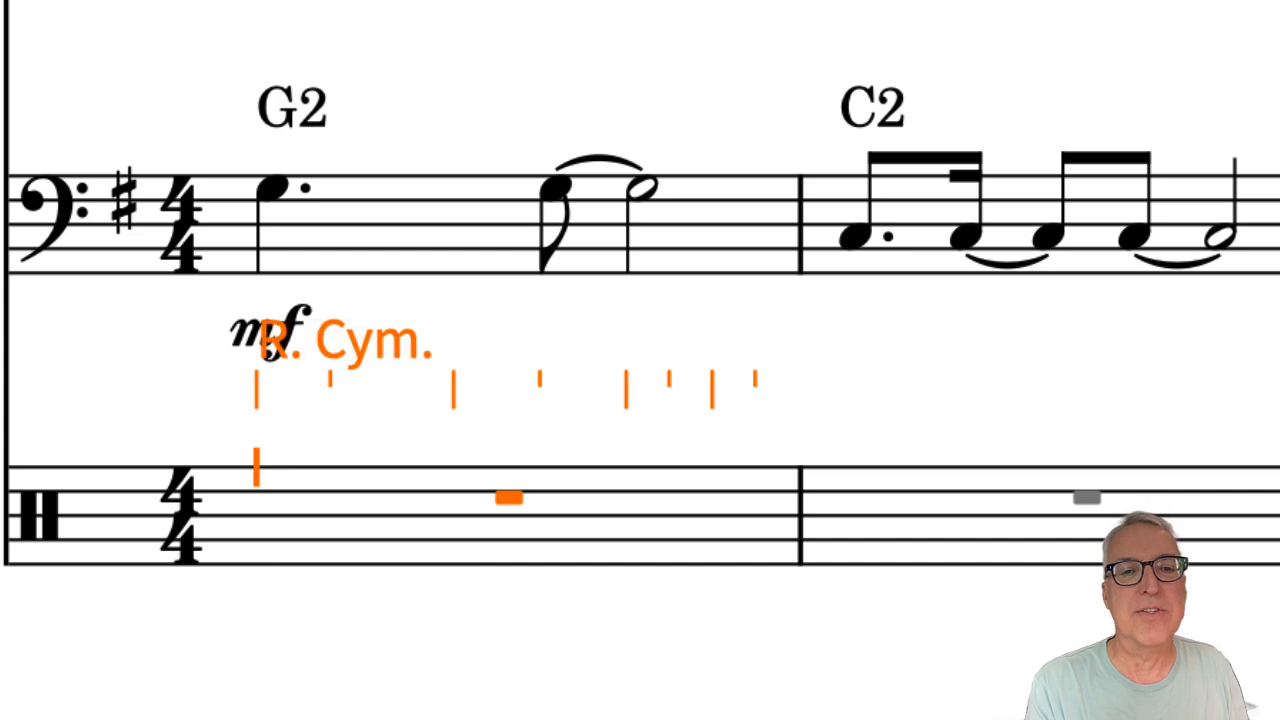
key("Down")
key("Down")
key("Down")
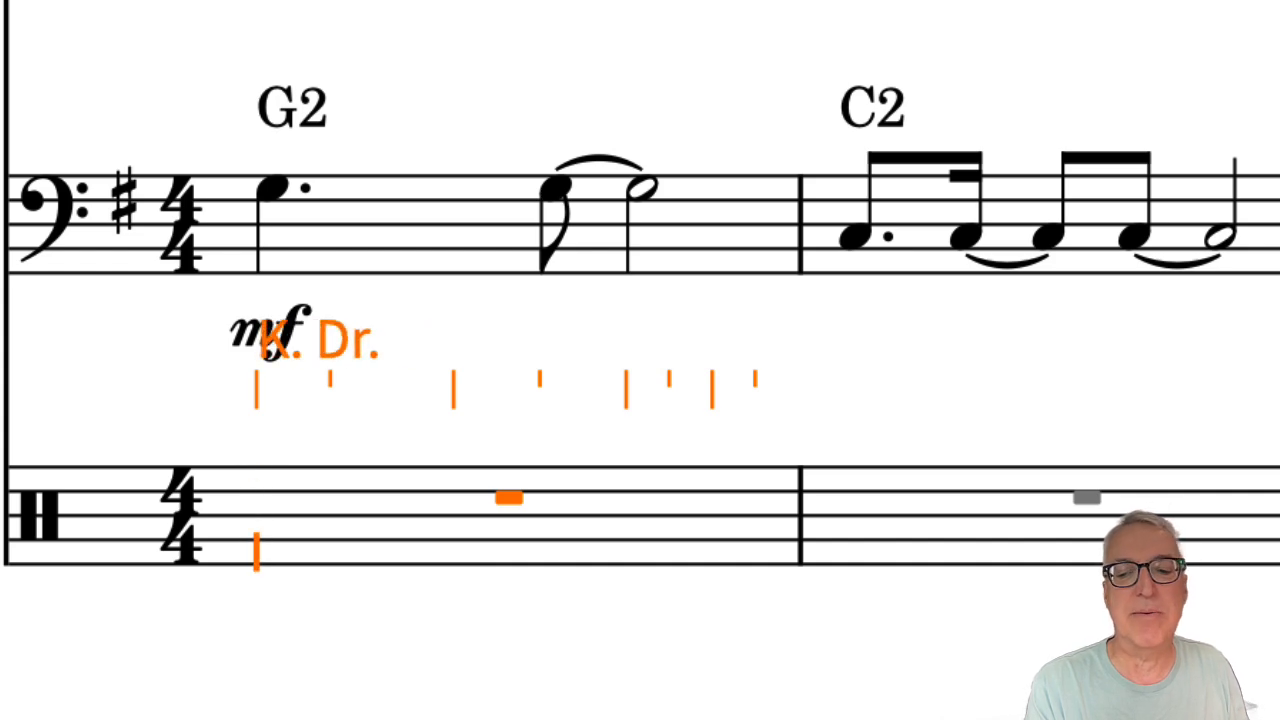
- Fill bar 1 of the Drum Set staff with eight eighth notes on the ride cymbal
key("Up")
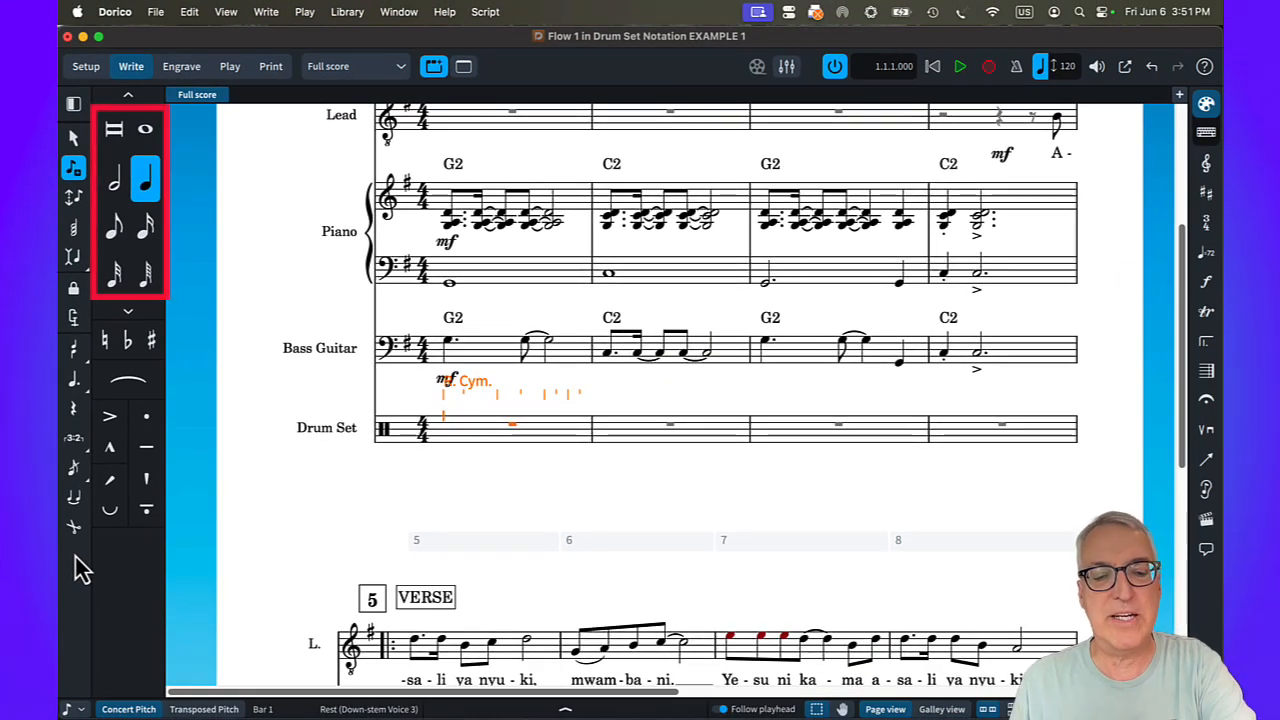
key("5")
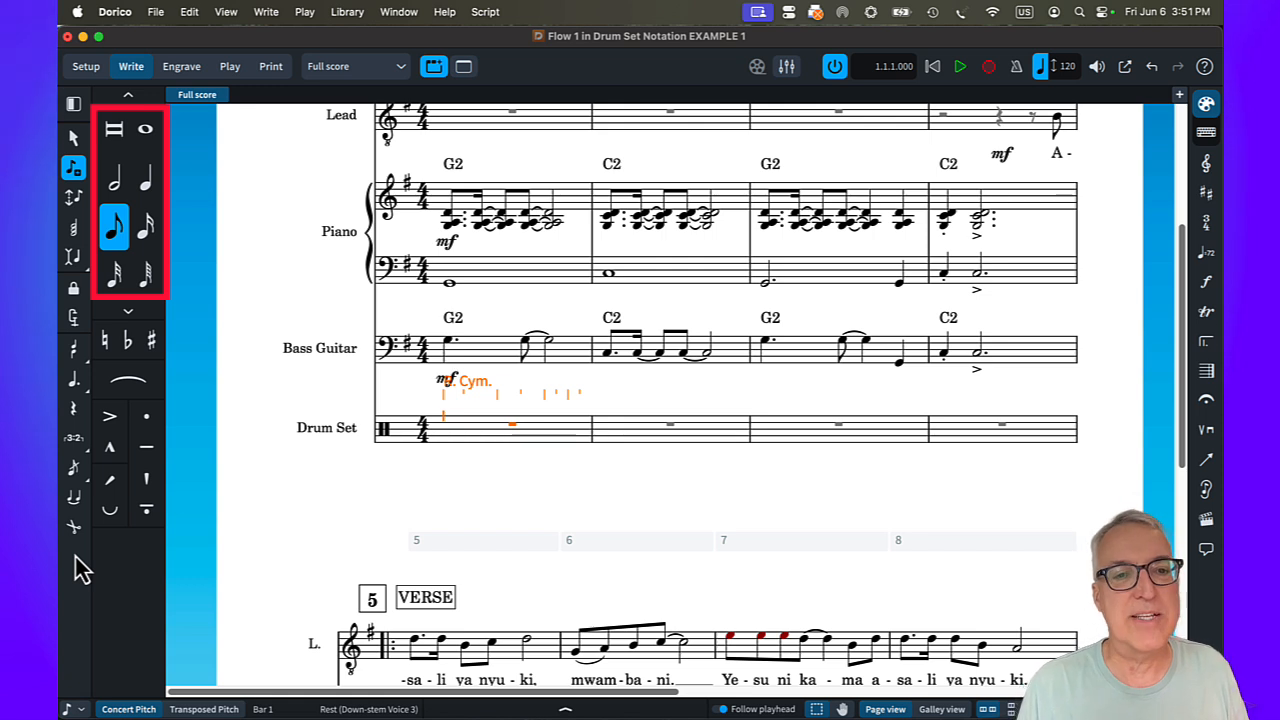
key("y")
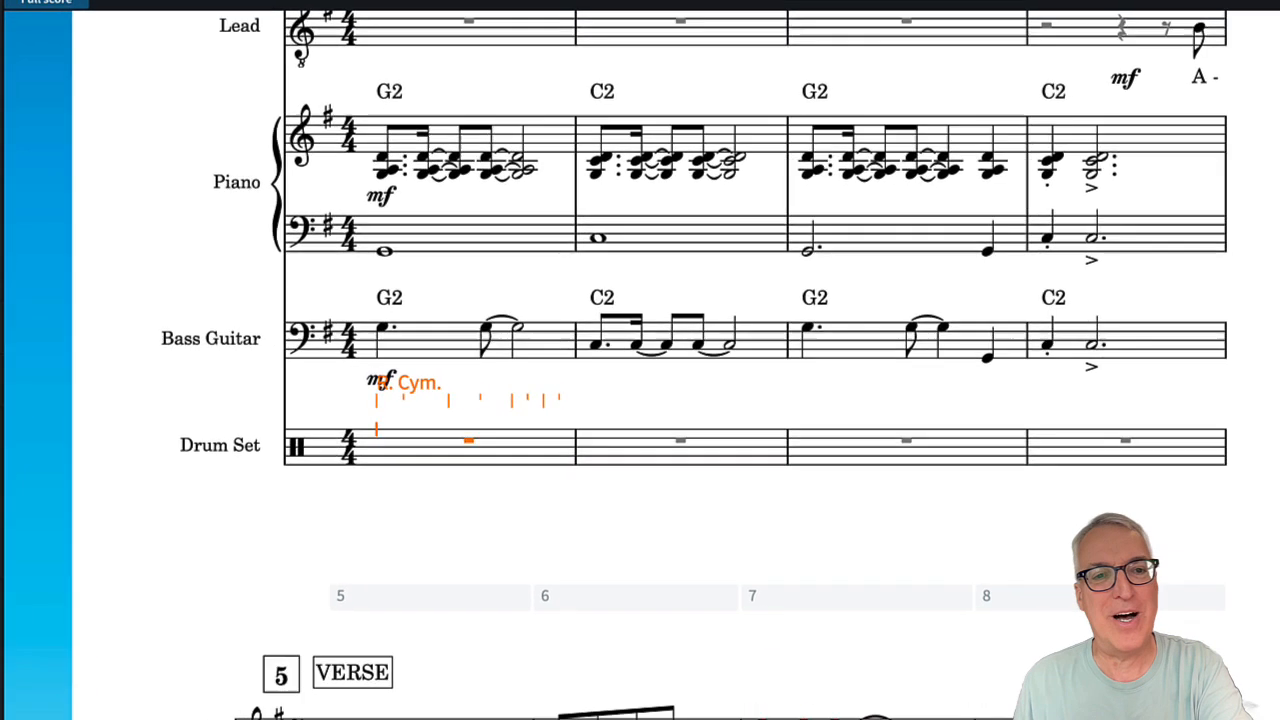
key("y")
key("y")
key("y")
key("y")
key("y")
key("y")
key("y")
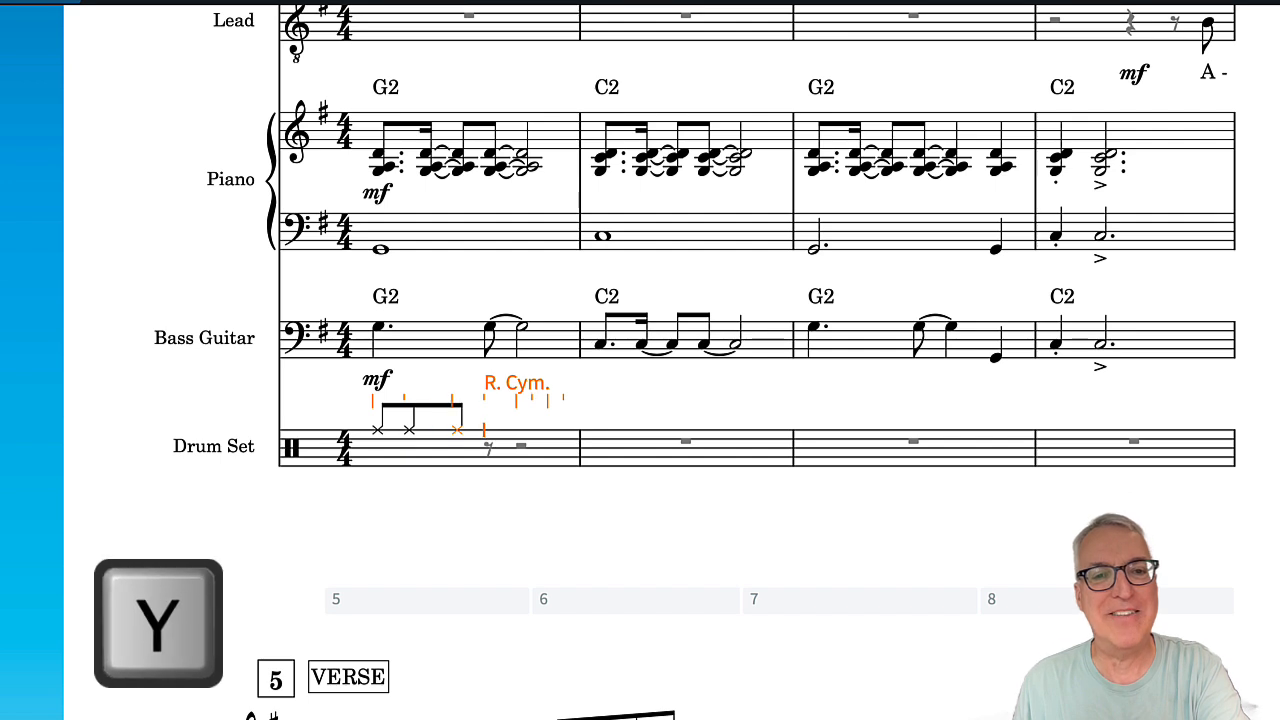
key("y")
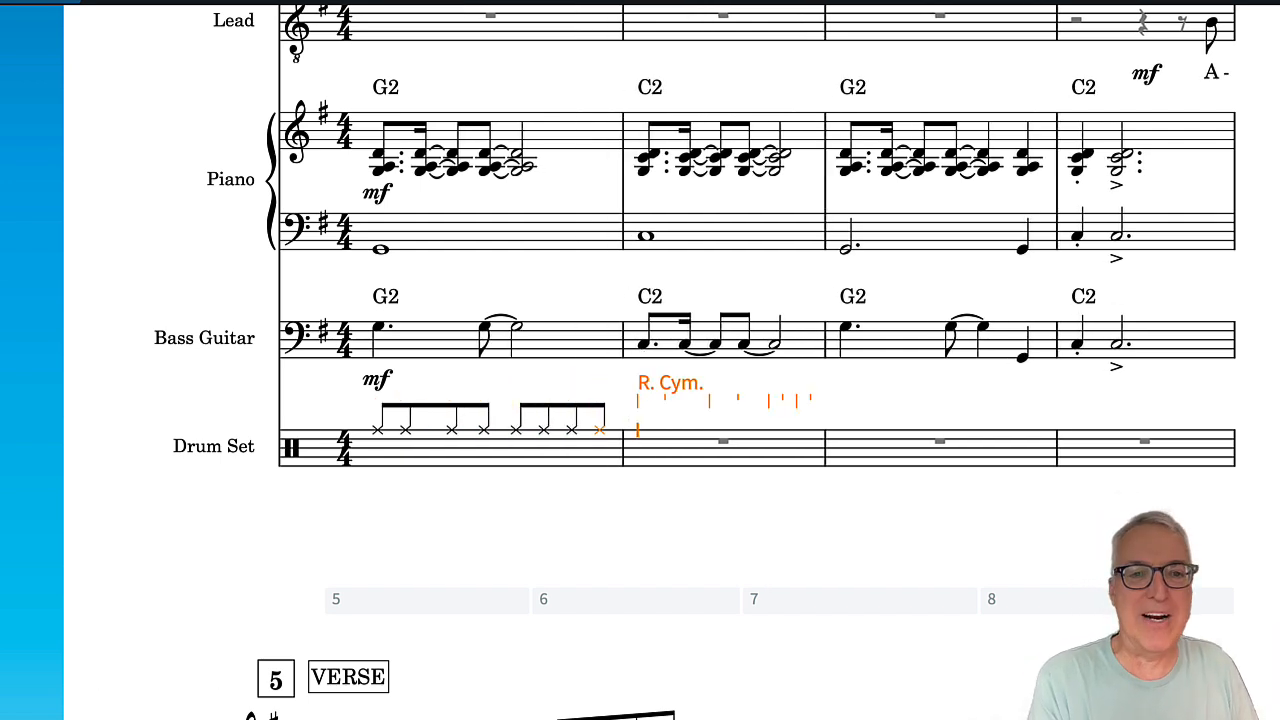
- Move the note input caret back to beat 2 of bar 1 and switch it to the snare drum
key("Left")
key("Left")
key("Left")
key("Left")
key("Left")
key("Left")
key("Left")
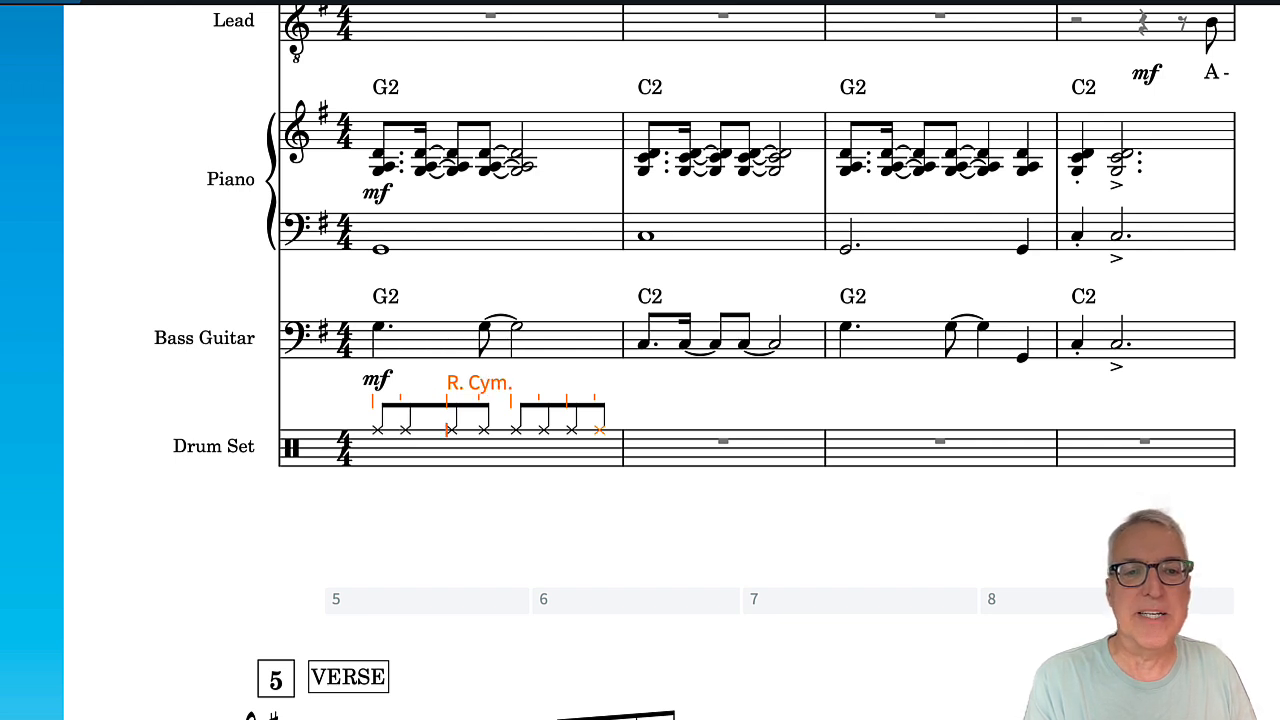
key("Down")
key("Down")
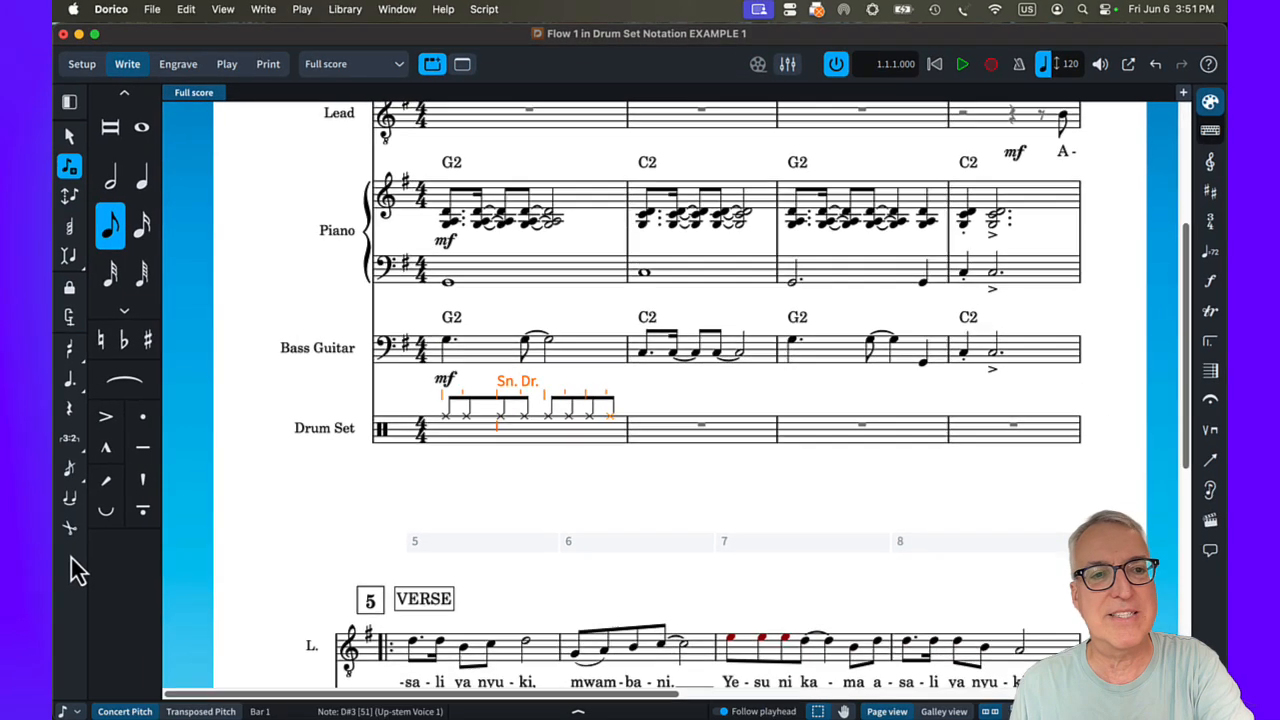
key("6")
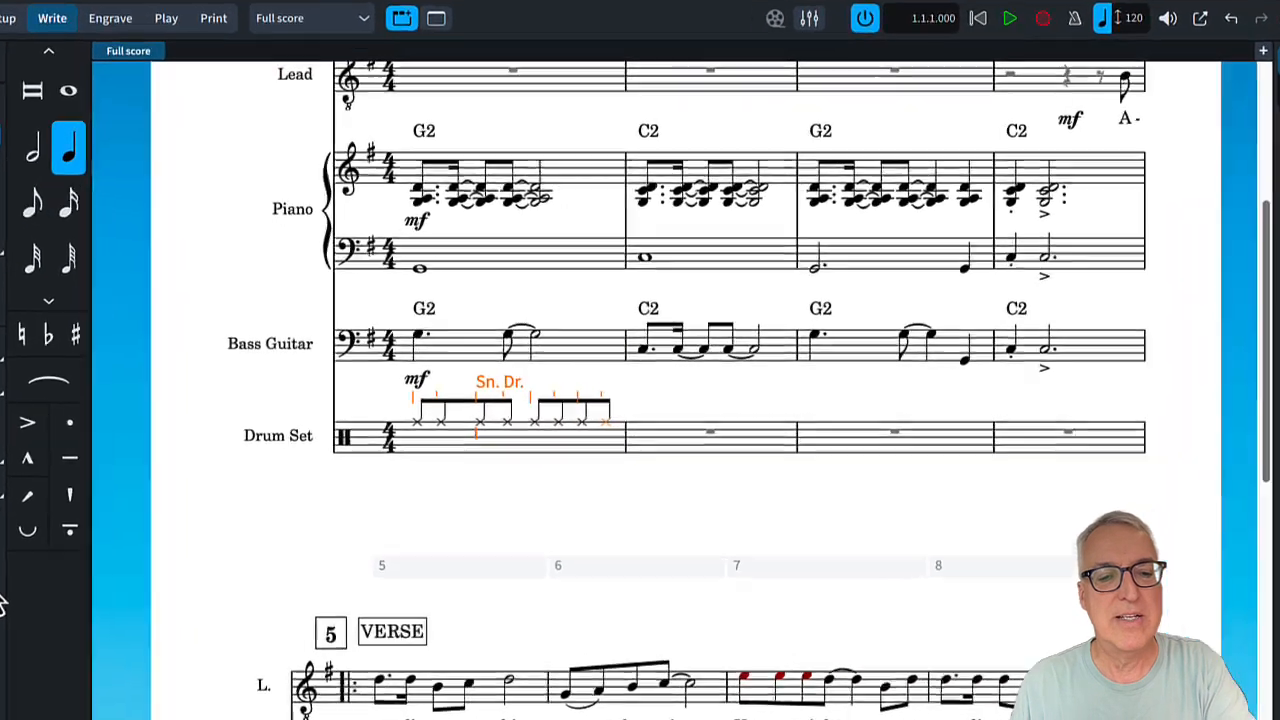
key("y")
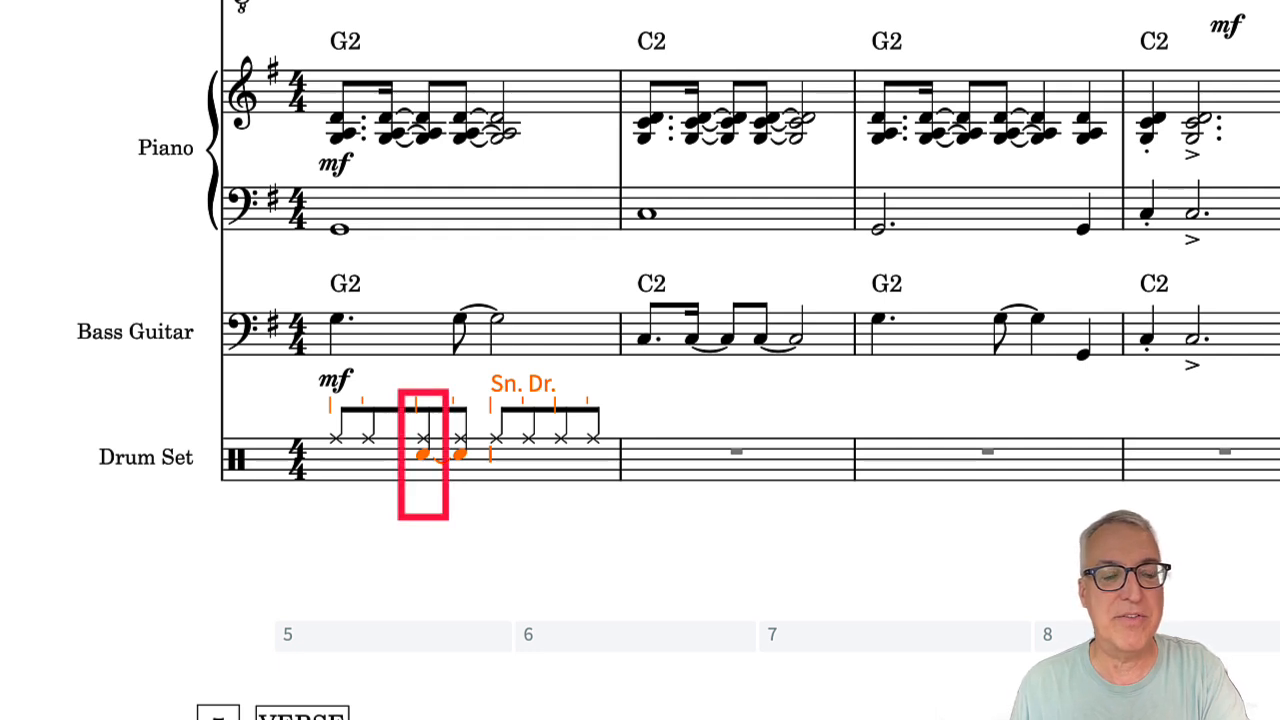
key("super+z")
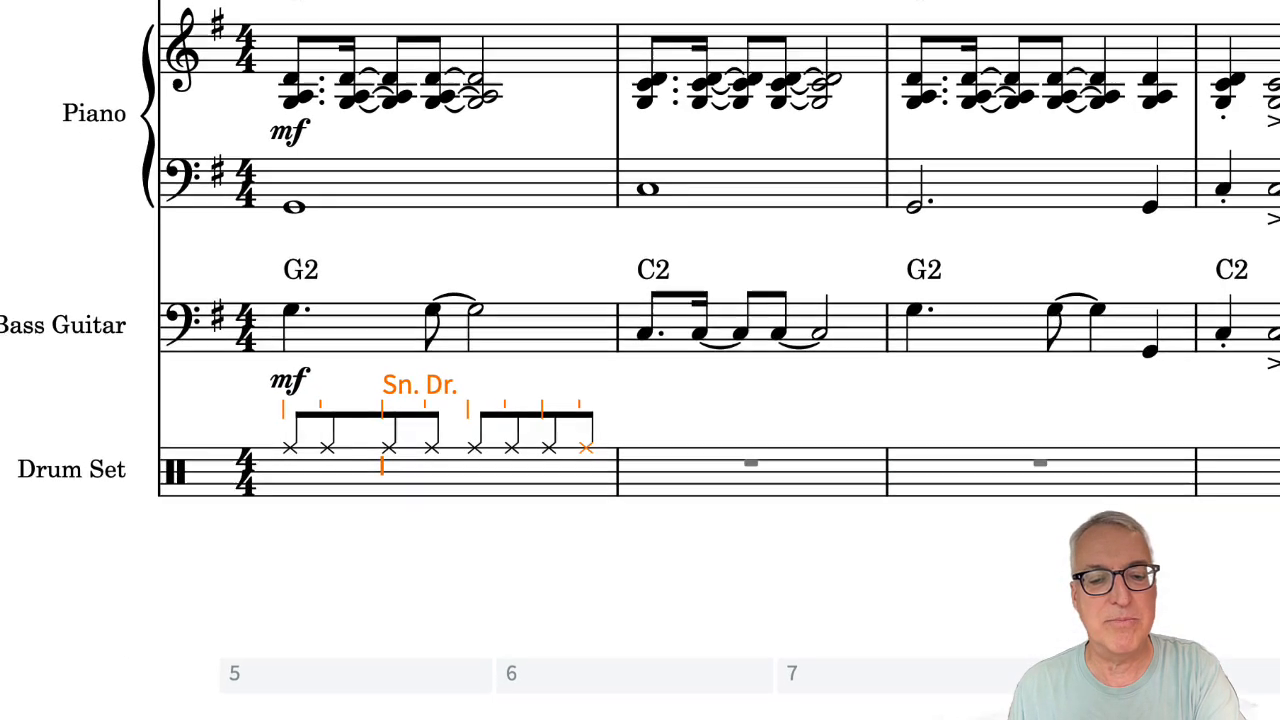
- Enter eighth-note snare drum hits on beats 2 and 4 of bar 1
key("y")
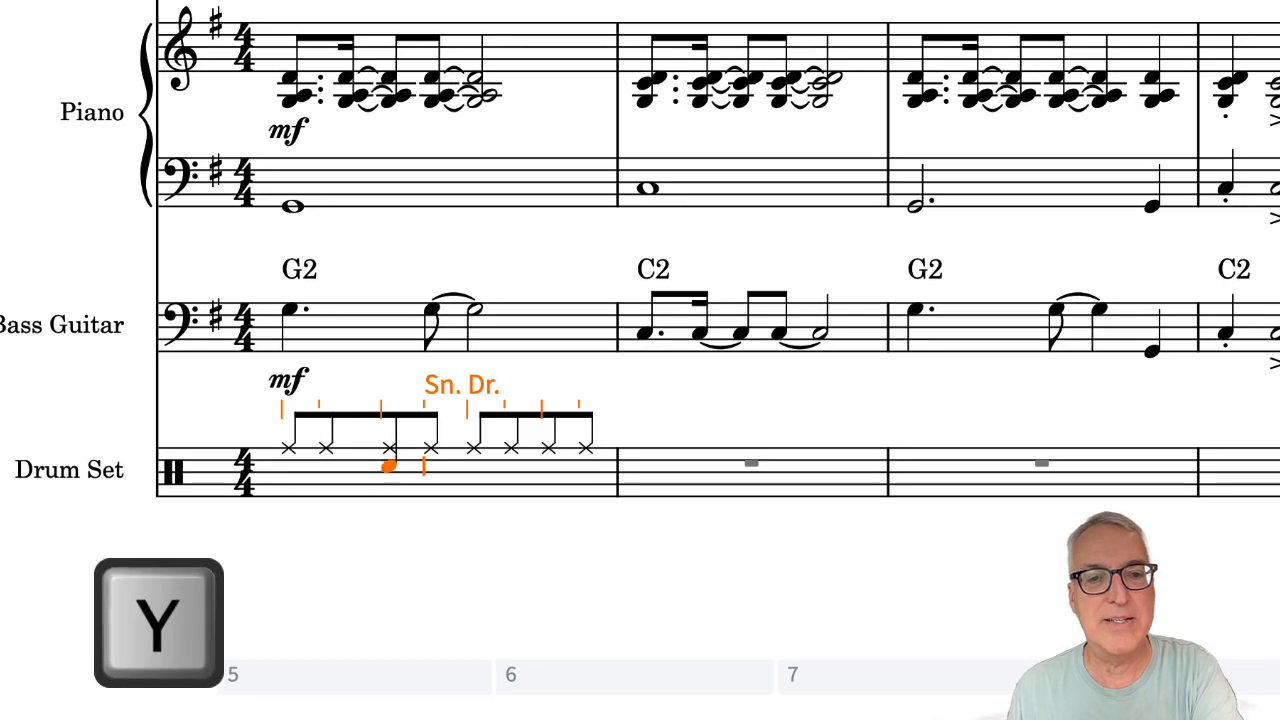
key("Right")
key("Right")
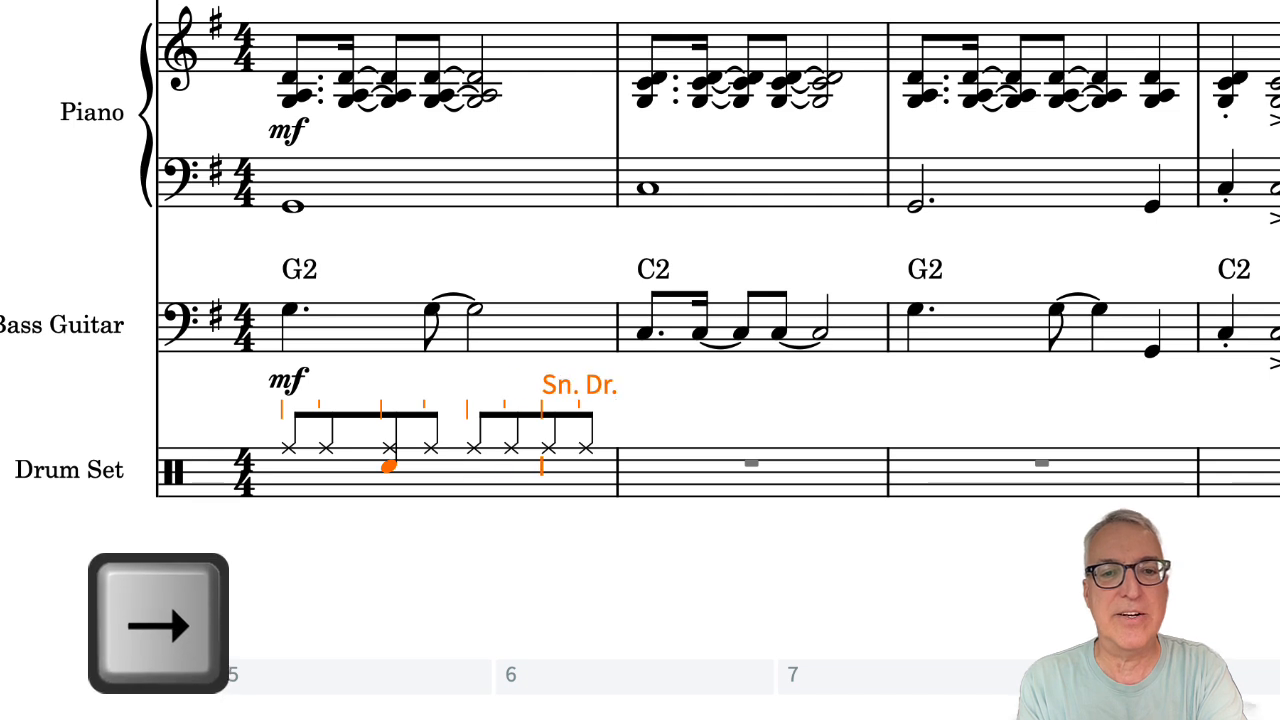
key("y")
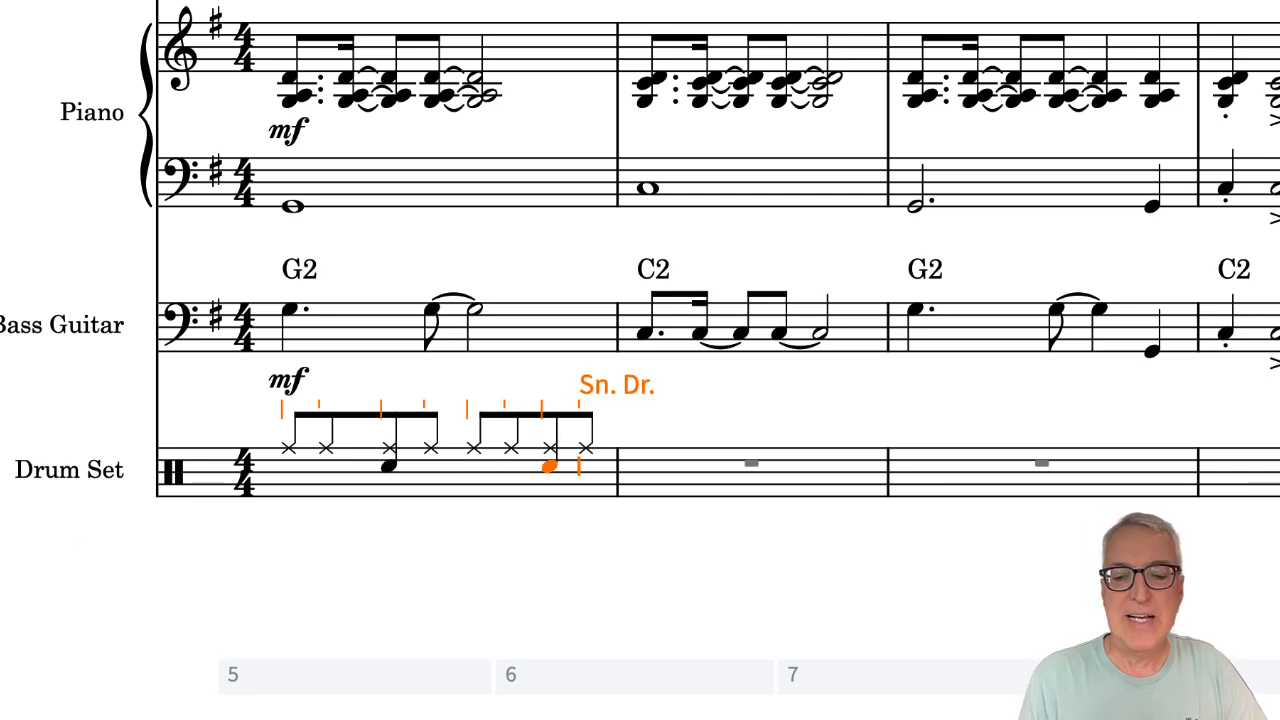
- Enter eighth-note kick drum hits in bar 1 on beats 1 and 3 and on the offbeats of all four beats
key("Left")
key("Left")
key("Left")
key("Left")
key("Left")
key("Left")
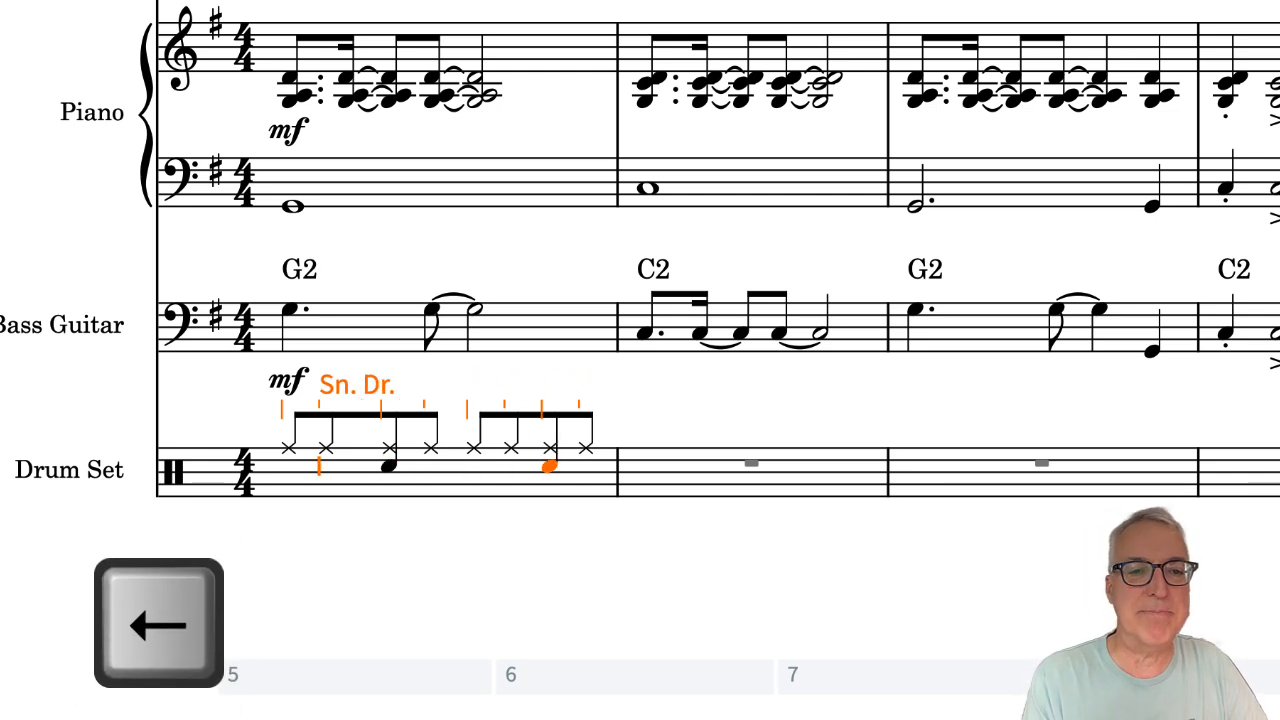
key("Down")
key("Down")
key("Down")
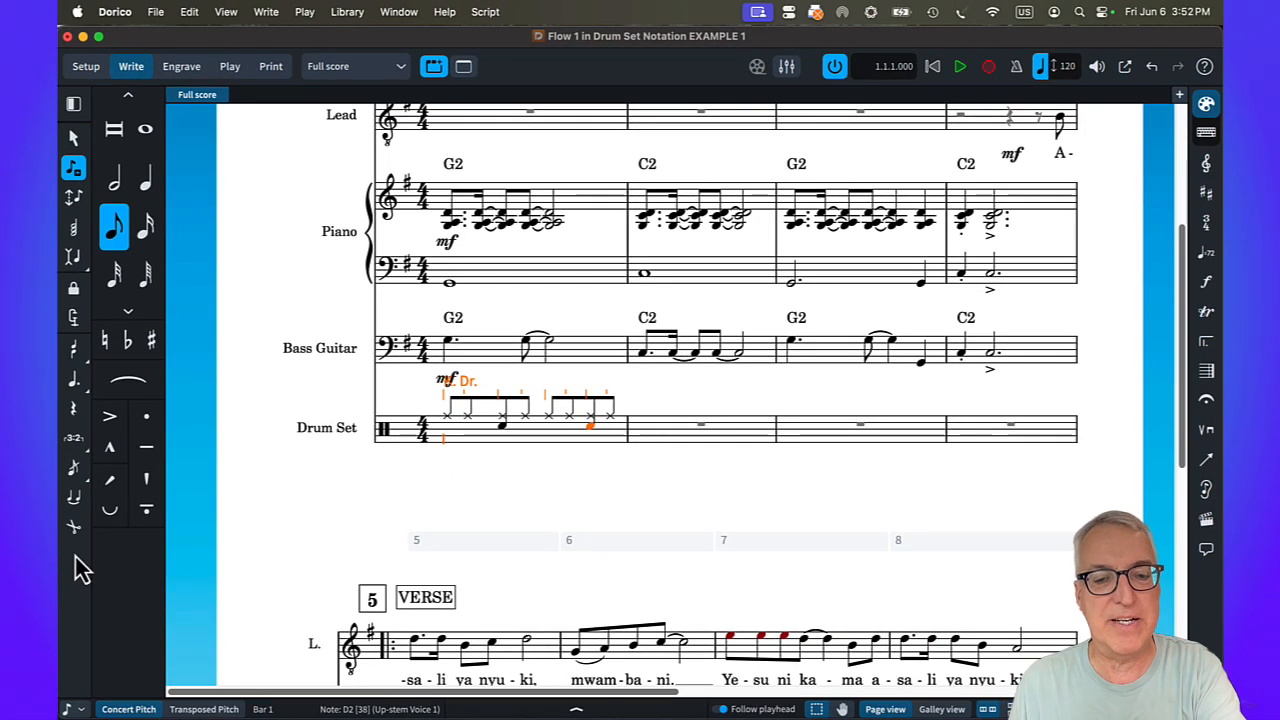
key("y")
key("y")
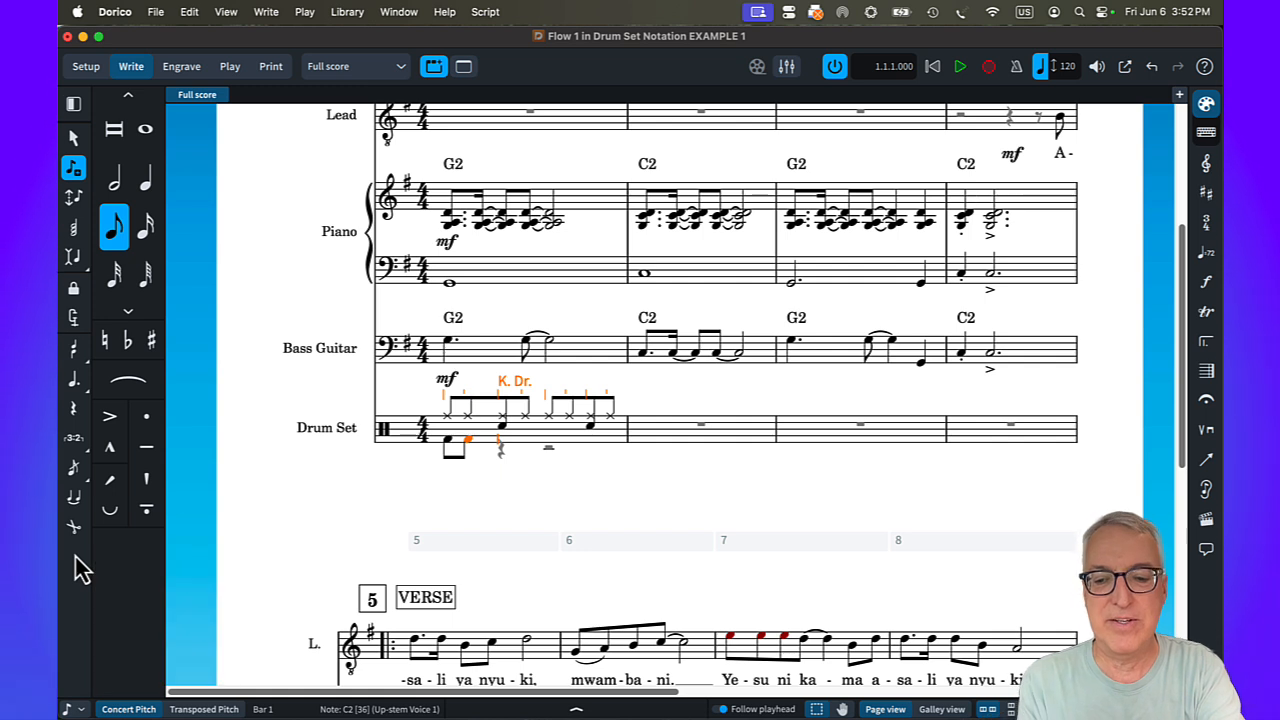
key("Right")
key("y")
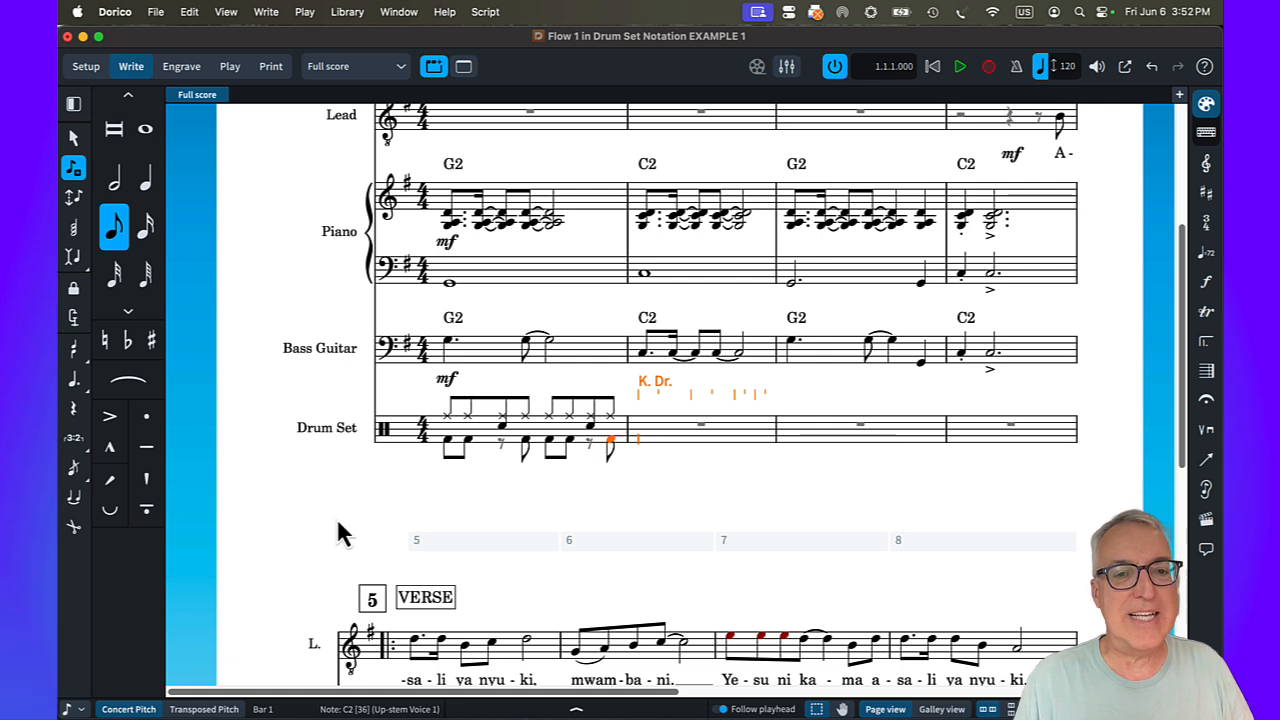
- Start note input in bar 2 and enter eighth-note kick drum hits on beats 1 and 3 and on the offbeats of all four beats
left_click(700, 425)
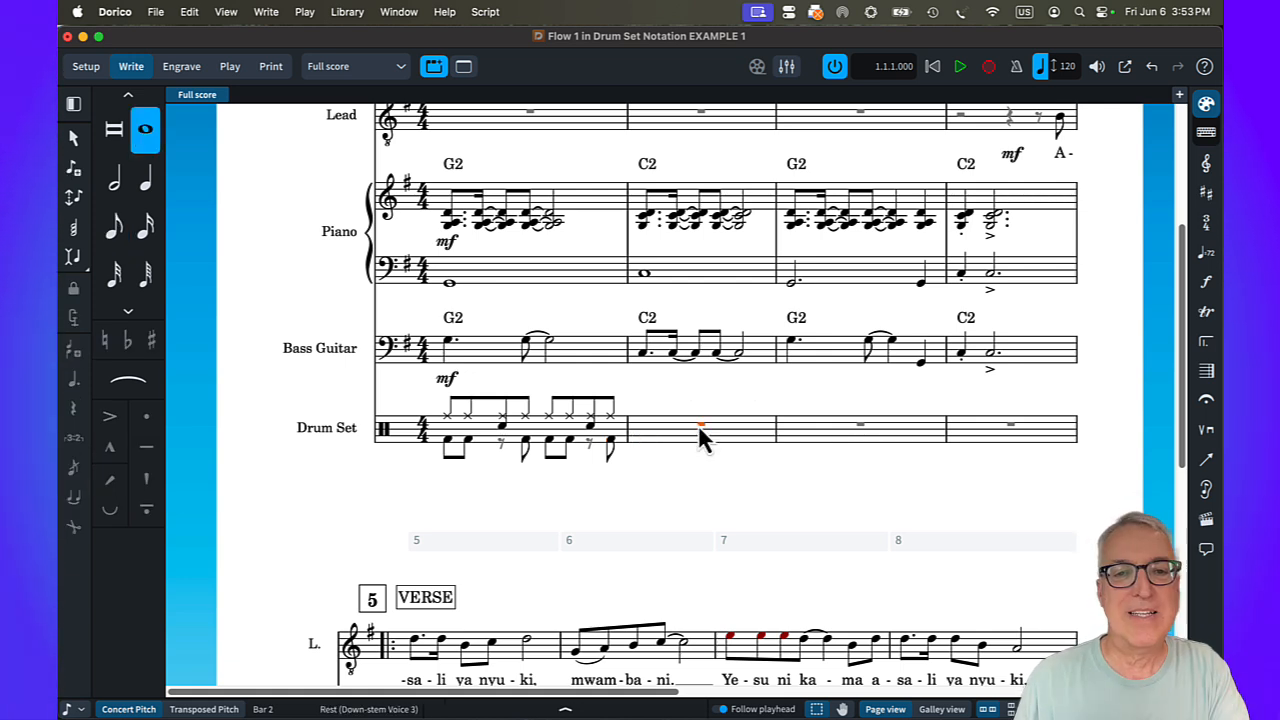
key("Return")
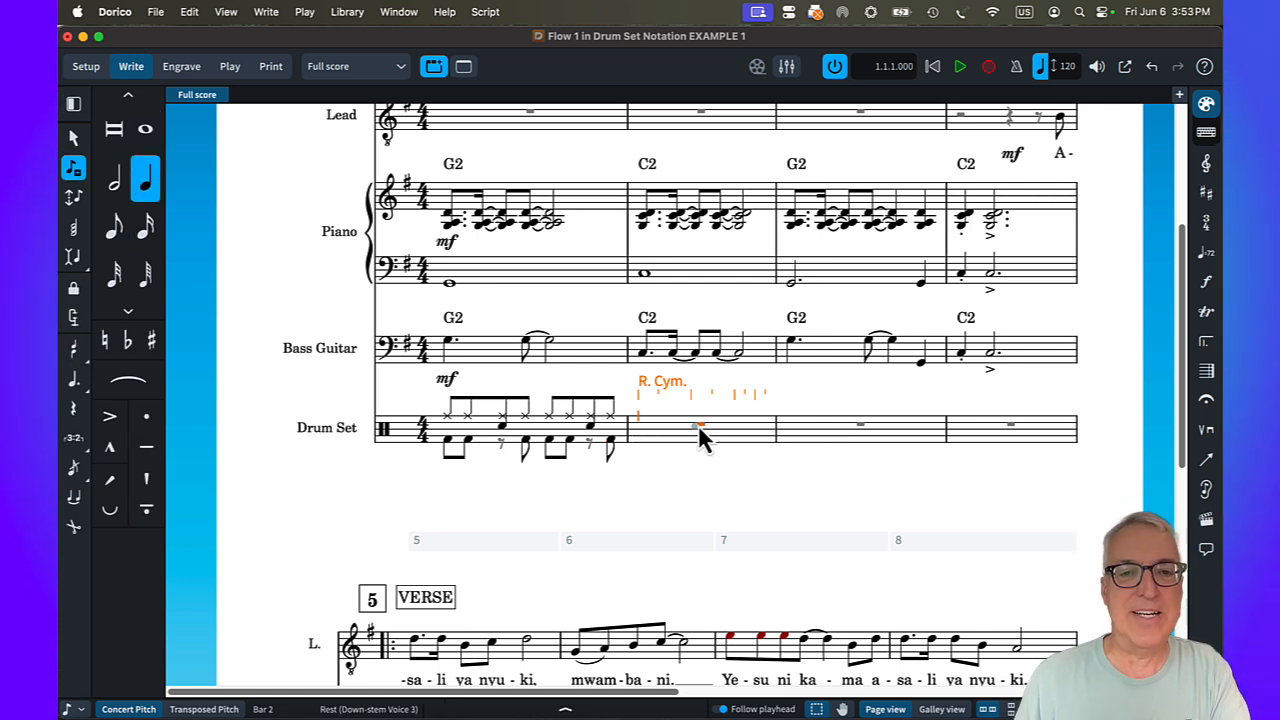
key("Down")
key("Down")
key("Down")
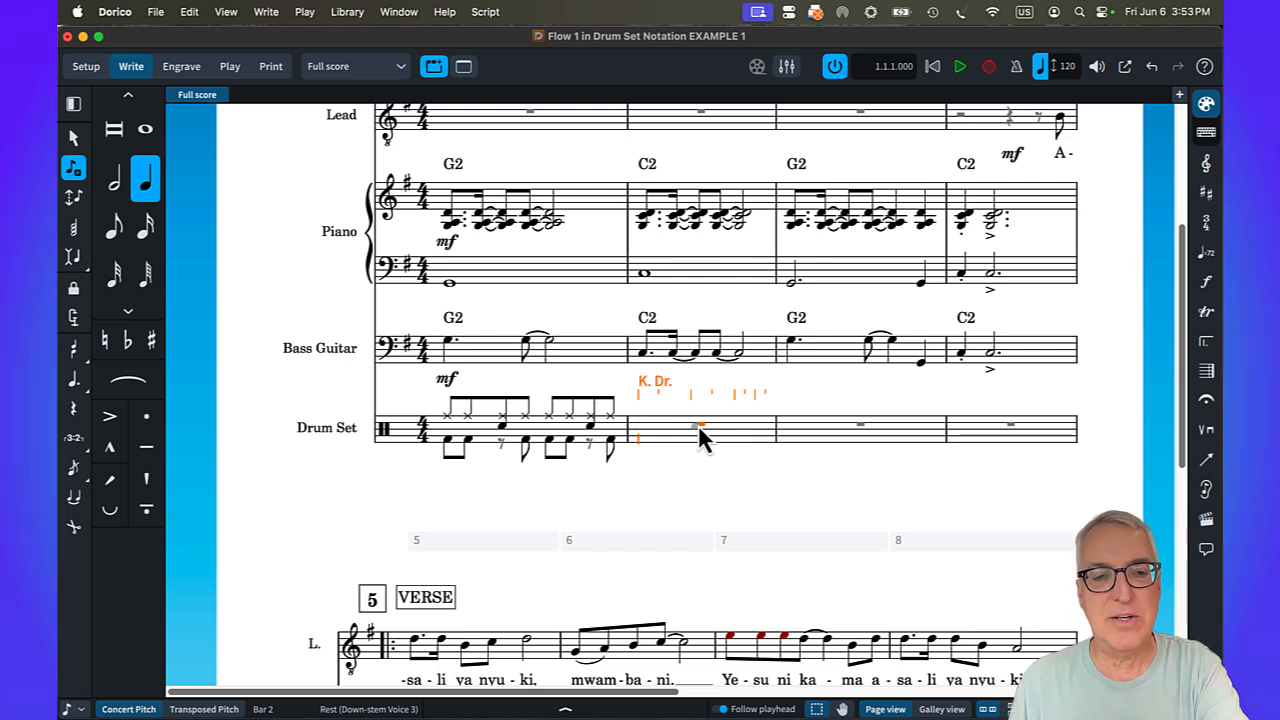
key("5")
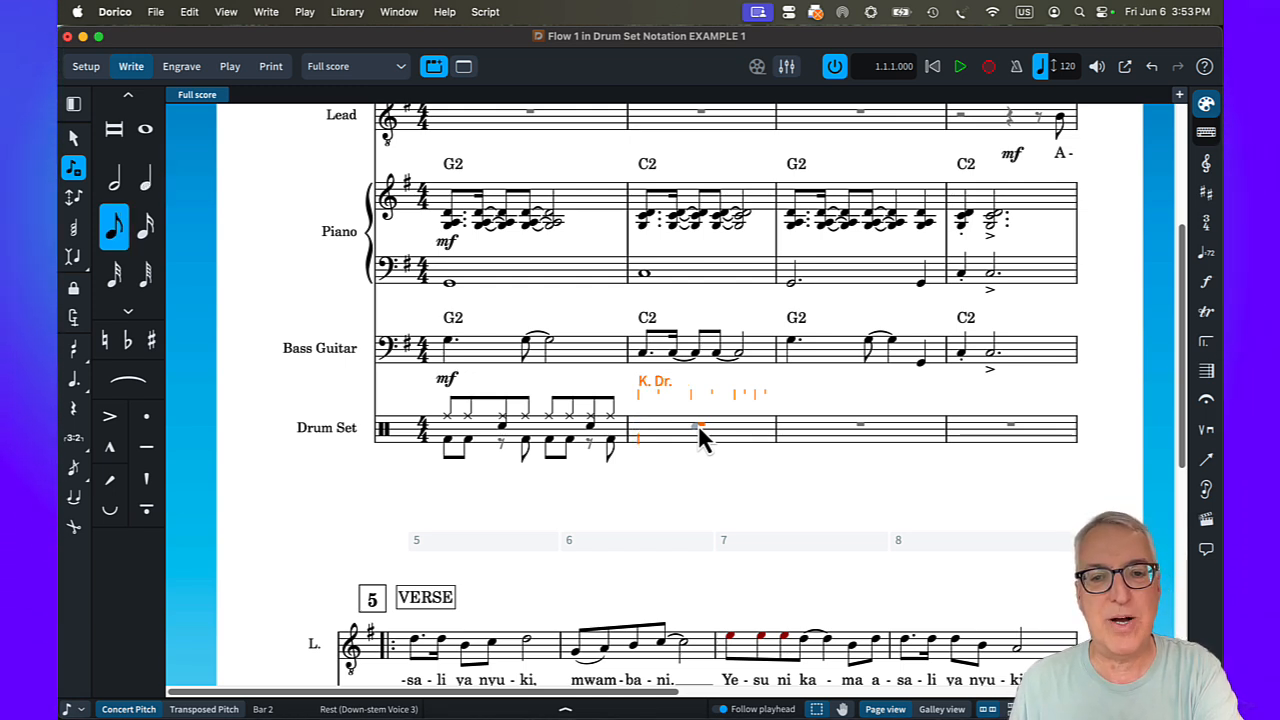
key("y")
key("y")
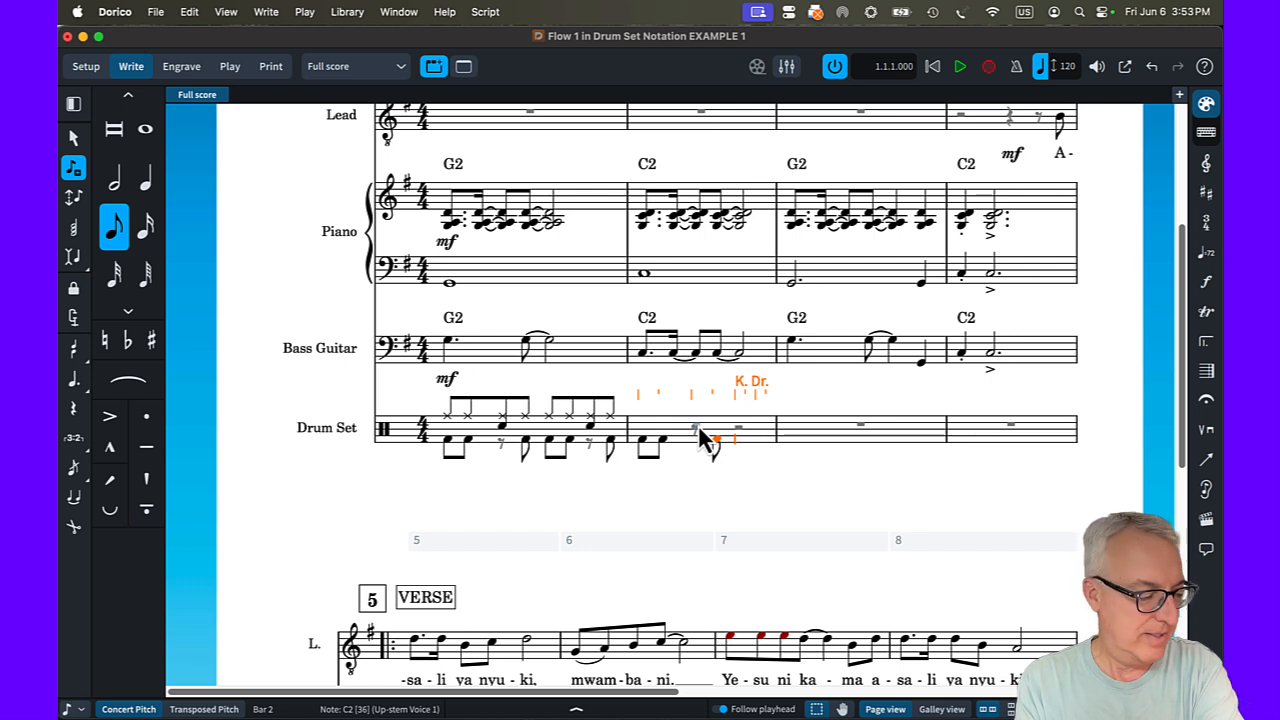
key("y")
key("y")
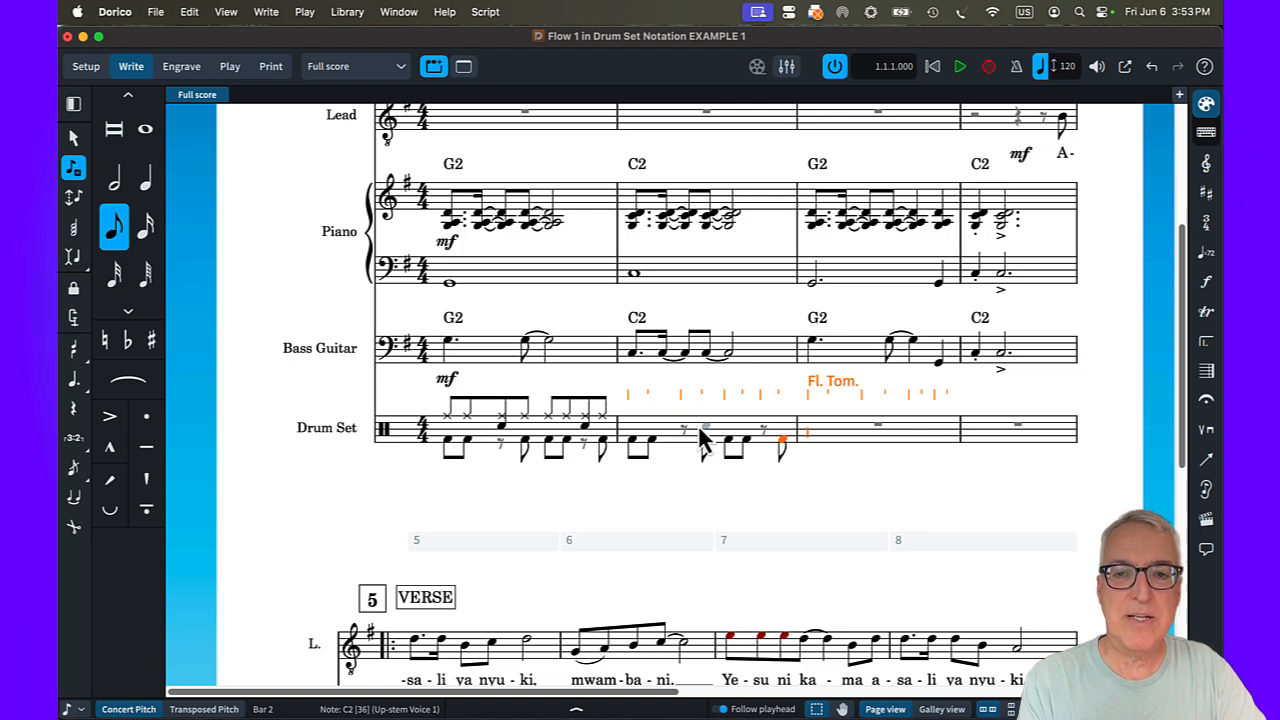
- Enter bar 2 snare hits: an eighth on beat 2, a sixteenth on that beat's last sixteenth using a sixteenth-note grid, and an eighth on beat 4
key("Up")
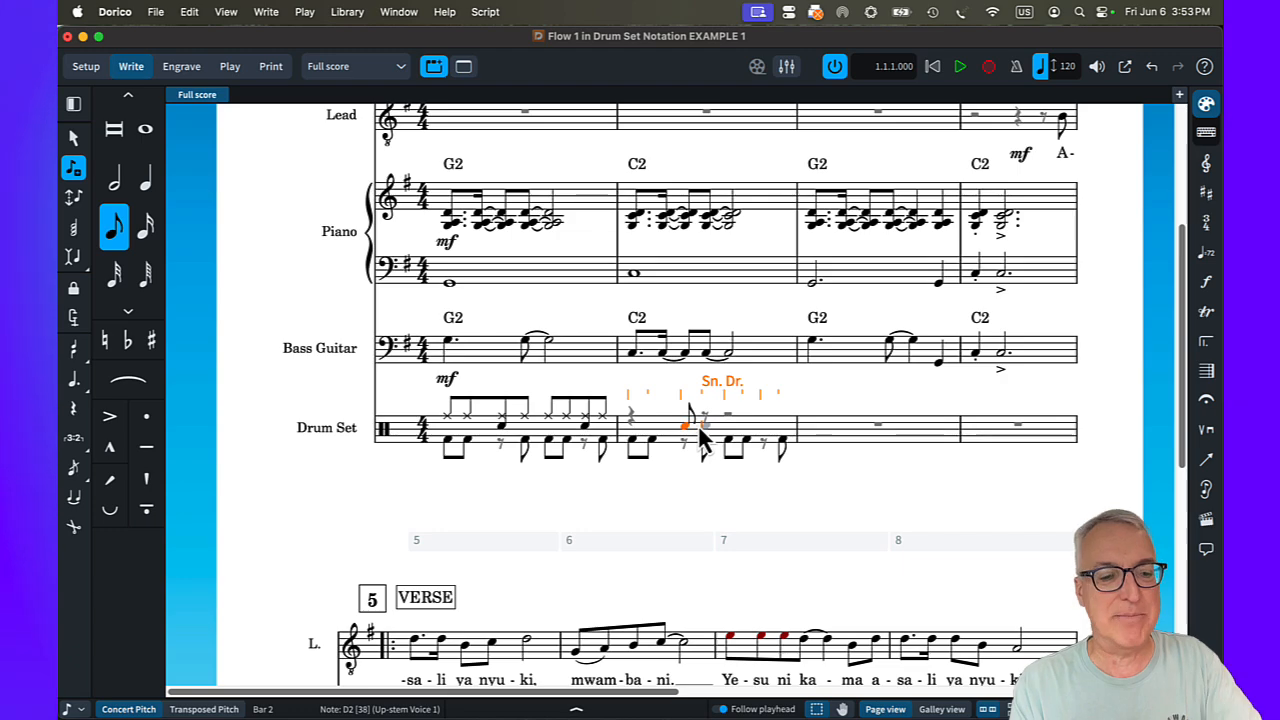
left_click(76, 710)
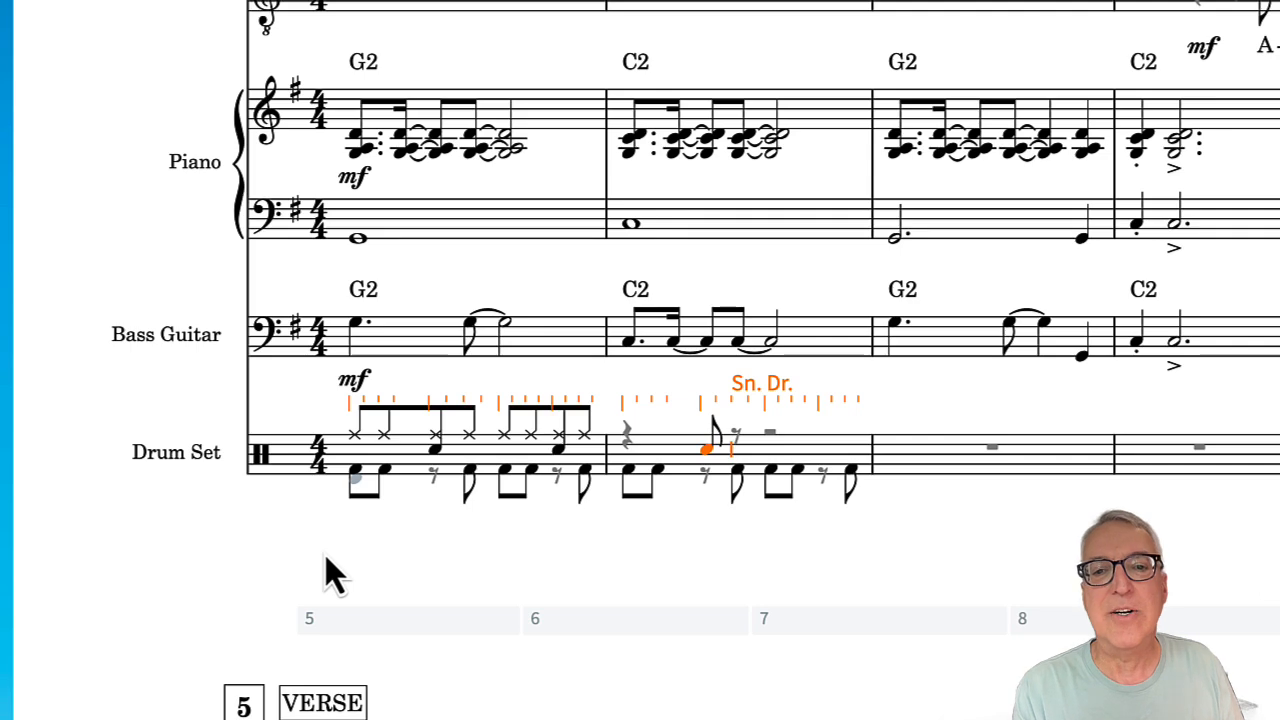
key("Right")
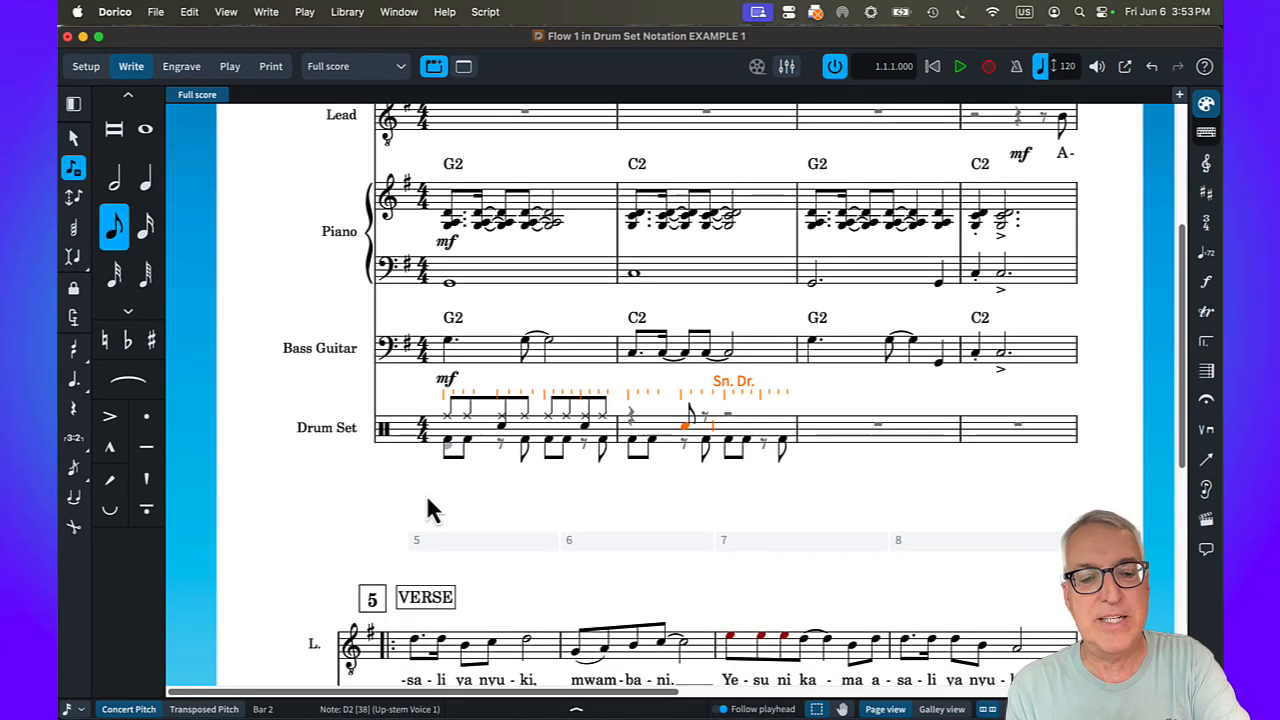
key("5")
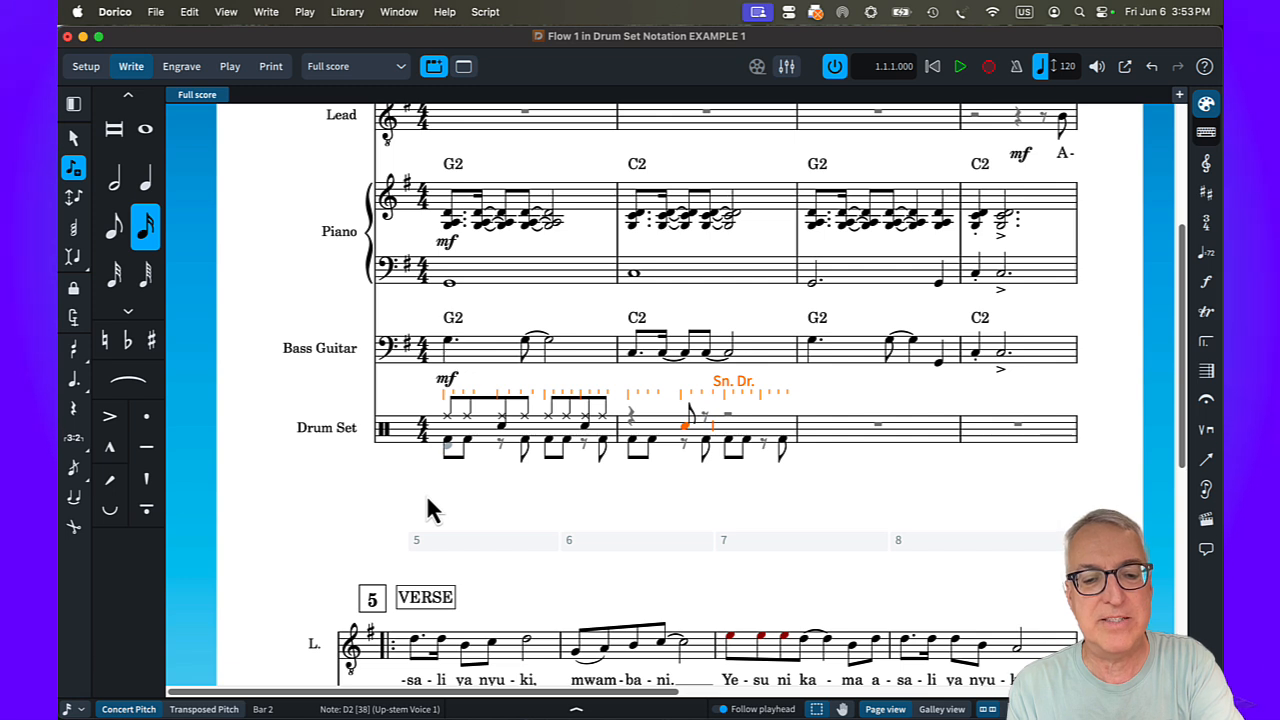
key("y")
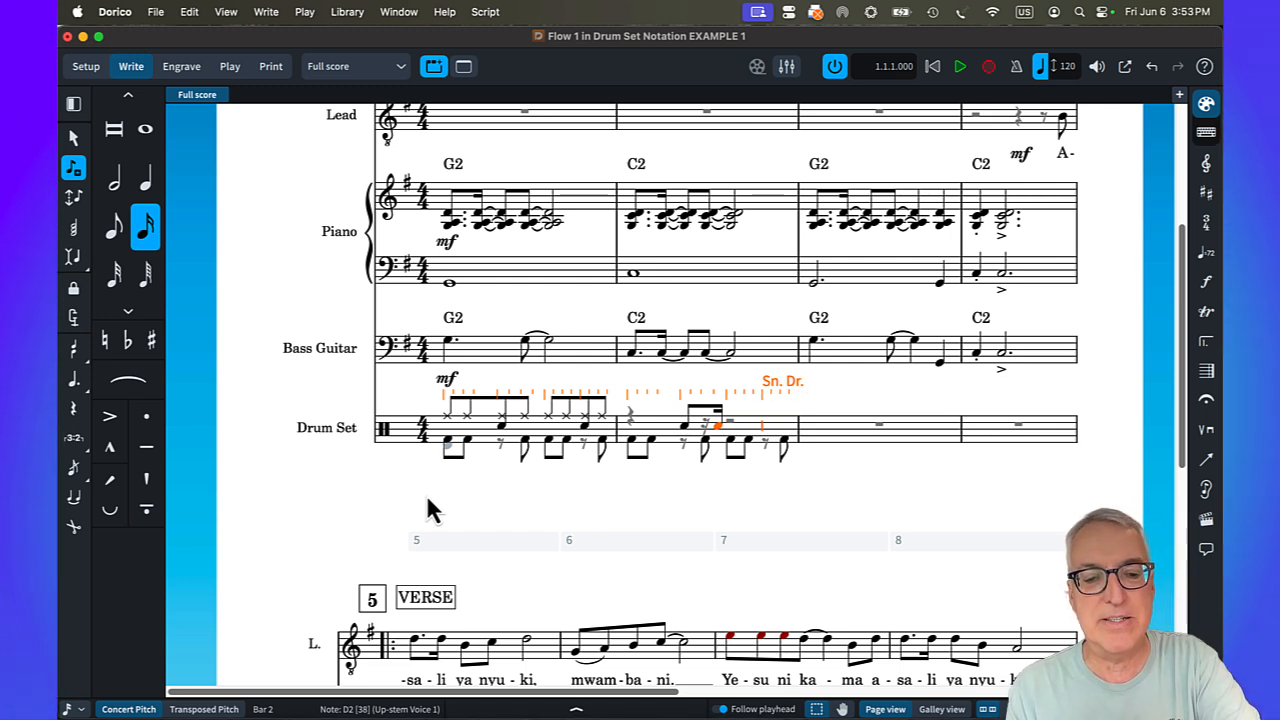
key("5")
key("a")
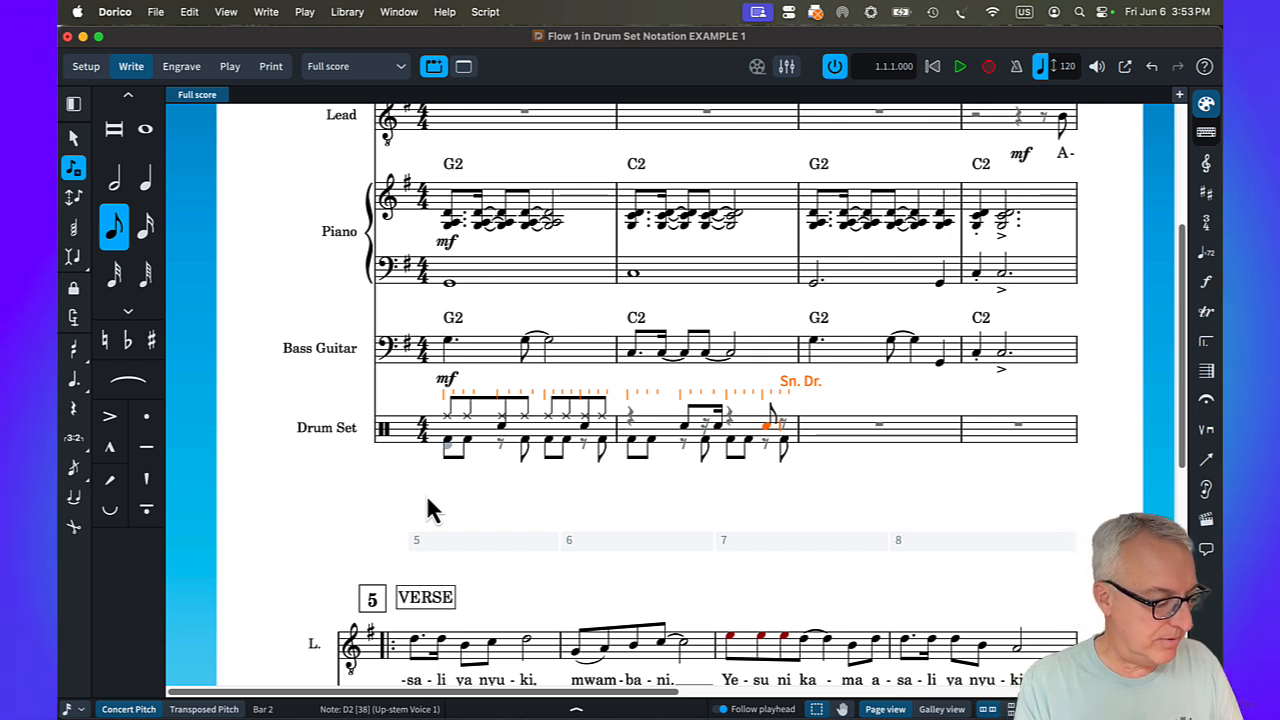
- Fill bar 2 of the Drum Set staff with eight eighth notes on the ride cymbal
key("Left")
key("Left")
key("Left")
key("Left")
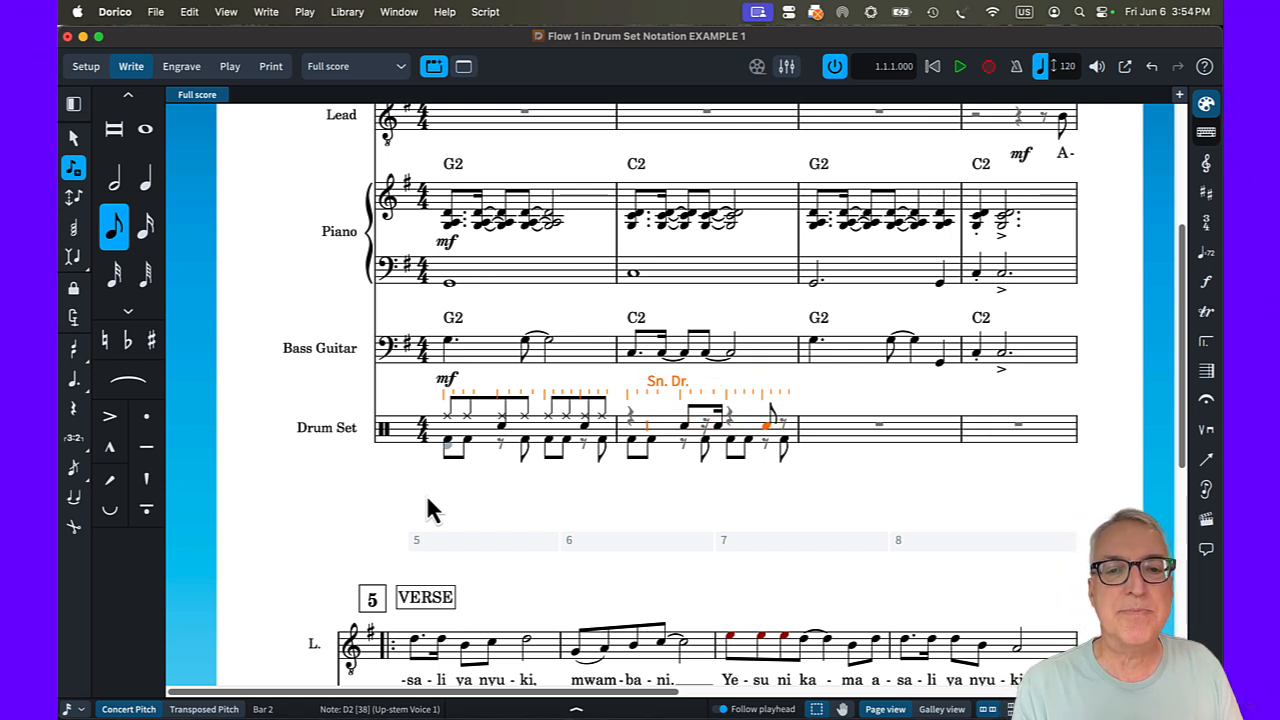
key("Left")
key("Left")
key("Up")
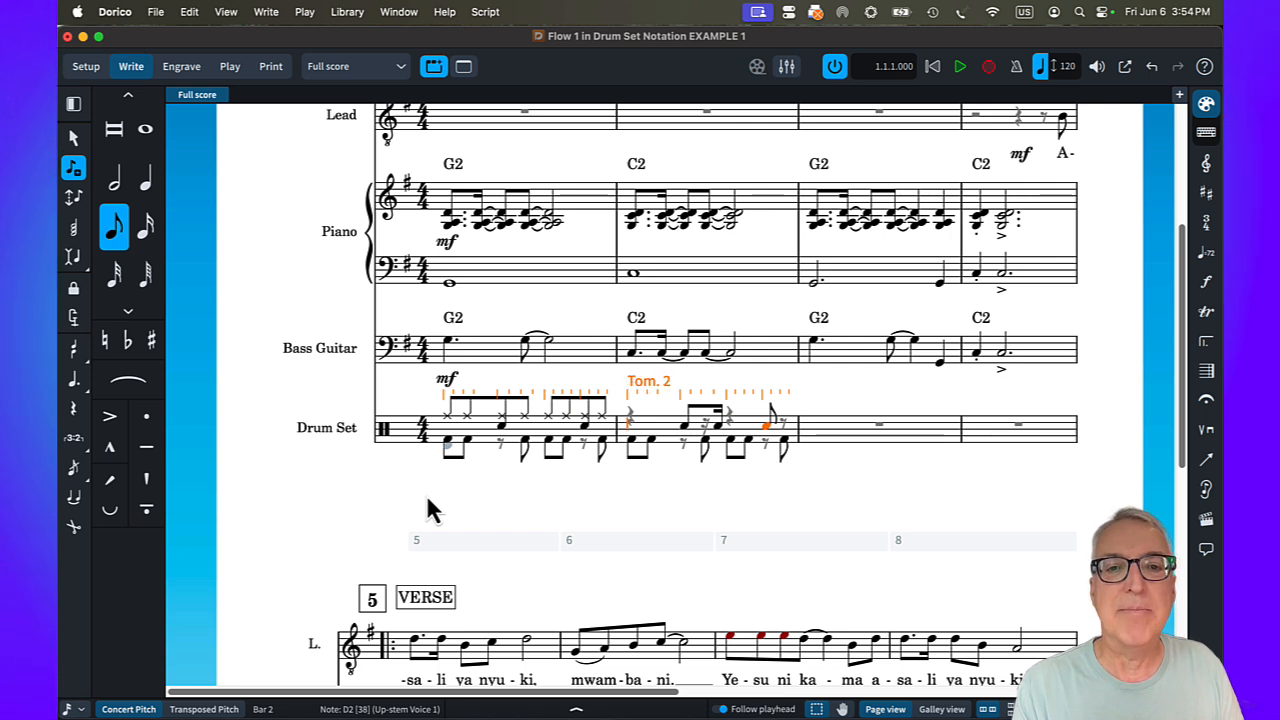
key("Up")
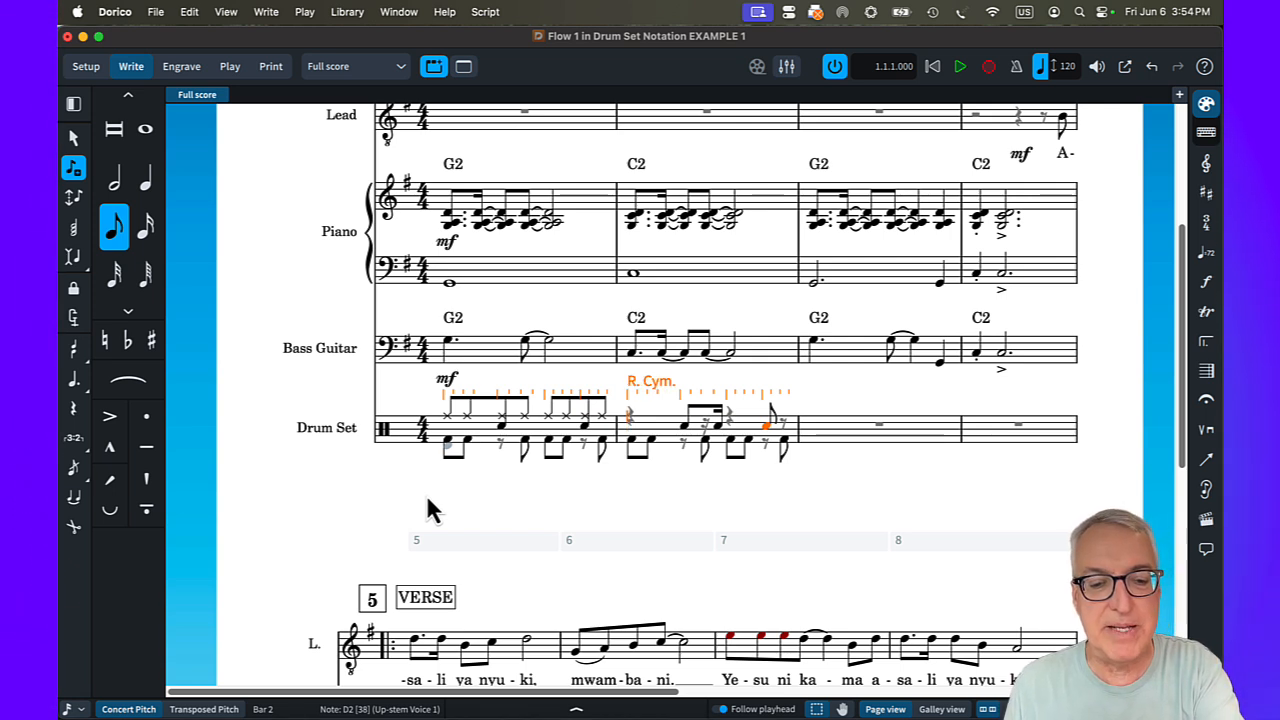
key("a")
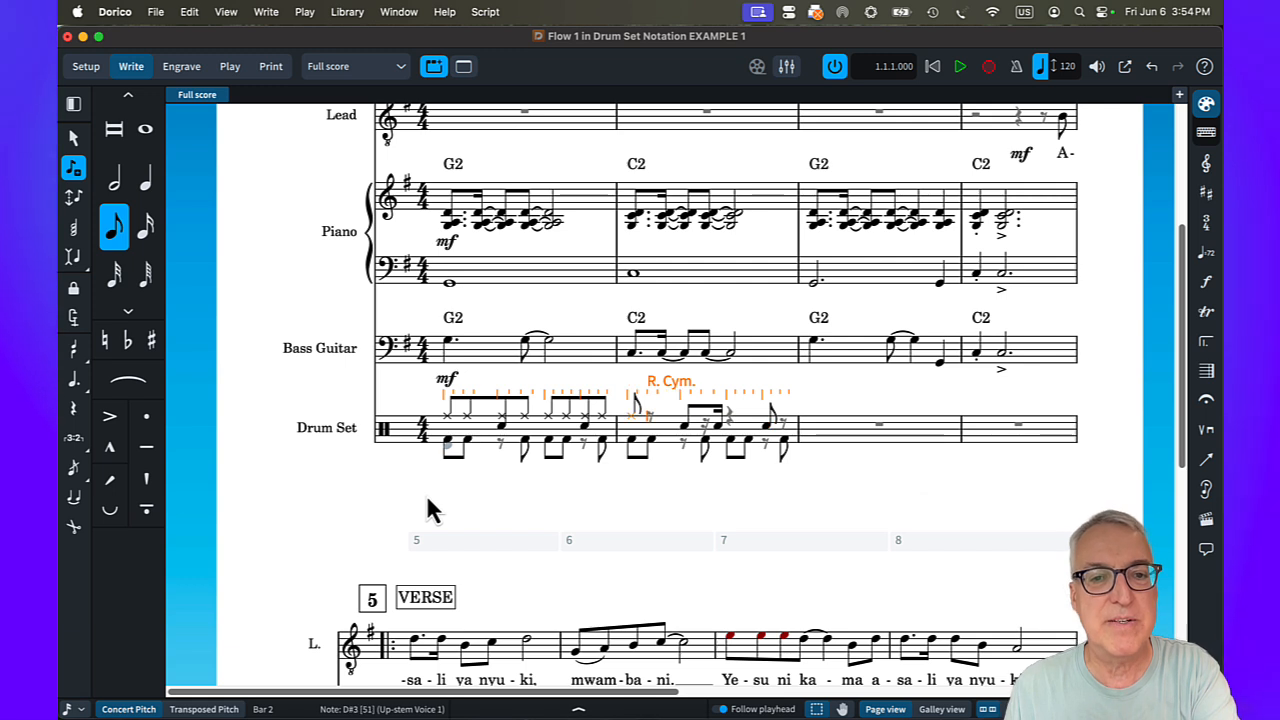
key("a")
key("a")
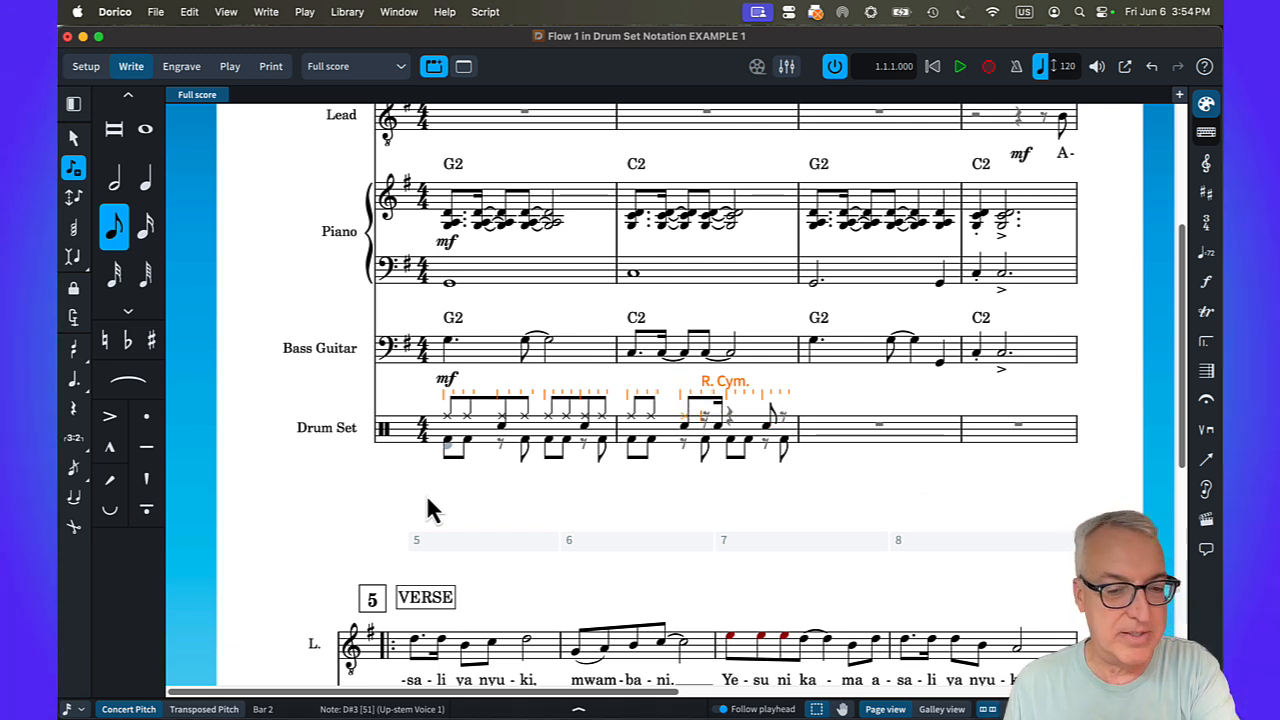
key("a")
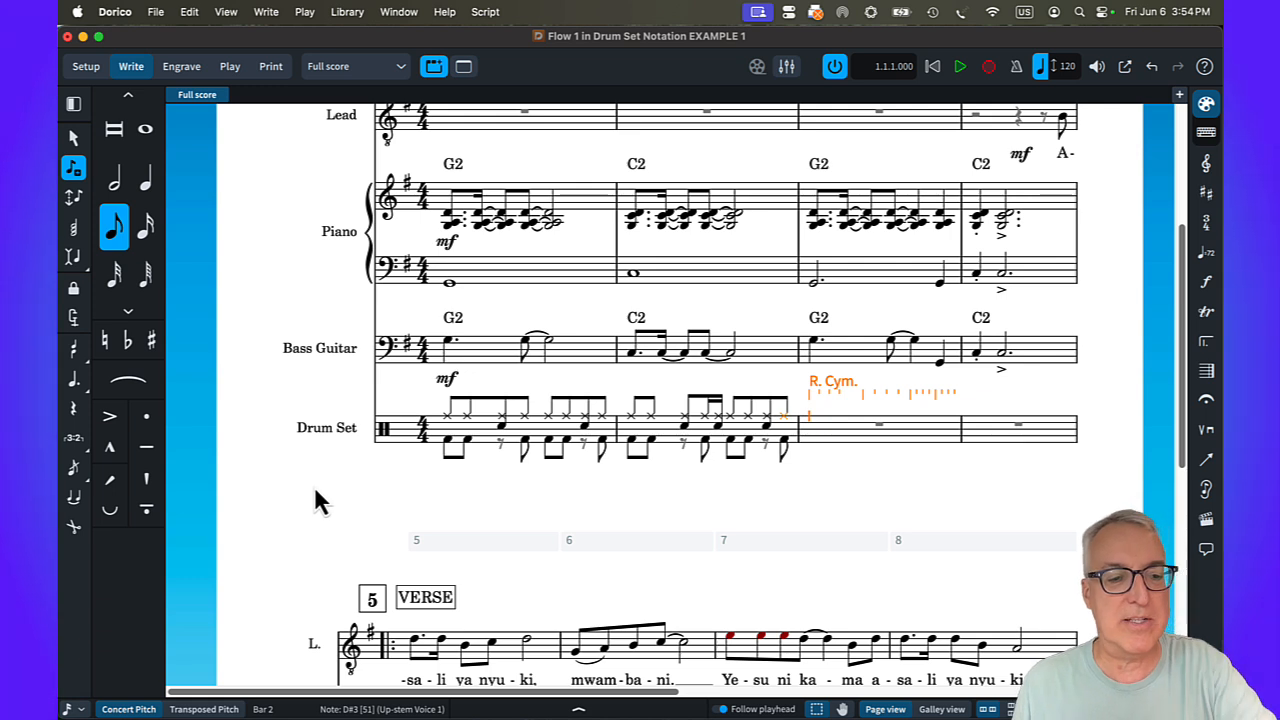
- End note input and copy the complete bar 1 drum pattern into bar 3 of the Drum Set staff
key("Escape")
key("Escape")
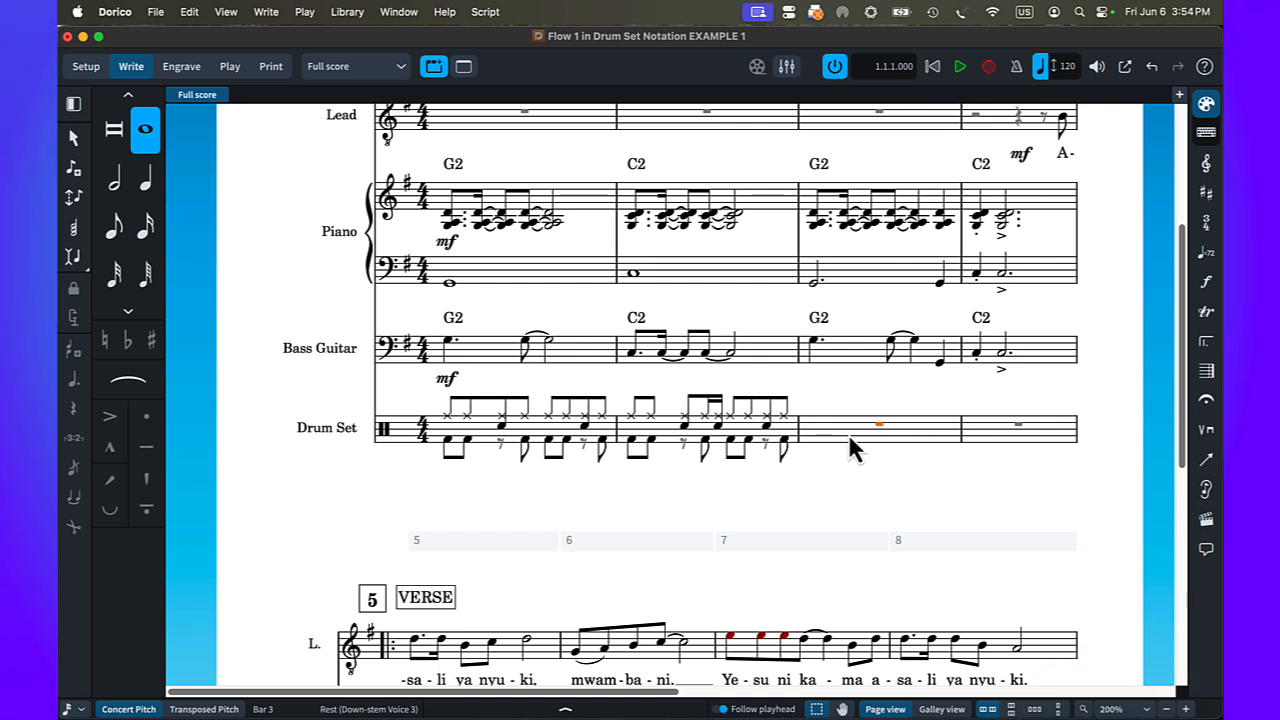
left_click(535, 433)
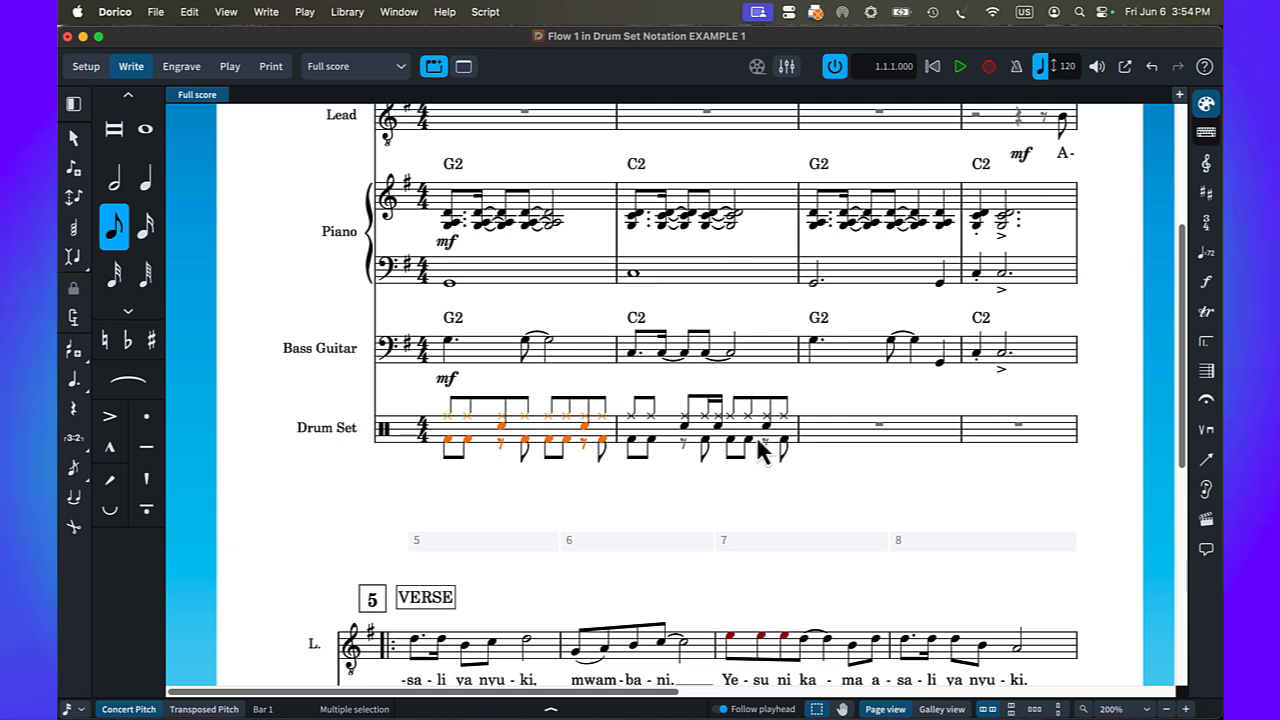
left_click(876, 428)
key("super+v")
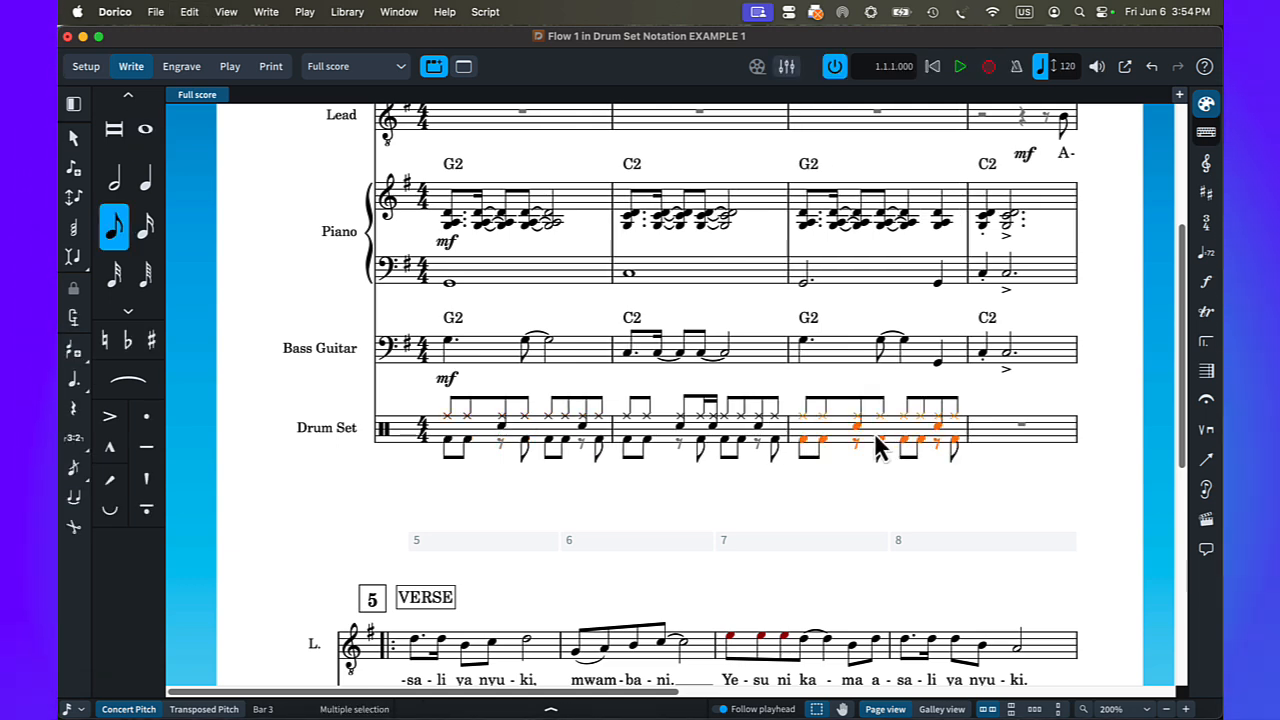
- Copy the complete bar 2 drum pattern into bar 4 of the Drum Set staff
left_click(997, 433)
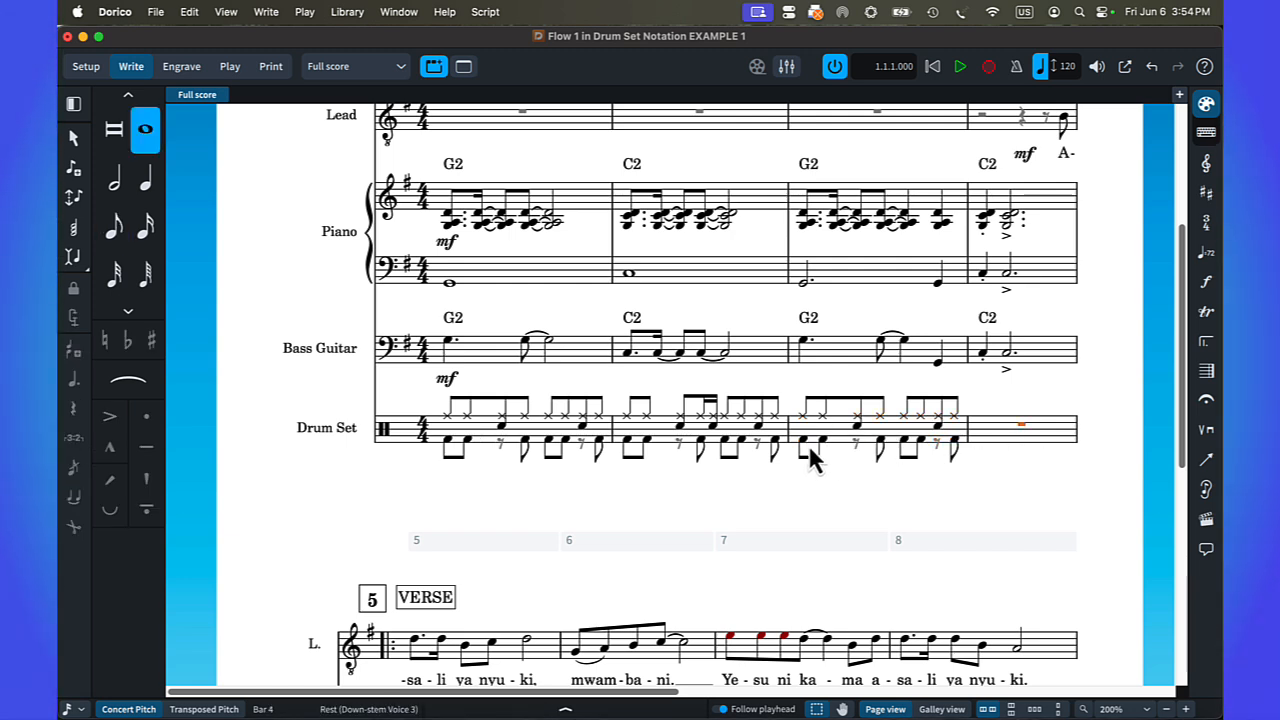
left_click(660, 450)
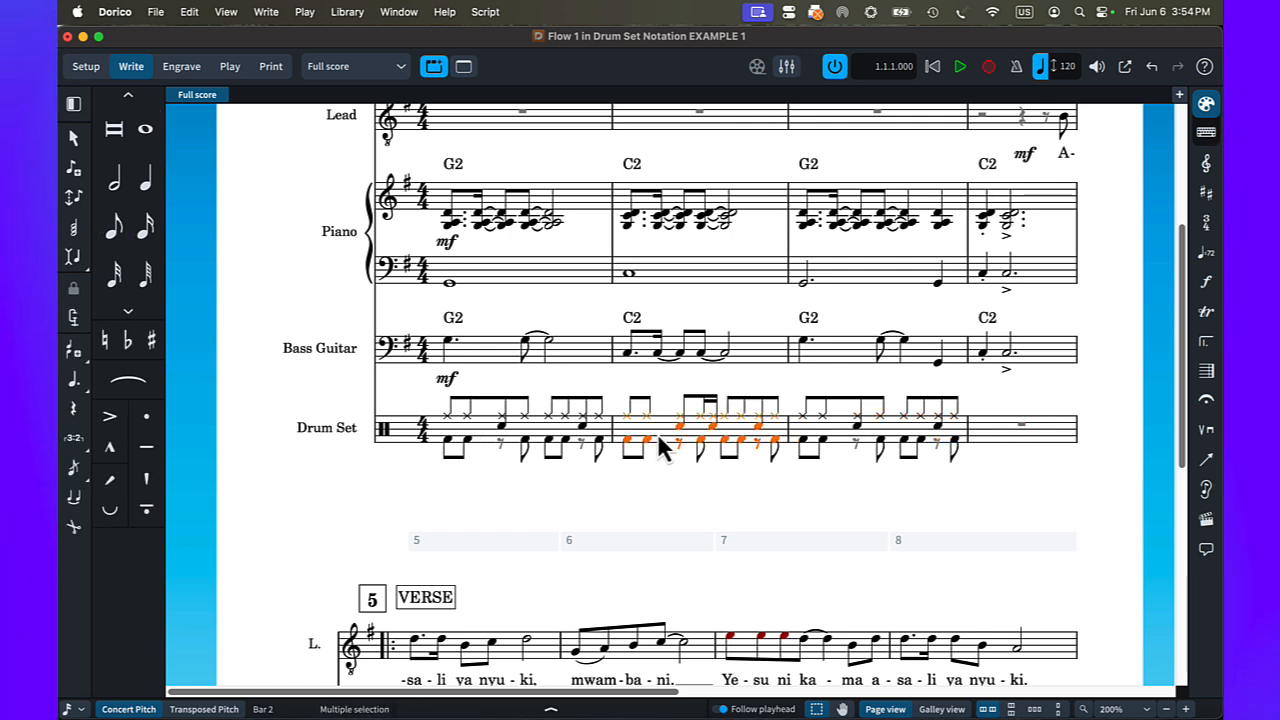
left_click(997, 437)
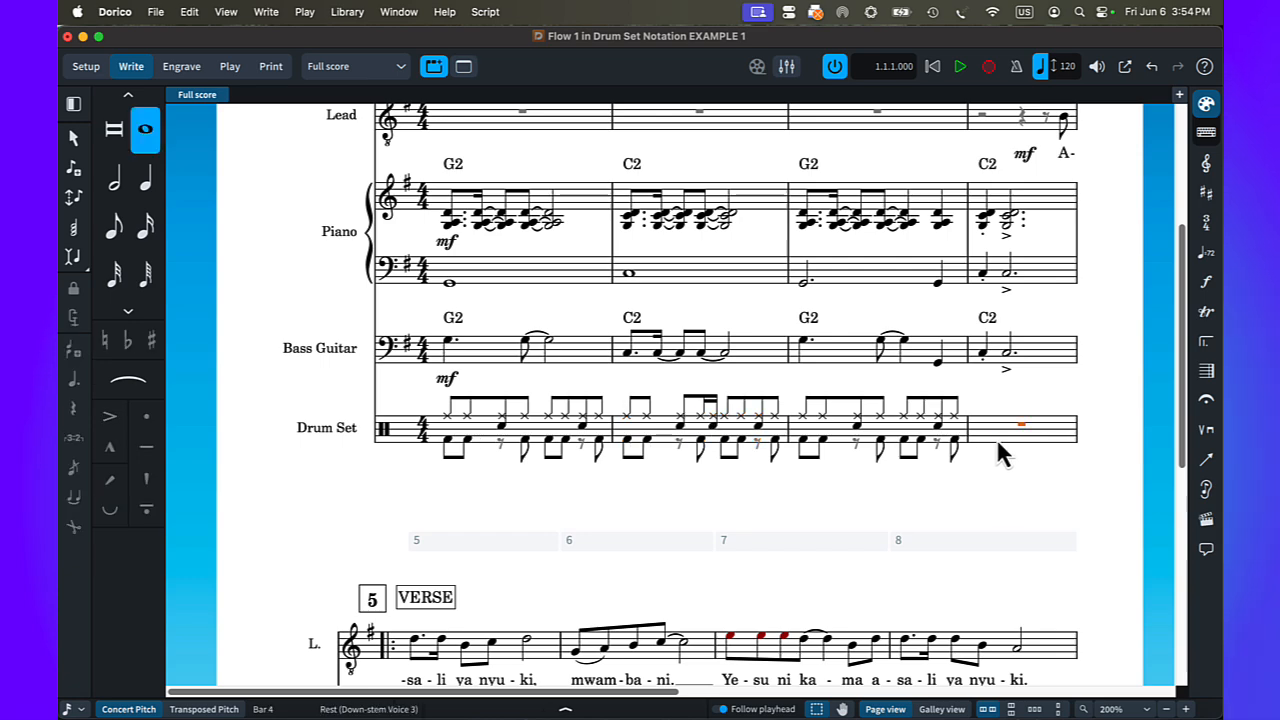
key("super+v")
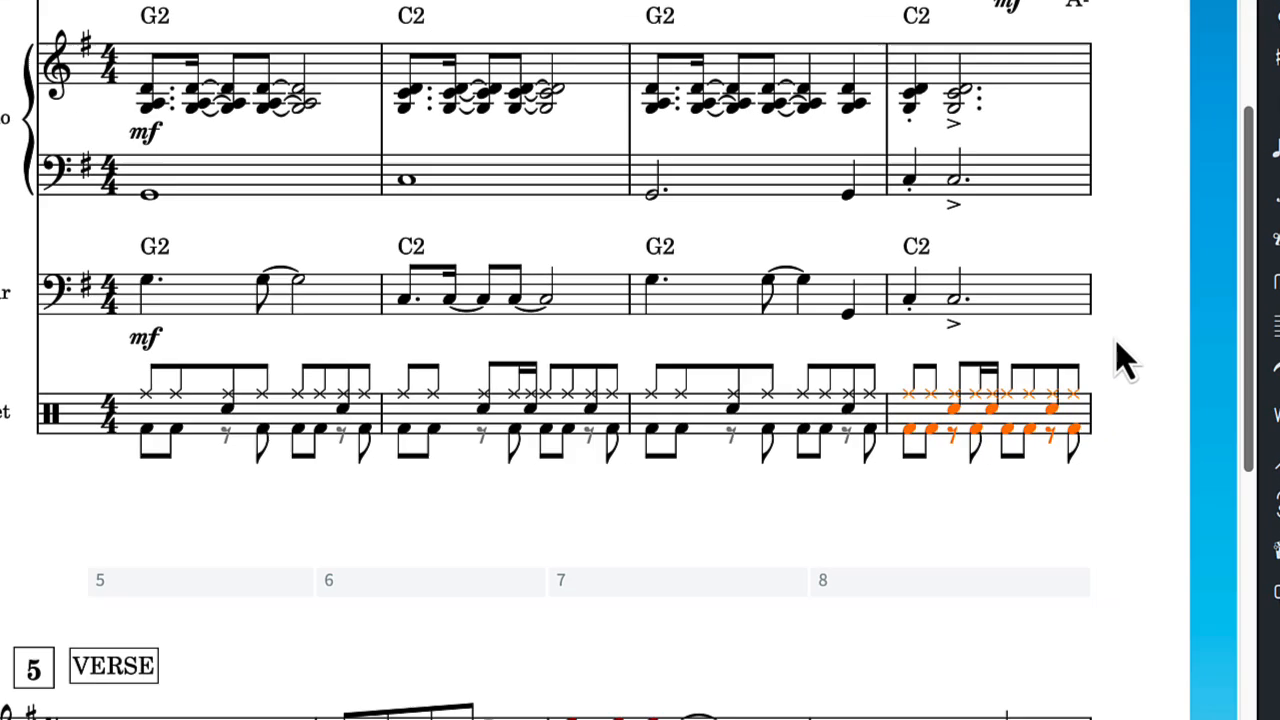
- Delete the ride cymbal, snare and kick notes on beat 4 of bar 4 in the Drum Set staff
left_click(1091, 384)
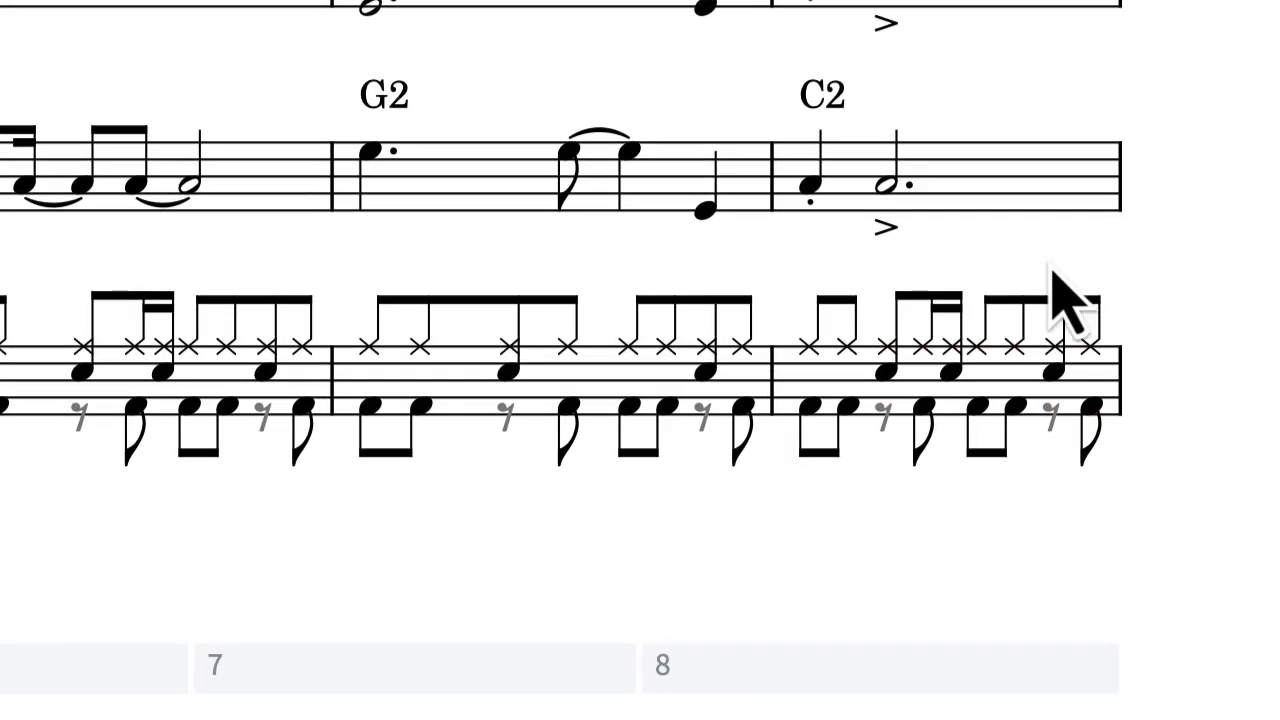
left_click_drag(1052, 270, 1125, 482)
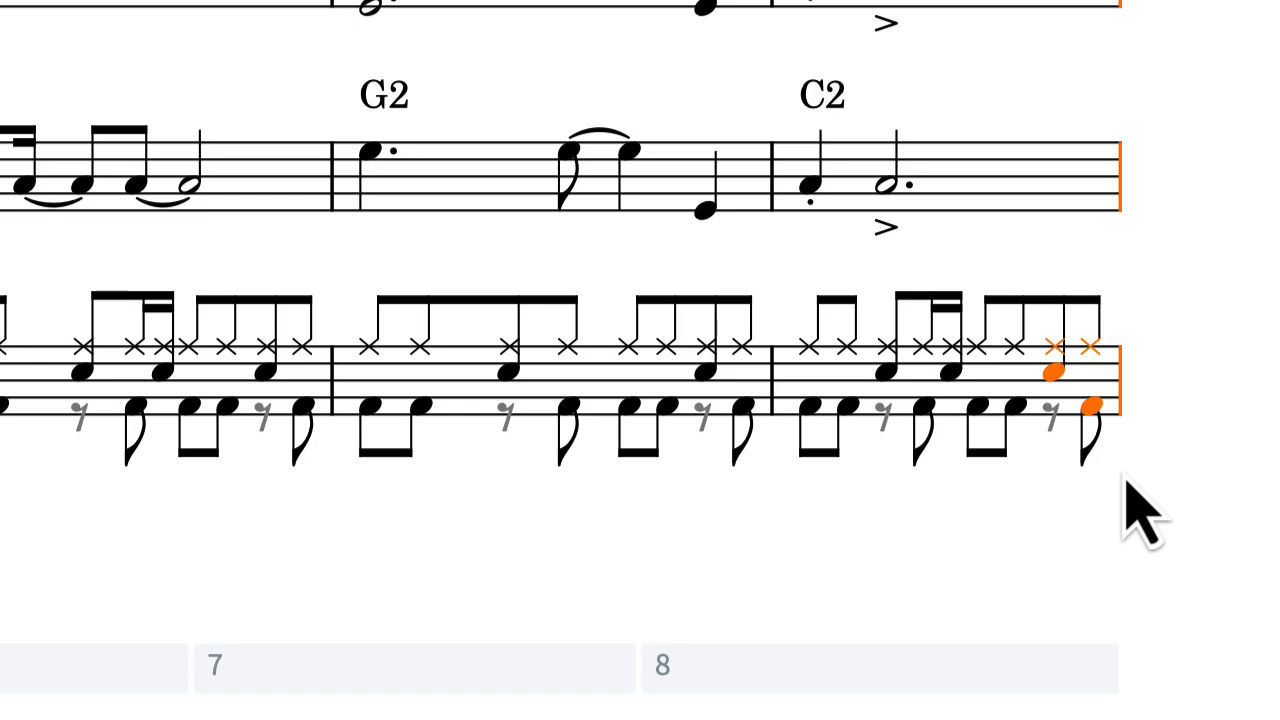
key("BackSpace")
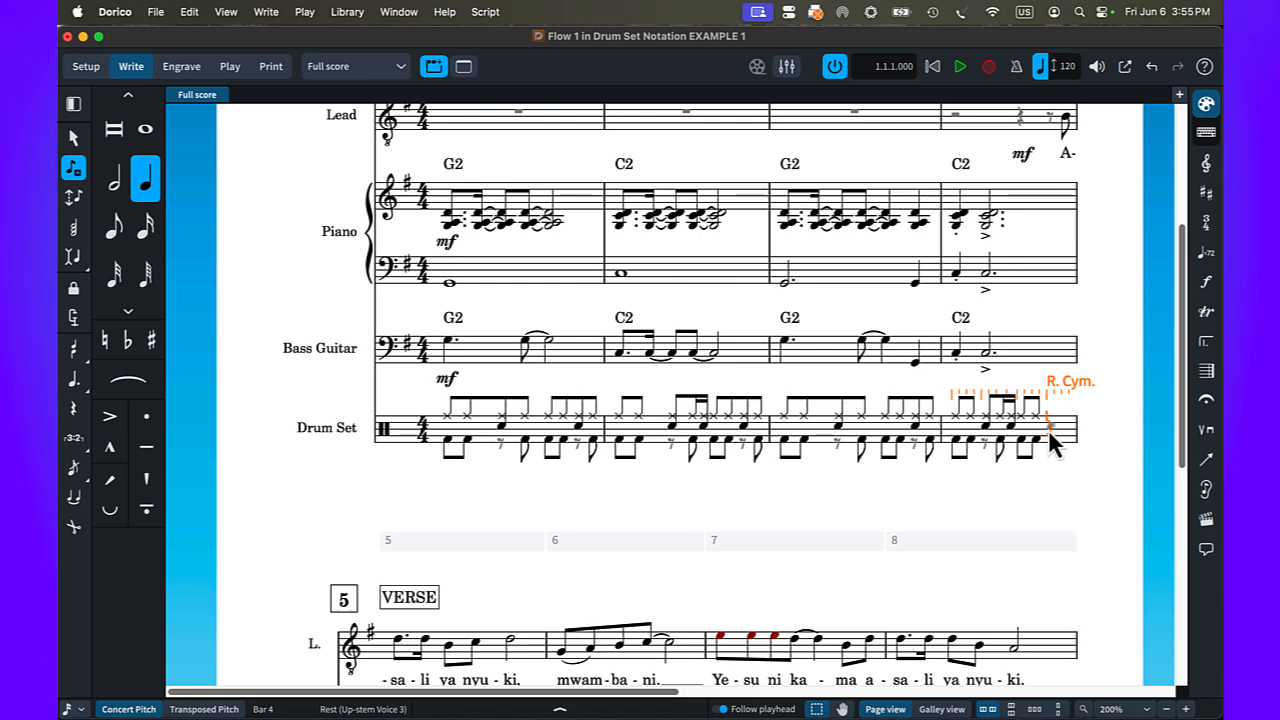
- Enter a snare fill of two sixteenths and an eighth on beat 4 of bar 4, plus a hi-hat eighth on beat 1
key("5")
key("Down")
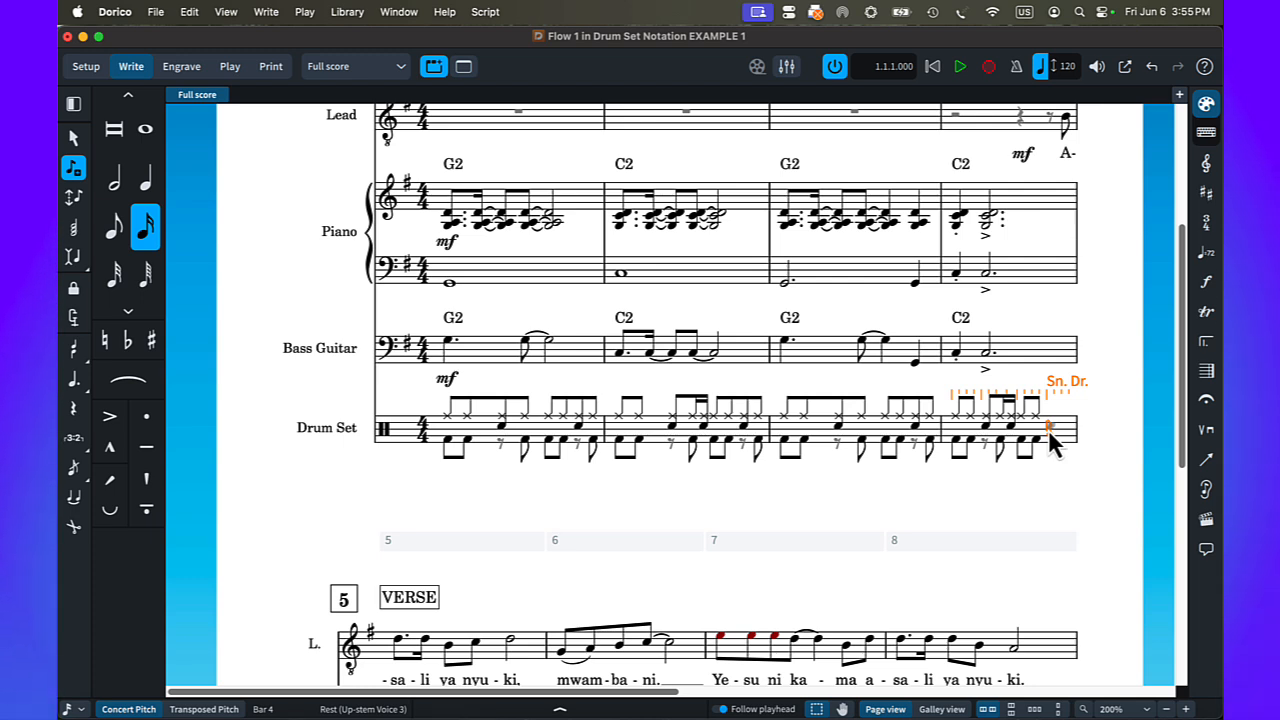
left_click(1049, 432)
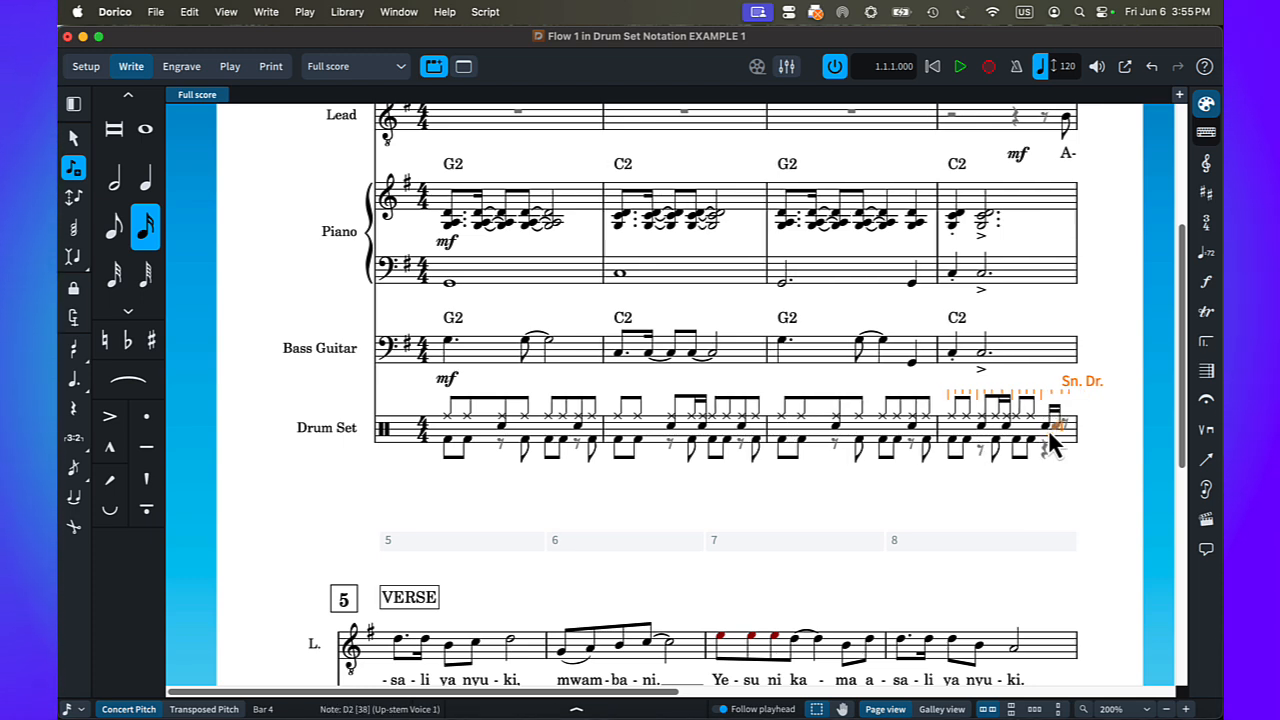
key("5")
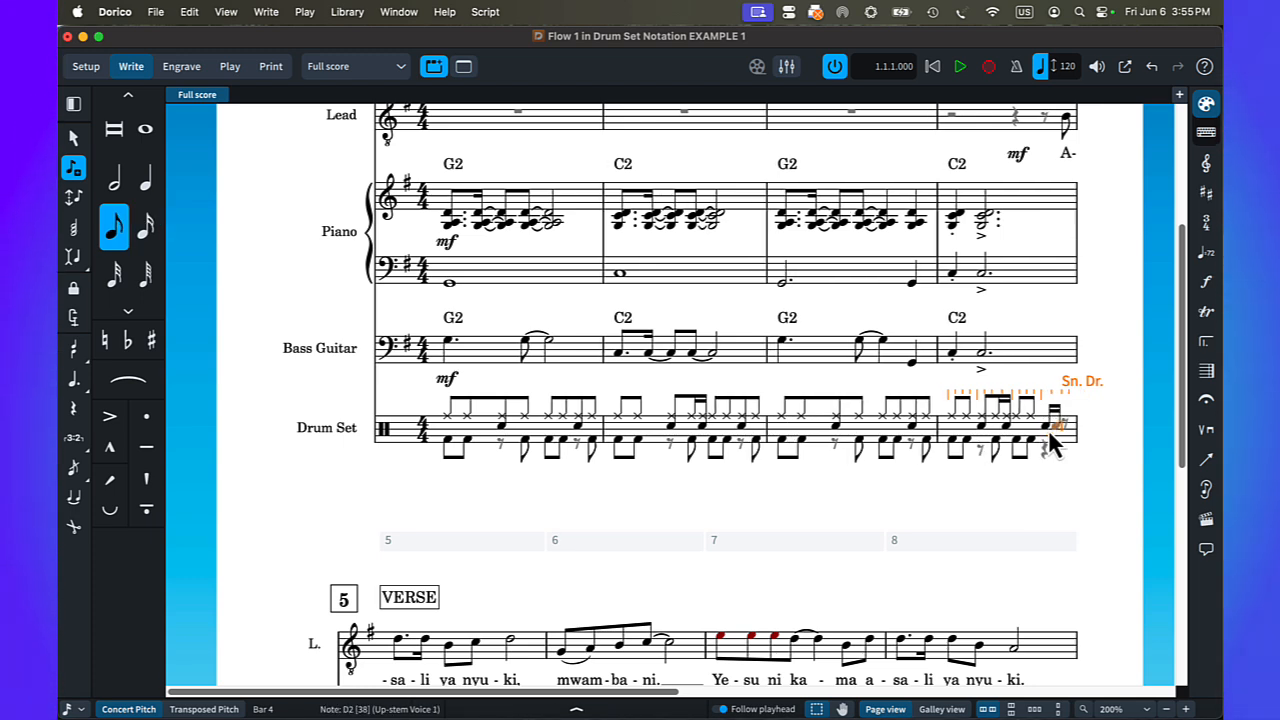
key("y")
scroll(1049, 436, "up", 5)
scroll(1095, 390, "up", 8)
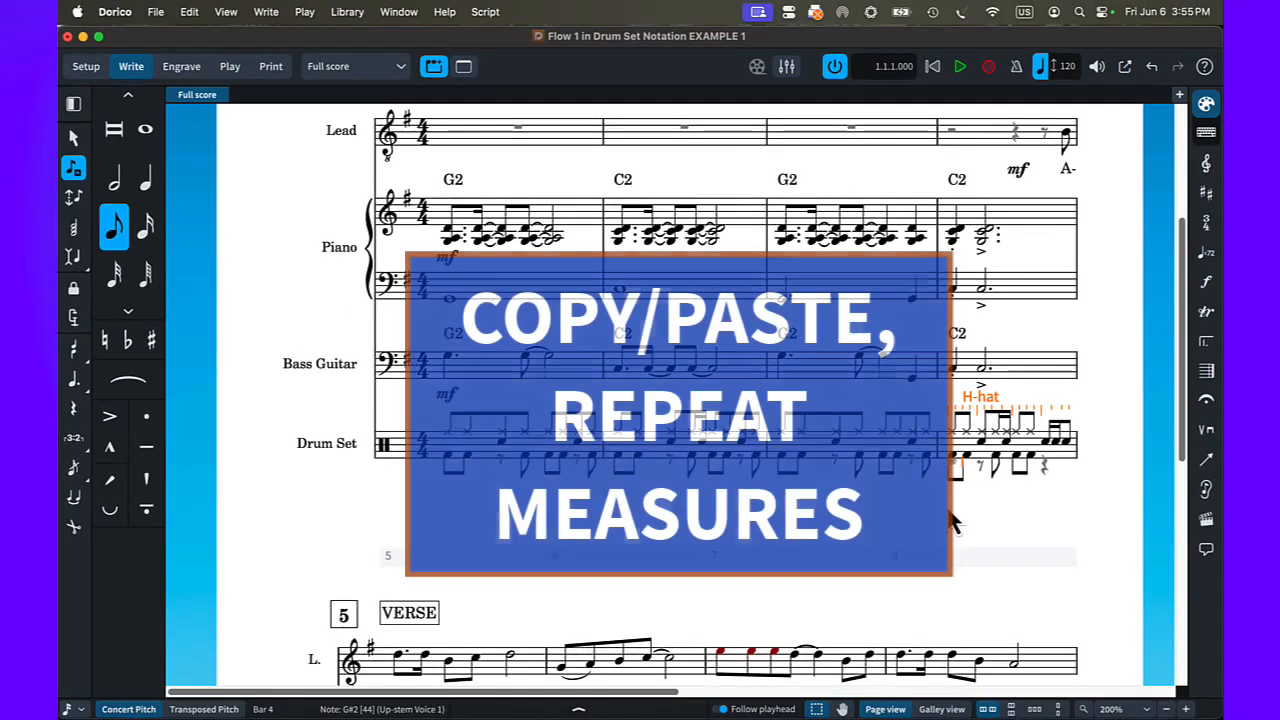
scroll(950, 520, "down", 3)
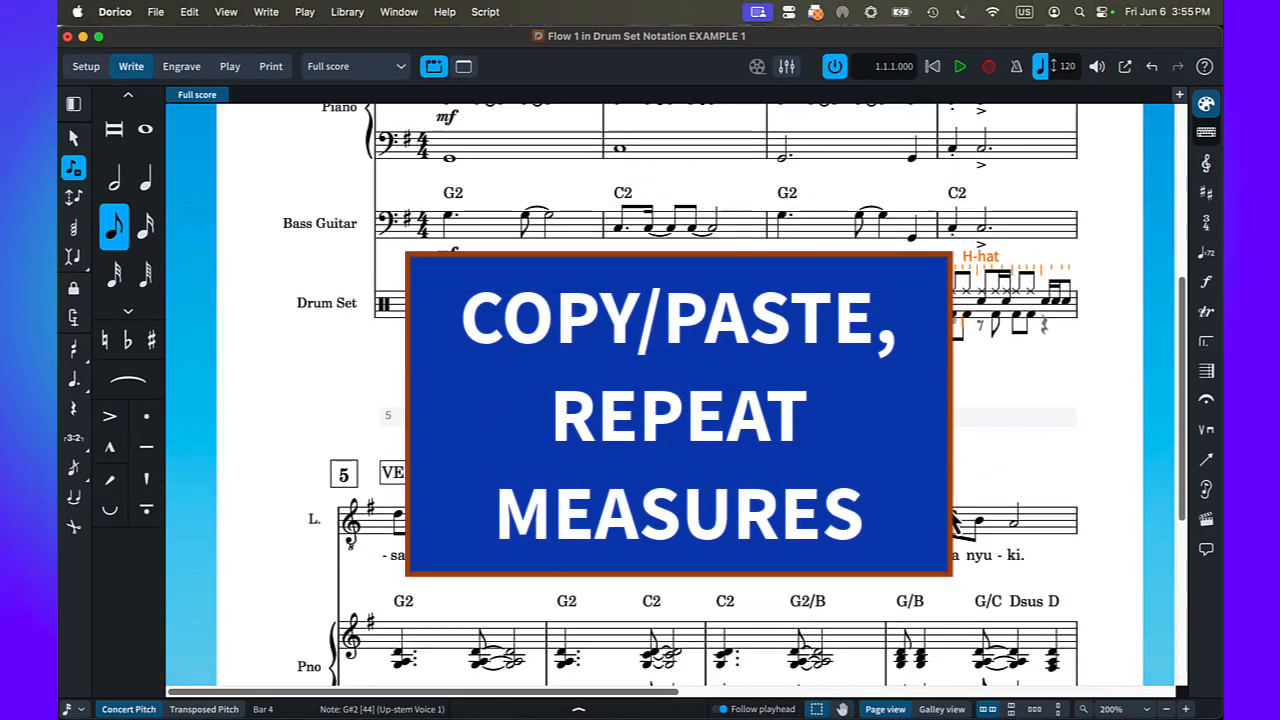
scroll(948, 512, "down", 2)
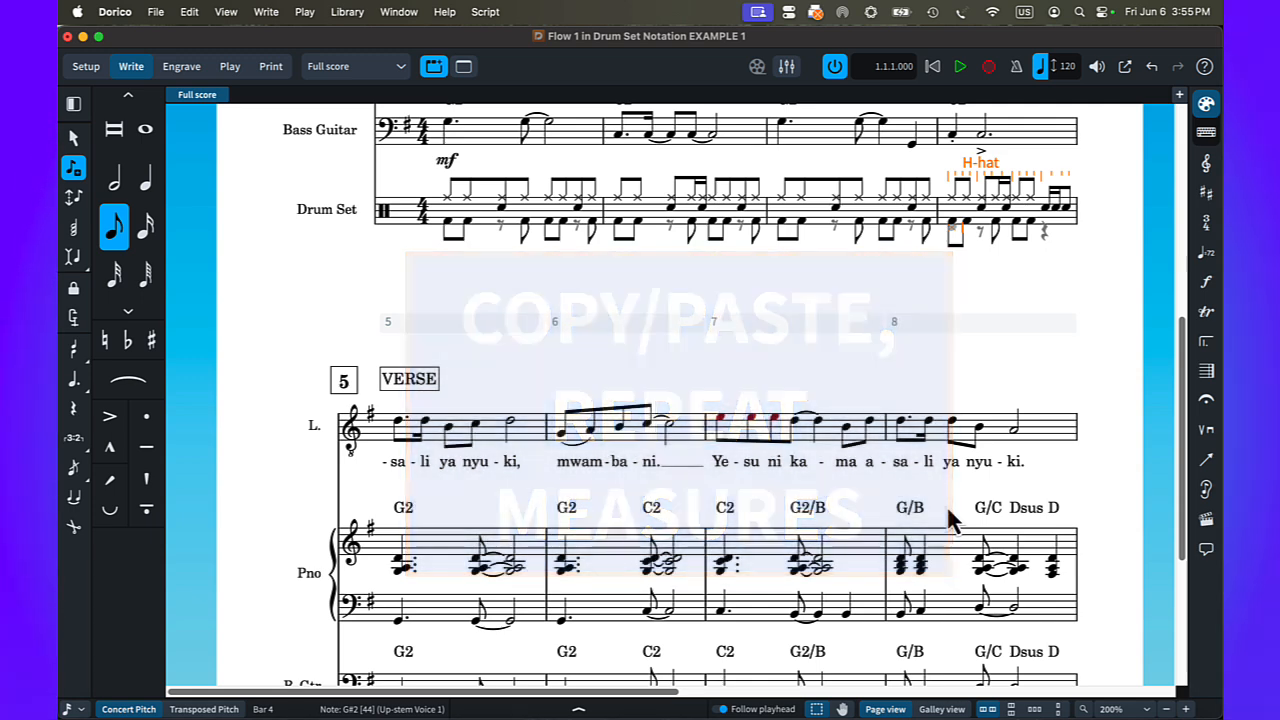
key("Escape")
- Repeat the bar 6 drum pattern five times to fill bars 7 through 11 of the drum staff
scroll(792, 465, "down", 6)
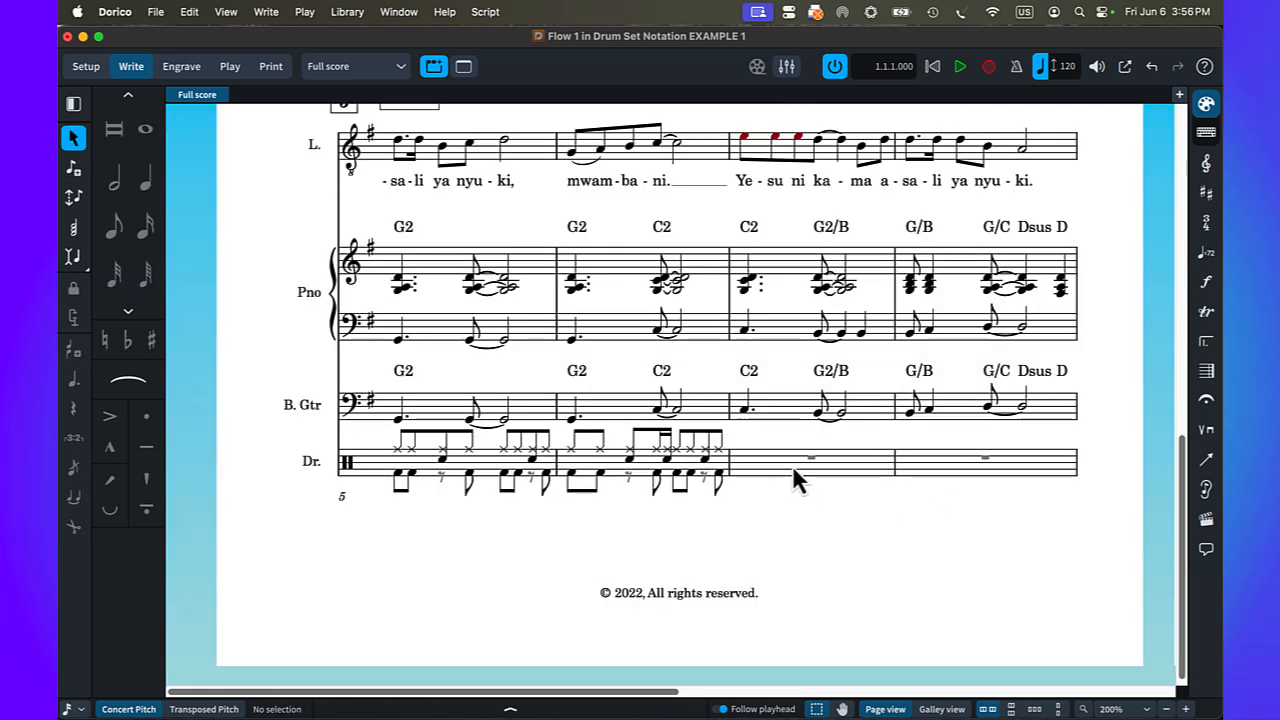
left_click(615, 466)
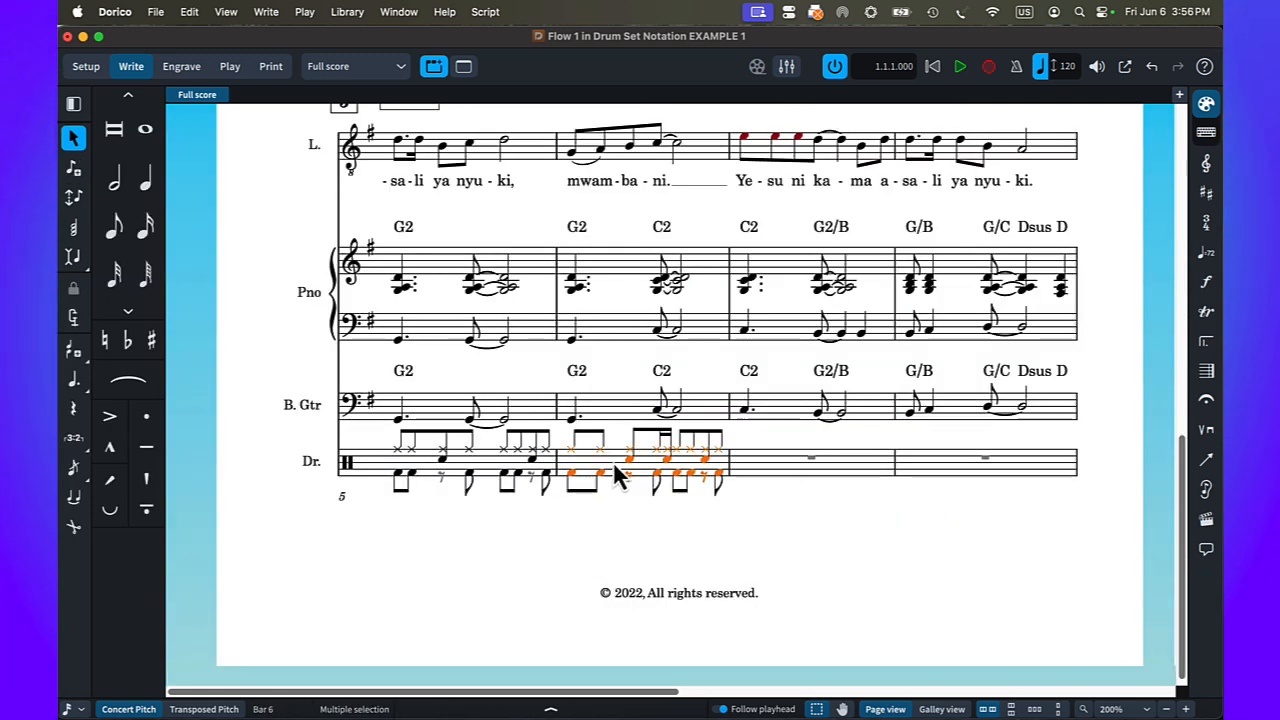
left_click(793, 466)
left_click(956, 466)
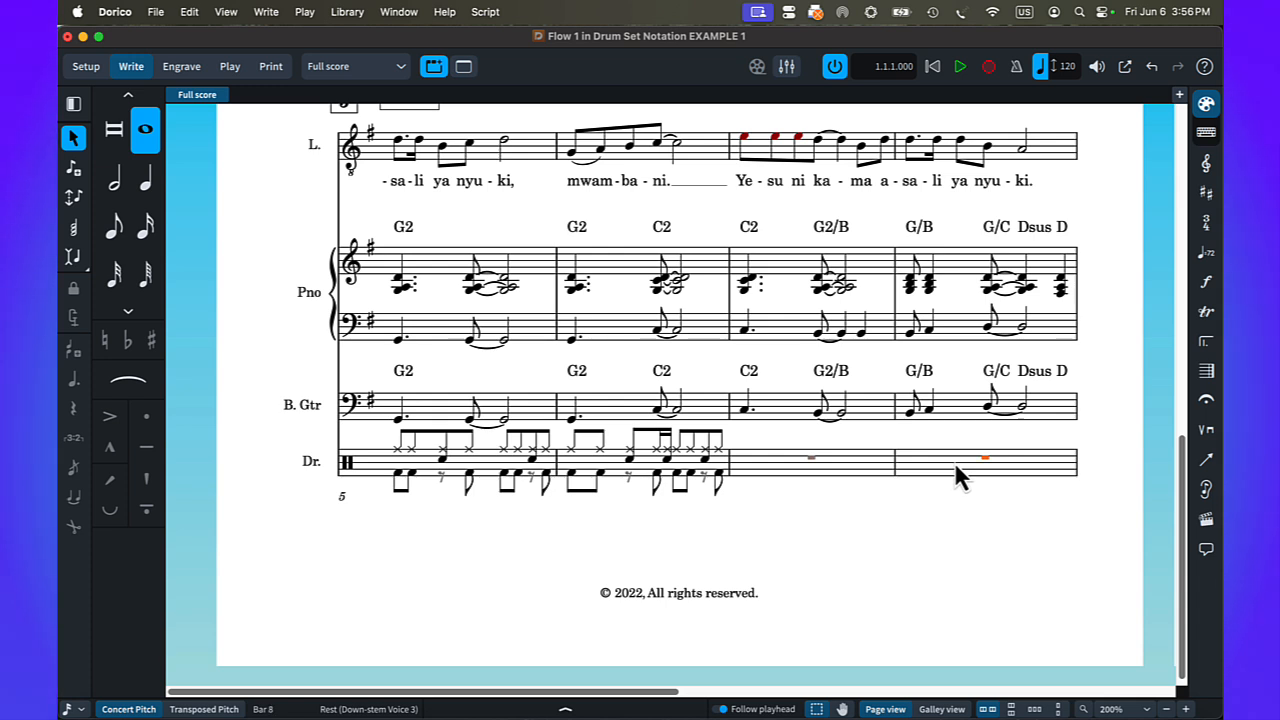
left_click(611, 468)
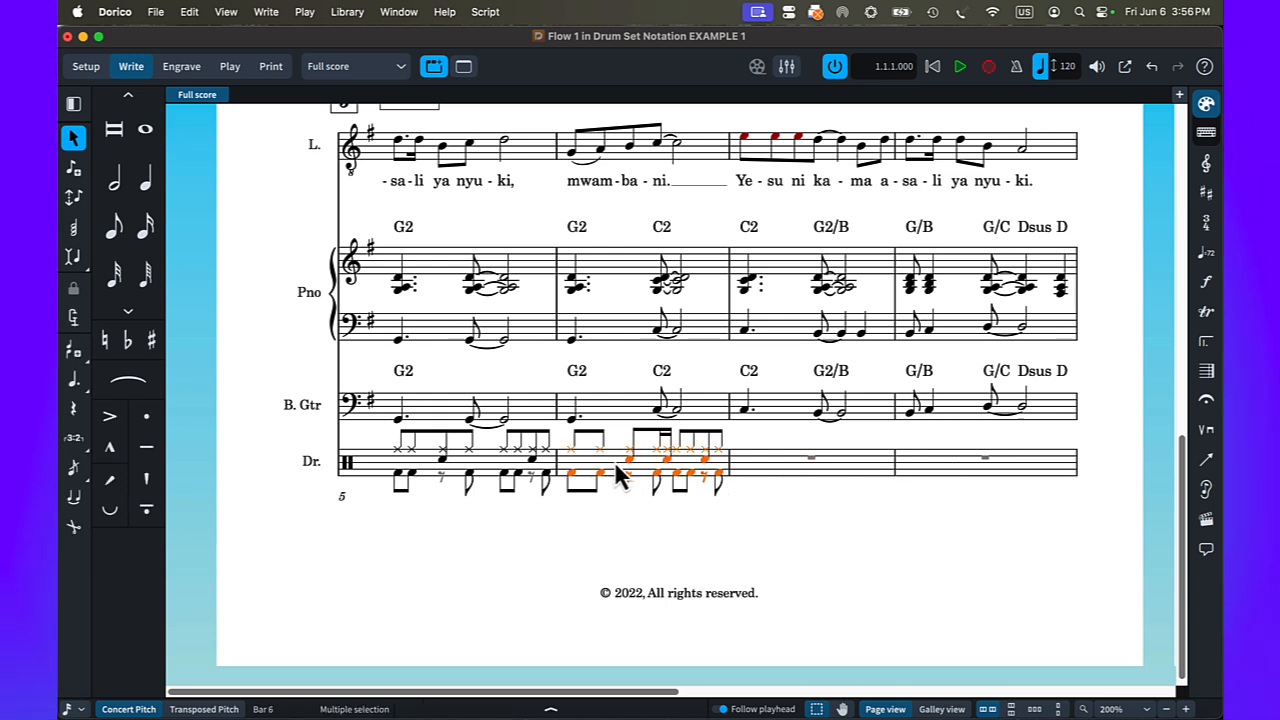
key("super+c")
key("super+v")
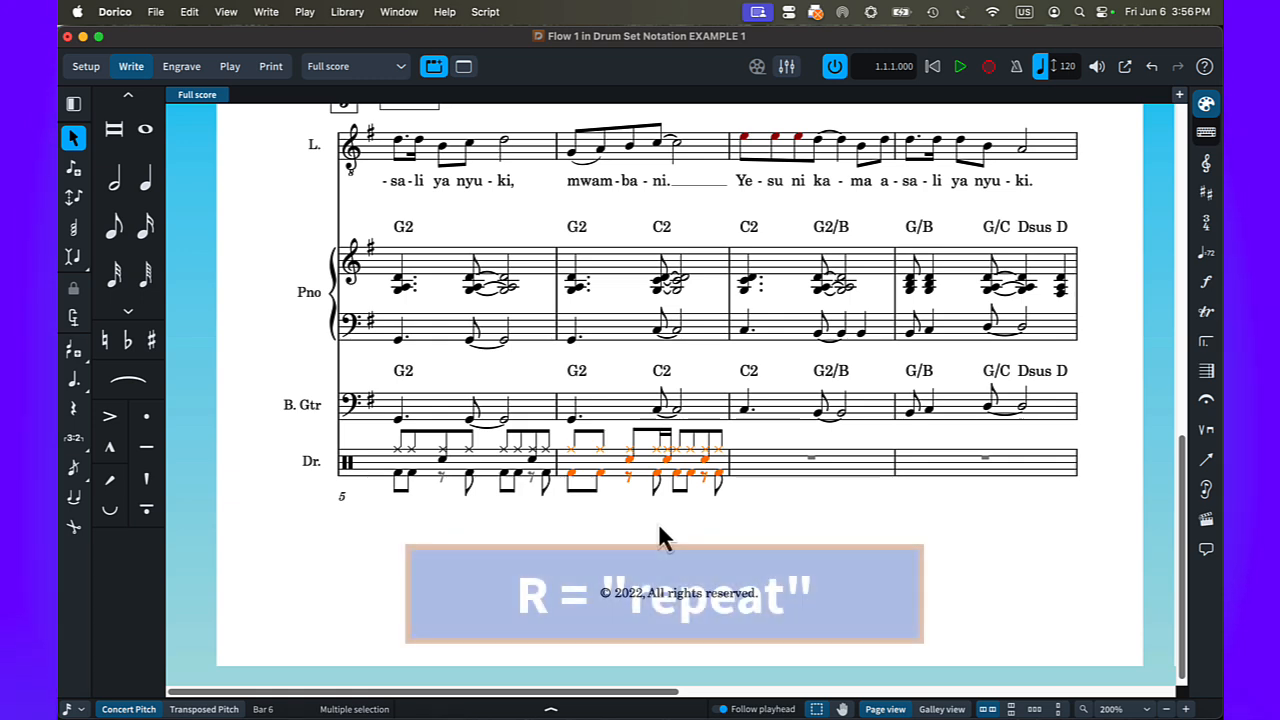
key("r")
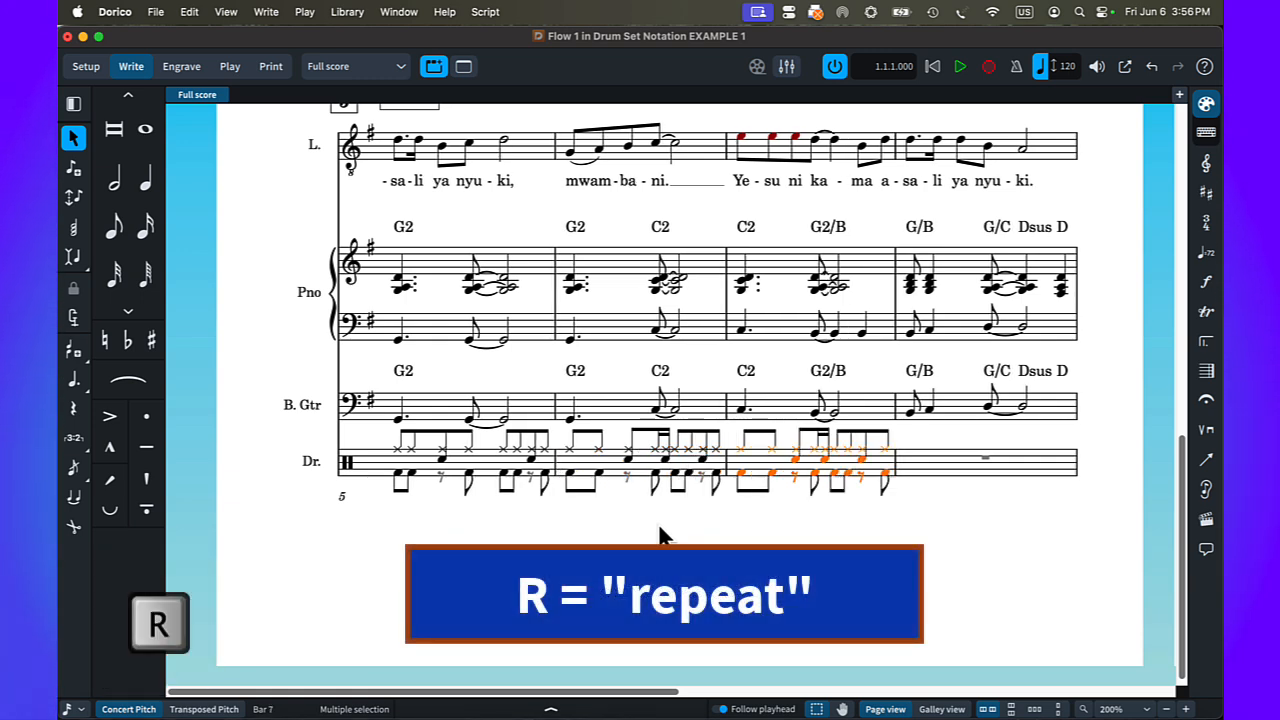
key("r")
key("r")
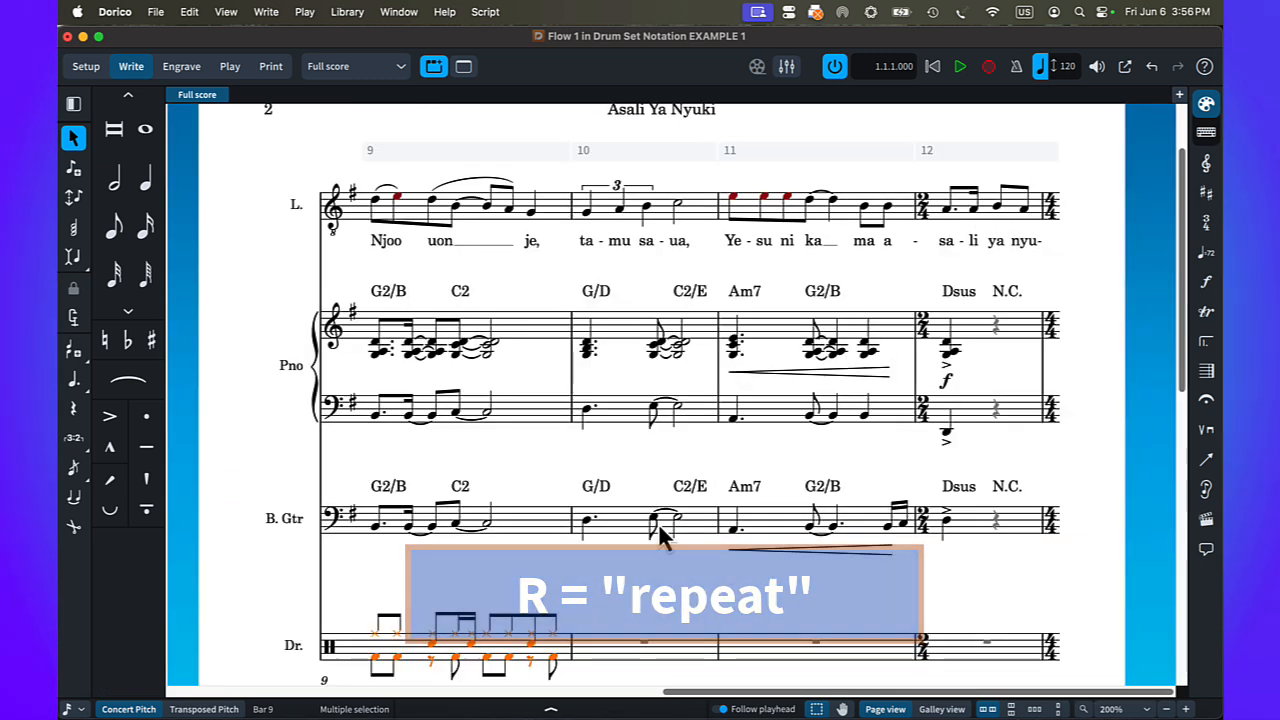
key("r")
key("r")
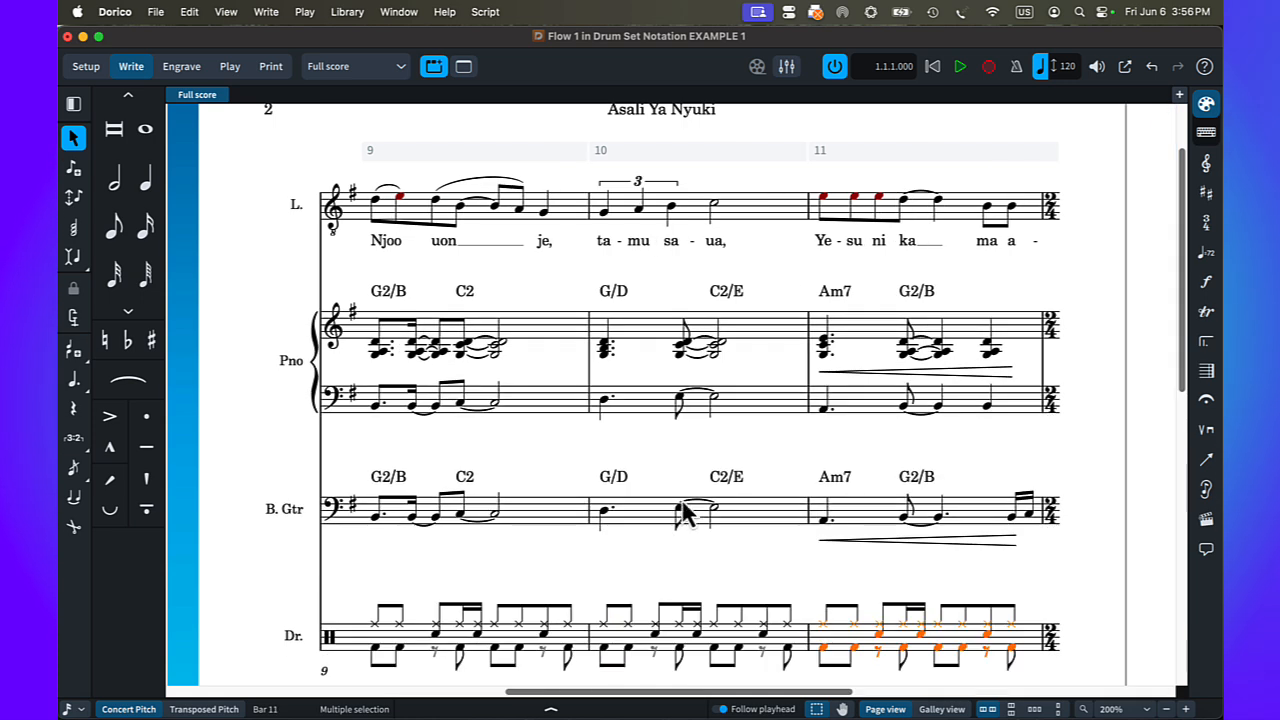
- Start note input in bar 12 of the drum staff and enter quarter-note ride cymbal and snare hits on beat 1
scroll(714, 491, "down", 5)
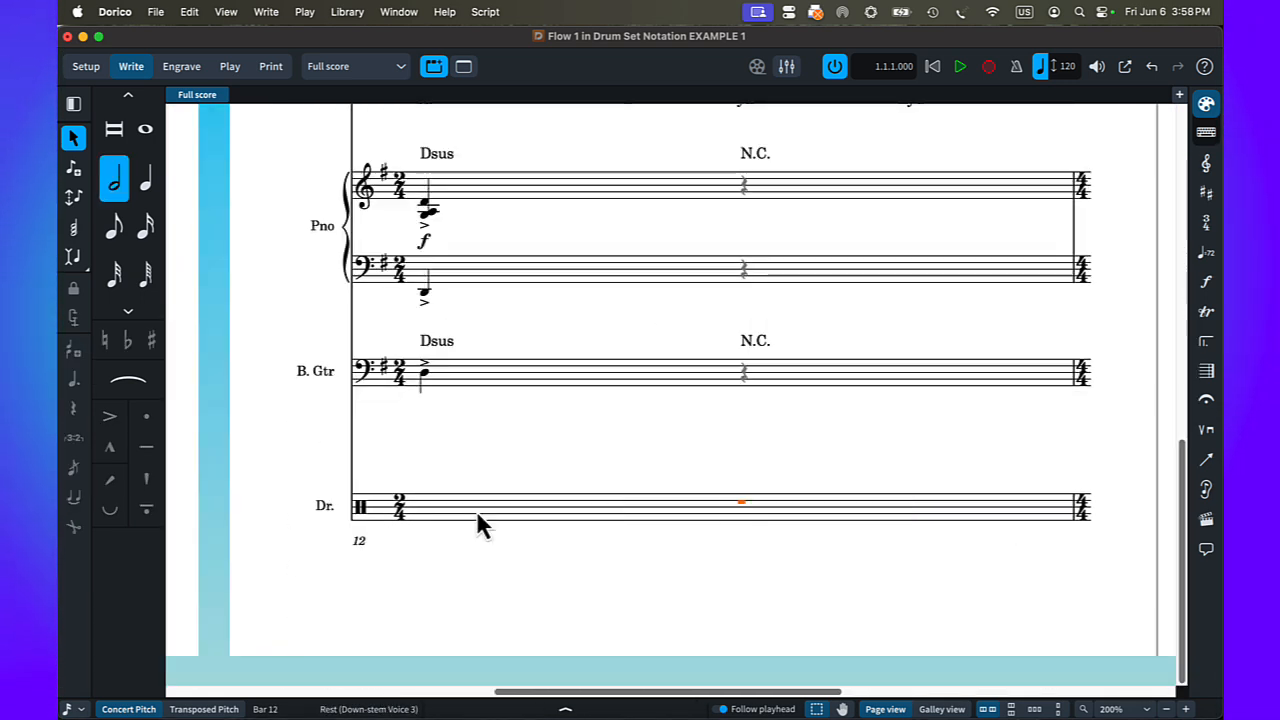
key("Return")
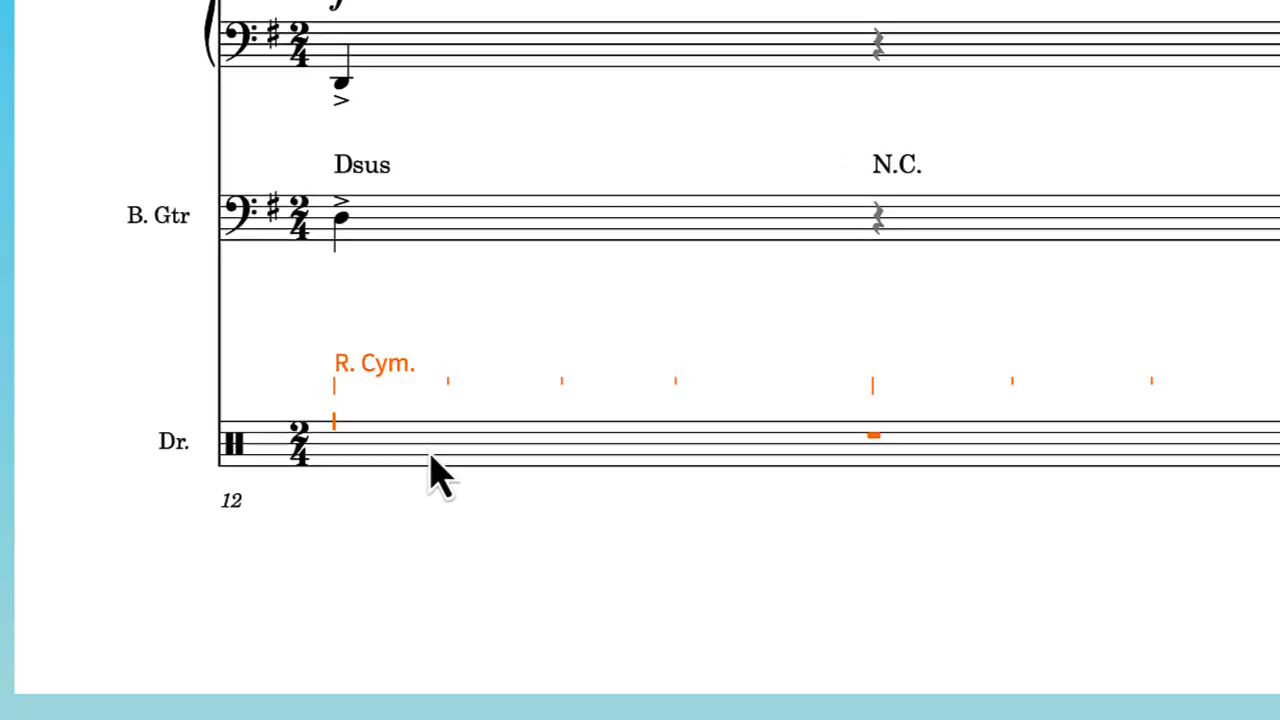
key("y")
key("Left")
key("Left")
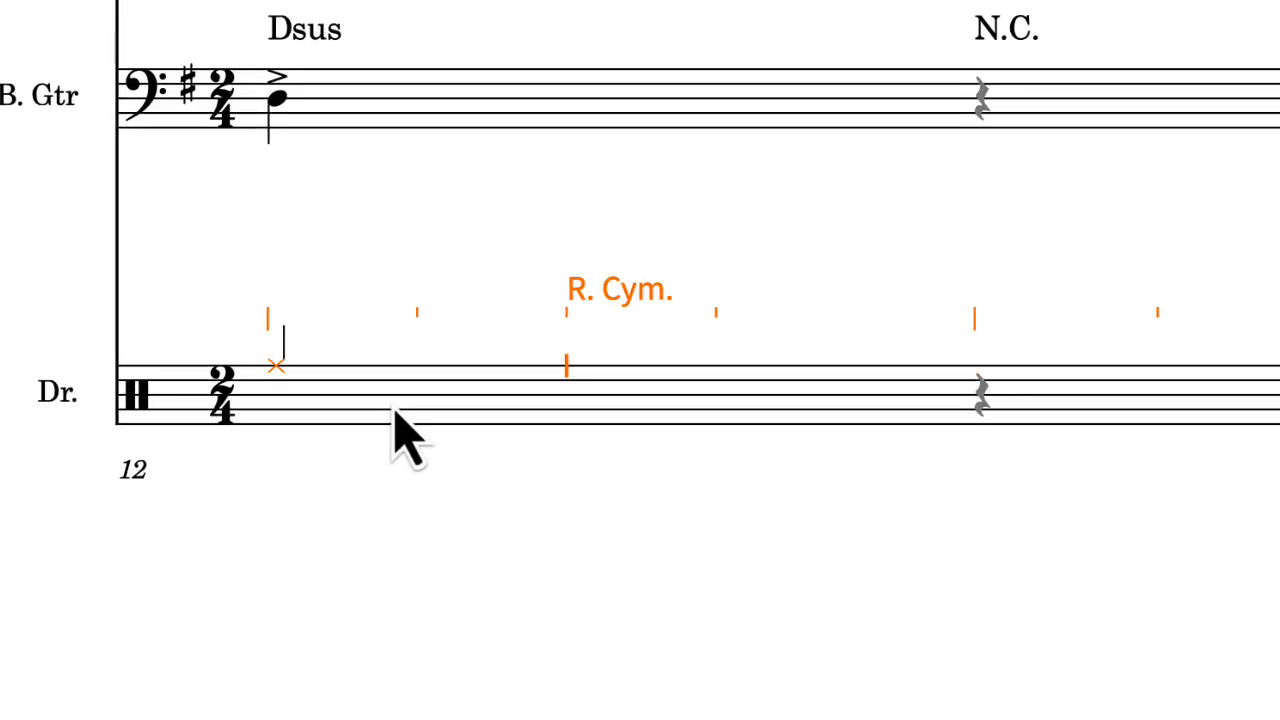
key("Down")
key("Down")
key("Down")
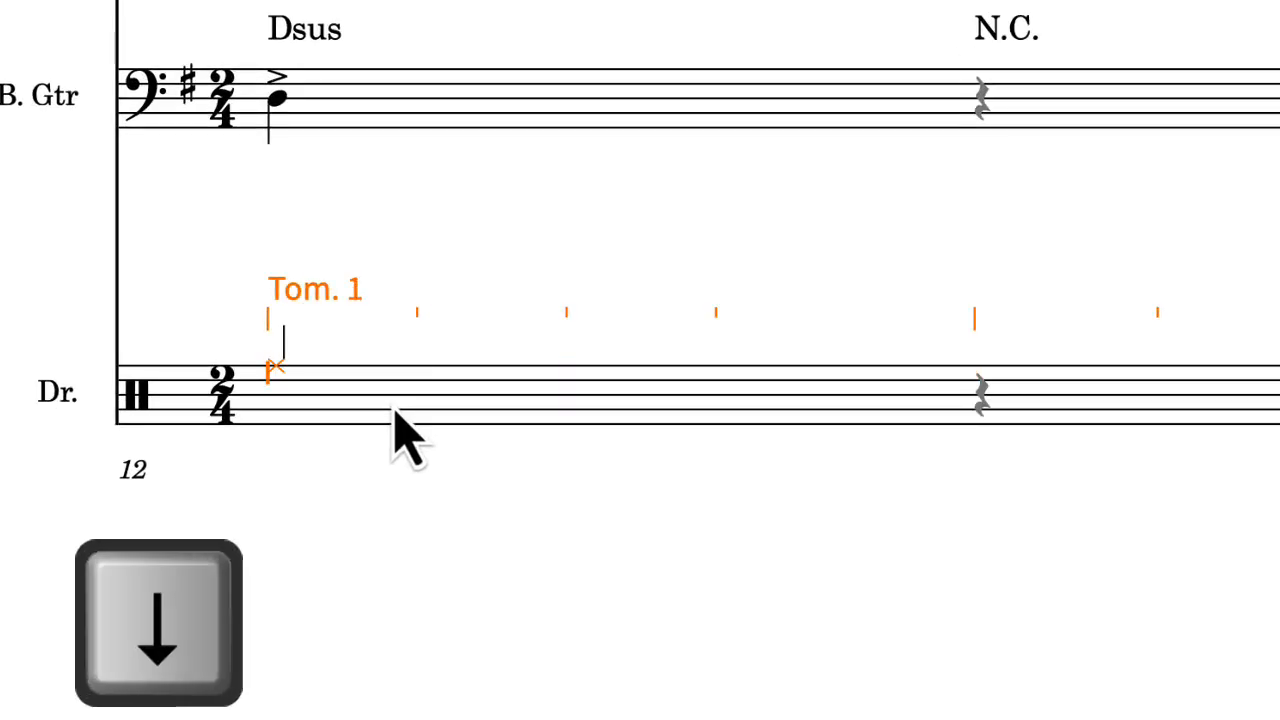
key("y")
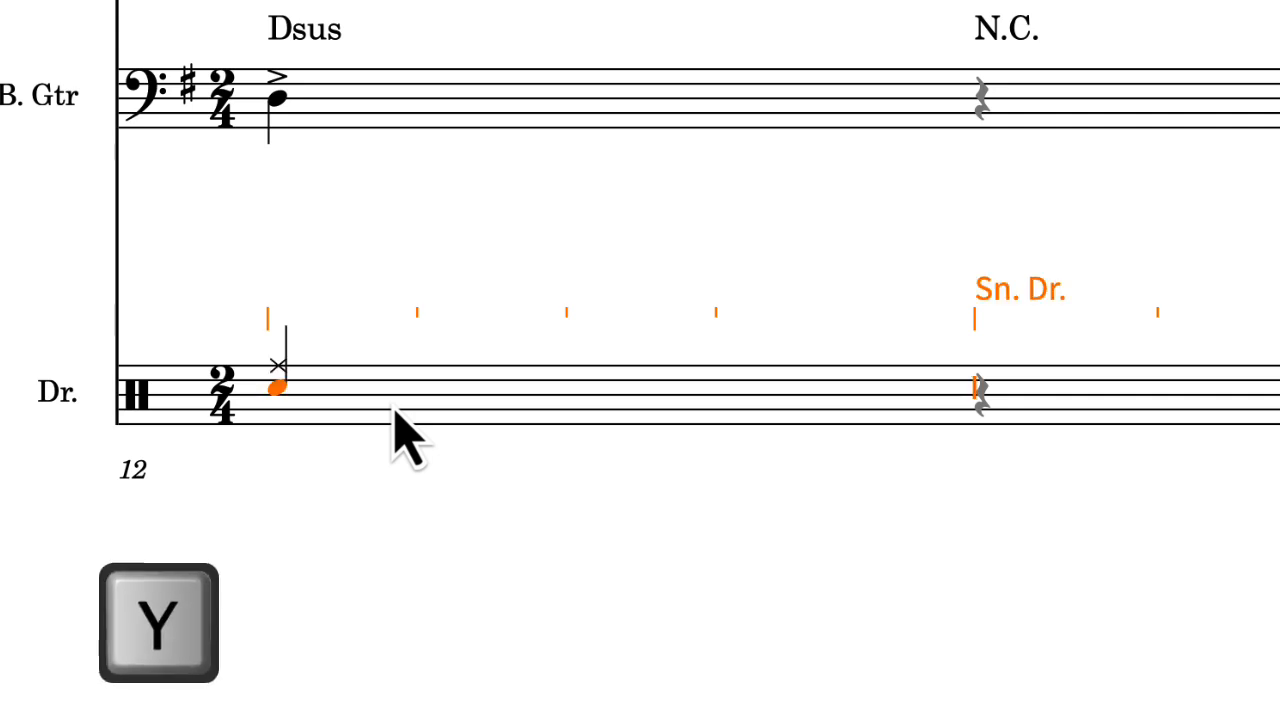
- Add a quarter-note kick drum hit on beat 1 of bar 12 beneath the ride cymbal and snare
key("Left")
key("Left")
key("Left")
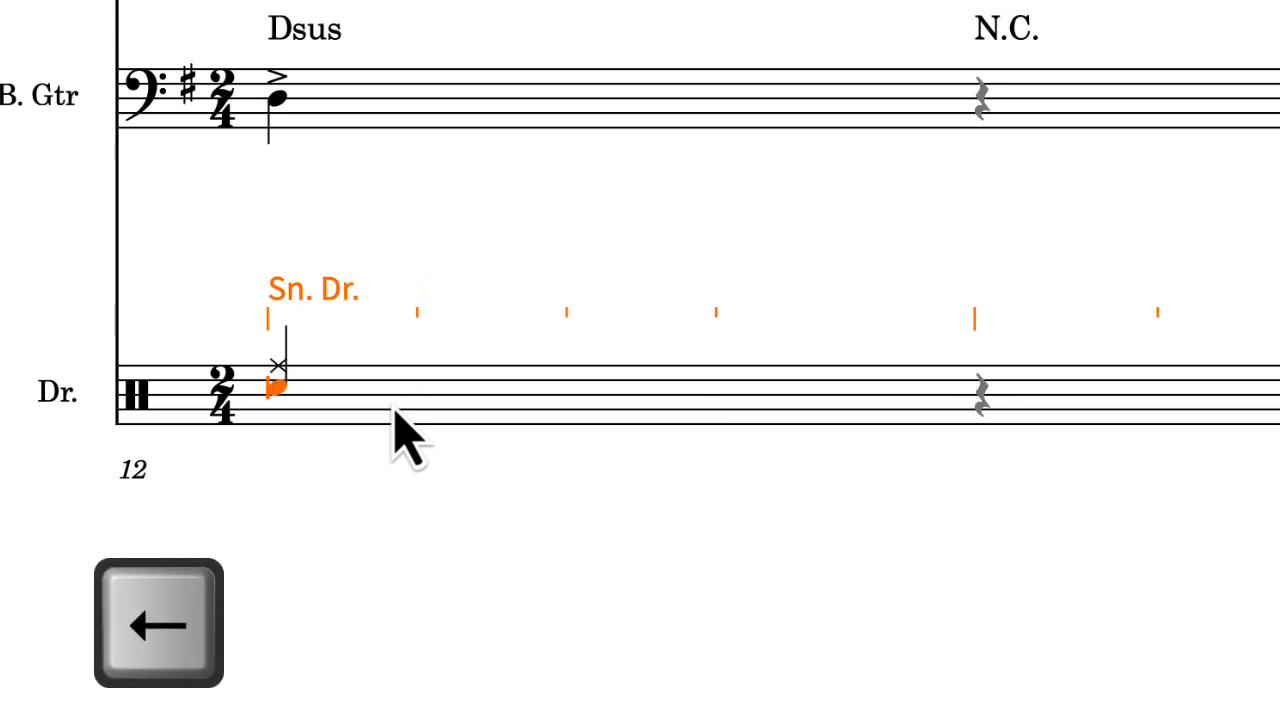
key("Down")
key("Down")
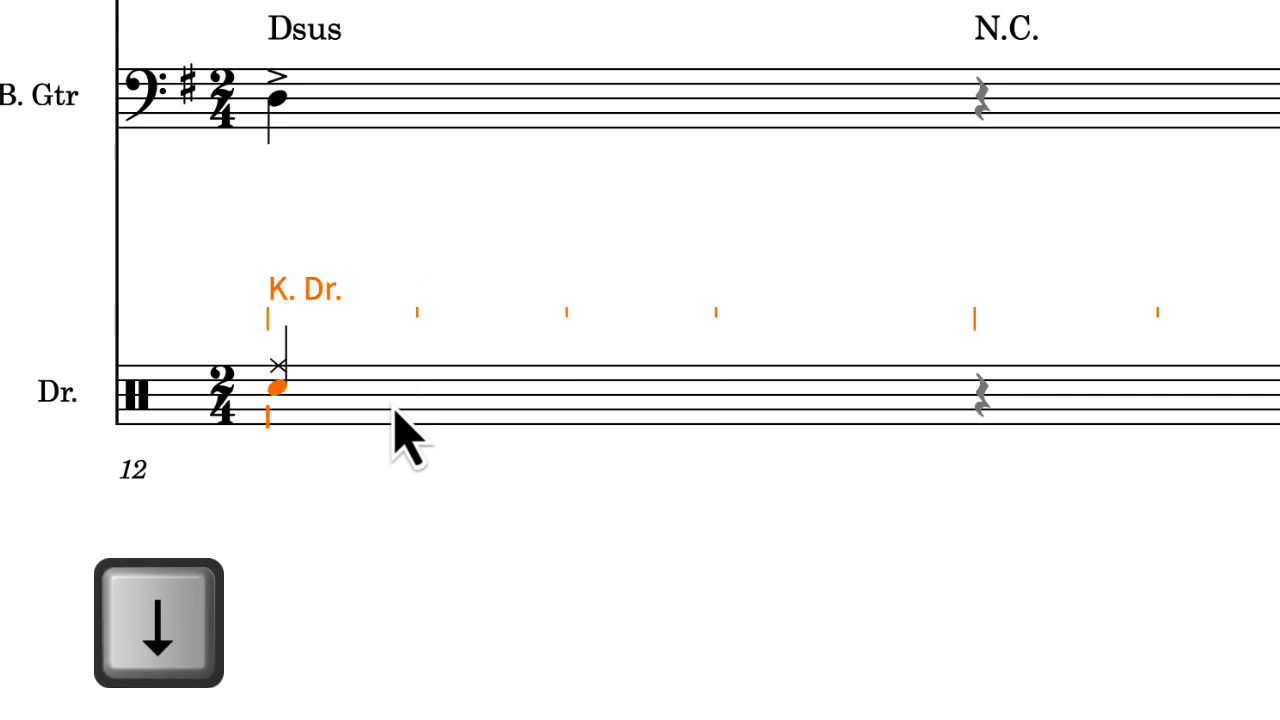
key("y")
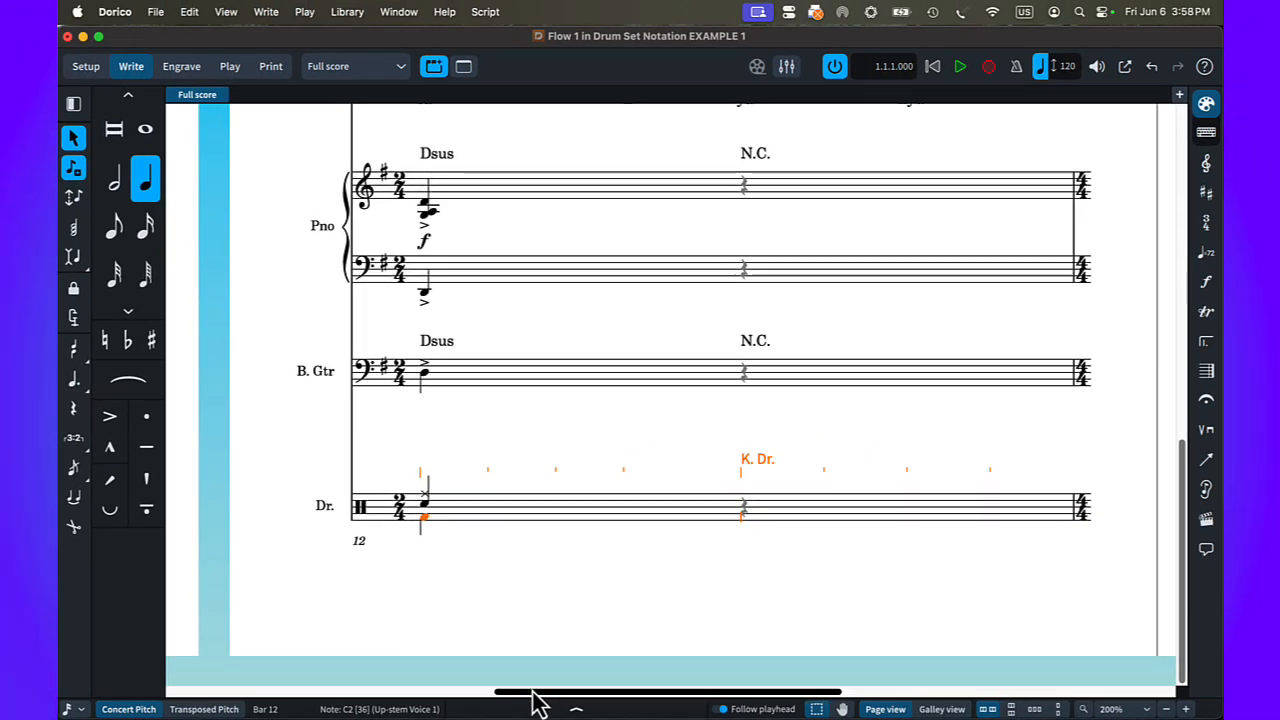
- Copy the bar 1 drum pattern into bar 13 of the drum staff and repeat it through bar 15
left_click_drag(533, 691, 246, 691)
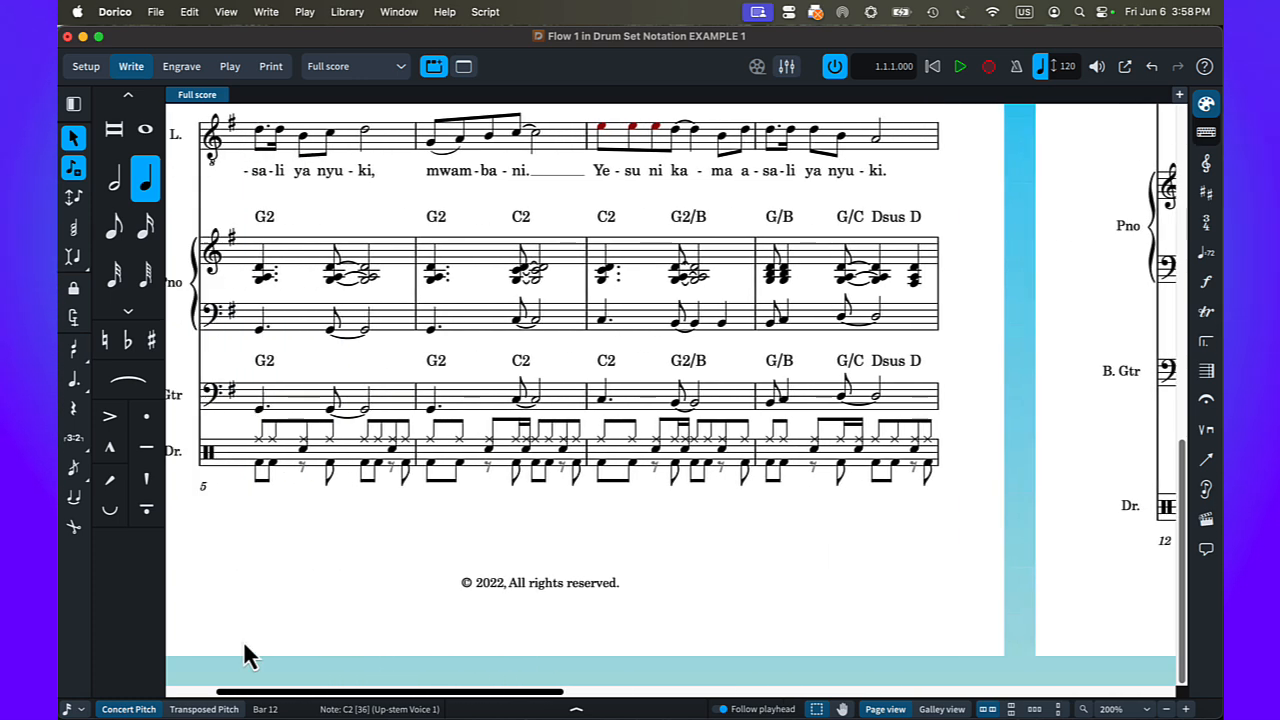
left_click(386, 355)
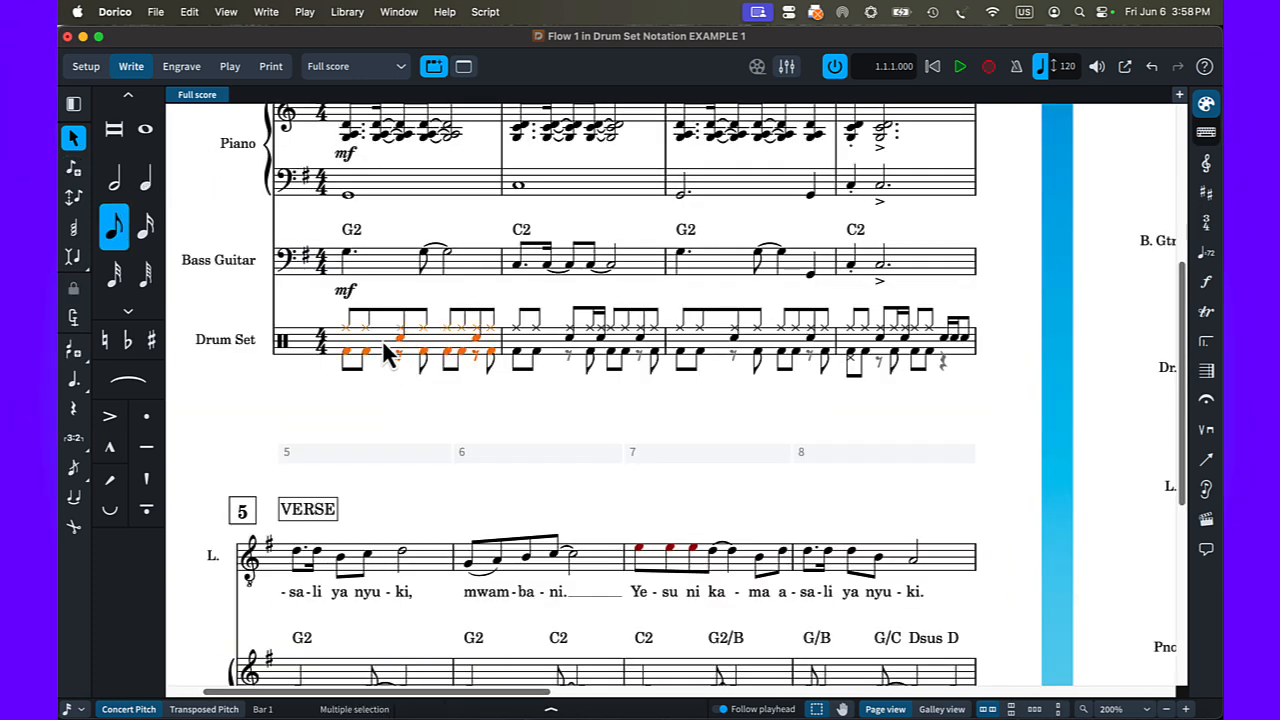
key("super+c")
left_click_drag(440, 691, 942, 639)
scroll(911, 608, "up", 3)
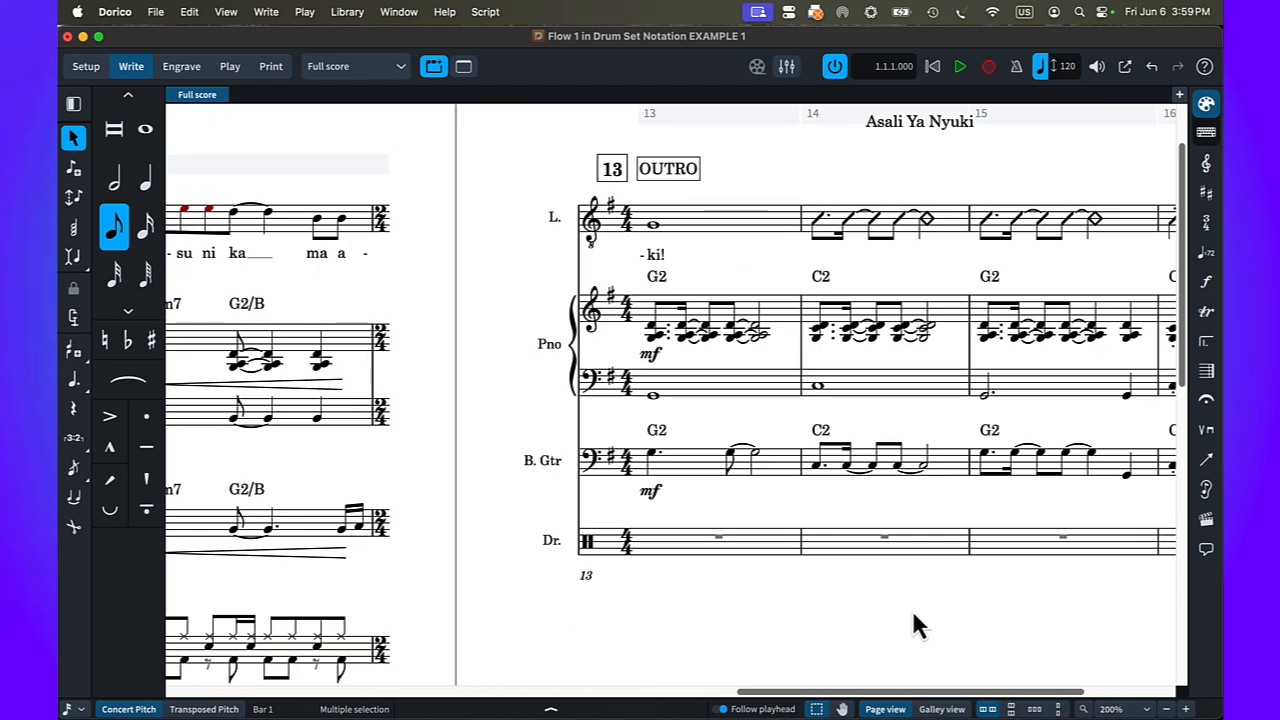
left_click(743, 547)
key("super+v")
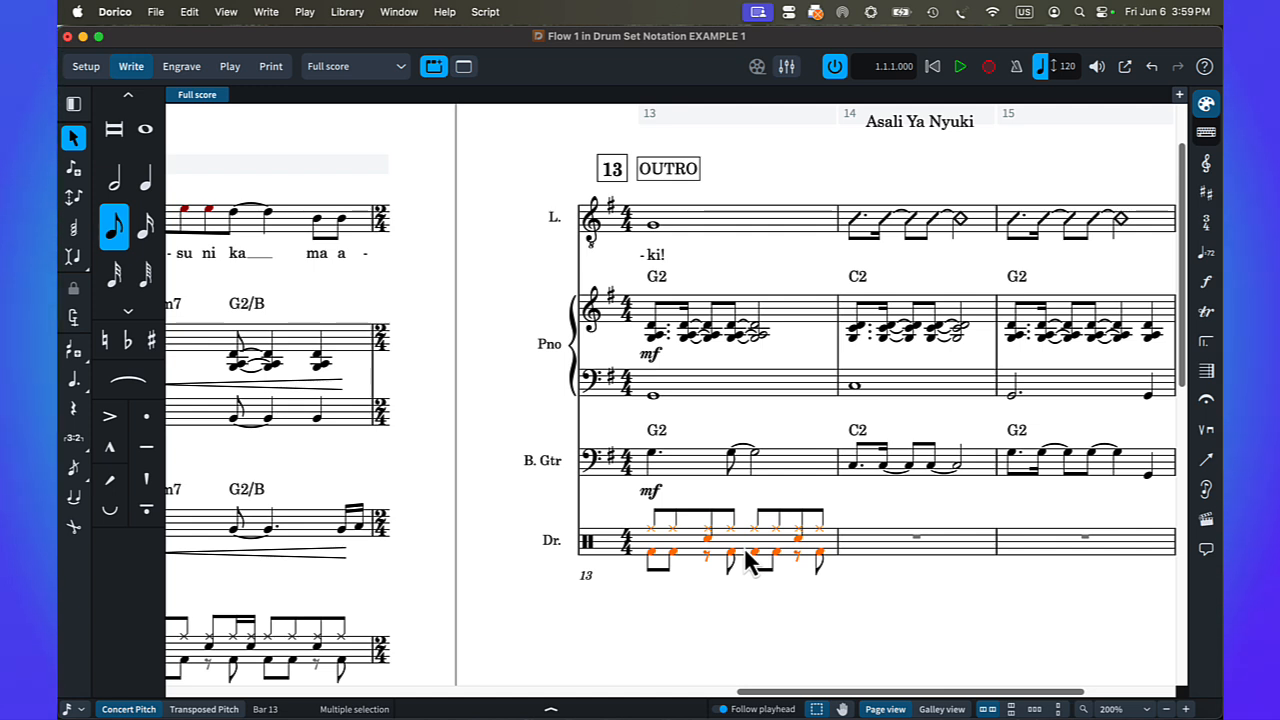
key("r")
key("r")
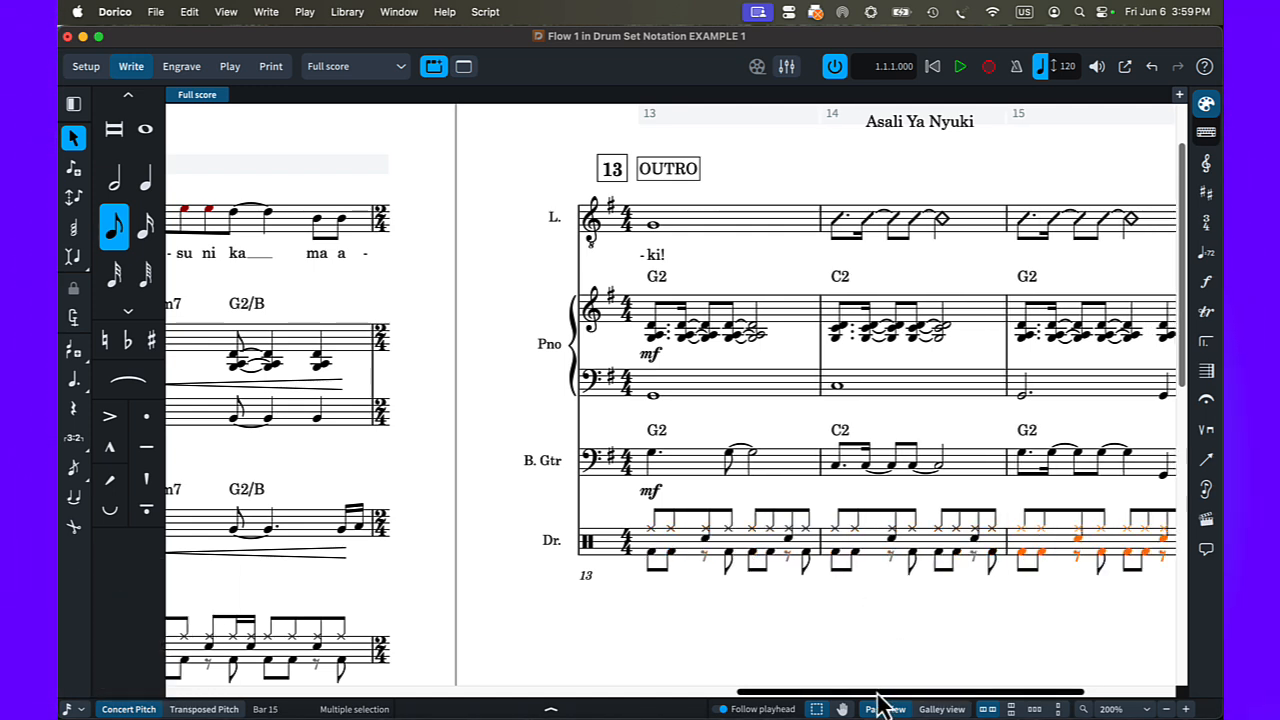
- Copy the bar 4 drum pattern with its snare fill into bar 16 of the drum staff and save the project
left_click_drag(817, 688, 391, 677)
scroll(506, 571, "down", 4)
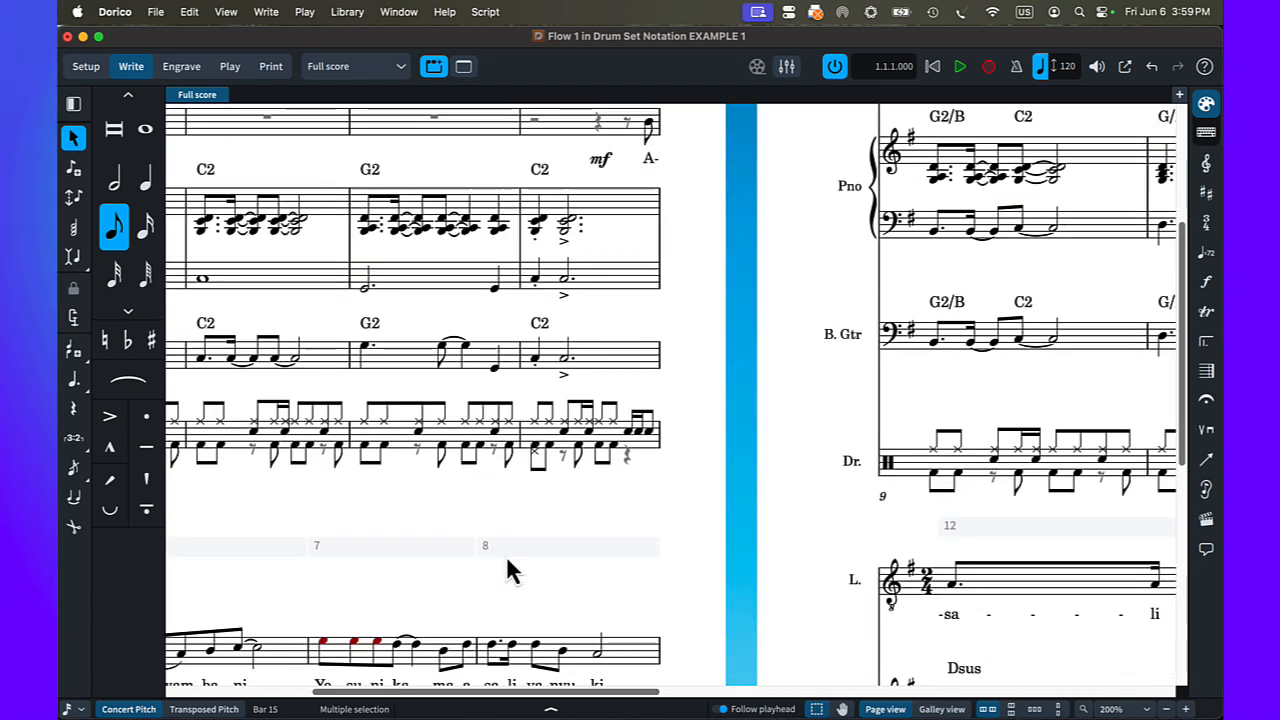
left_click(615, 448)
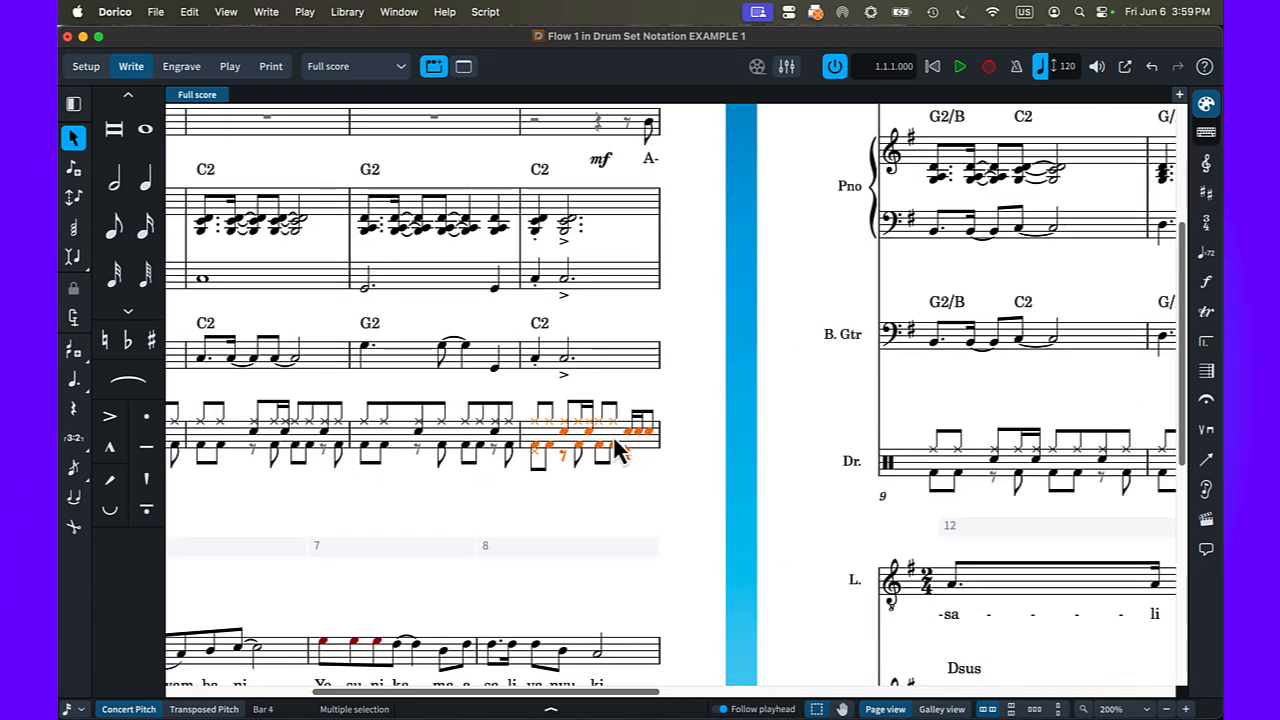
key("super+c")
left_click_drag(610, 692, 1152, 596)
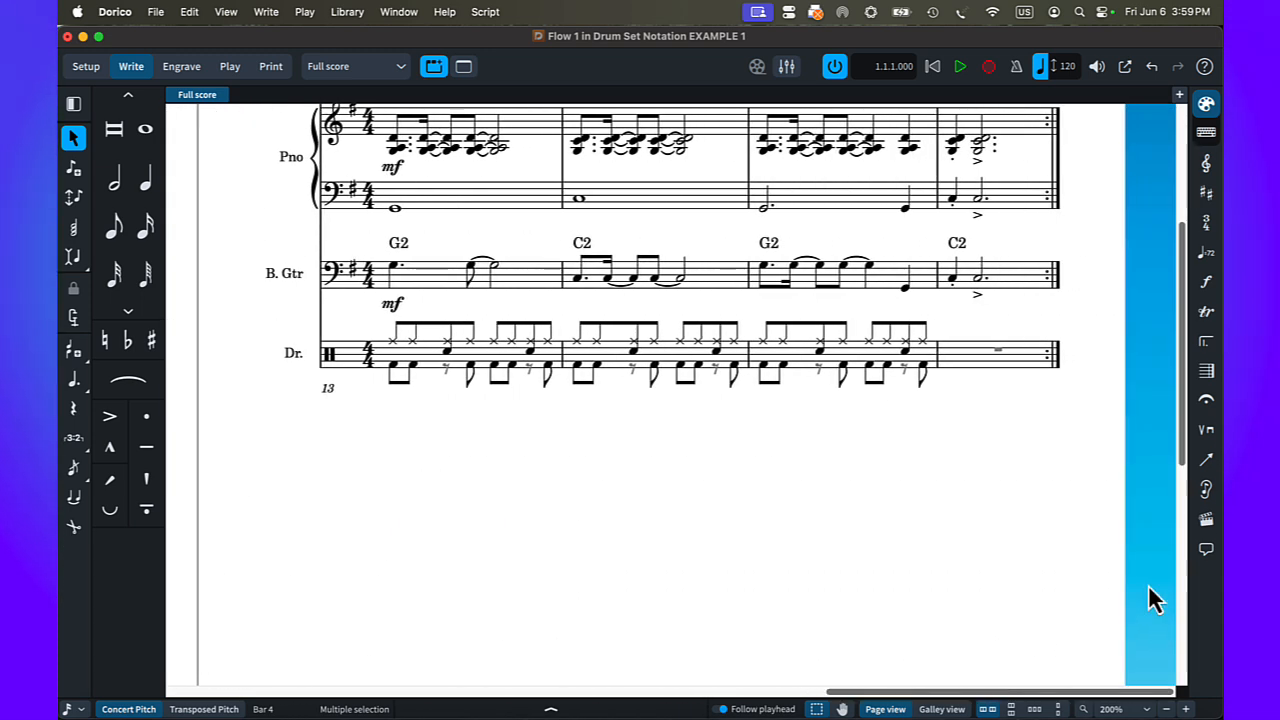
left_click(993, 360)
key("super+v")
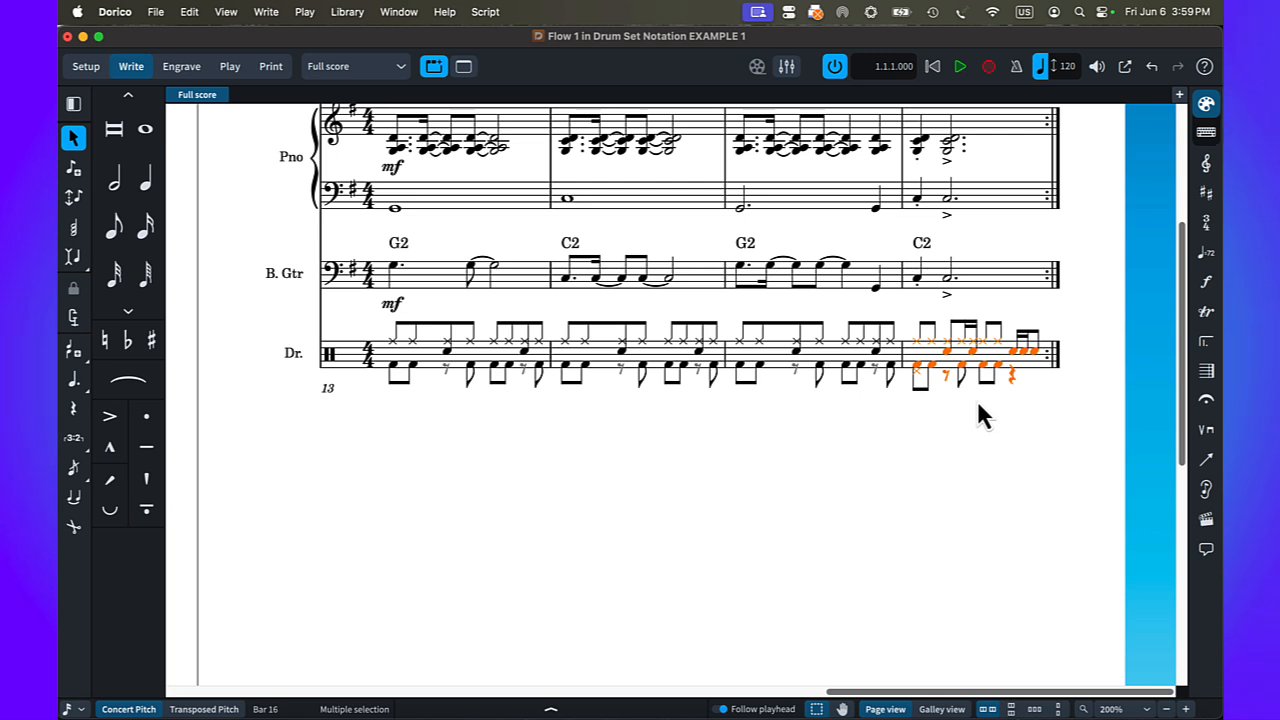
key("super+s")
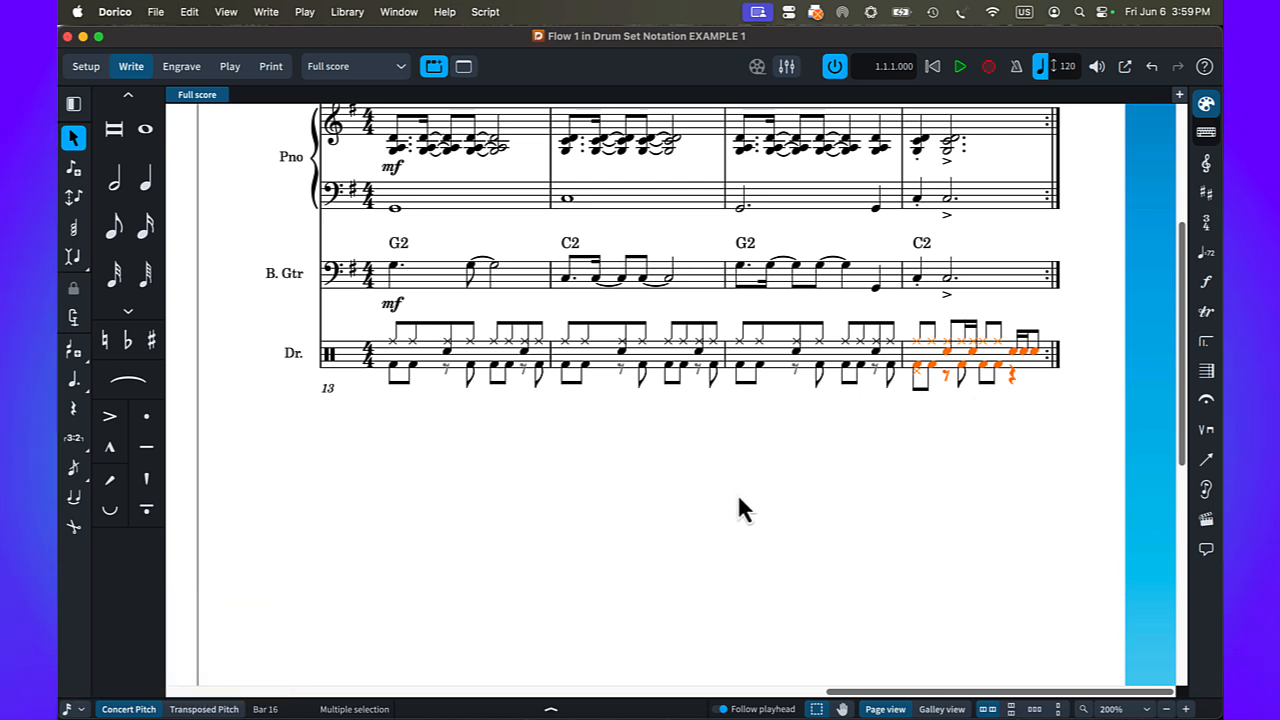
- Try breaking beams at beat boundaries for eighth notes in simple time signatures with a half-bar, using Notation Options
key("super+minus")
key("super+minus")
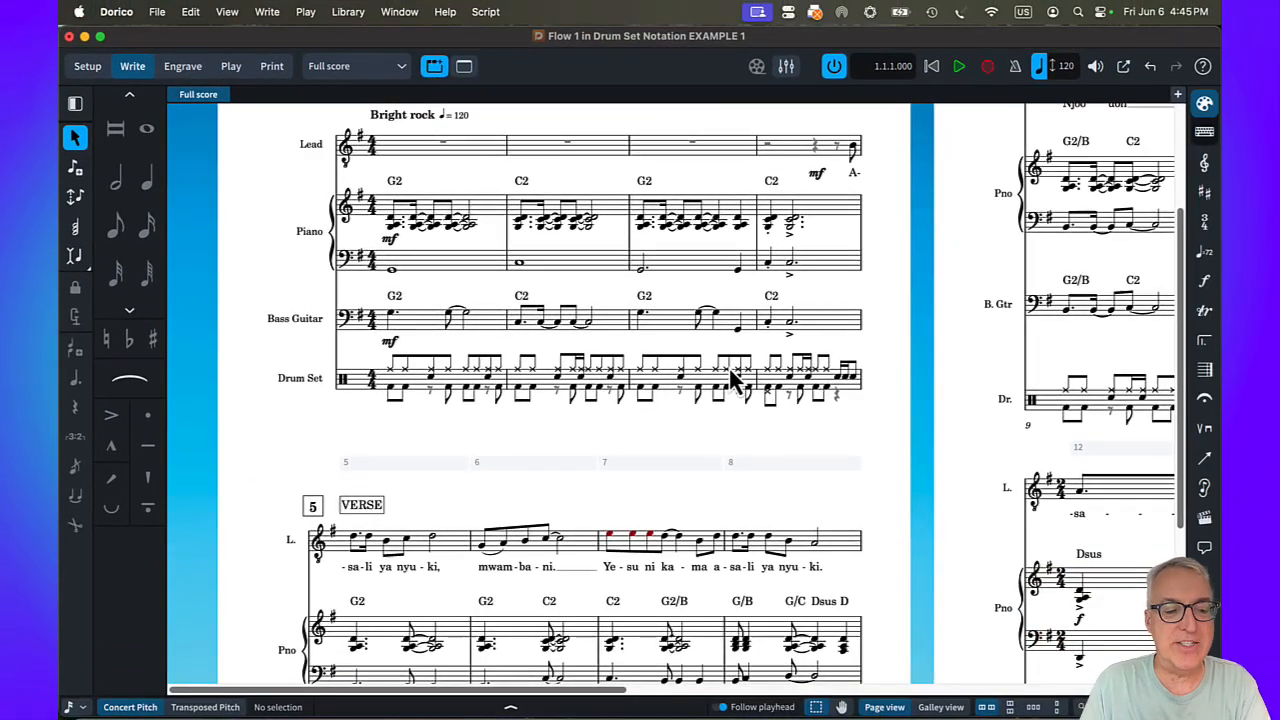
key("shift+super+n")
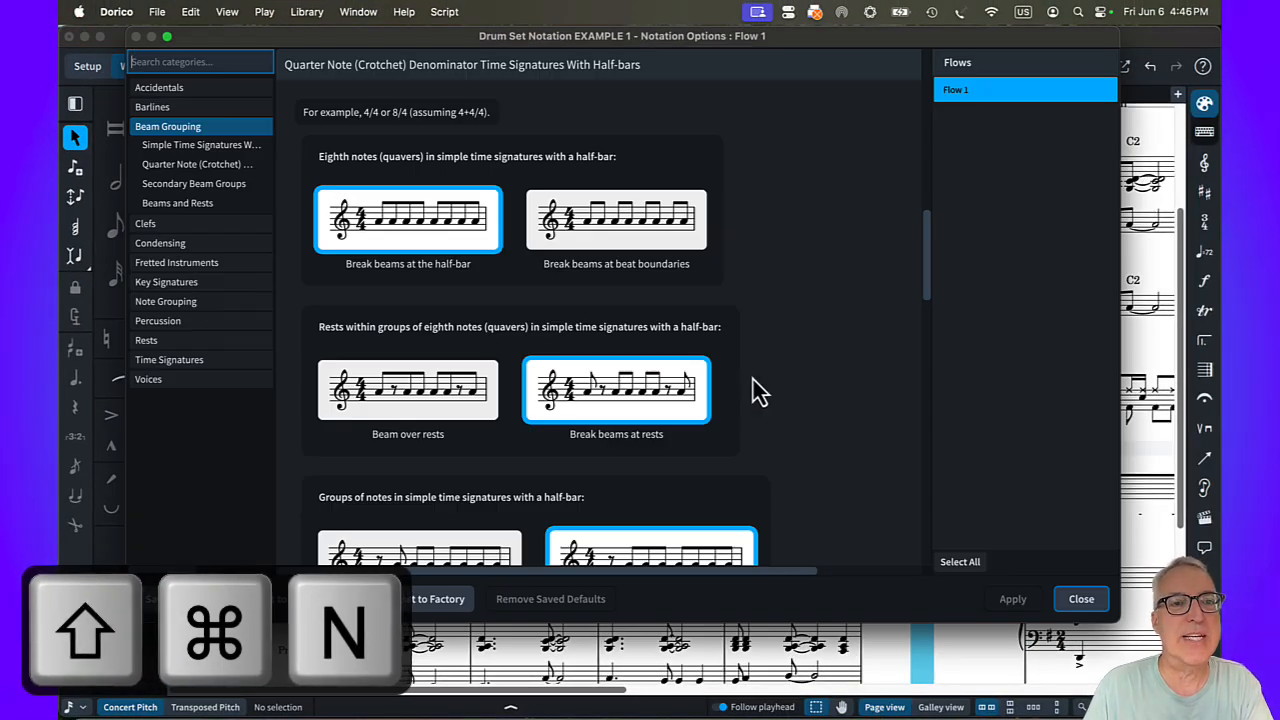
scroll(575, 315, "down", 5)
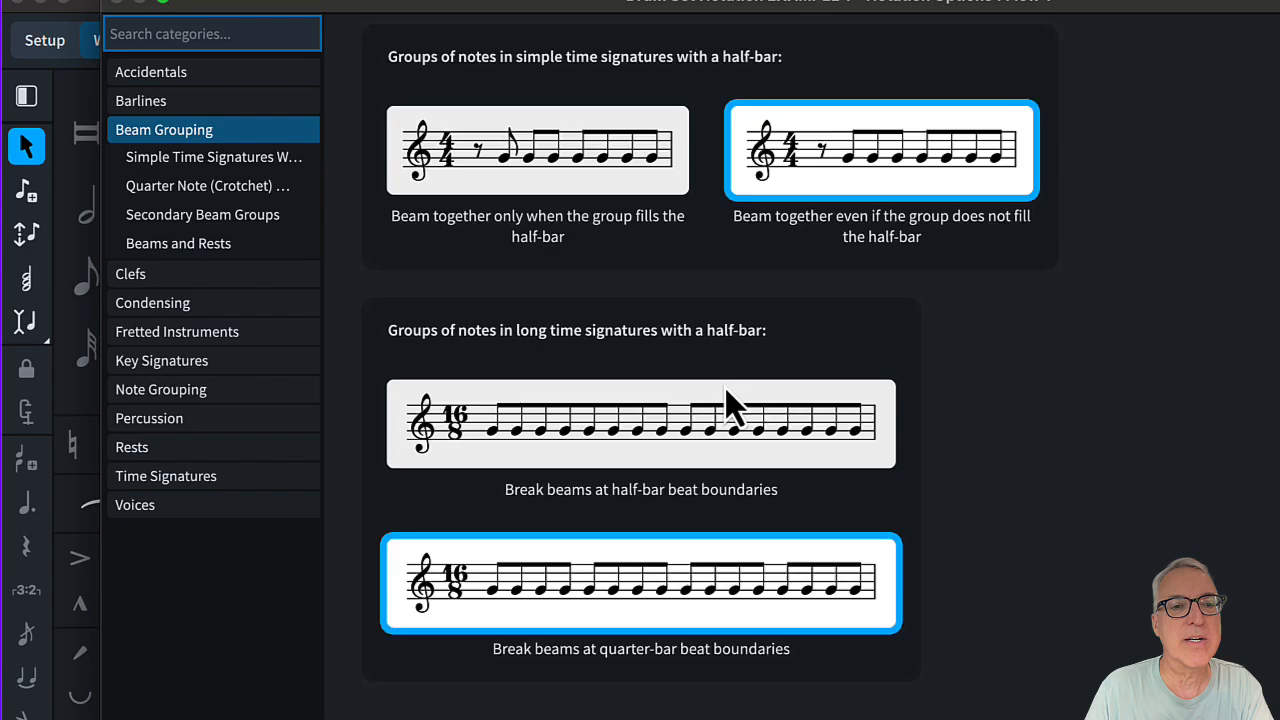
scroll(728, 405, "up", 5)
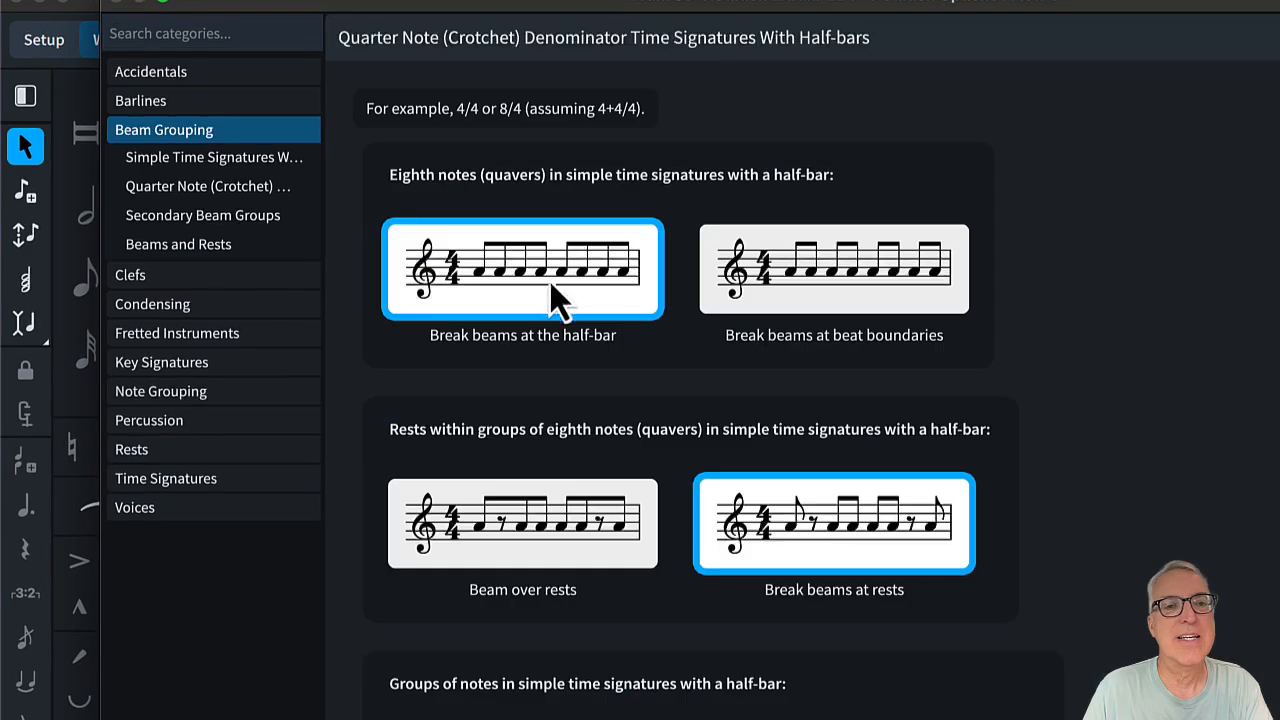
left_click(814, 286)
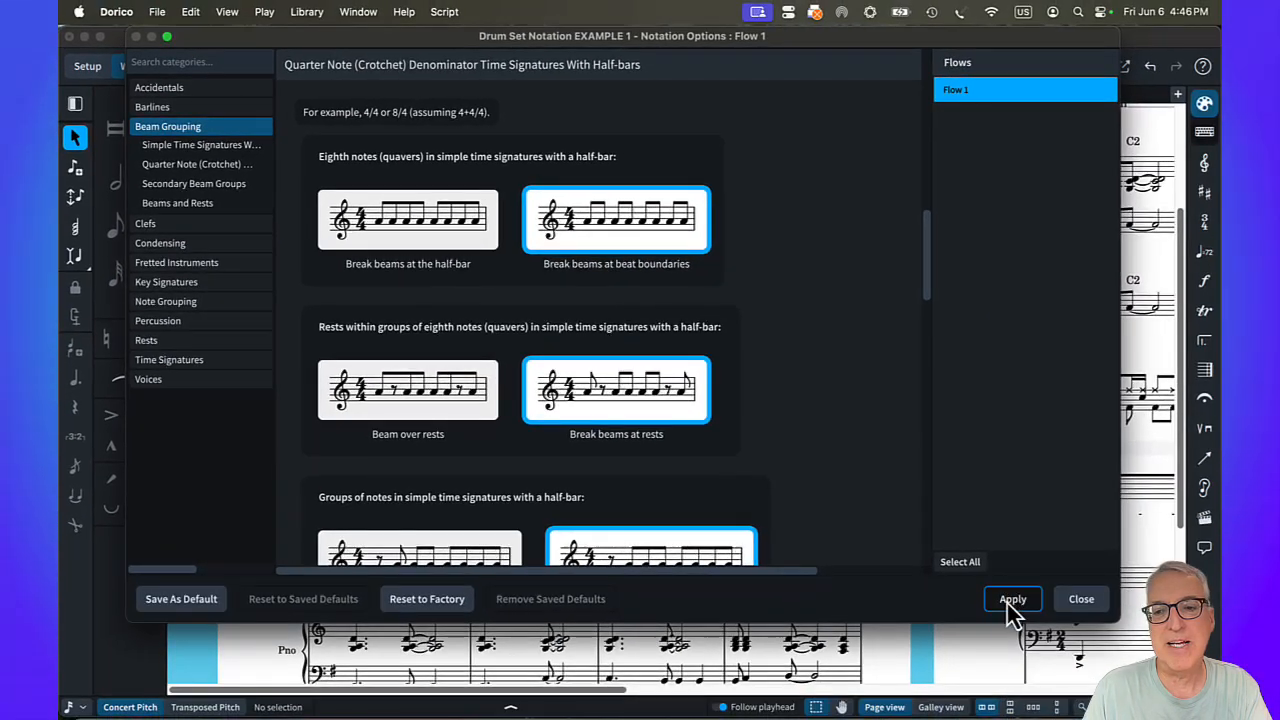
left_click(1030, 611)
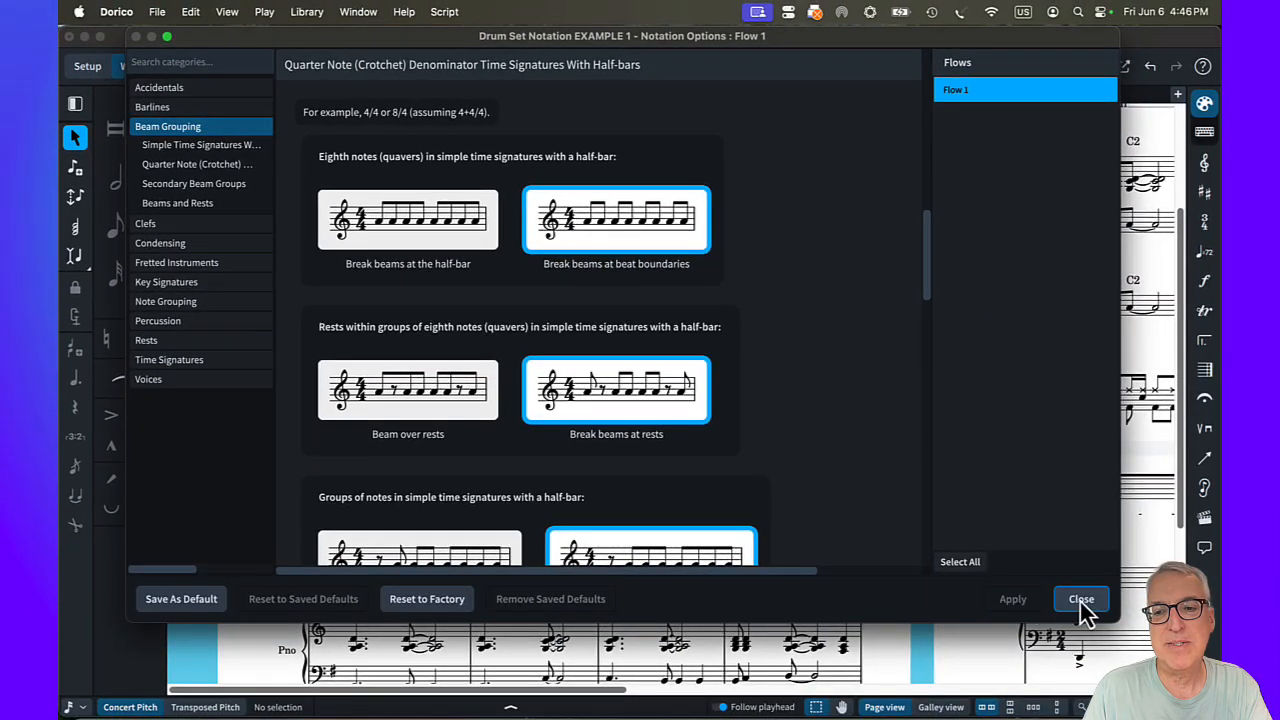
left_click(1106, 612)
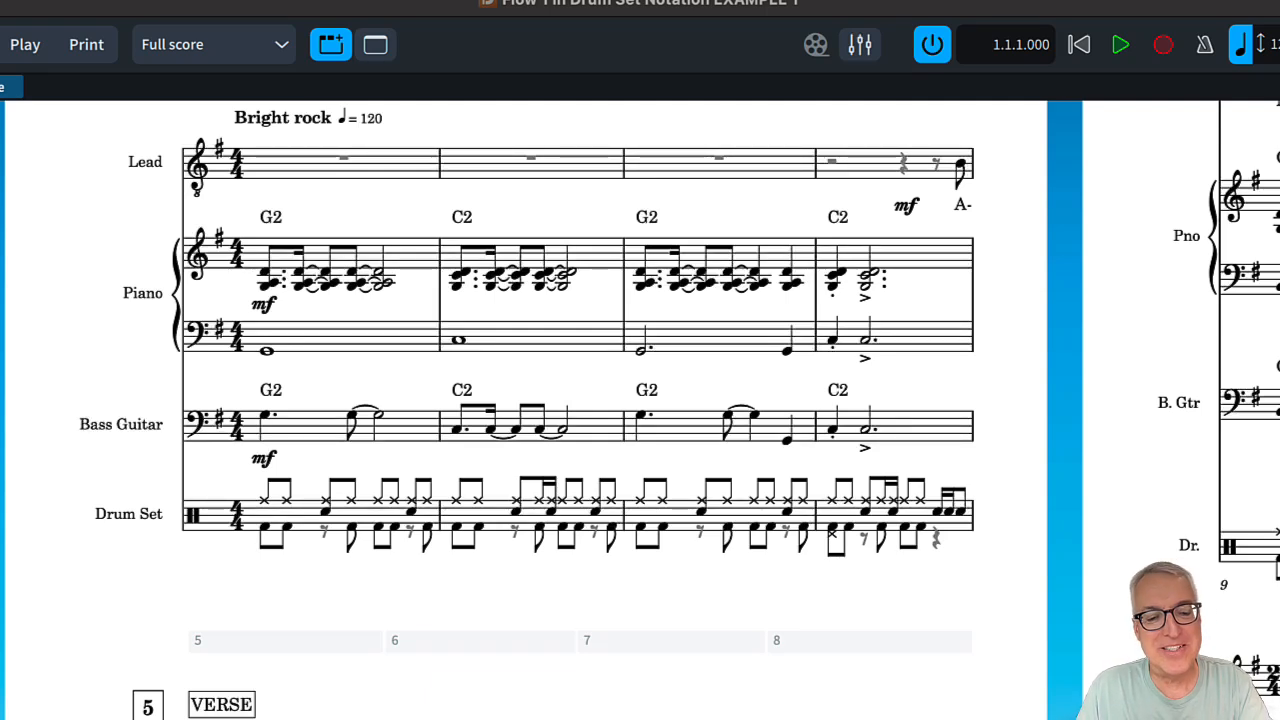
key("super+z")
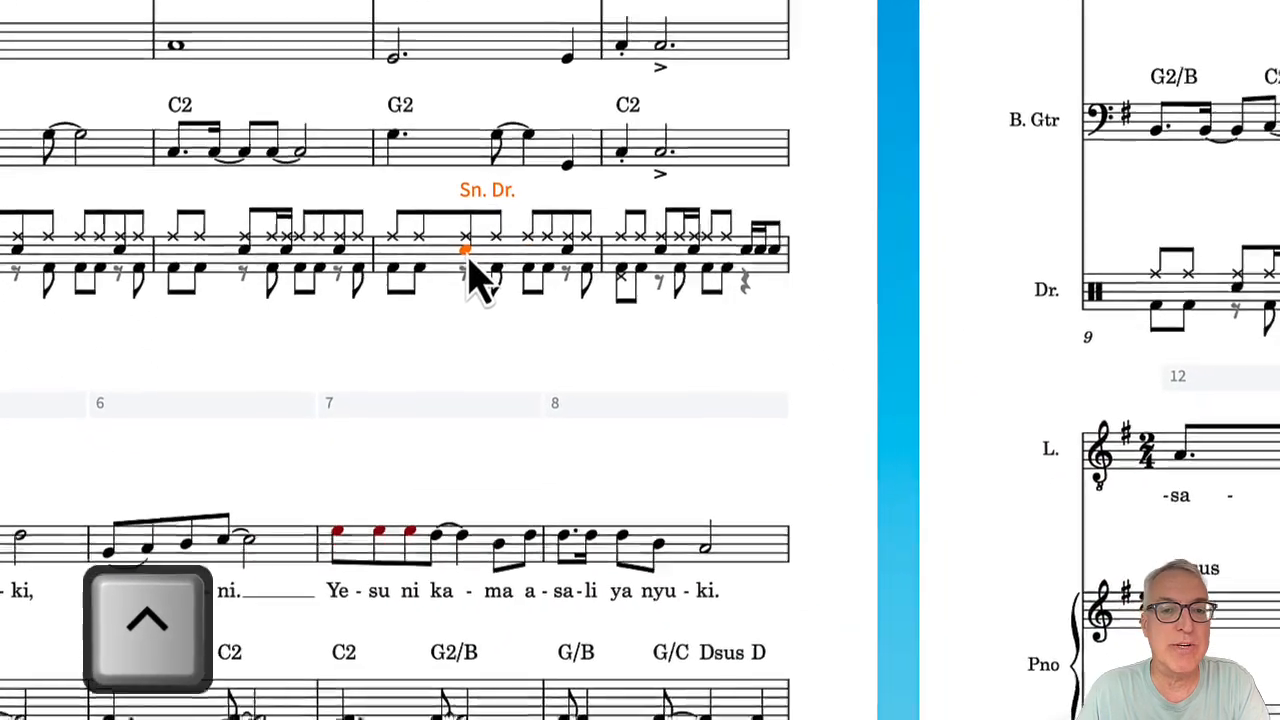
- Change the beaming at the snare drum note on beat 2 of bar 3 in the drum staff
left_click(523, 318, "ctrl")
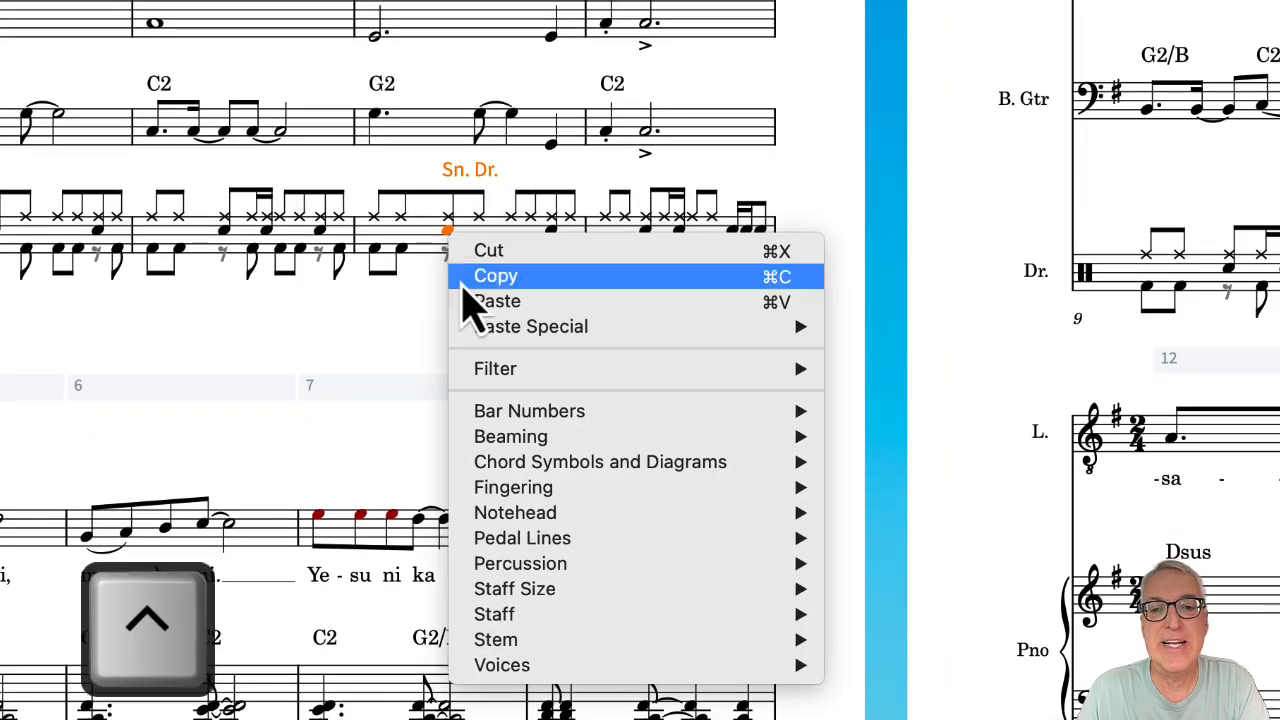
mouse_move(599, 525)
left_click(930, 465)
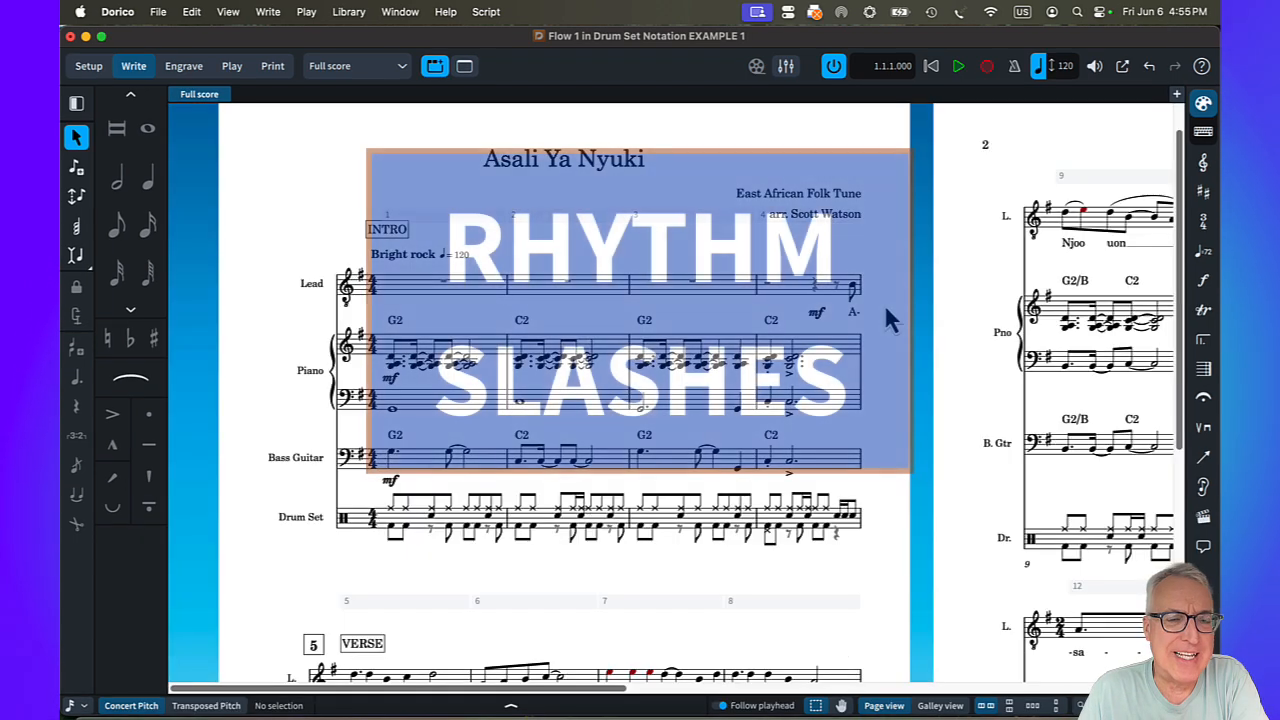
- Select the bar 7 drum pattern in the verse and bring up the rhythm slash options
scroll(510, 530, "down", 8)
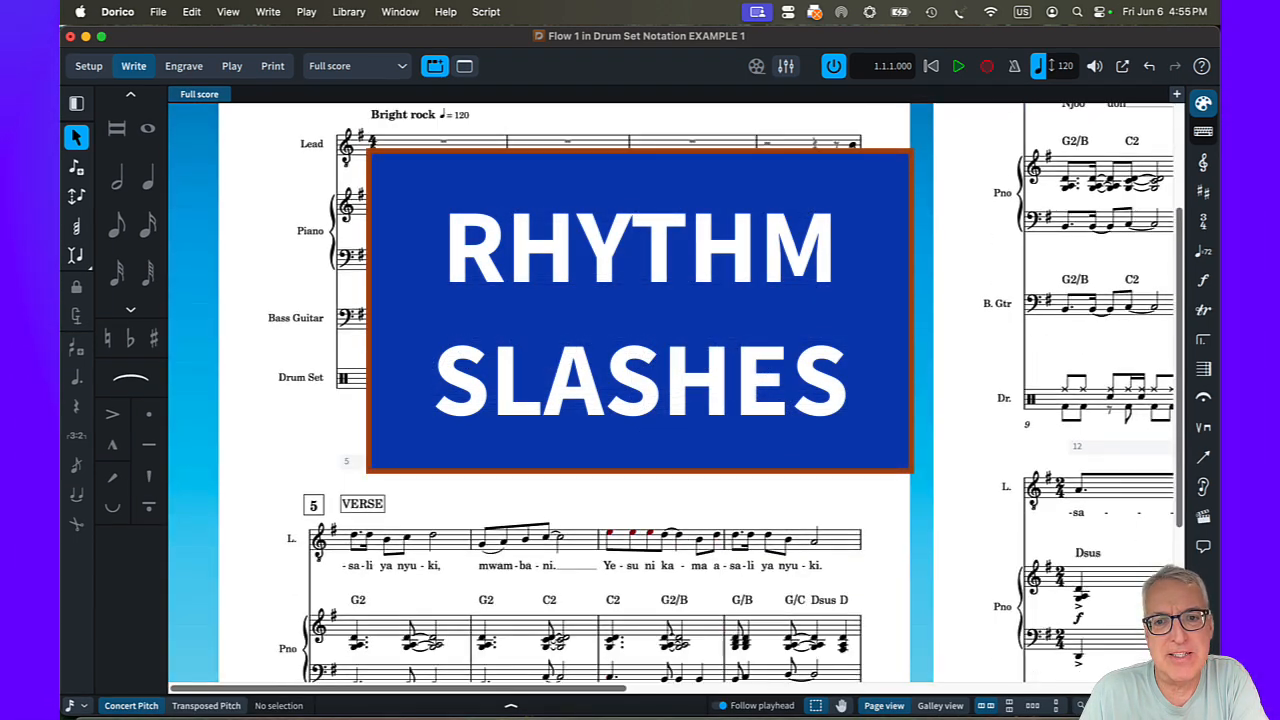
left_click(509, 501)
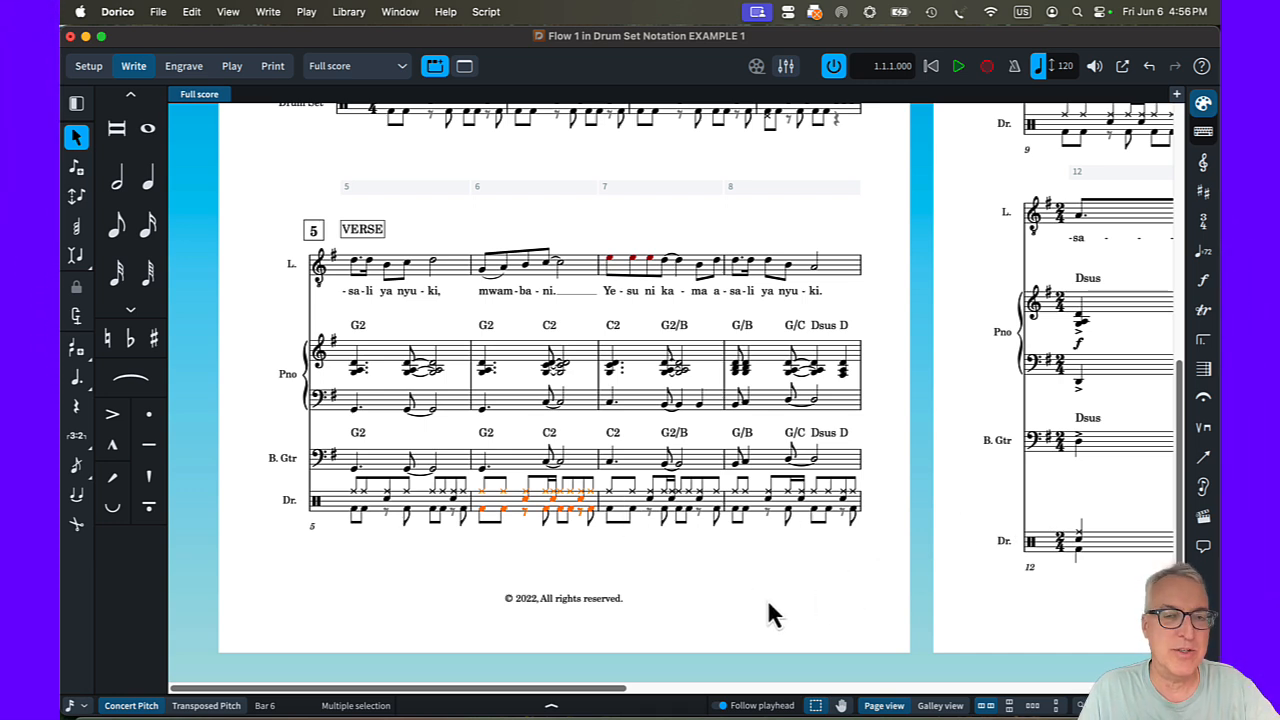
left_click(636, 508)
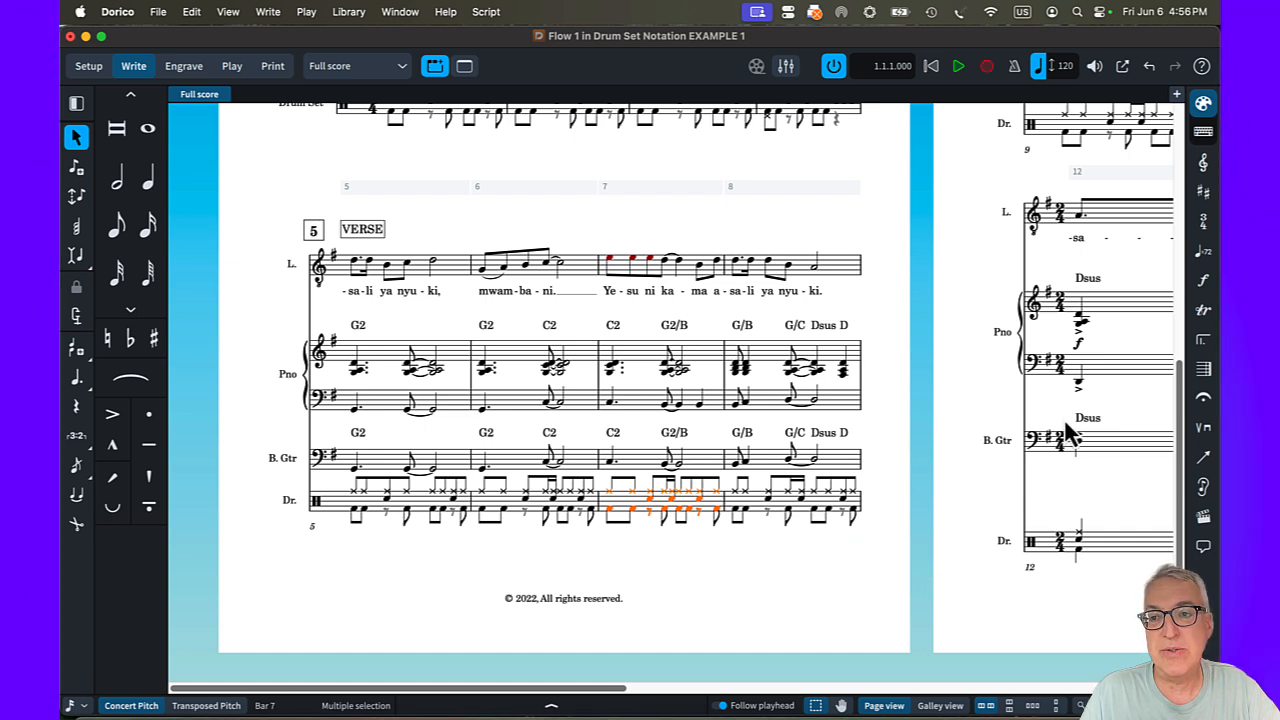
left_click(1203, 341)
scroll(1120, 432, "down", 3)
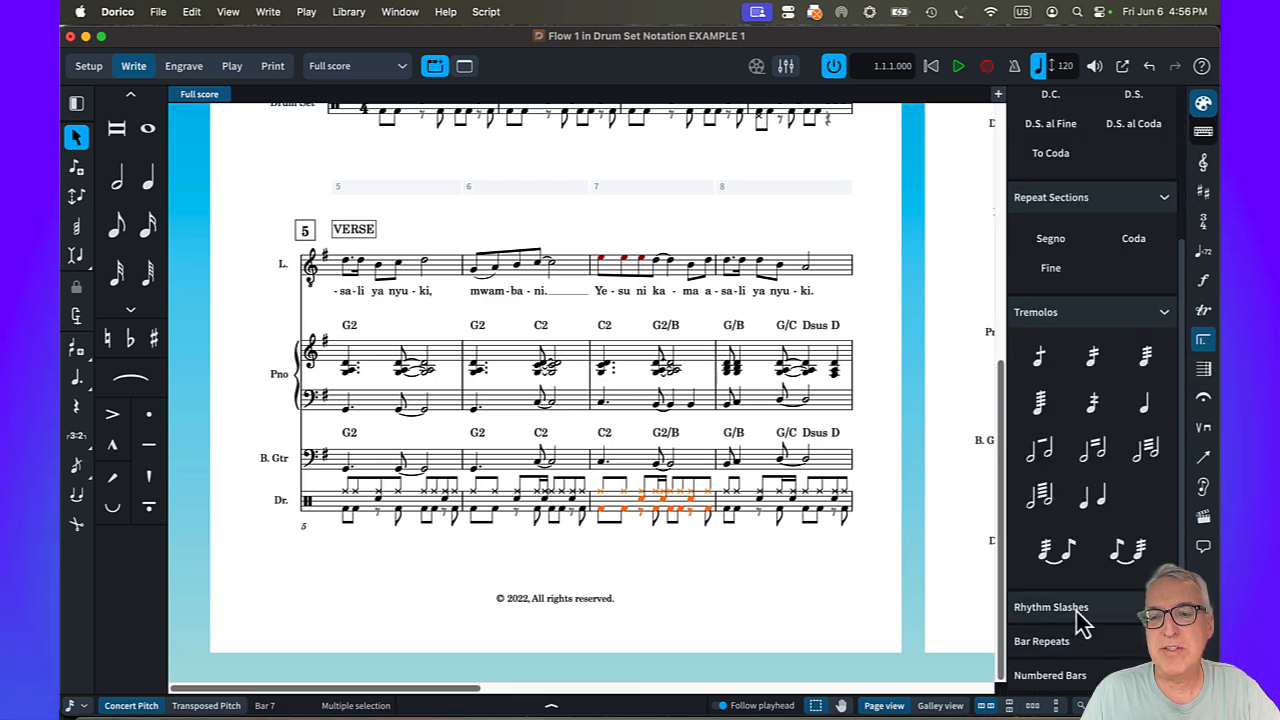
- Try to create a rhythm slash region in bar 7 of the drum staff and extend it through bar 11
left_click(1090, 645)
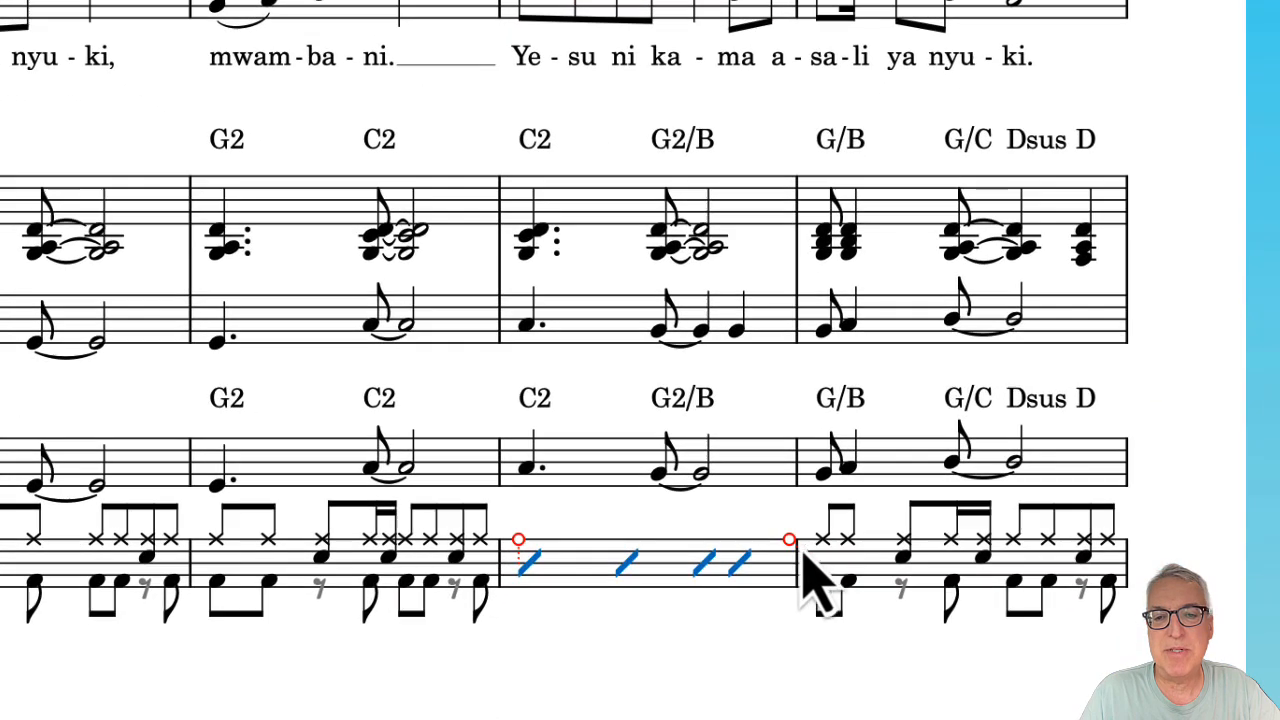
left_click_drag(804, 550, 1134, 552)
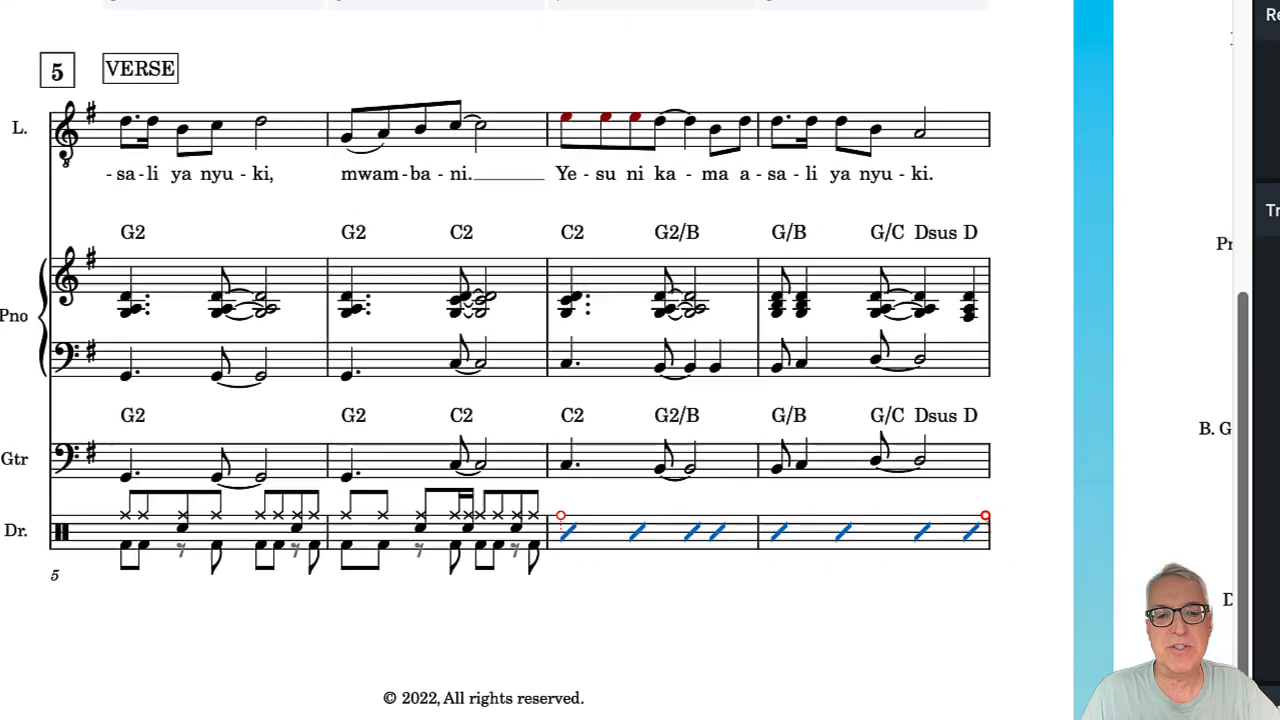
scroll(1140, 590, "right", 10)
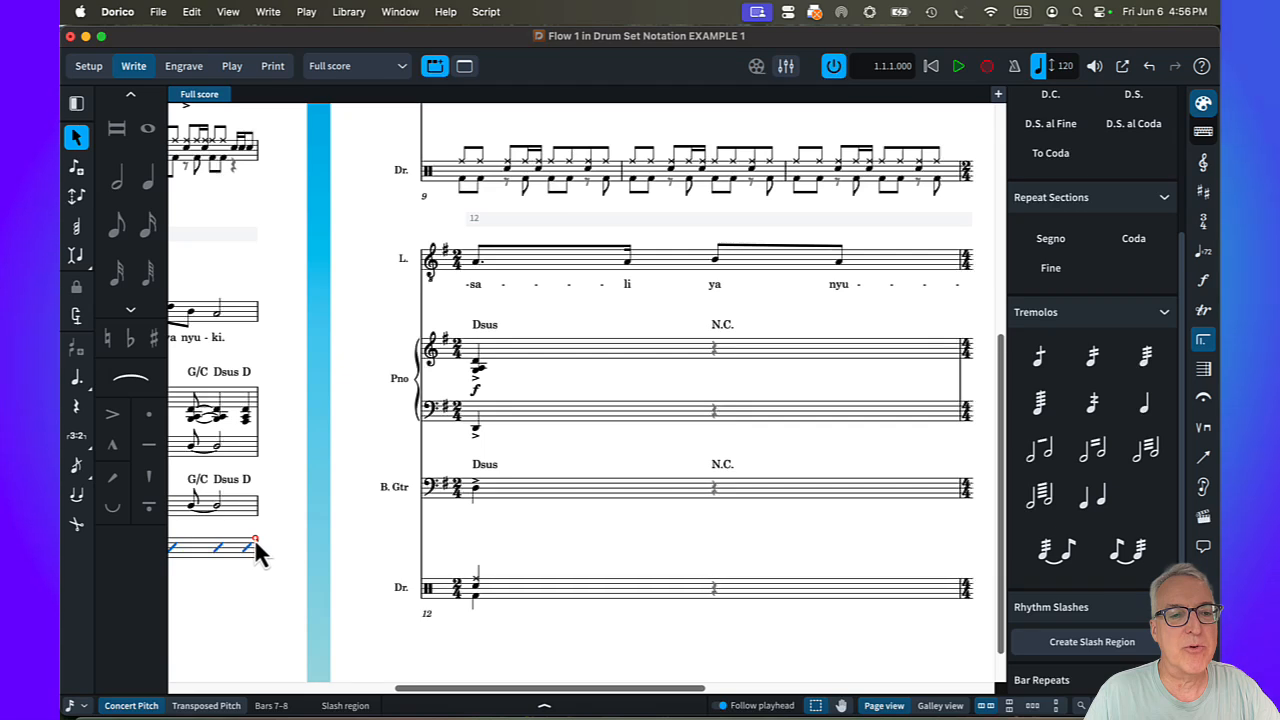
left_click_drag(405, 530, 843, 203)
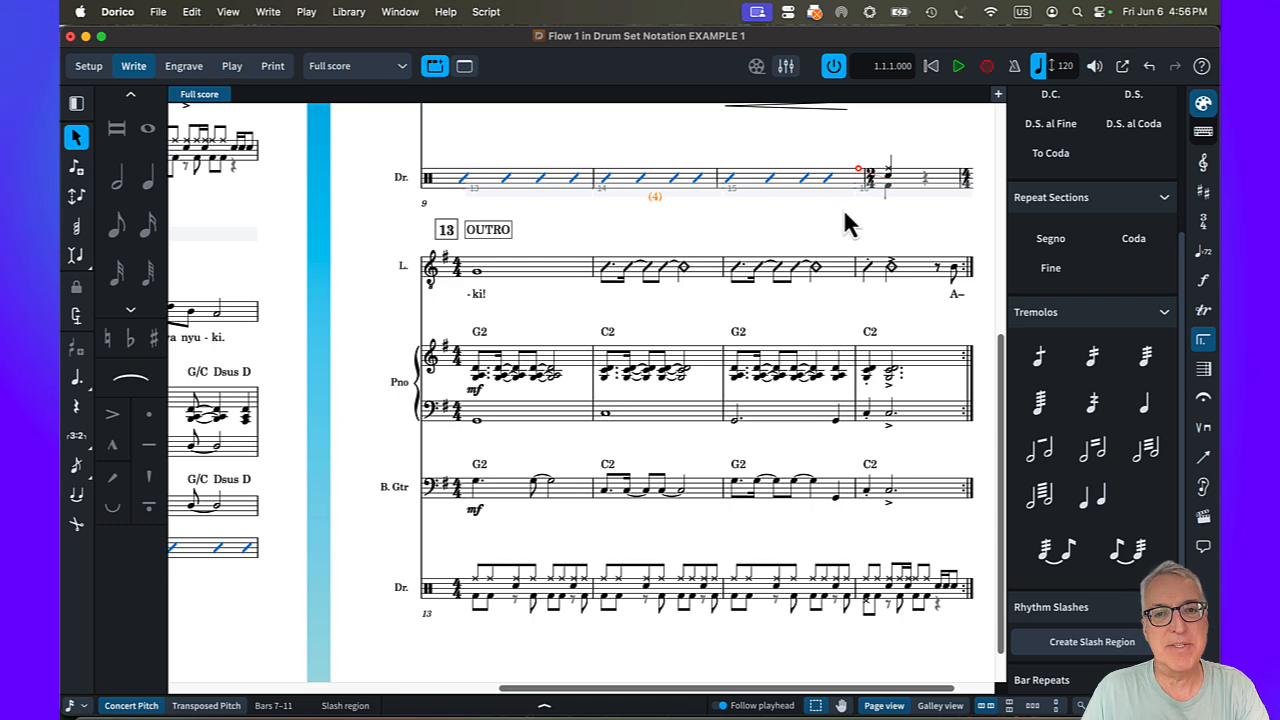
key("super+z")
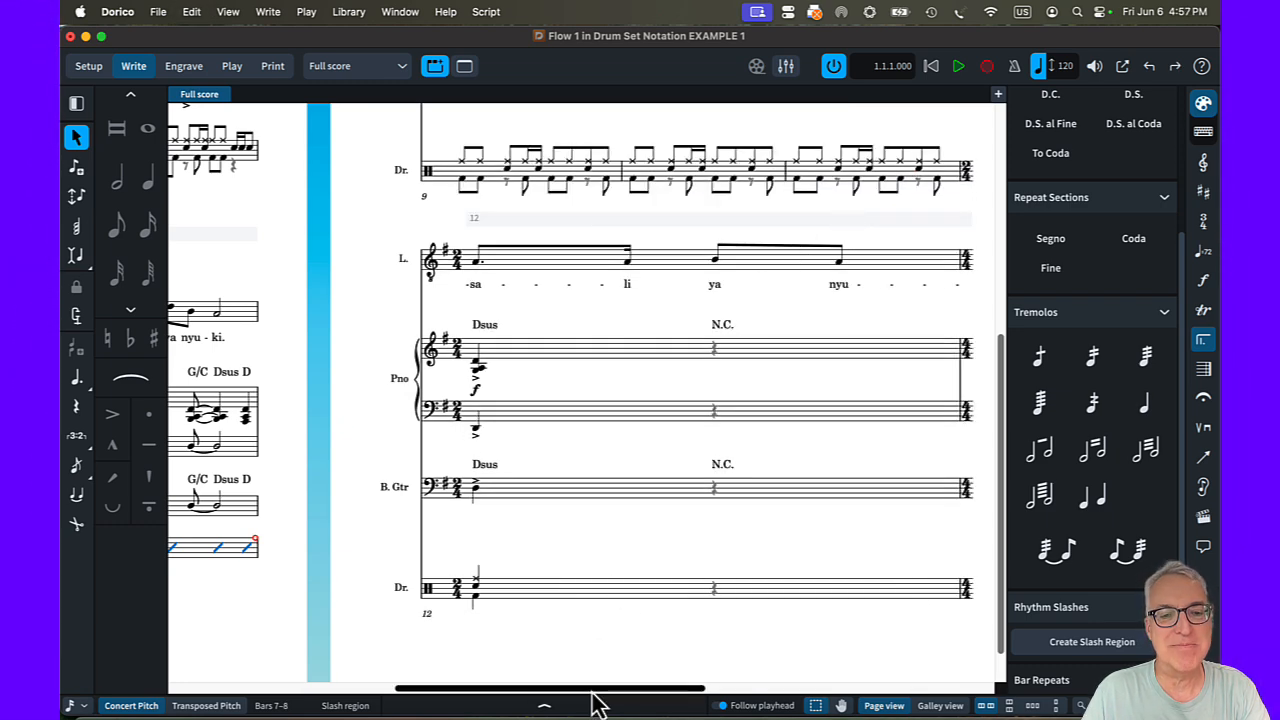
left_click_drag(592, 690, 415, 688)
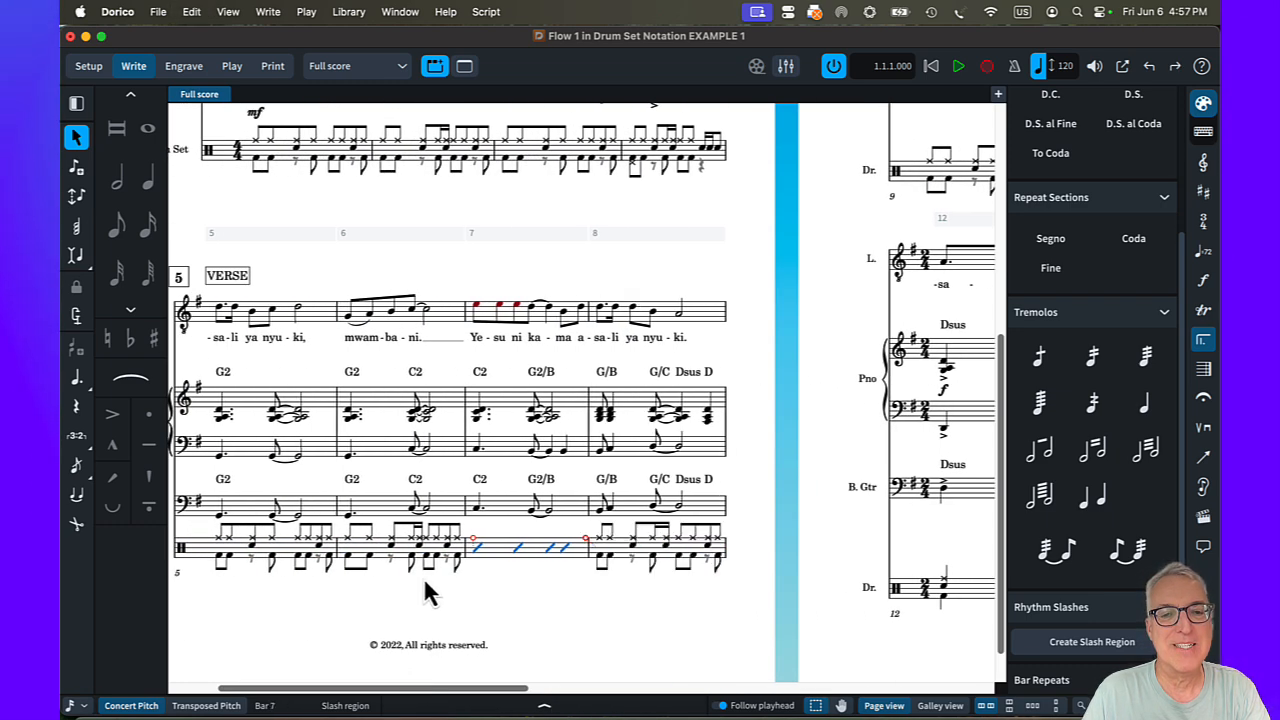
key("super+z")
- Extend the drum staff selection from bar 7 through bar 11 and create a rhythm slash region over it
key("super+minus")
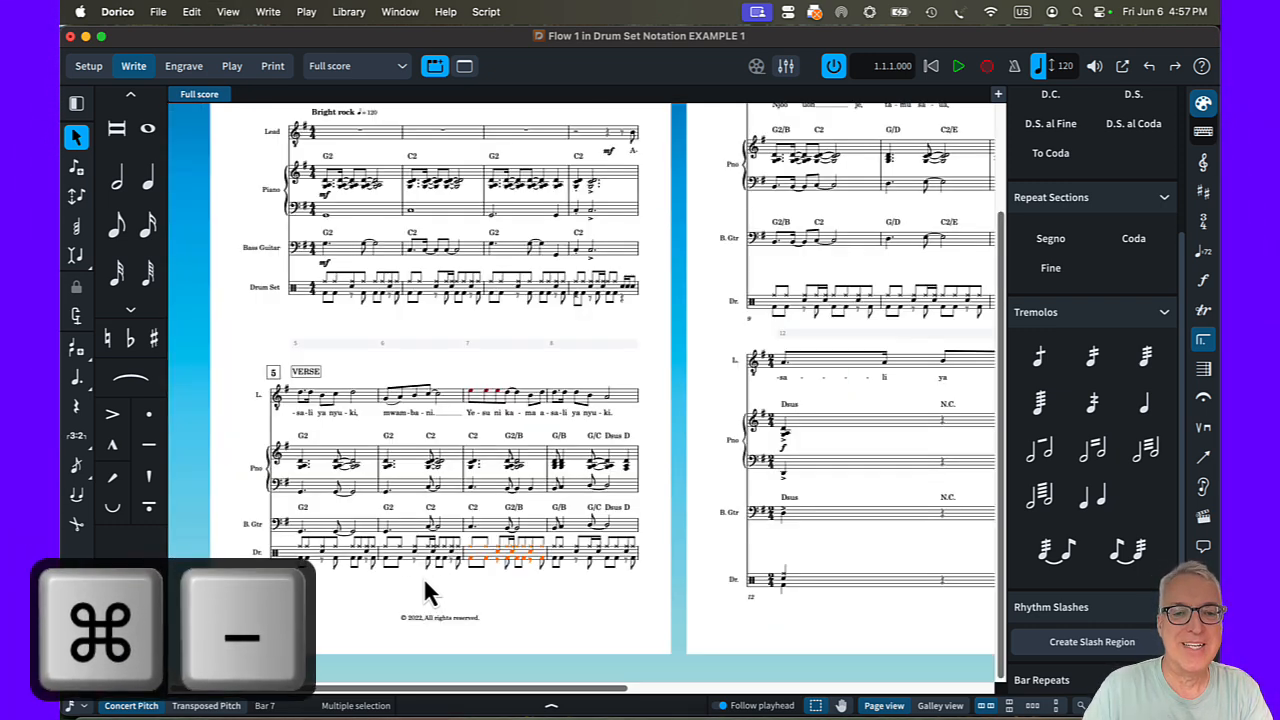
left_click_drag(449, 689, 514, 688)
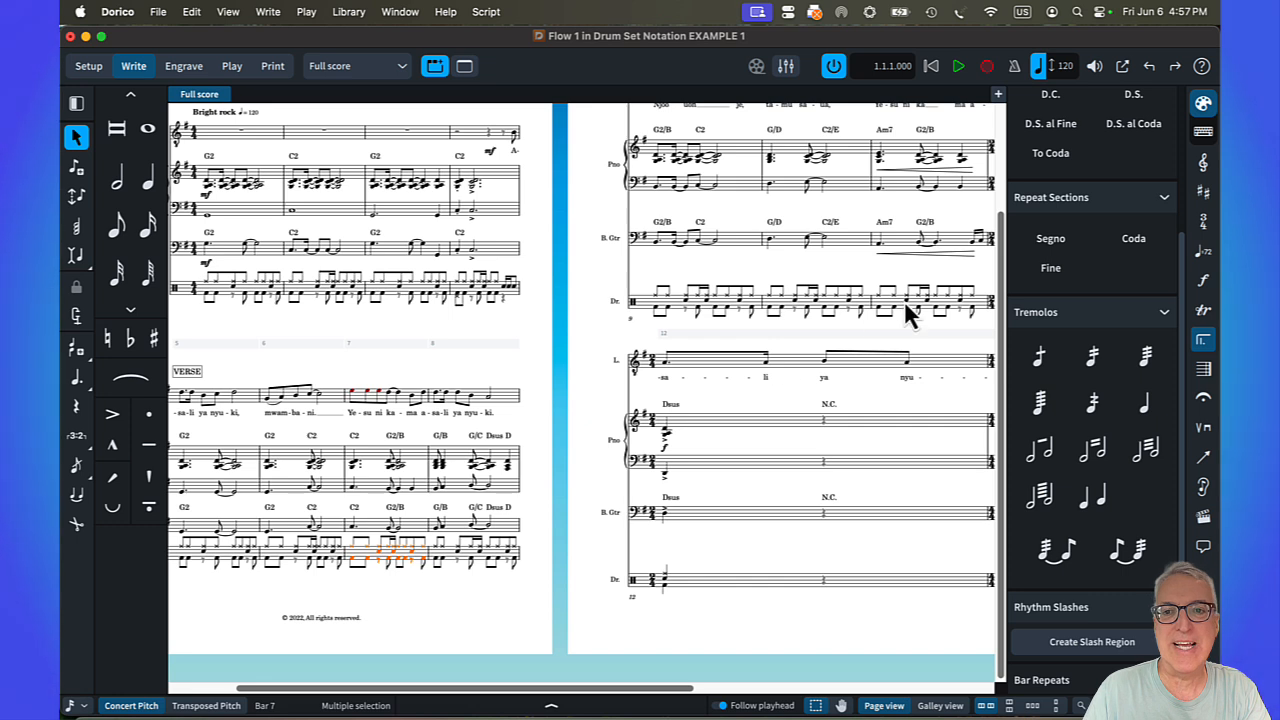
left_click(976, 305, "shift")
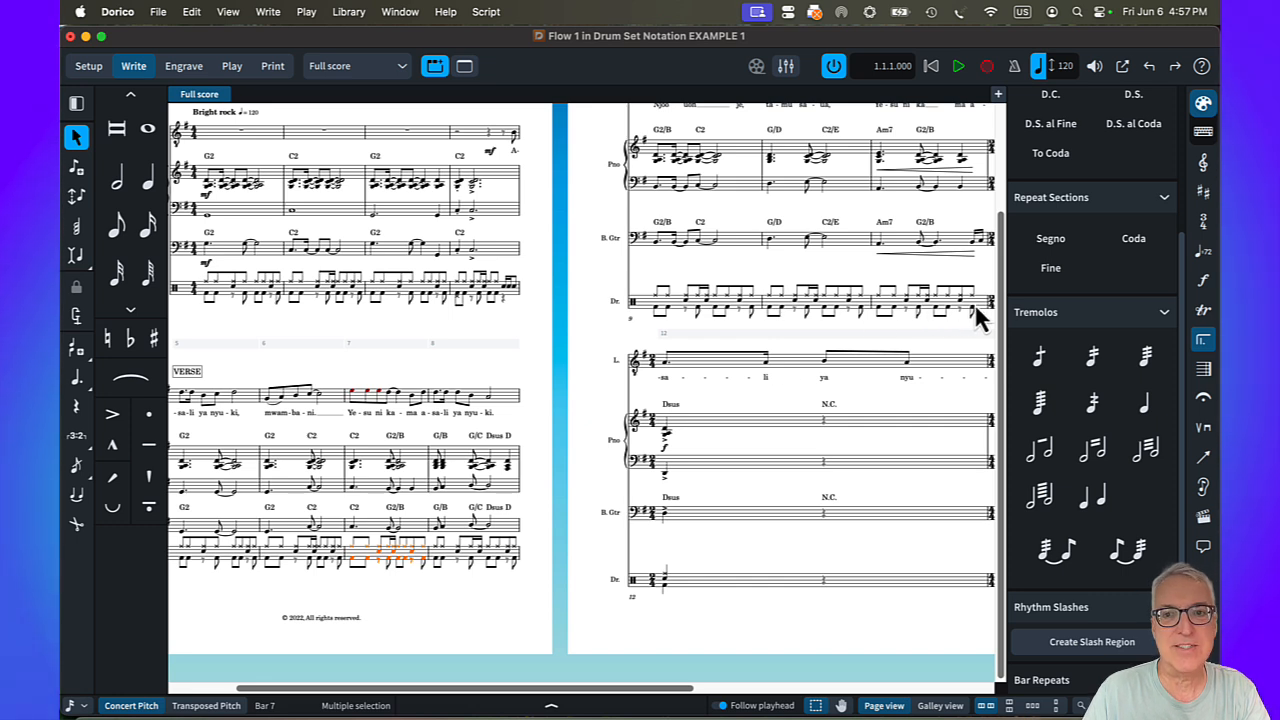
left_click(1086, 644)
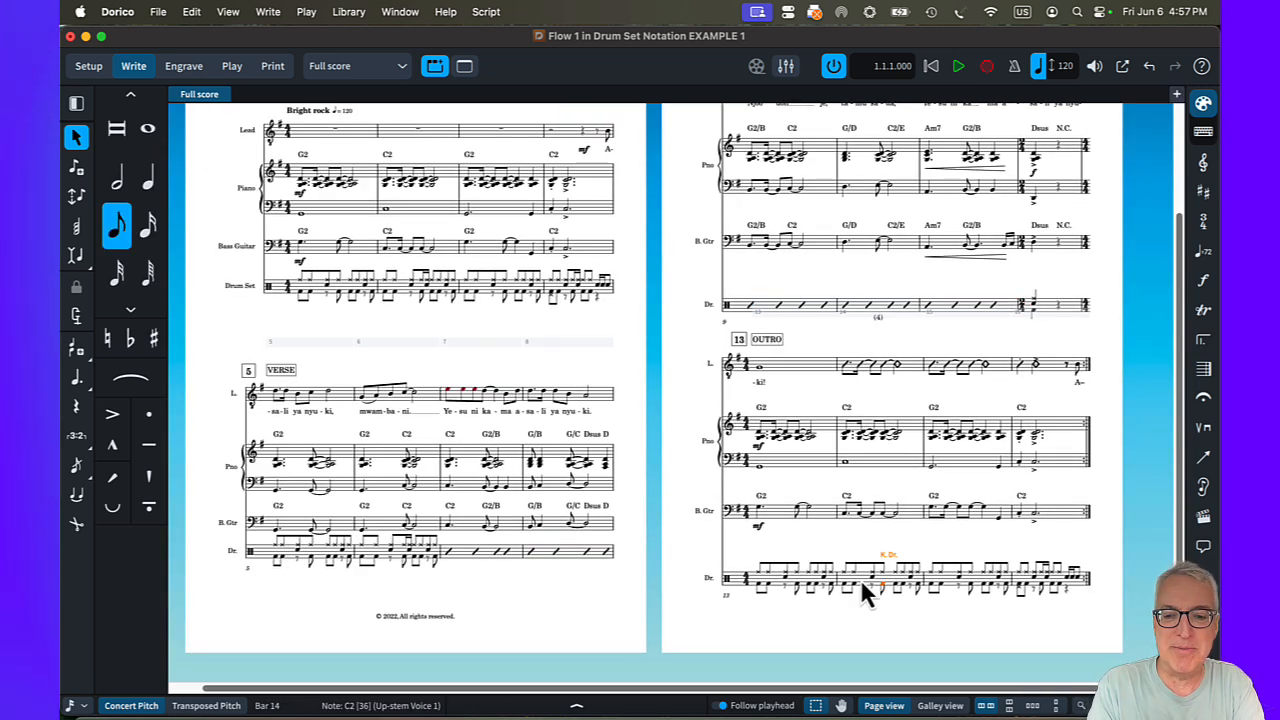
key("z")
scroll(957, 546, "down", 1)
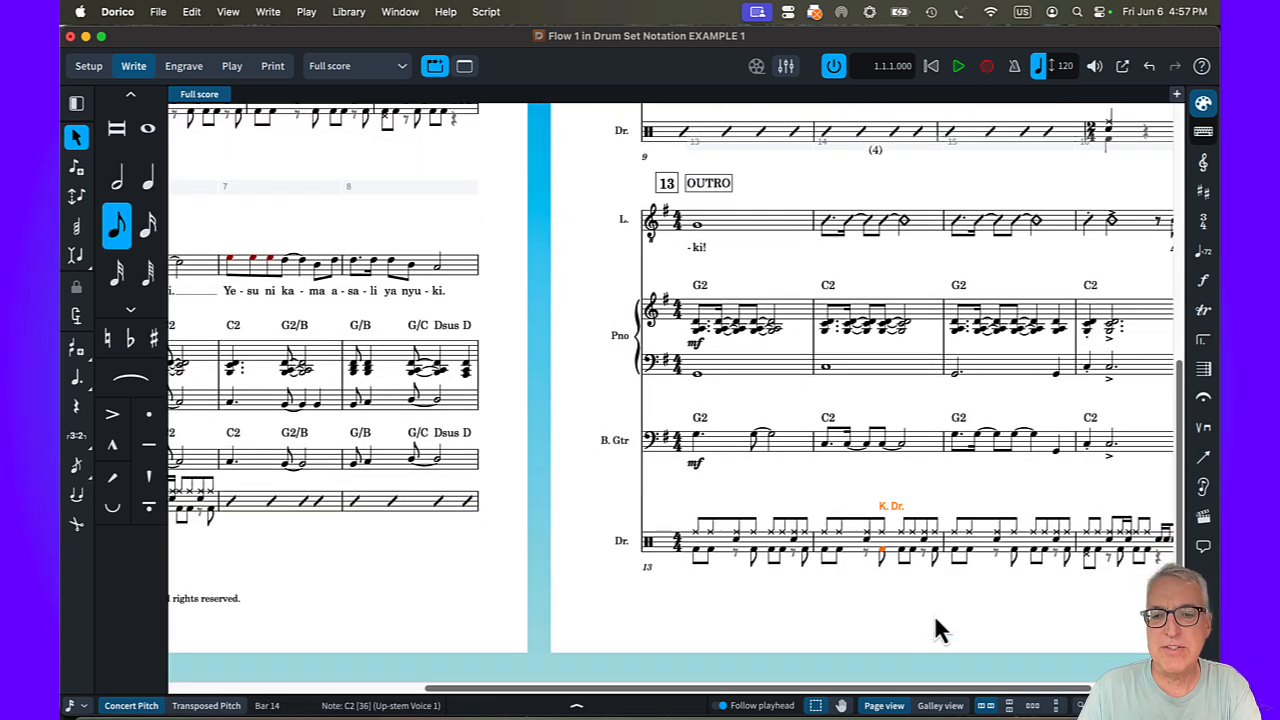
- Create a rhythm slash region over bars 14 and 15 of the outro drum staff, and test shortening and re-extending its end
left_click_drag(921, 690, 1002, 690)
left_click(853, 632)
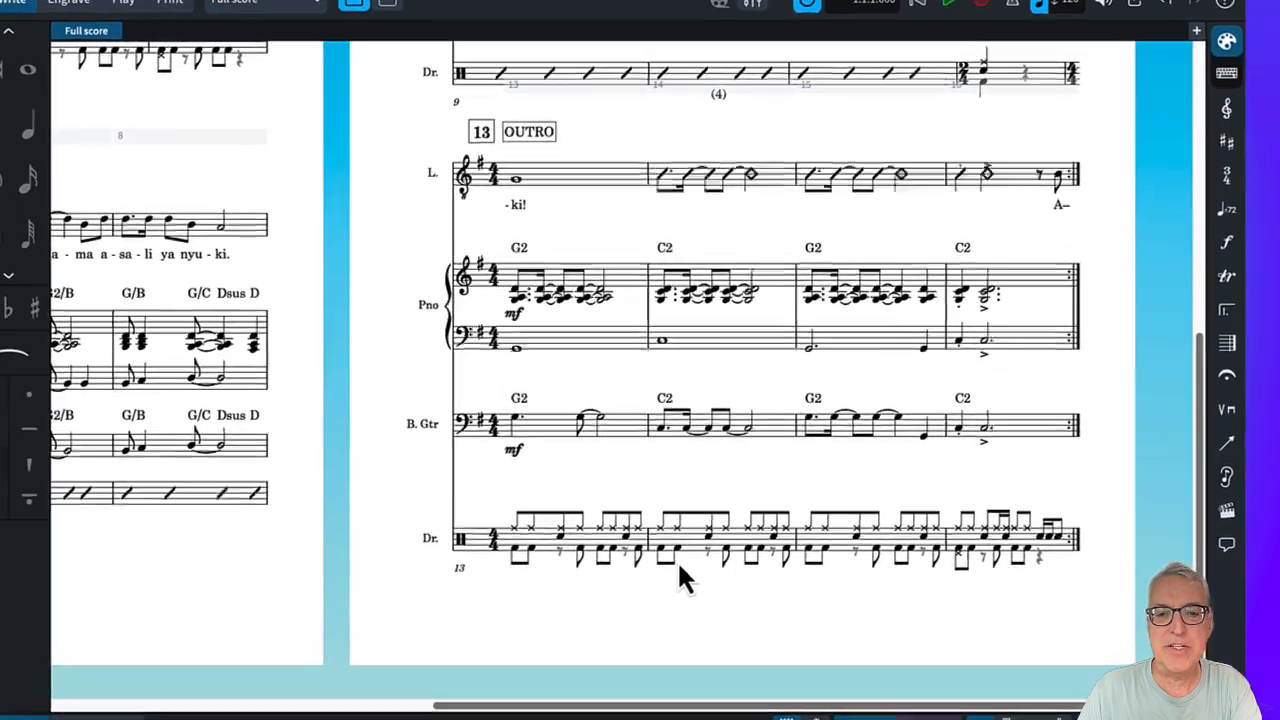
left_click(679, 572)
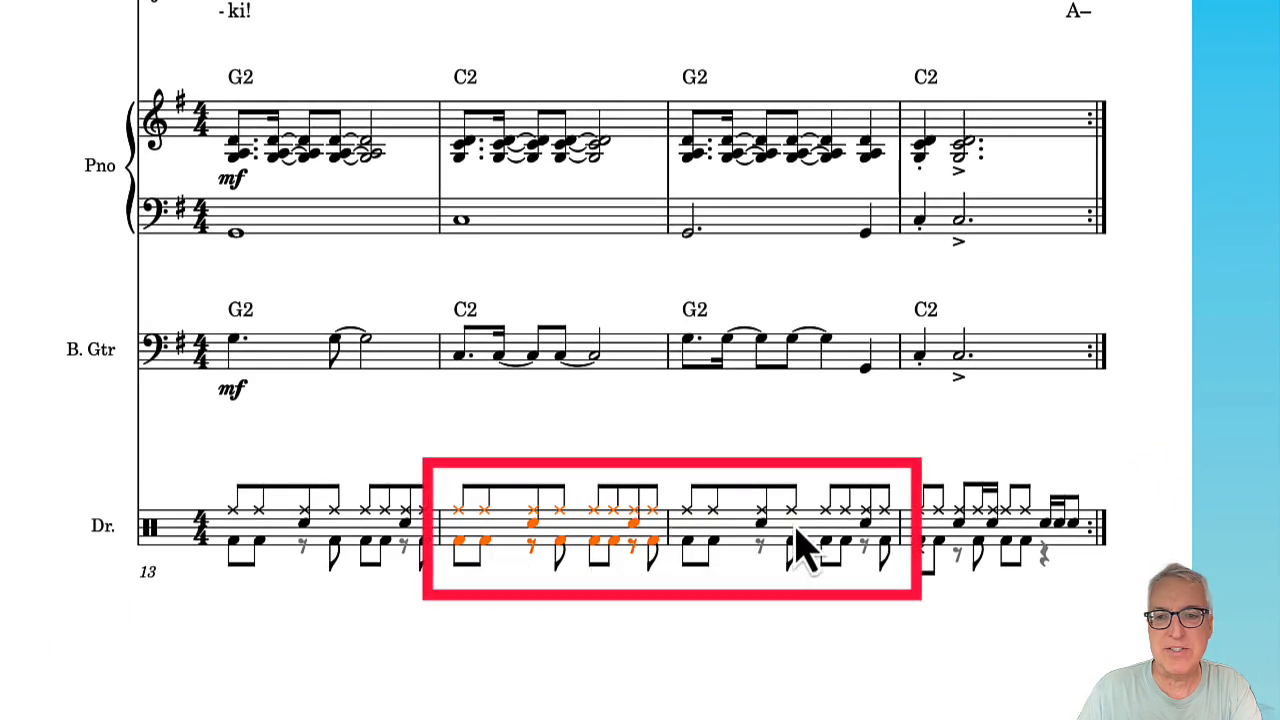
key("shift+r")
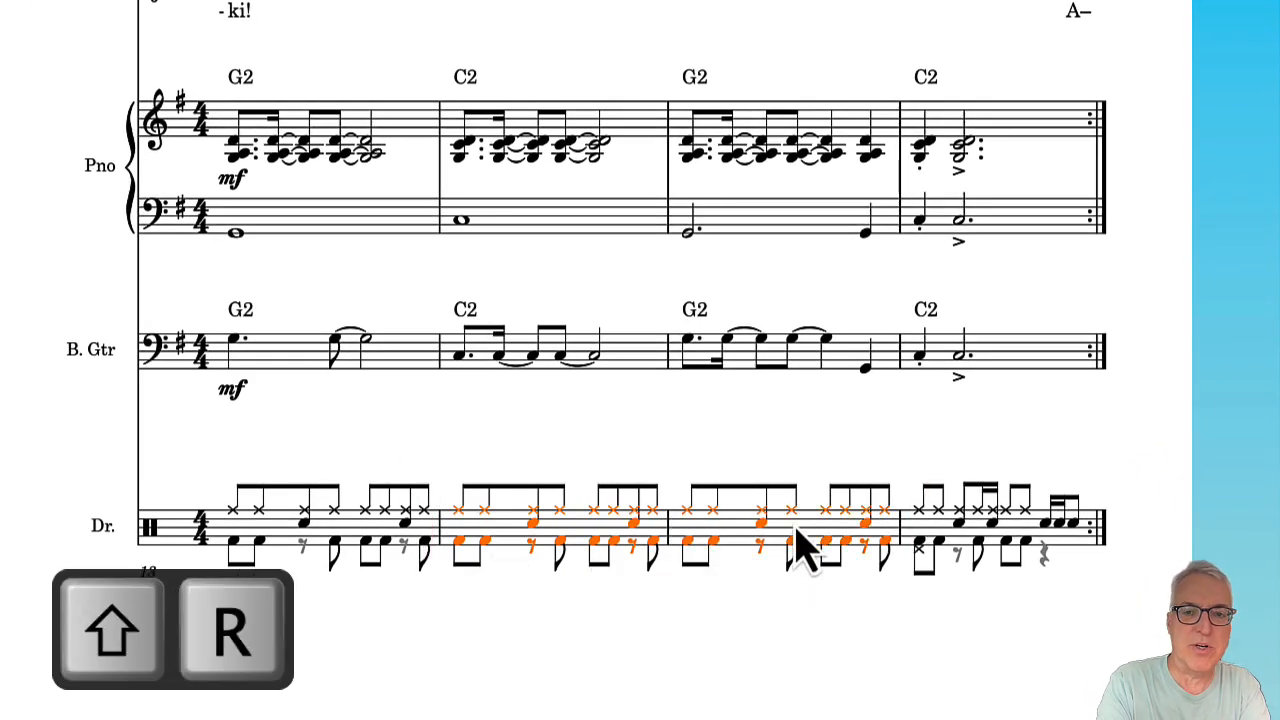
type("slash")
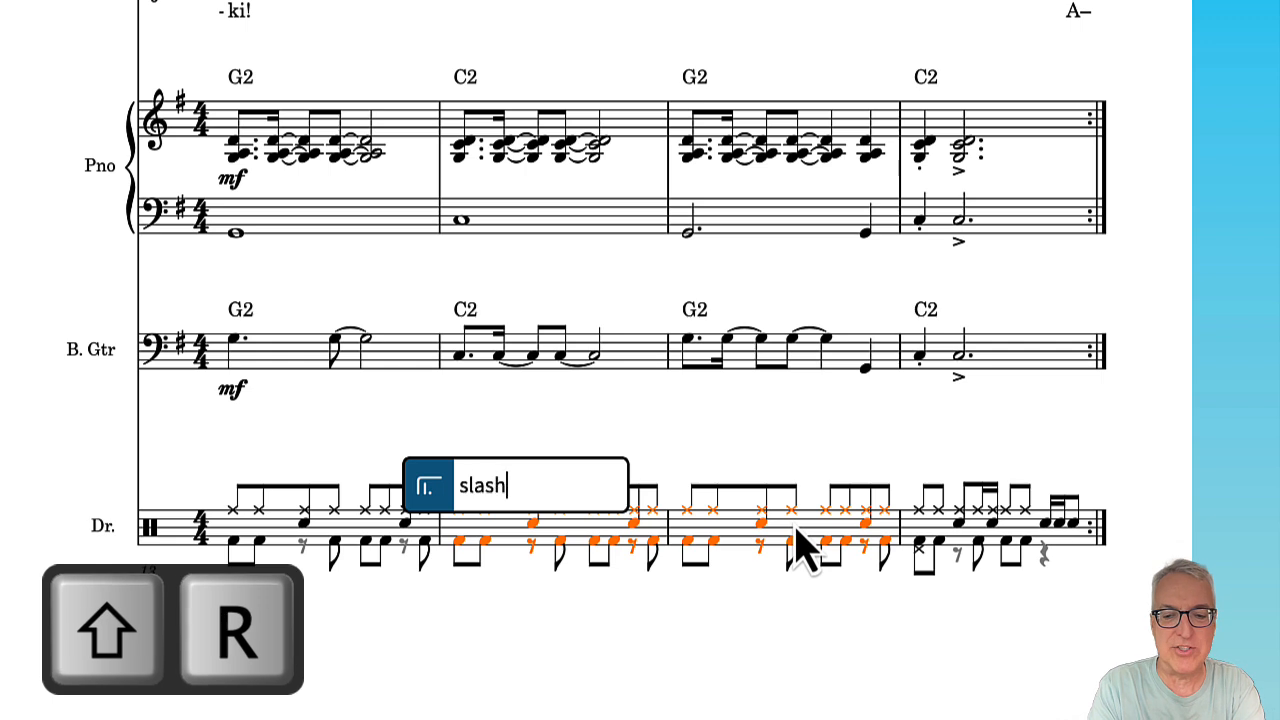
key("Return")
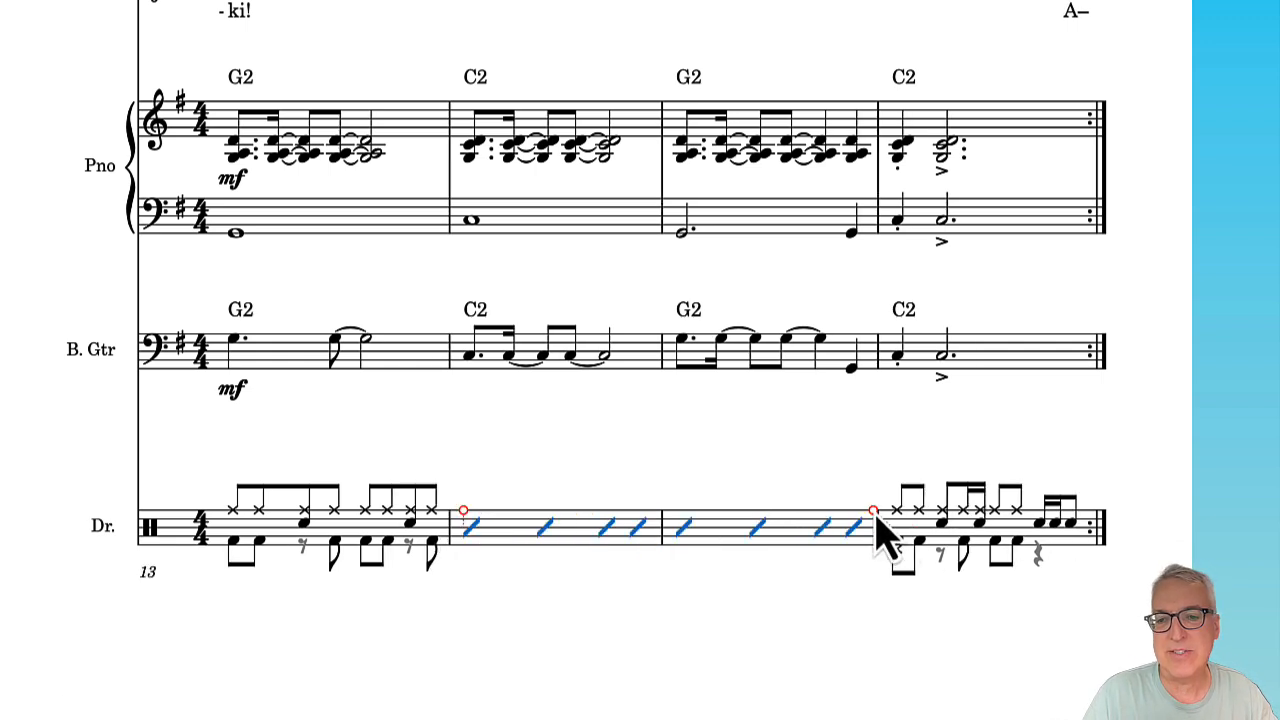
left_click_drag(862, 535, 775, 545)
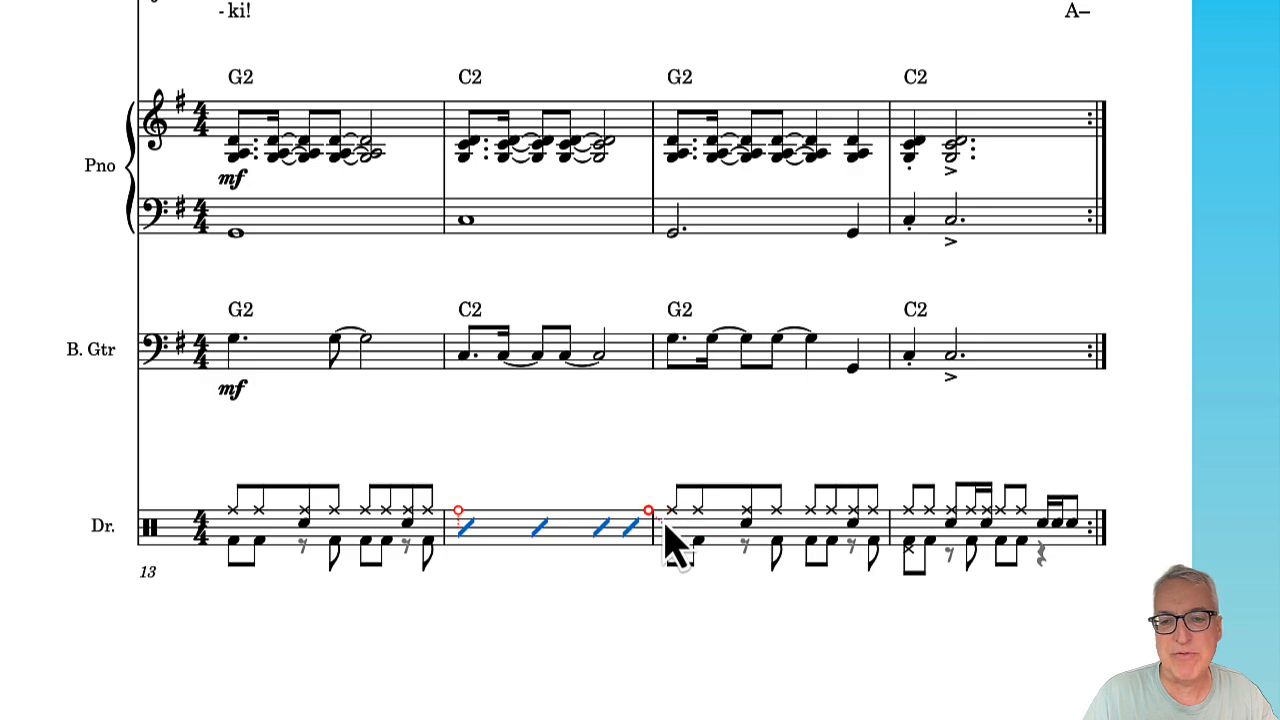
left_click_drag(672, 545, 918, 541)
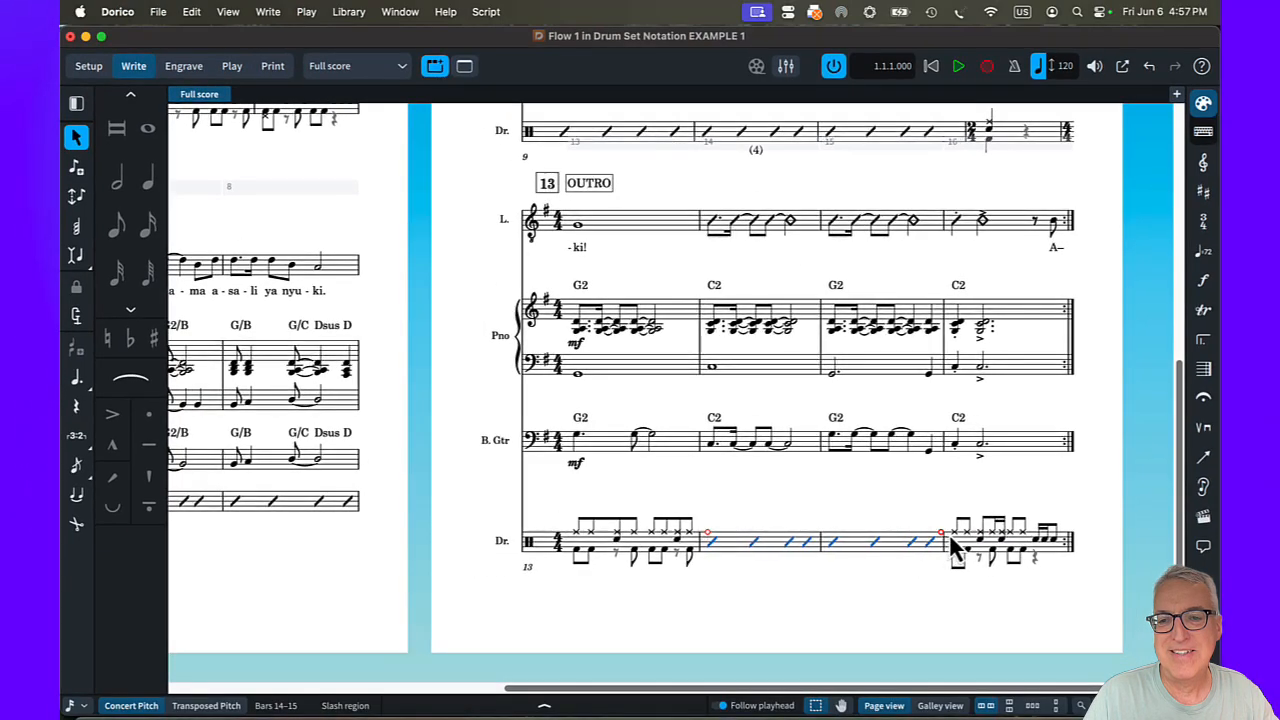
- Create a rhythm slash region in bar 4 of the intro drum staff and shorten it to cover only beat 4
scroll(620, 550, "left", 5)
scroll(600, 520, "up", 5)
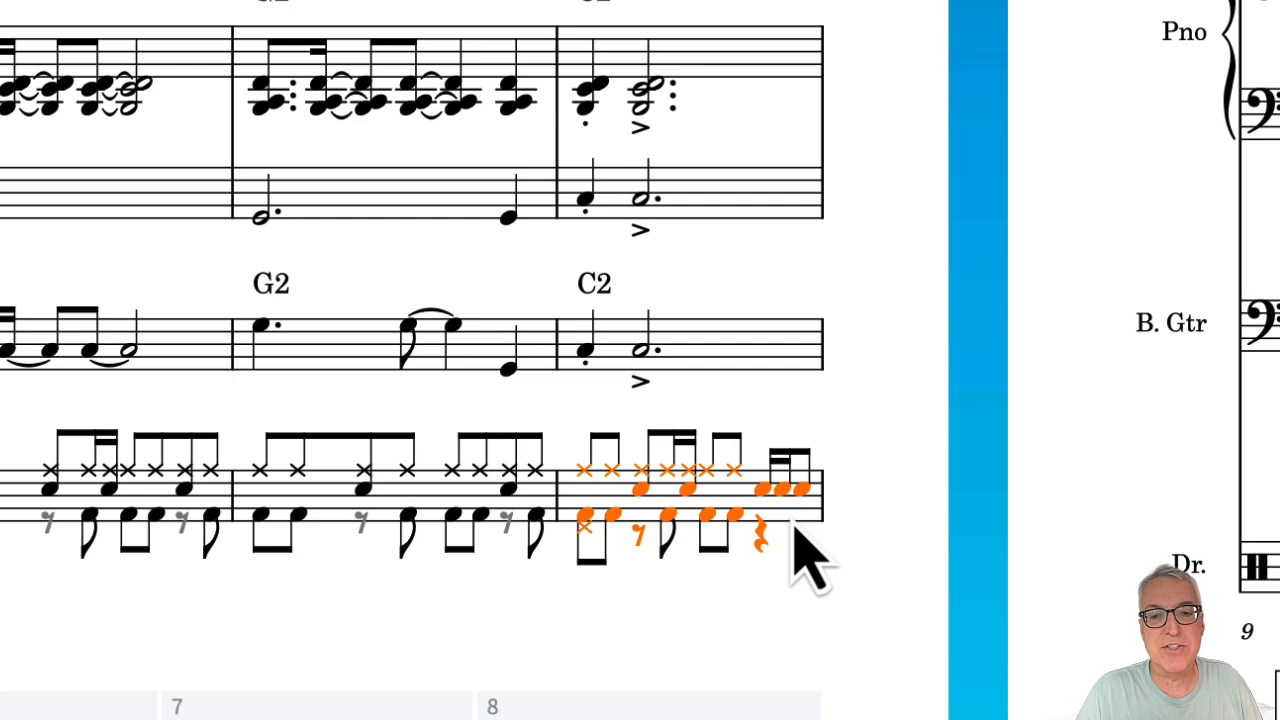
key("shift+r")
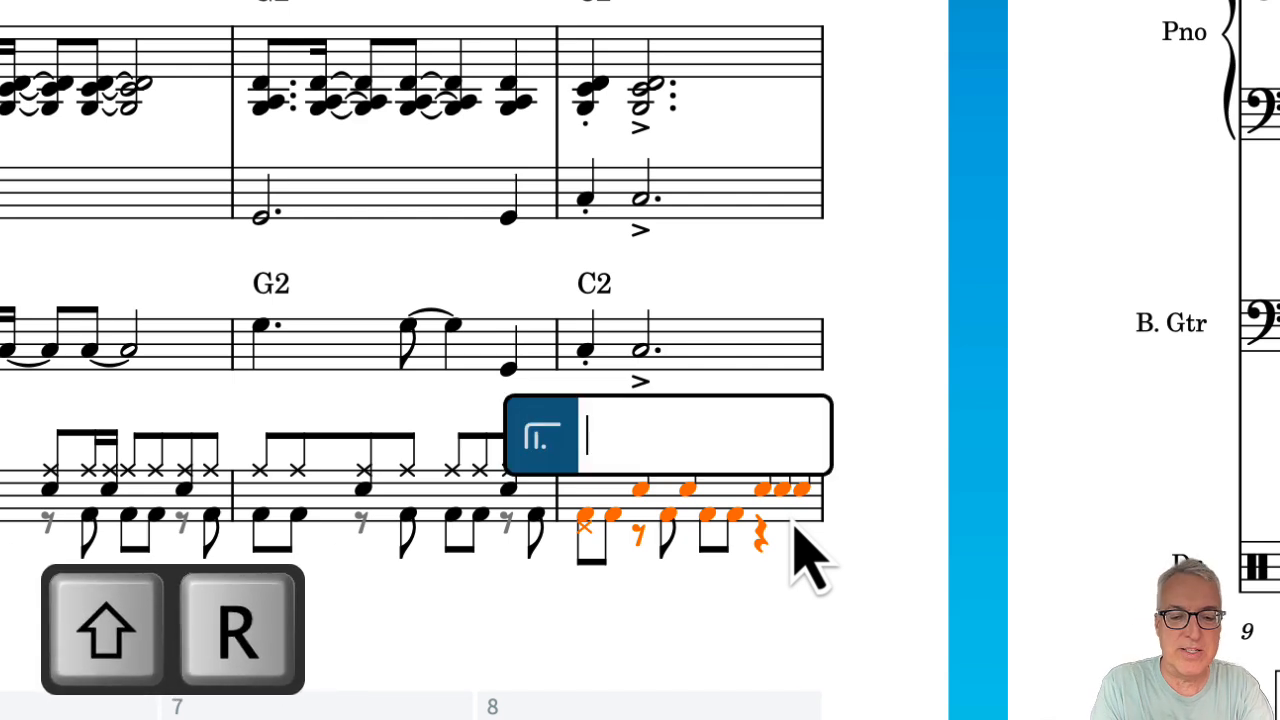
type("slash")
key("Return")
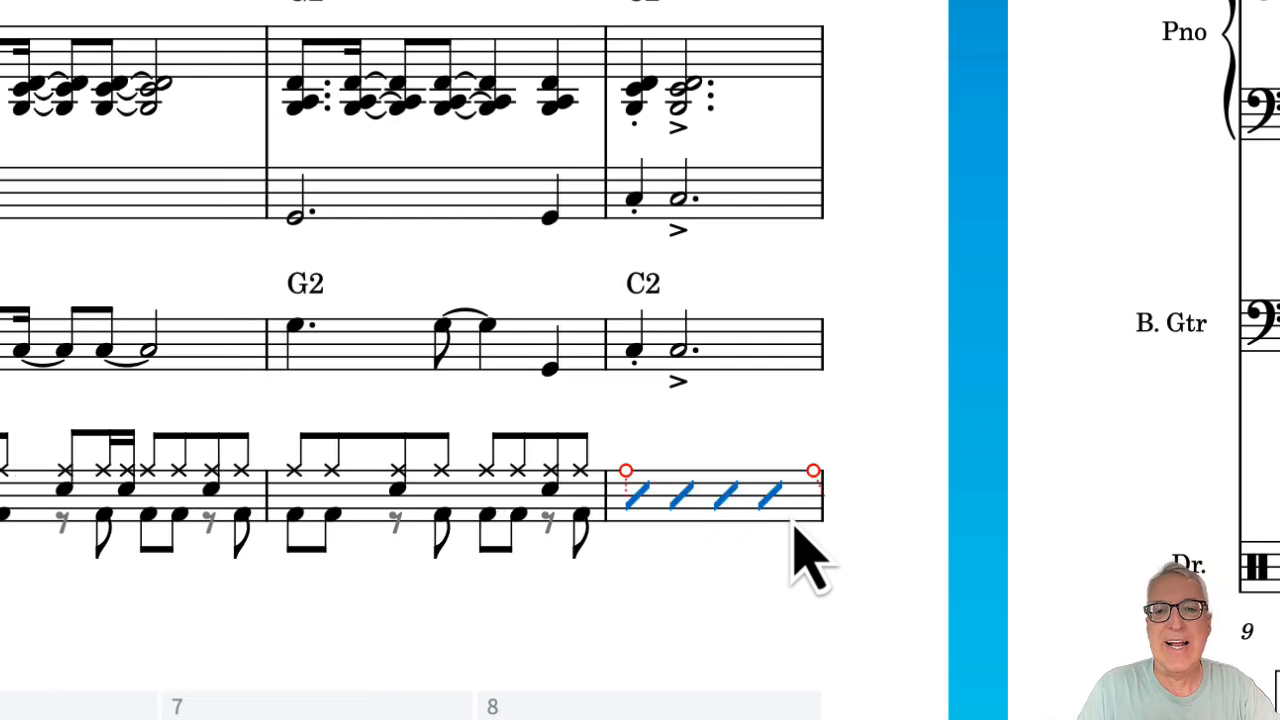
left_click_drag(626, 470, 752, 488)
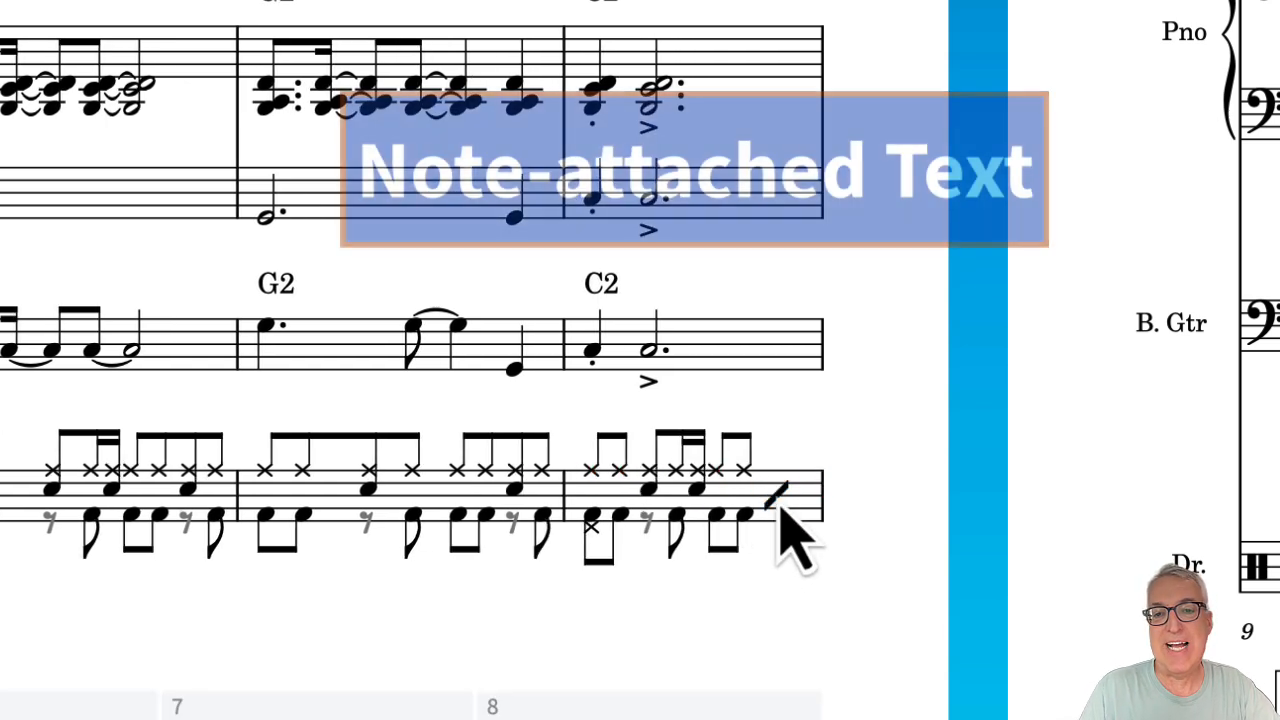
- Add the text "(fill)" above the beat 4 slash in bar 4 of the drum staff
left_click(782, 508)
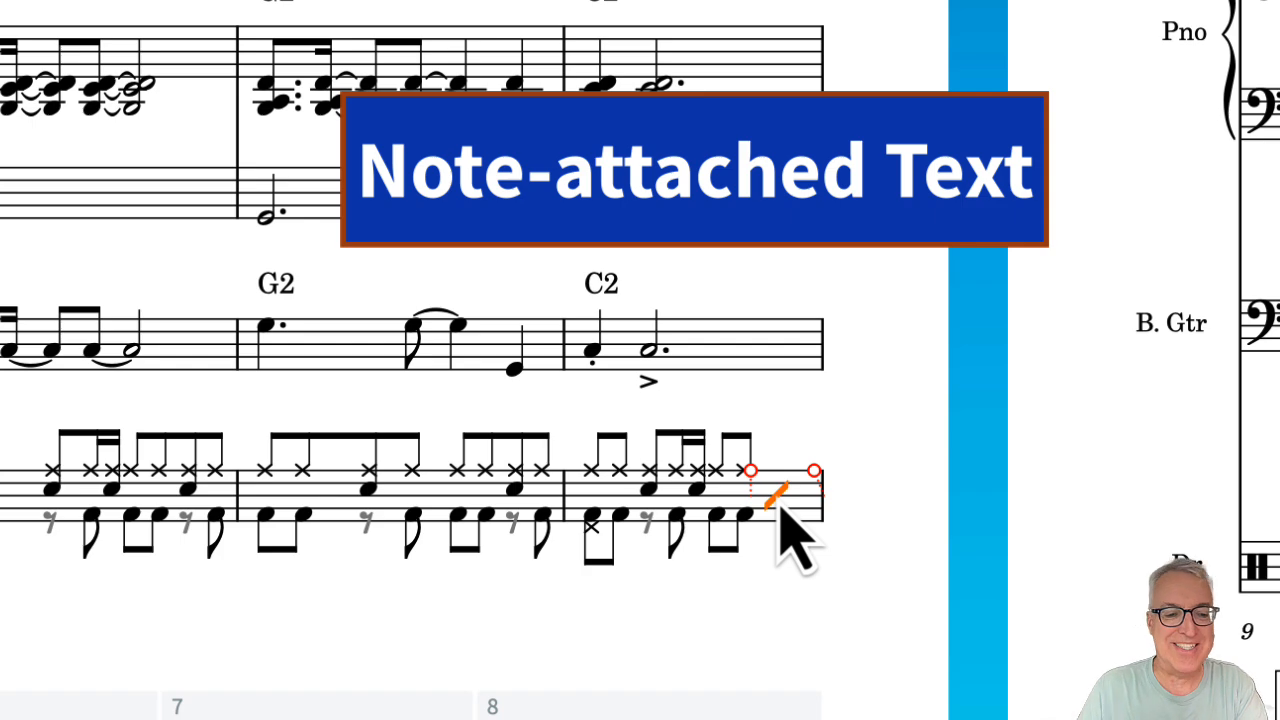
key("shift+x")
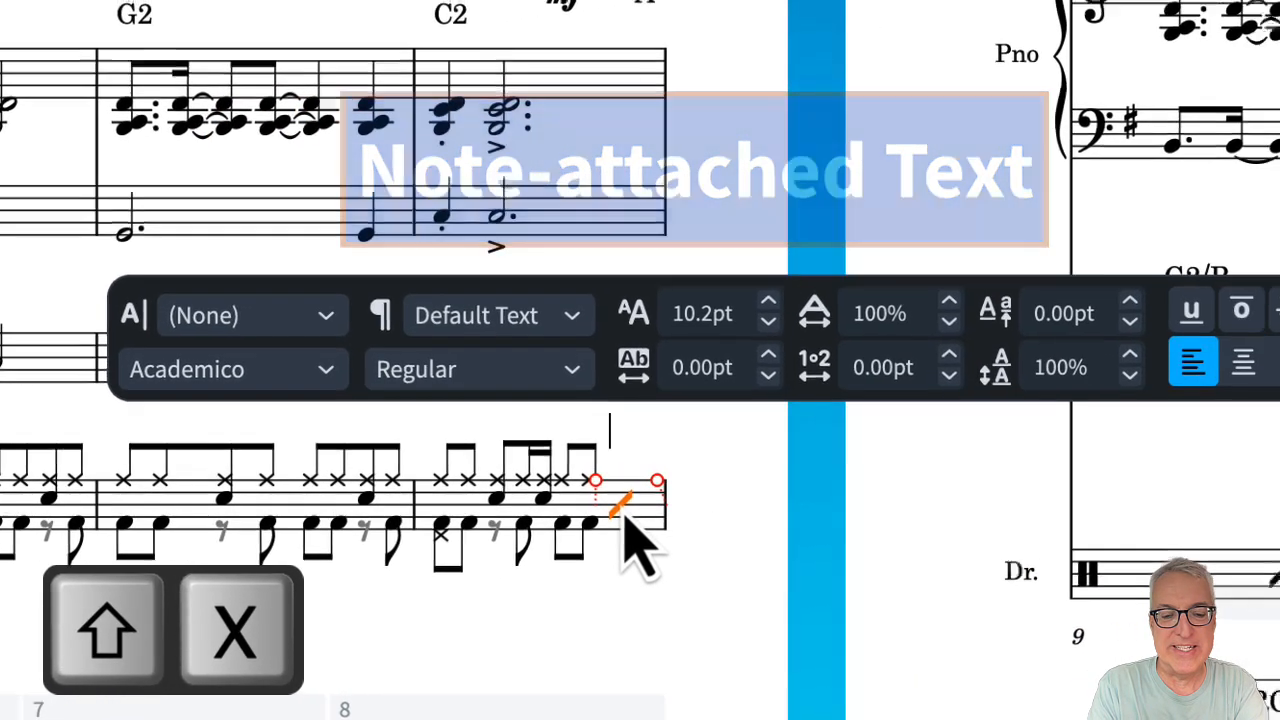
type("fill)")
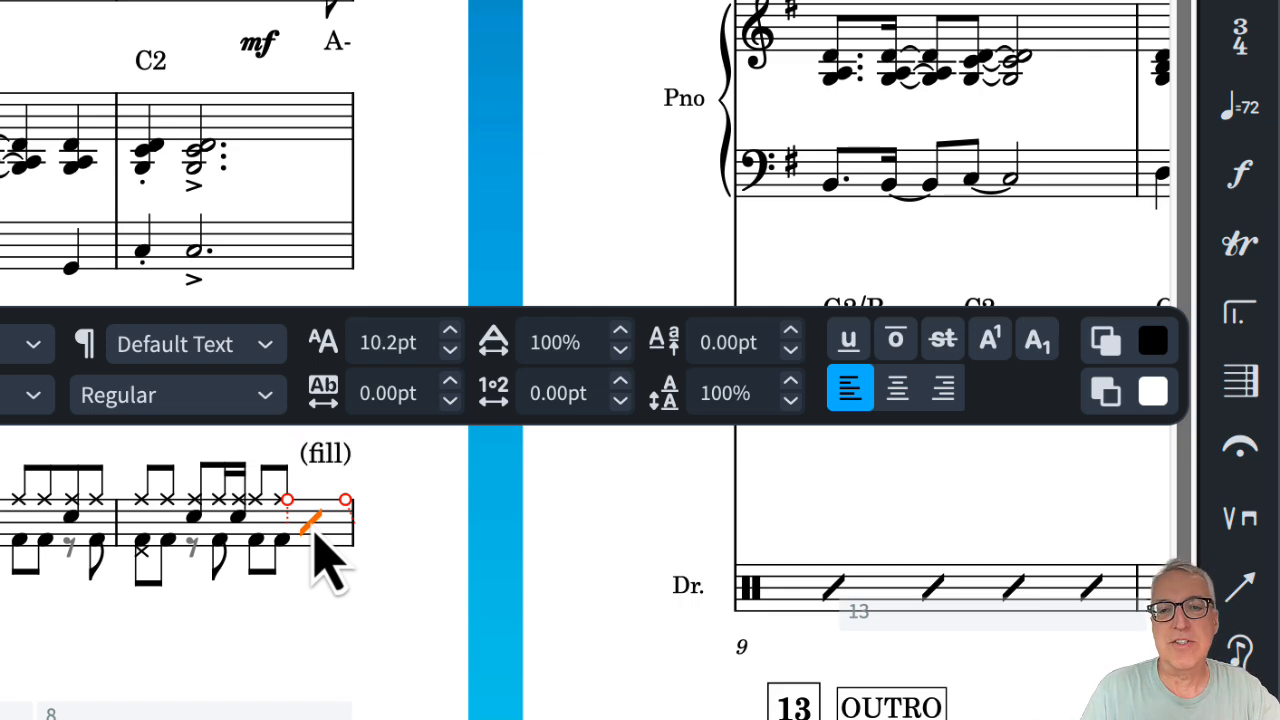
left_click(60, 642)
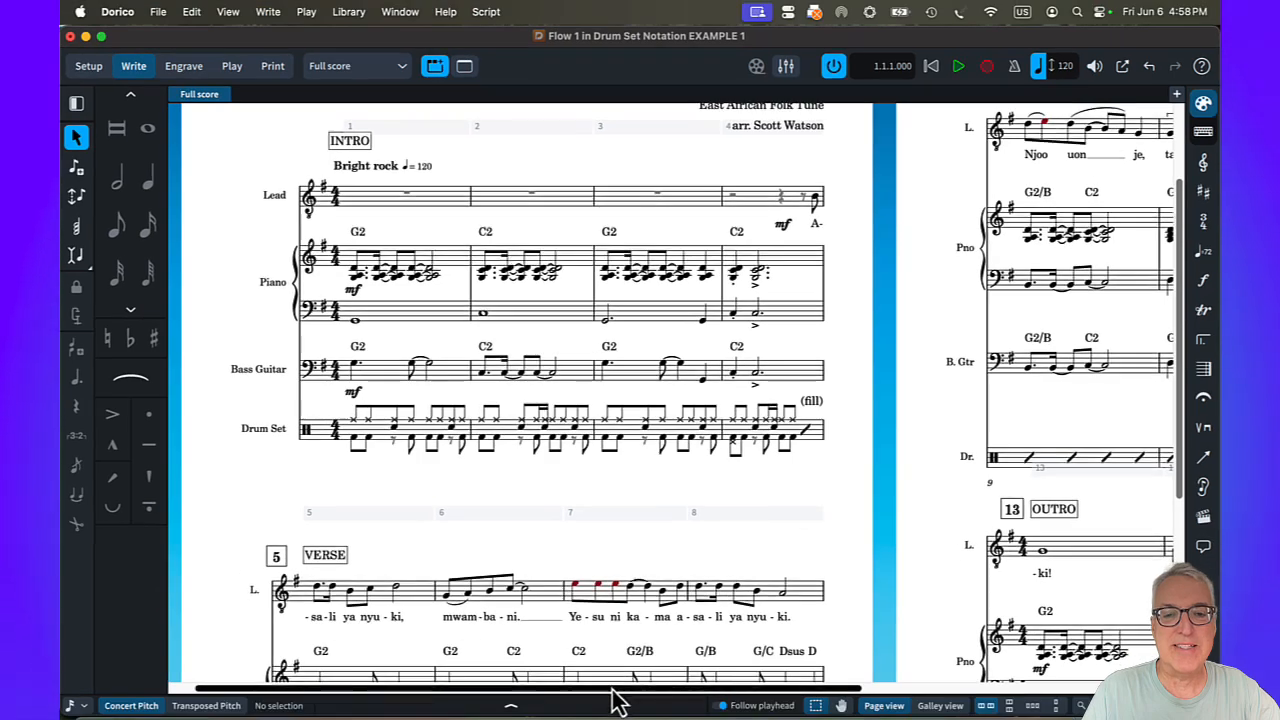
- Create a rhythm slash region in the last bar of the outro drum staff and shorten it to cover only beat 4
left_click_drag(612, 689, 942, 688)
scroll(920, 520, "down", 5)
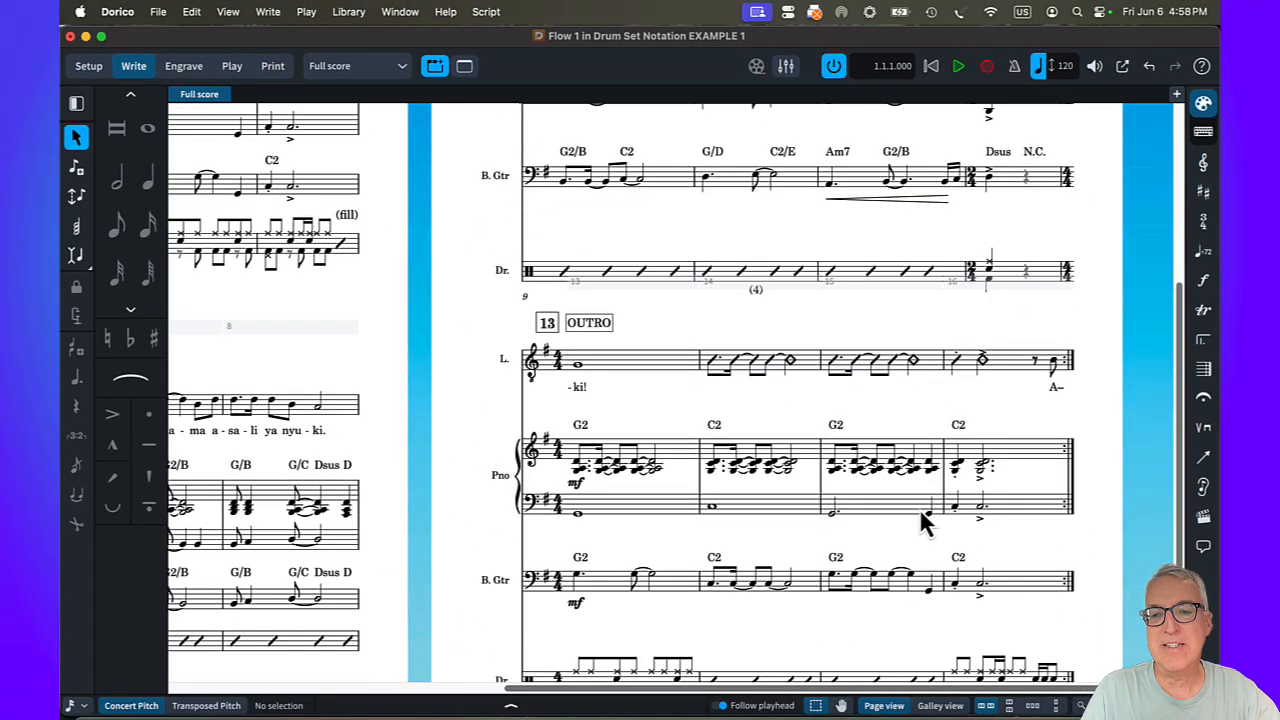
left_click(1020, 552)
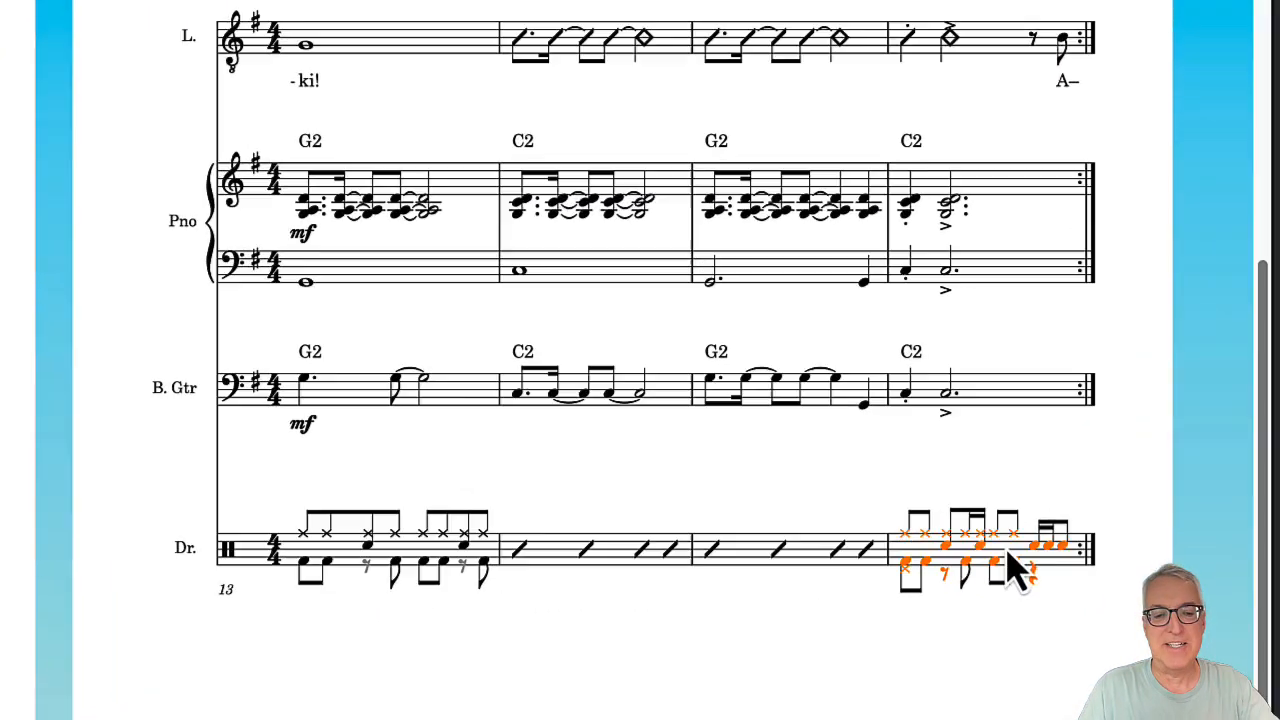
key("shift+r")
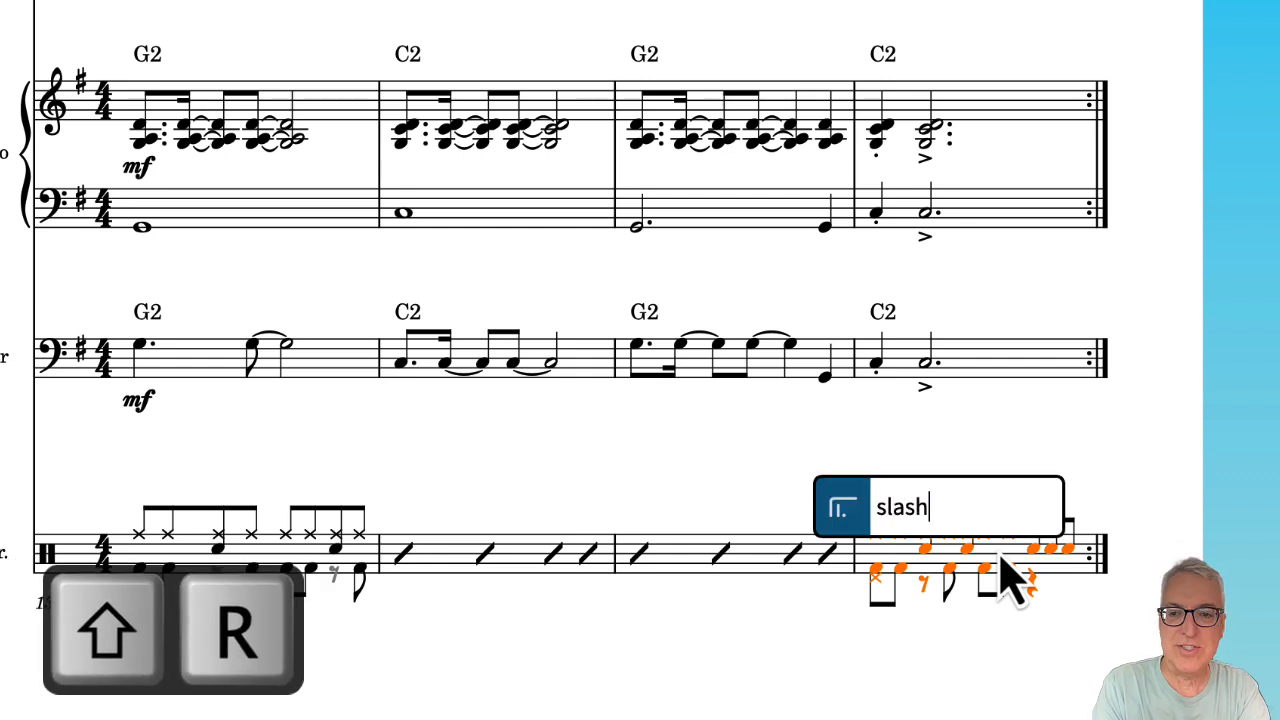
key("Return")
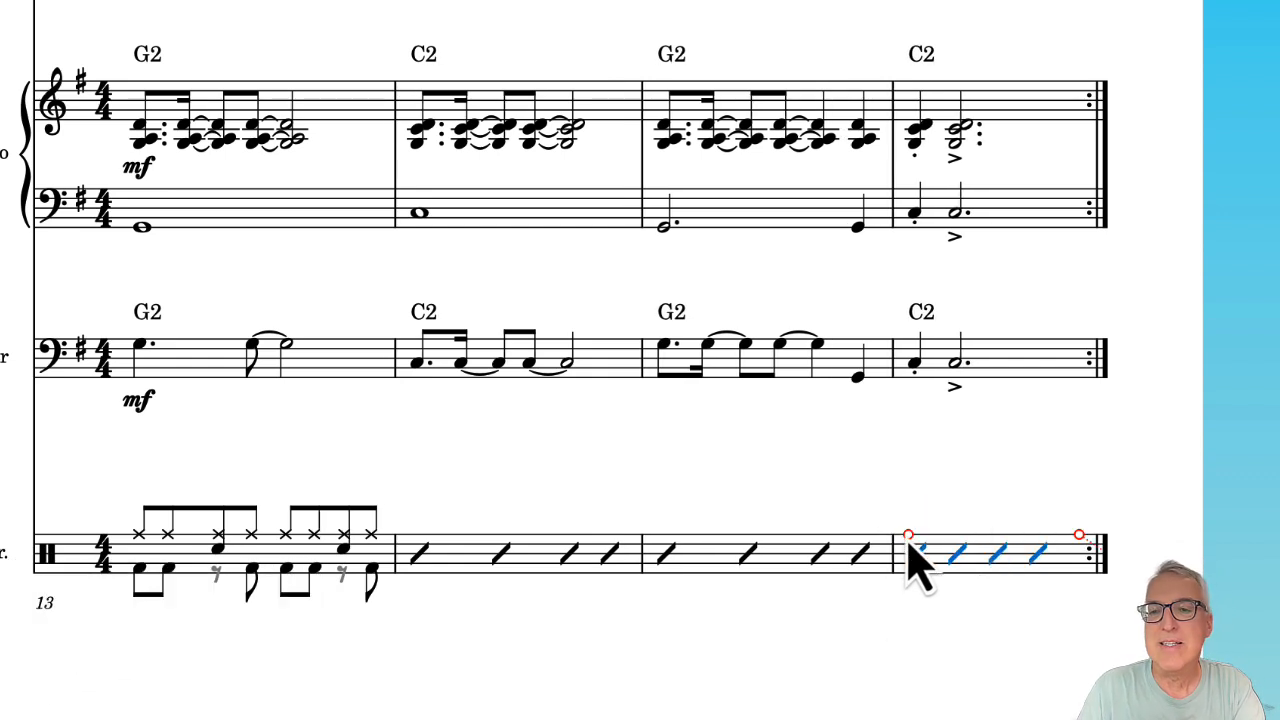
left_click_drag(910, 545, 1025, 556)
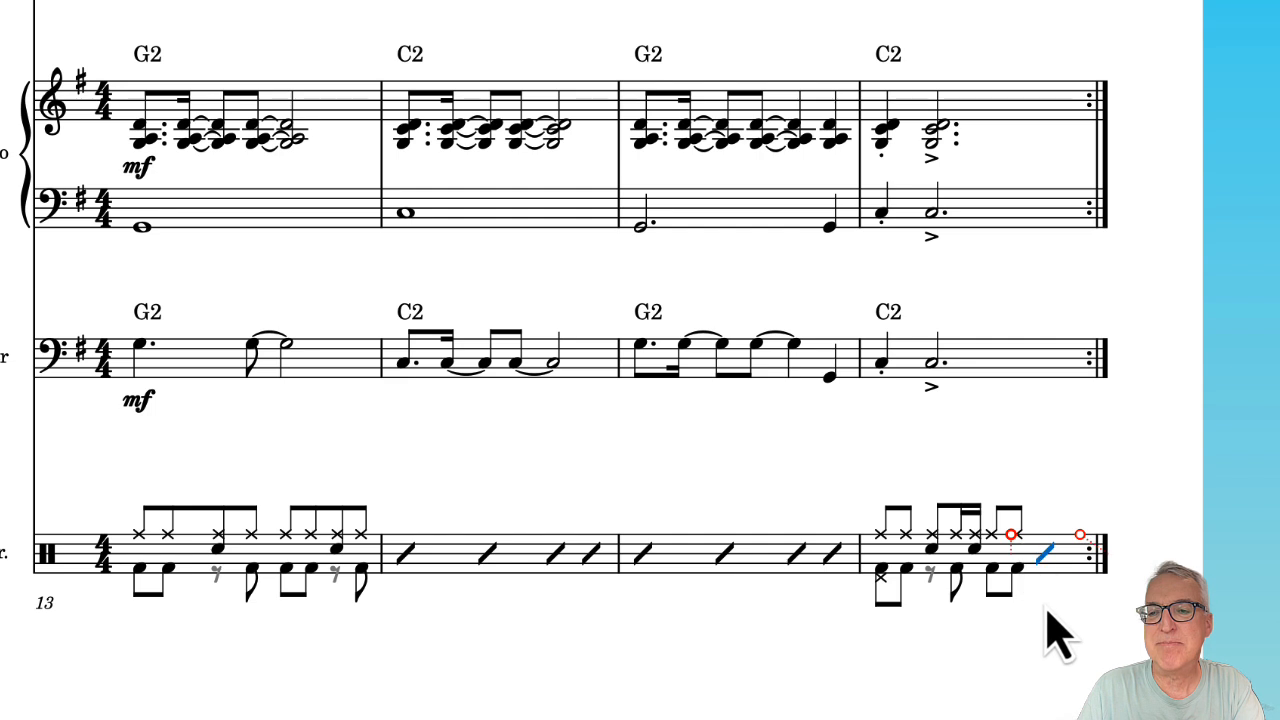
- Add the text "(fill)" above the beat 4 slash in the outro's last drum bar
key("shift+x")
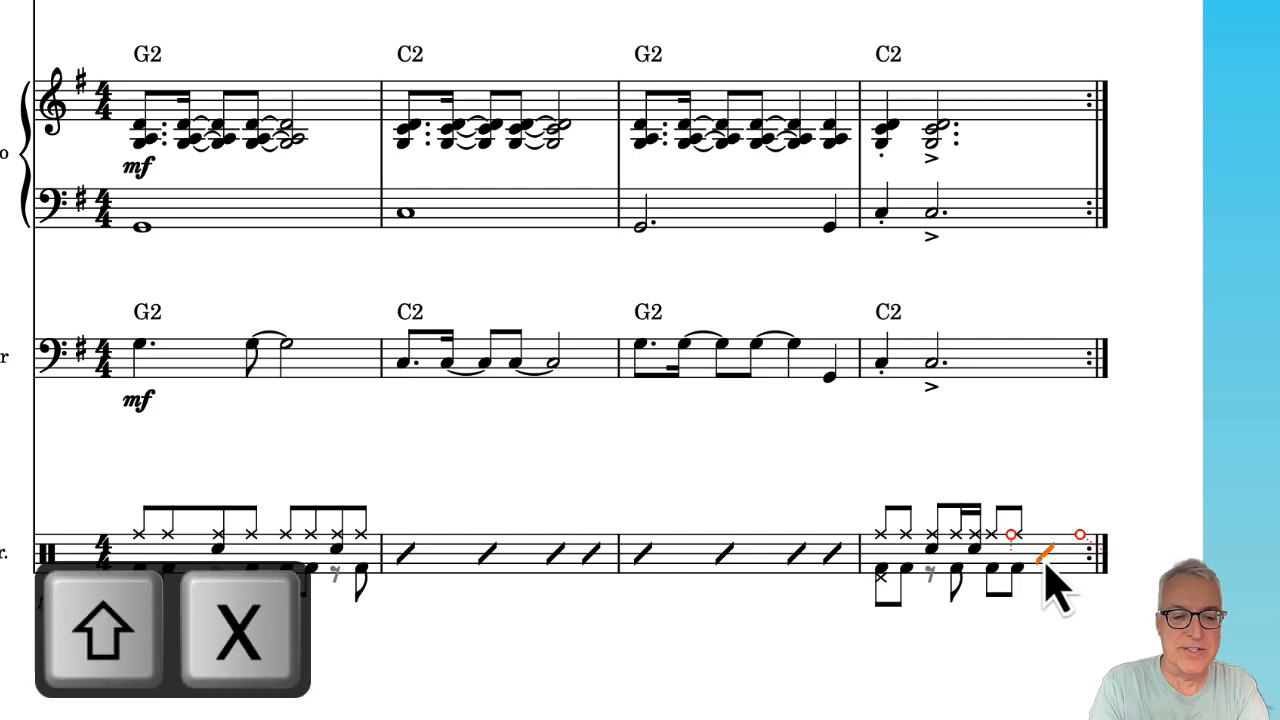
type("(fill")
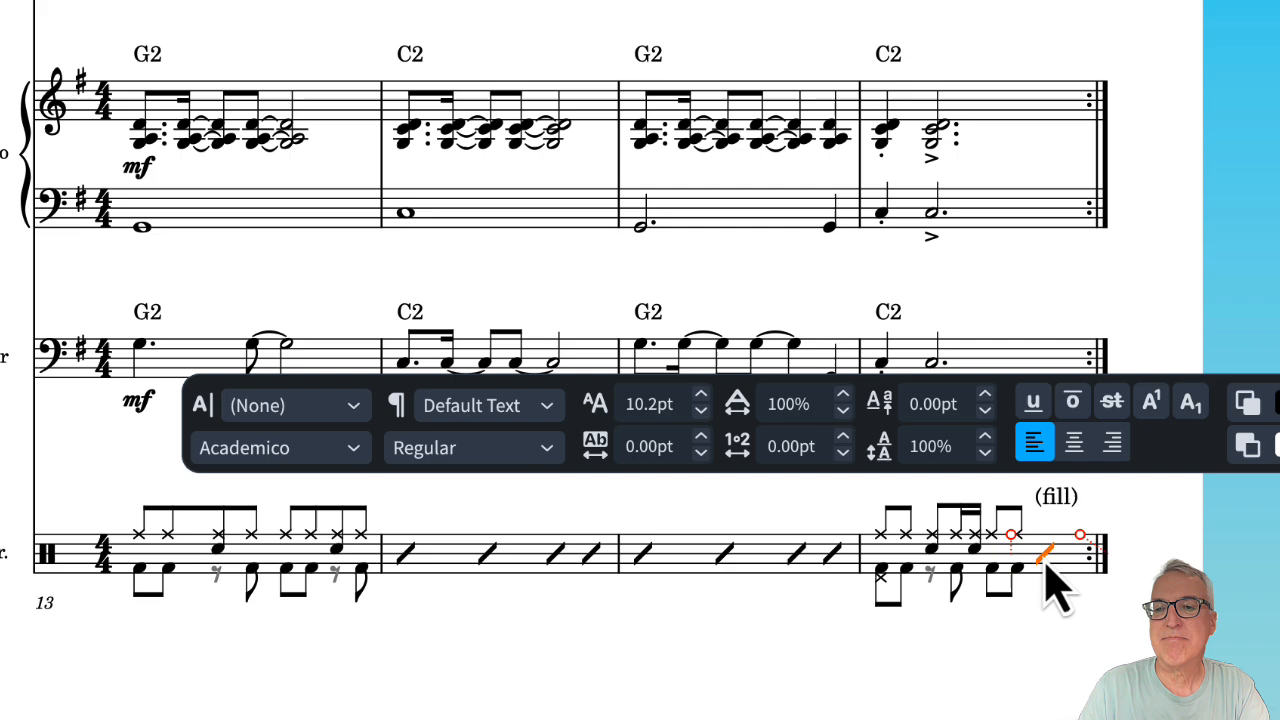
left_click(885, 700)
- Delete the slash region starting at bar 7 of the verse drum staff and clear the drum notes in bars 7 and 8
scroll(885, 700, "left", 5)
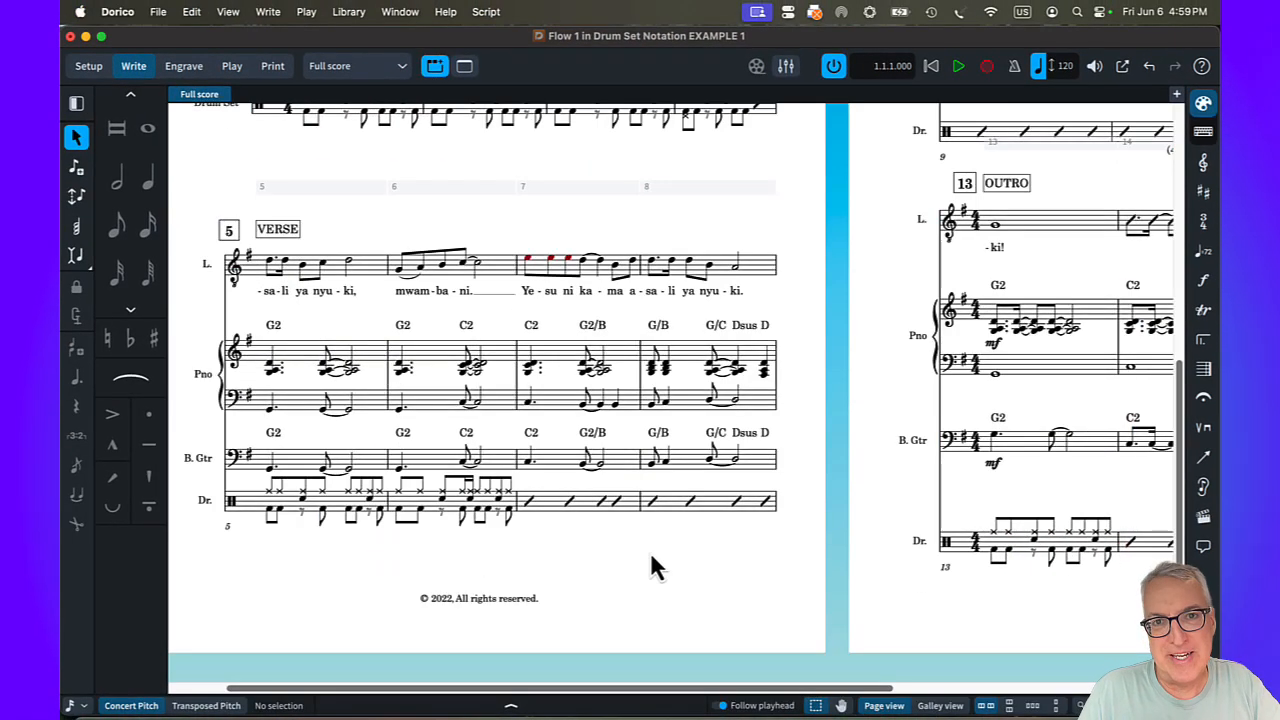
left_click(590, 507)
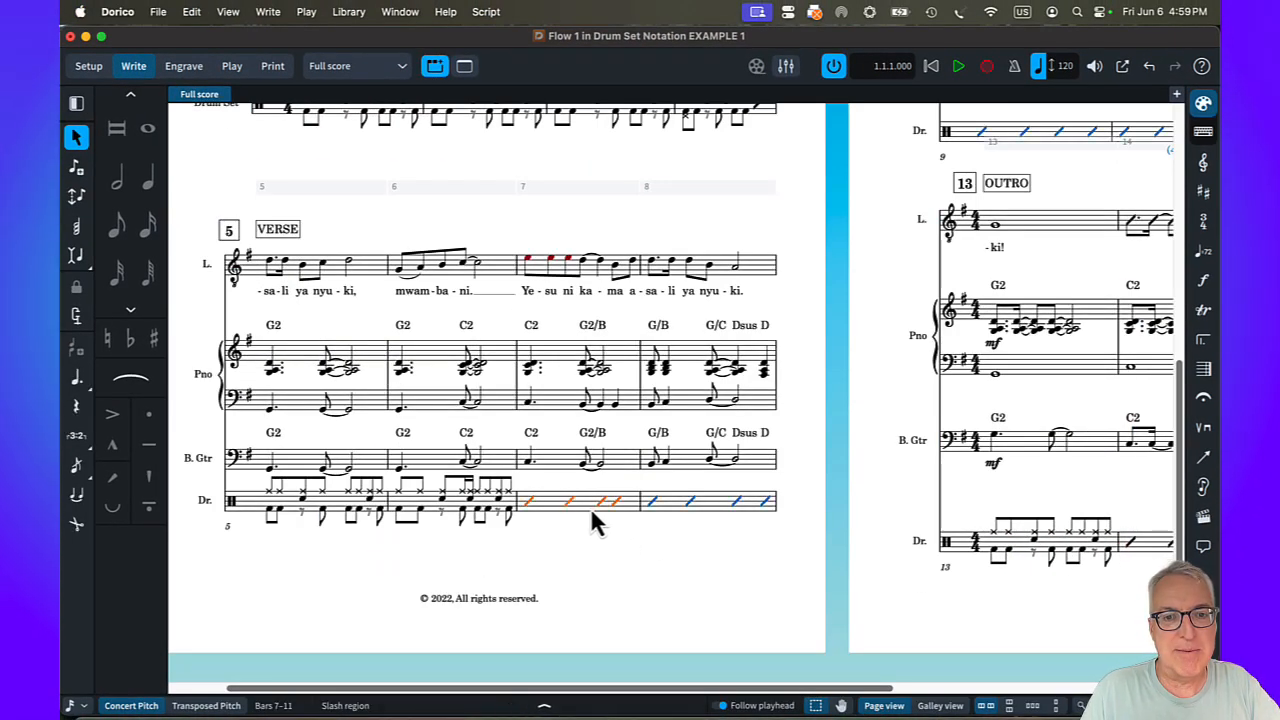
left_click(676, 500)
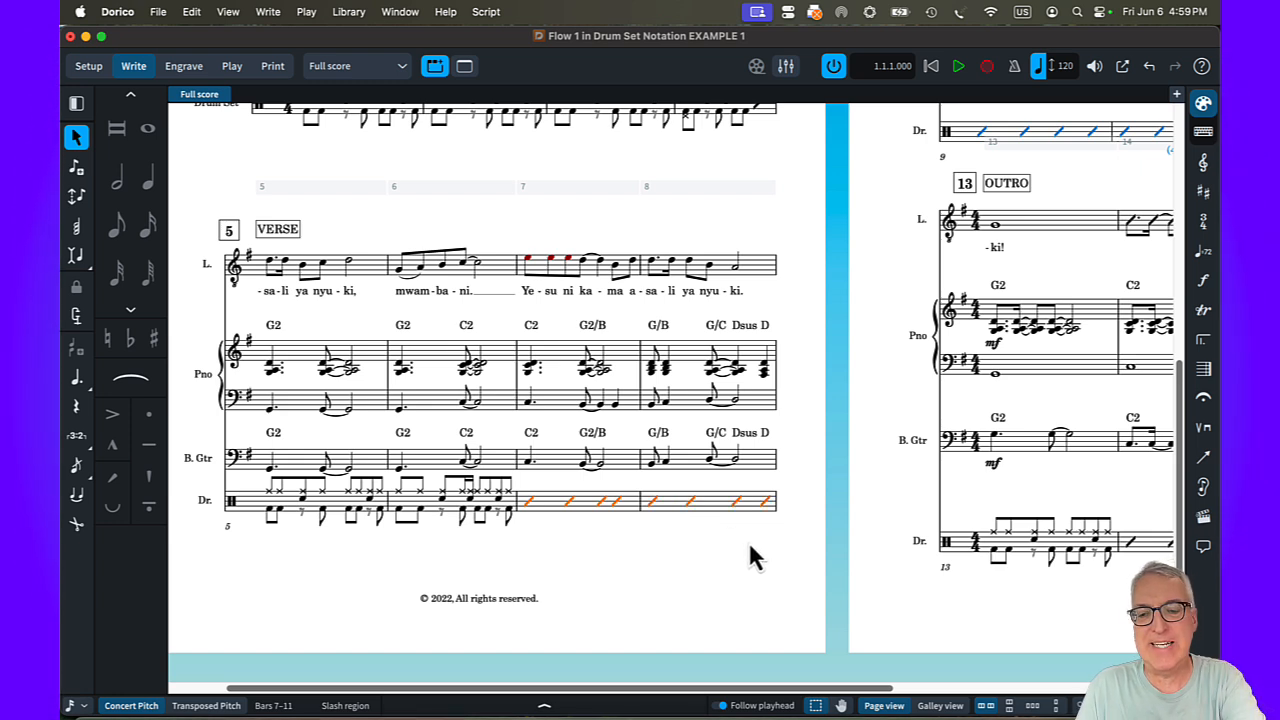
key("BackSpace")
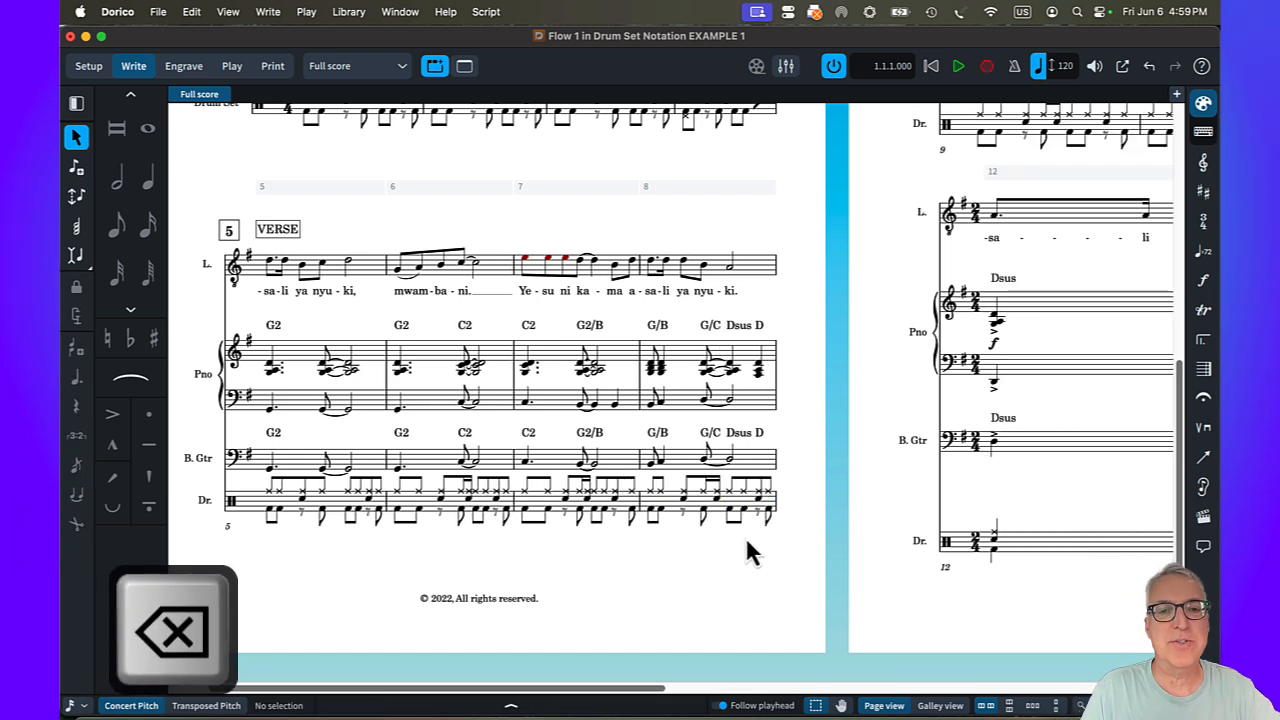
left_click(545, 518)
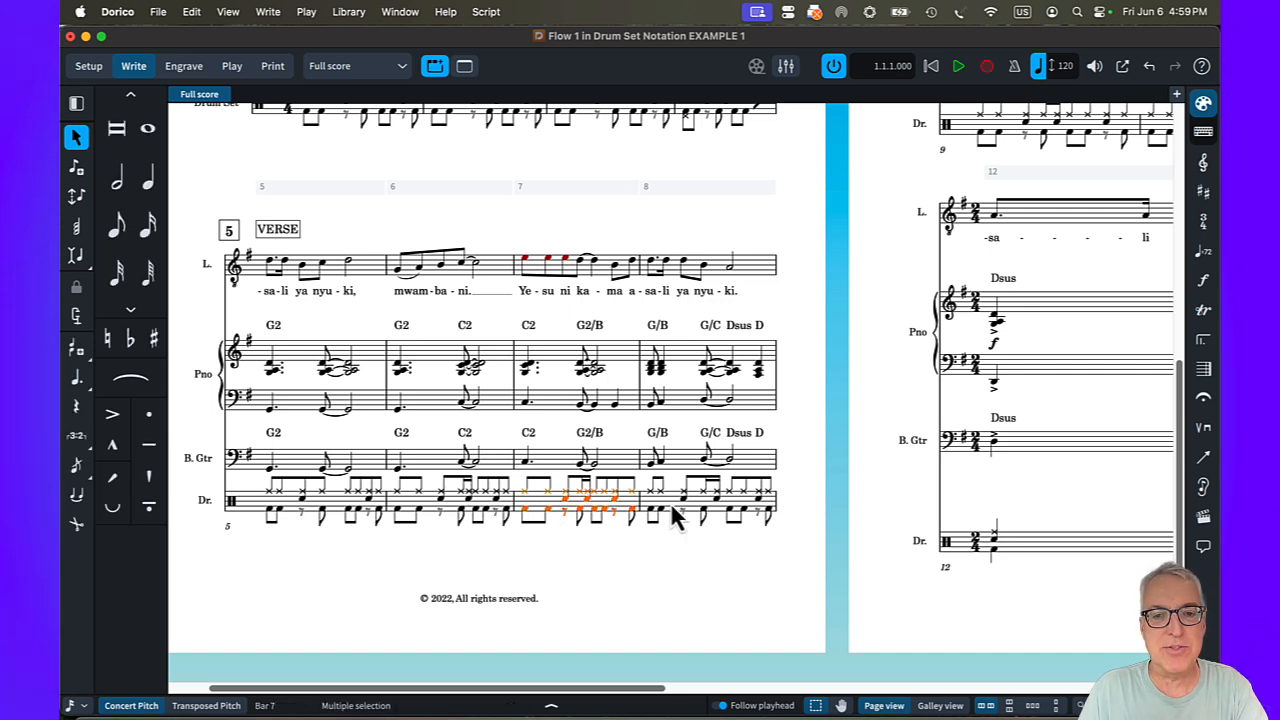
key("BackSpace")
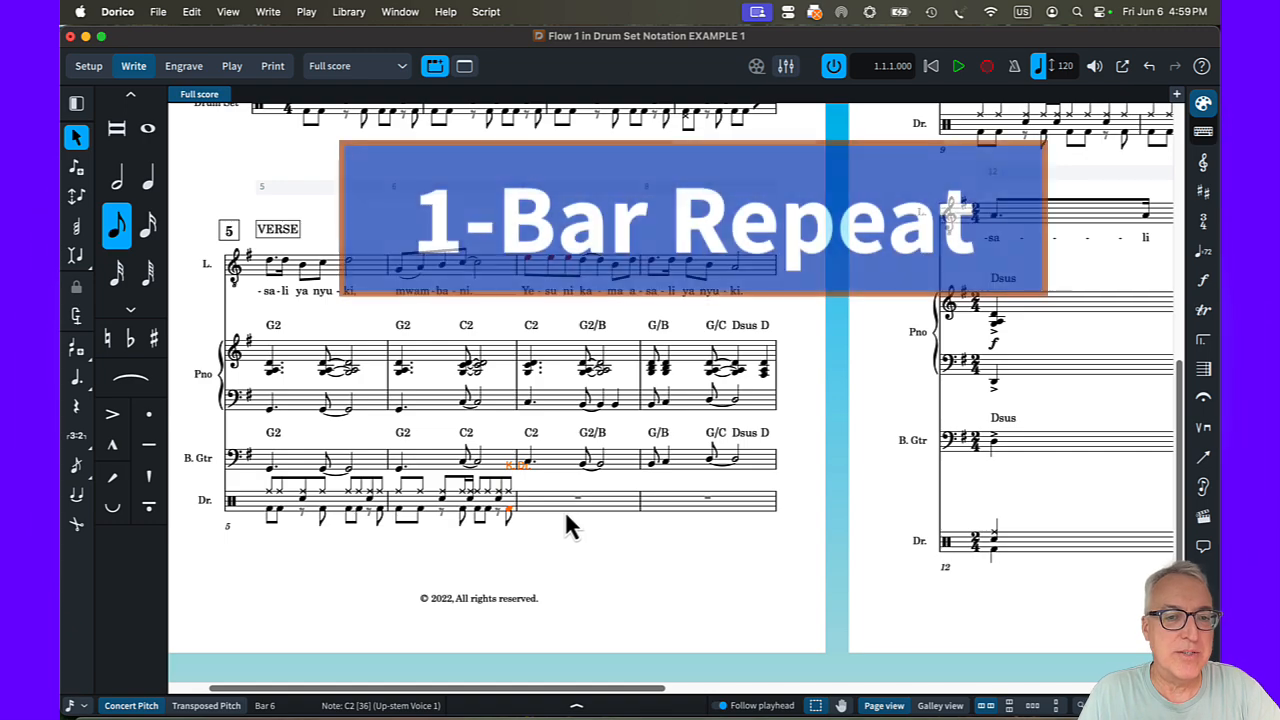
- Insert a one-bar repeat region (%) in the empty bar 7 of the drum staff
left_click(556, 508)
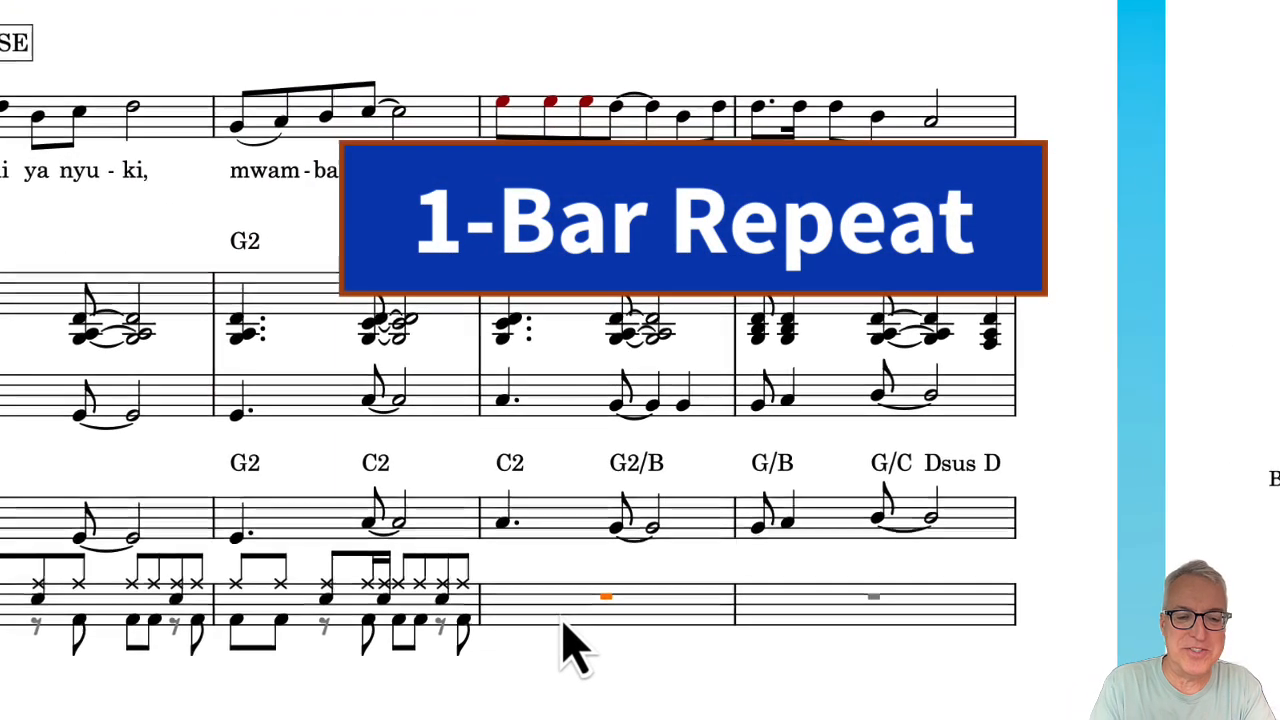
key("shift+r")
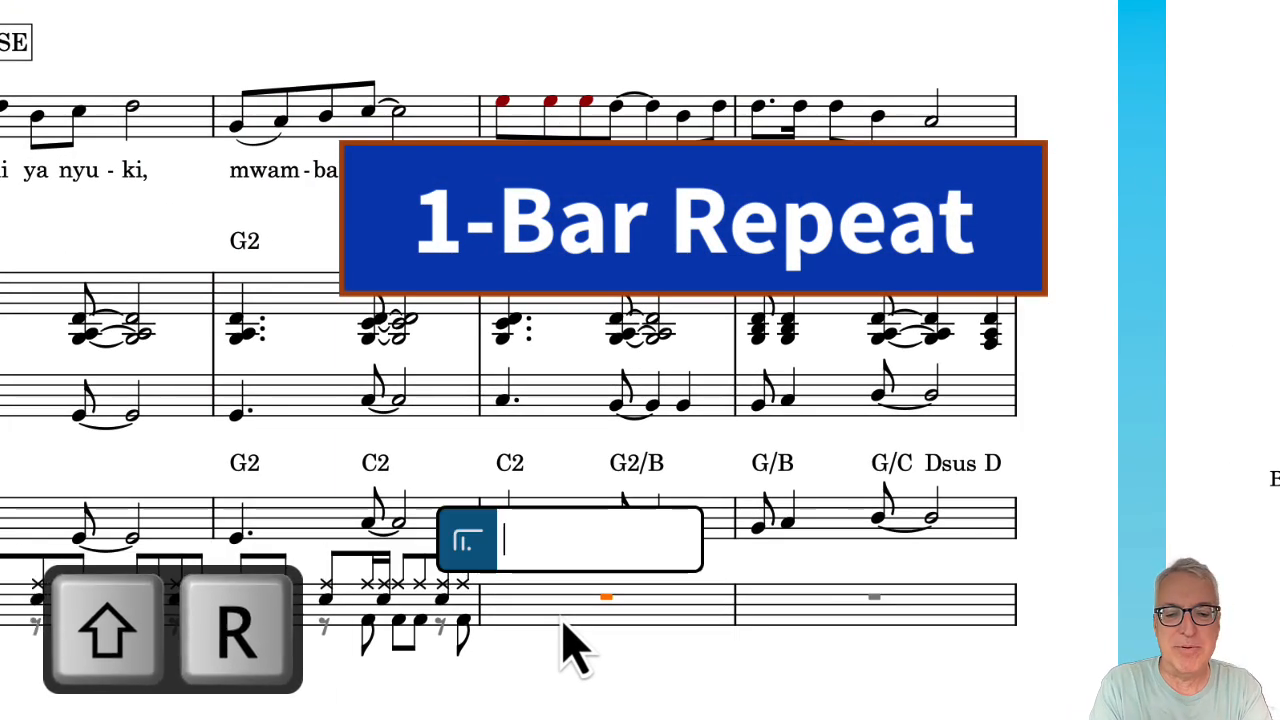
type("%")
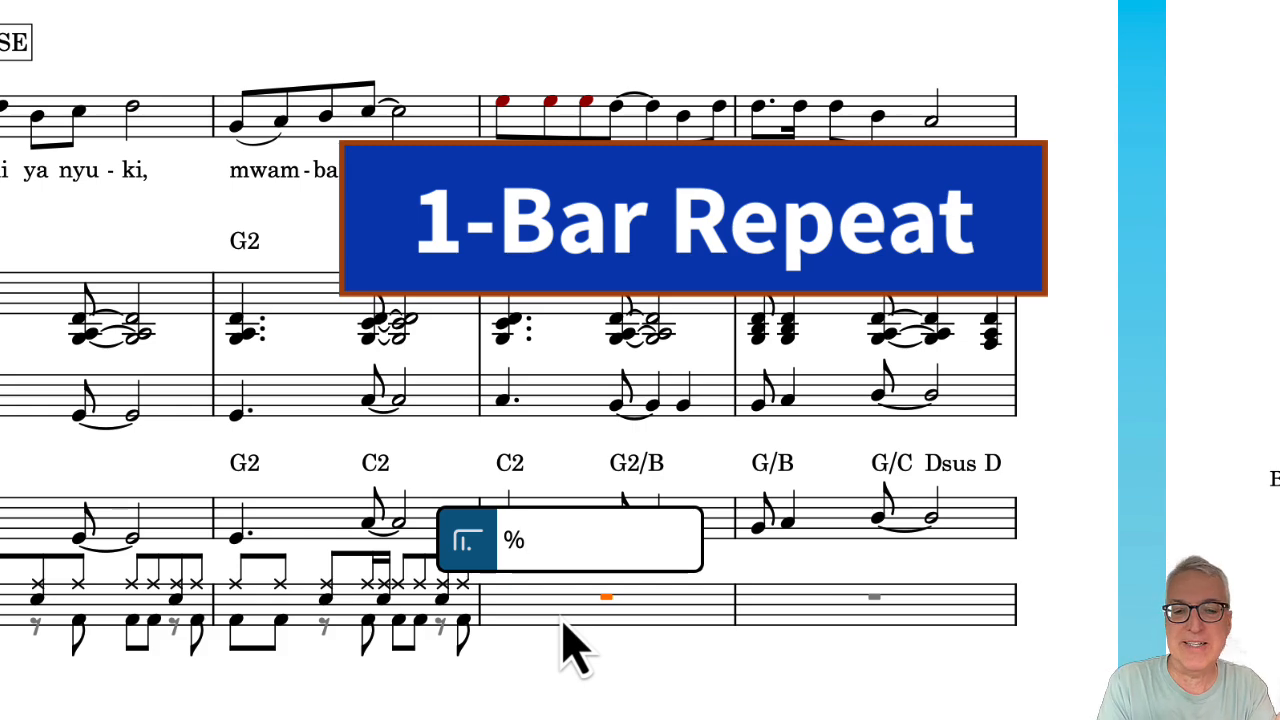
key("Return")
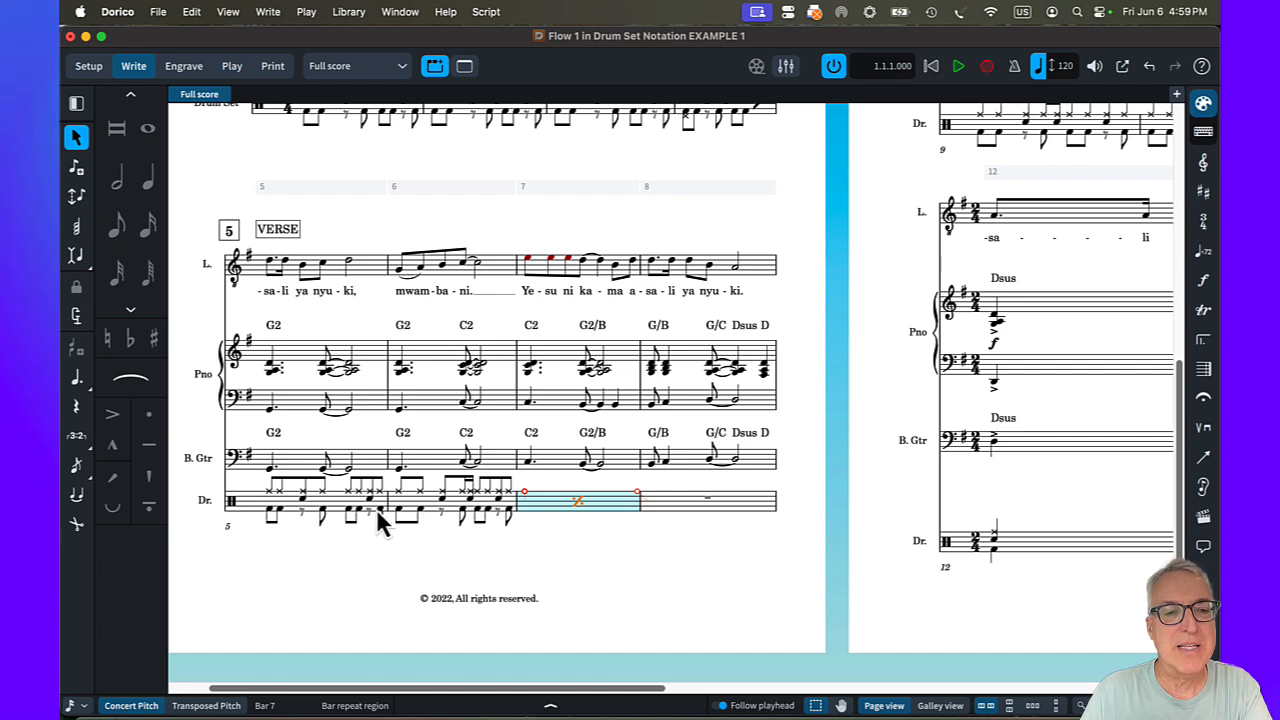
- Play the score from the start of bar 6 through the bar 7 repeat and stop playback in bar 8
left_click(398, 512)
key("p")
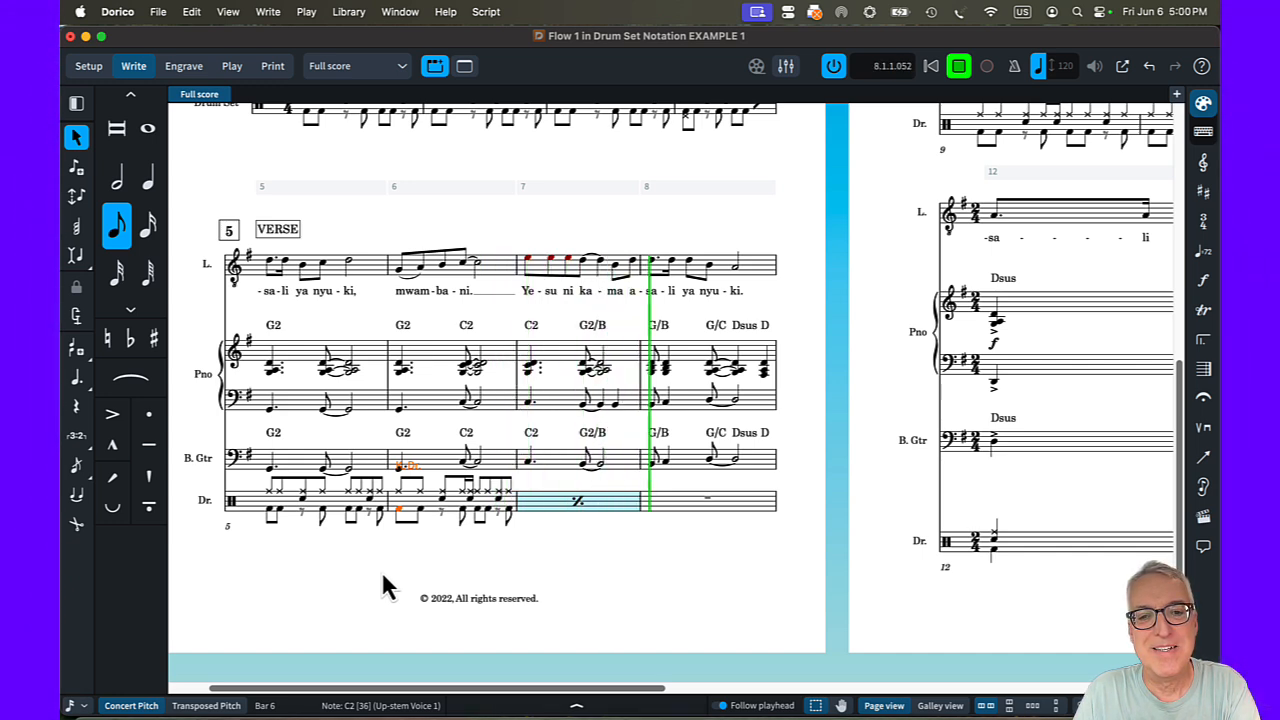
key("space")
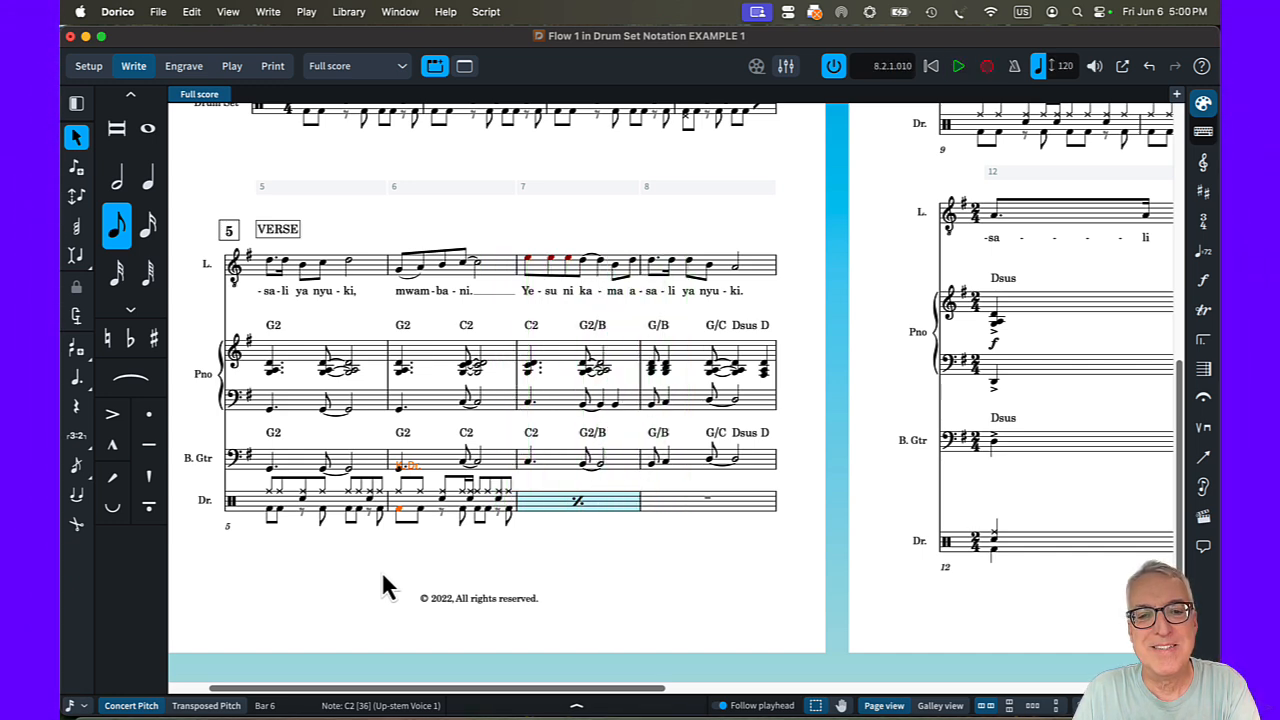
- Replace the one-bar repeat region in bar 7 with a bar repeat region across drum bars 7 and 8
left_click(697, 512)
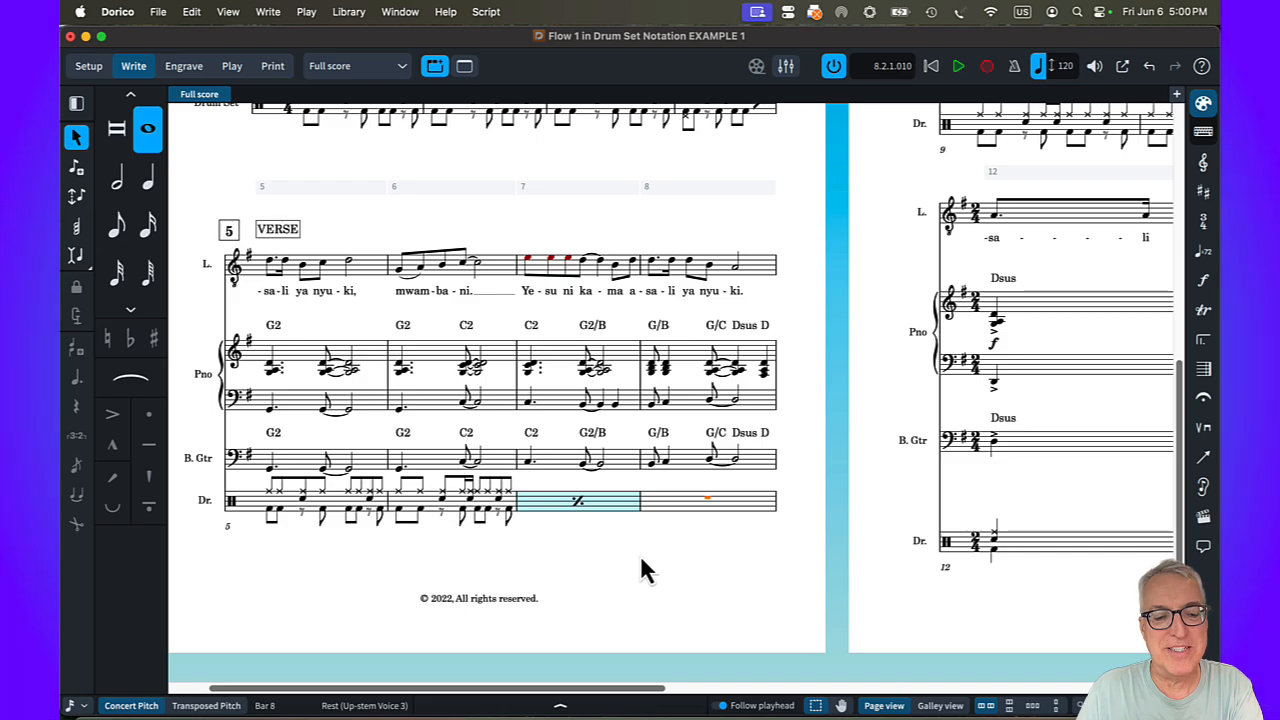
key("Left")
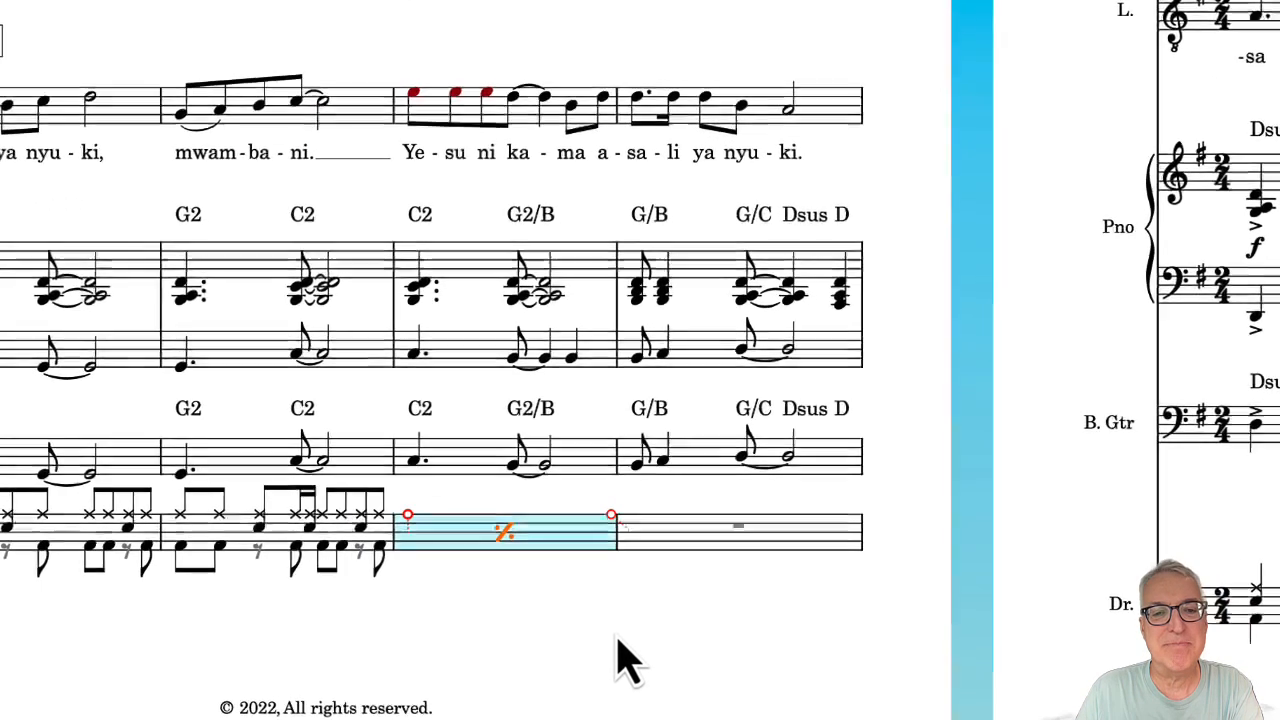
key("Delete")
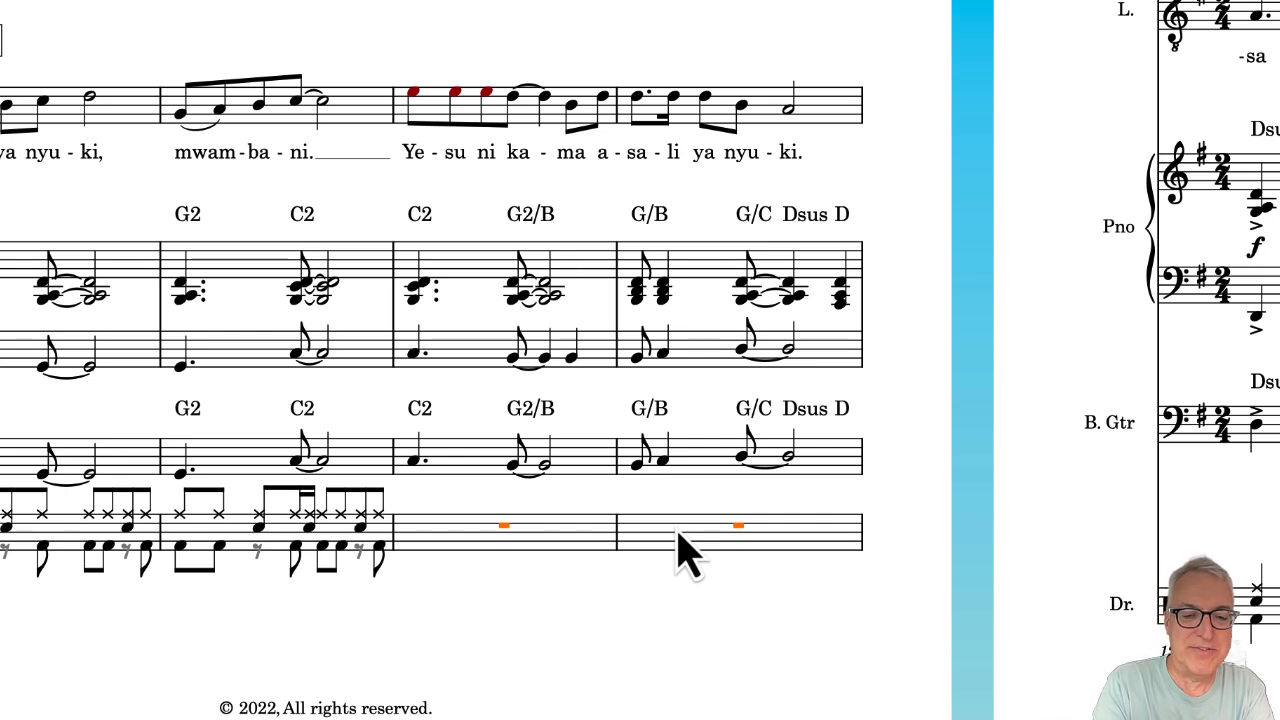
key("ctrl+f")
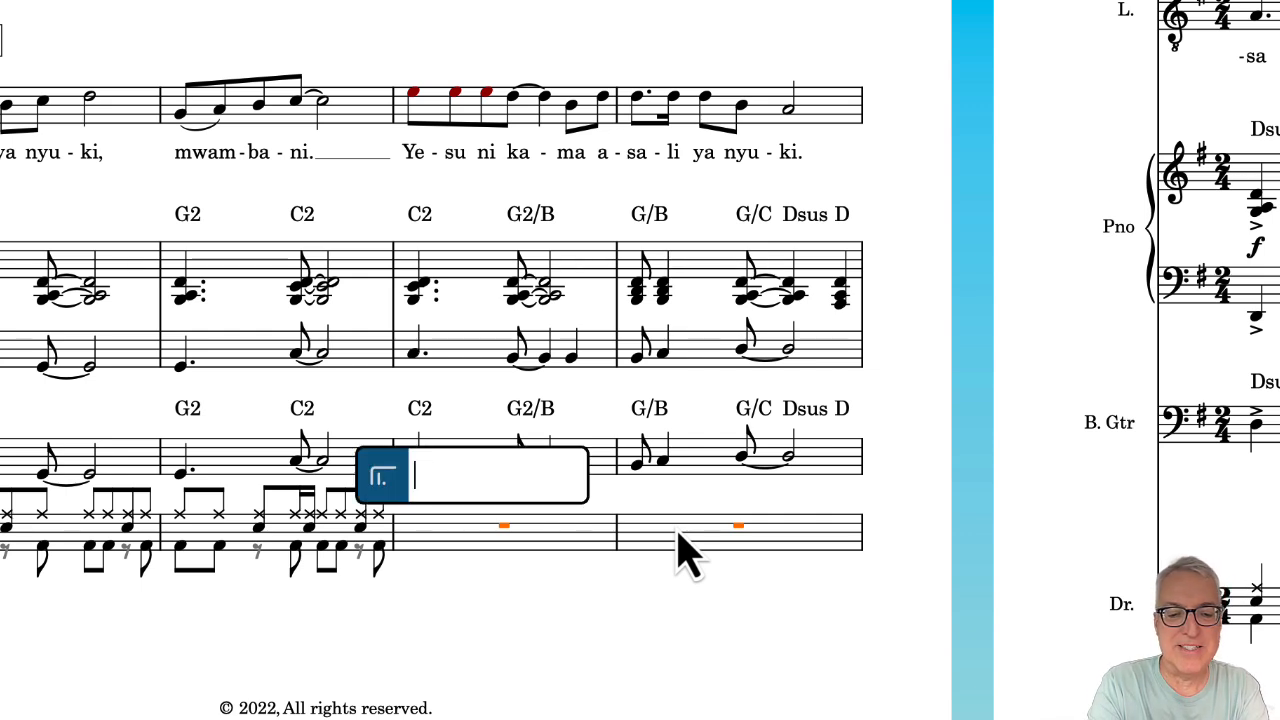
type("%")
key("Return")
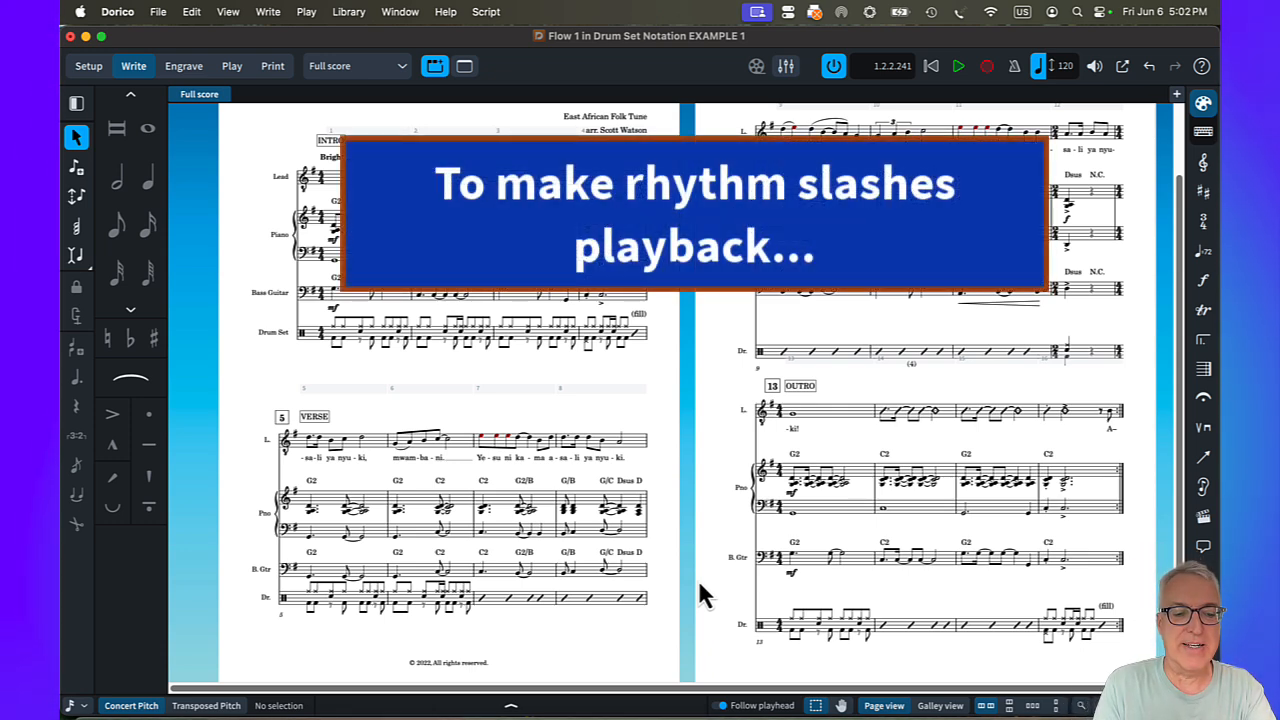
- Try turning off Play slash voices under the Rhythm Slashes settings of the Playback Options
key("shift+super+p")
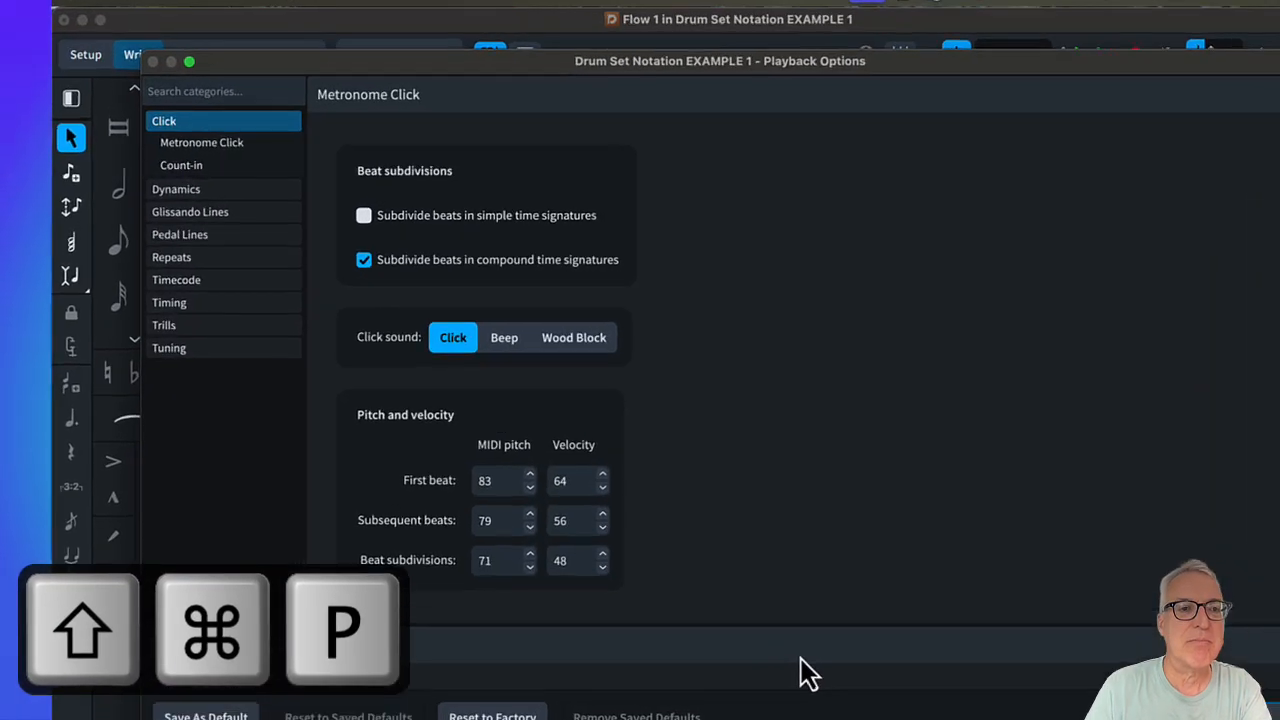
left_click(237, 340)
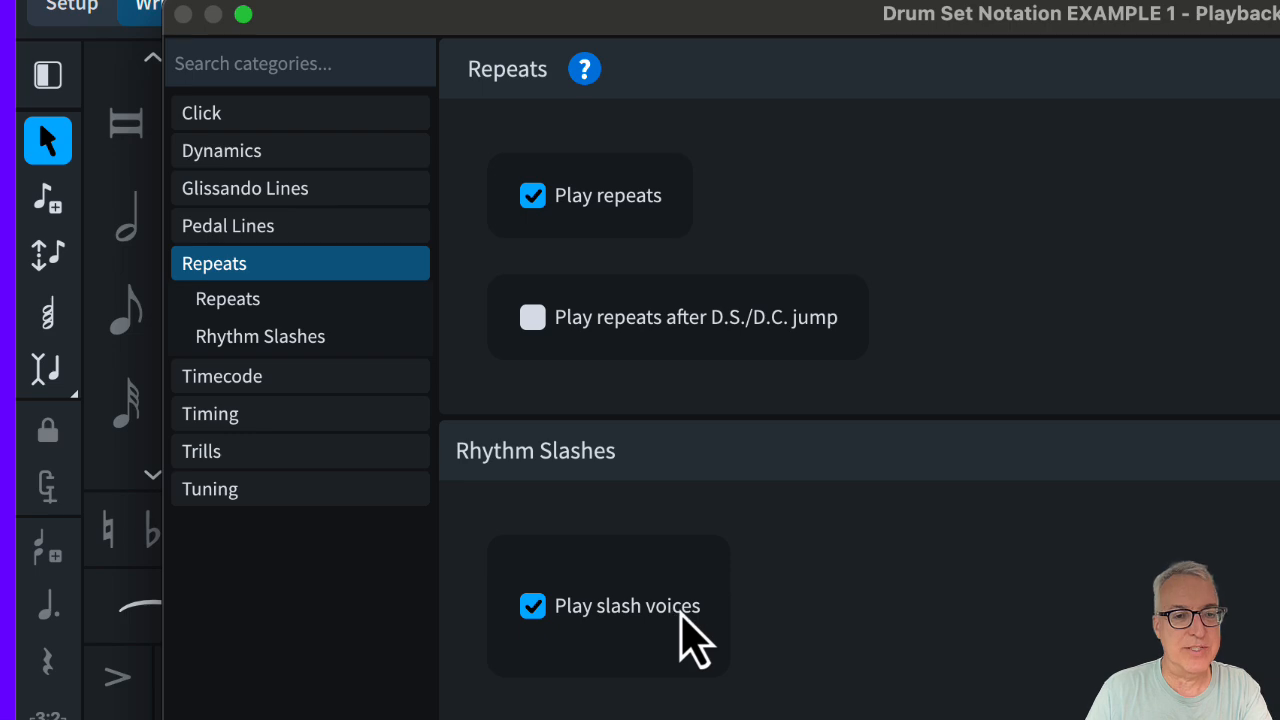
left_click(531, 610)
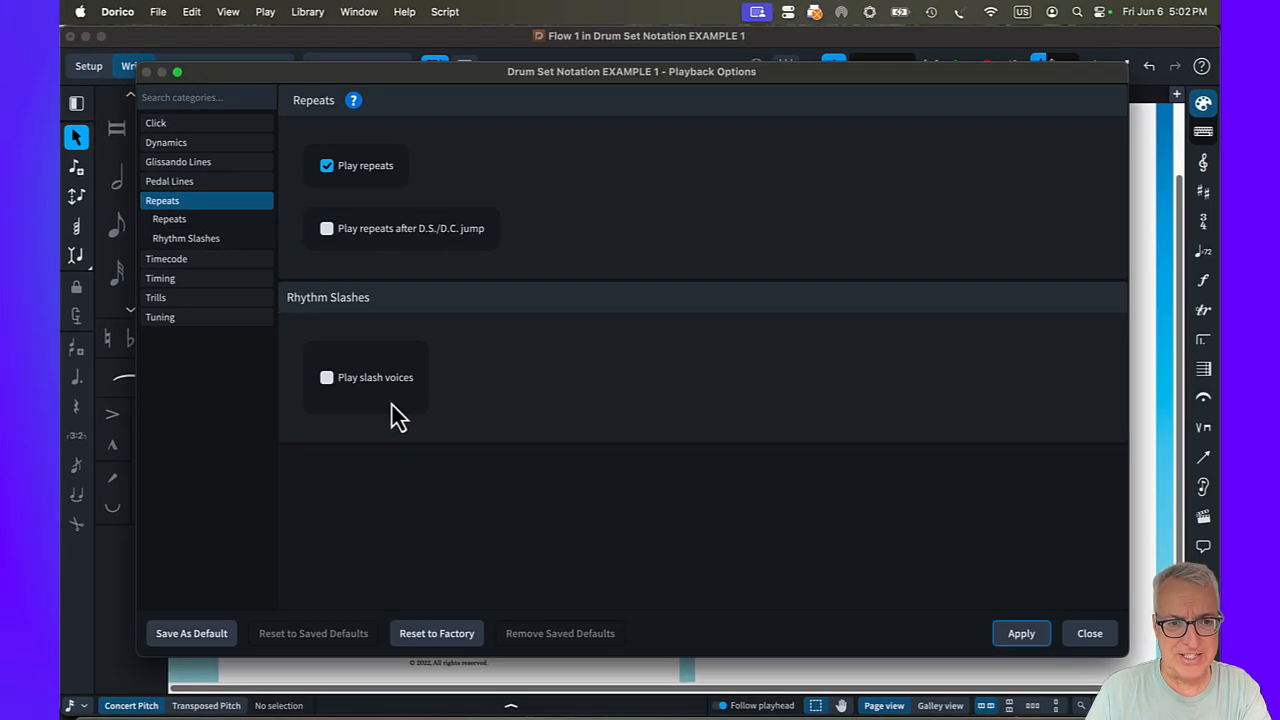
left_click(665, 606)
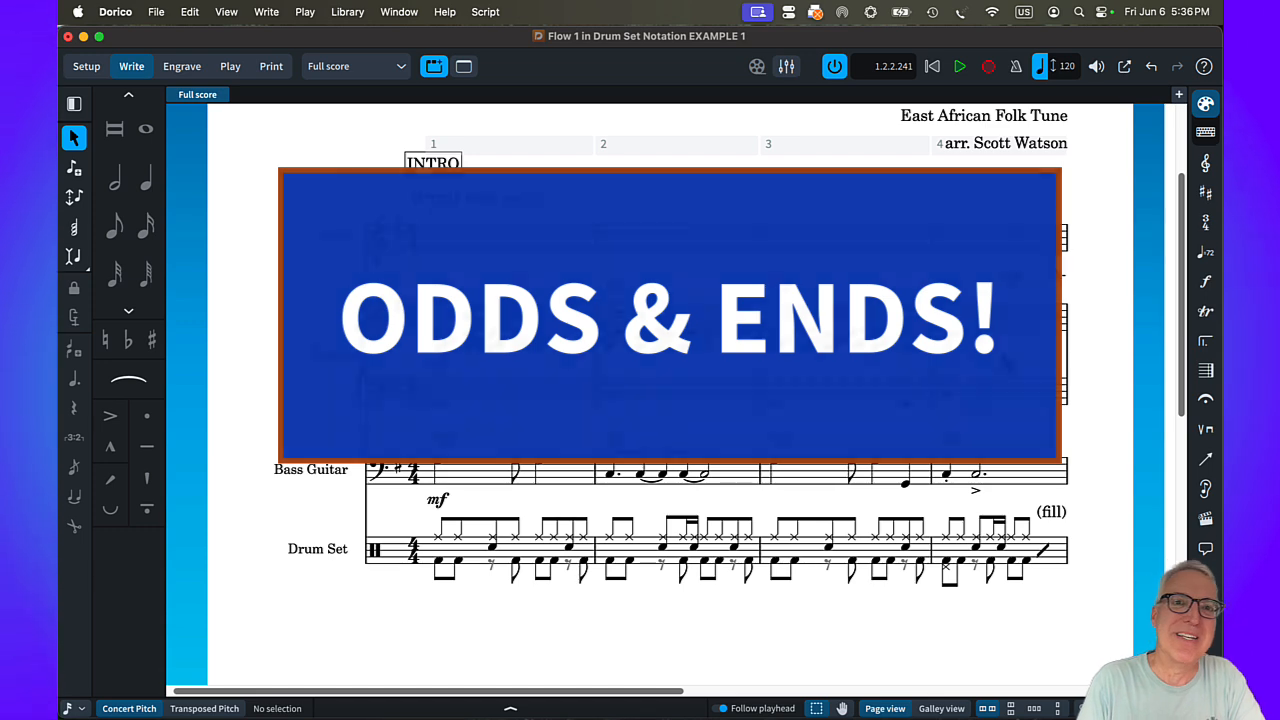
- Add the text "Ride Cym." above the first ride cymbal note of the intro's drum staff
left_click(439, 541)
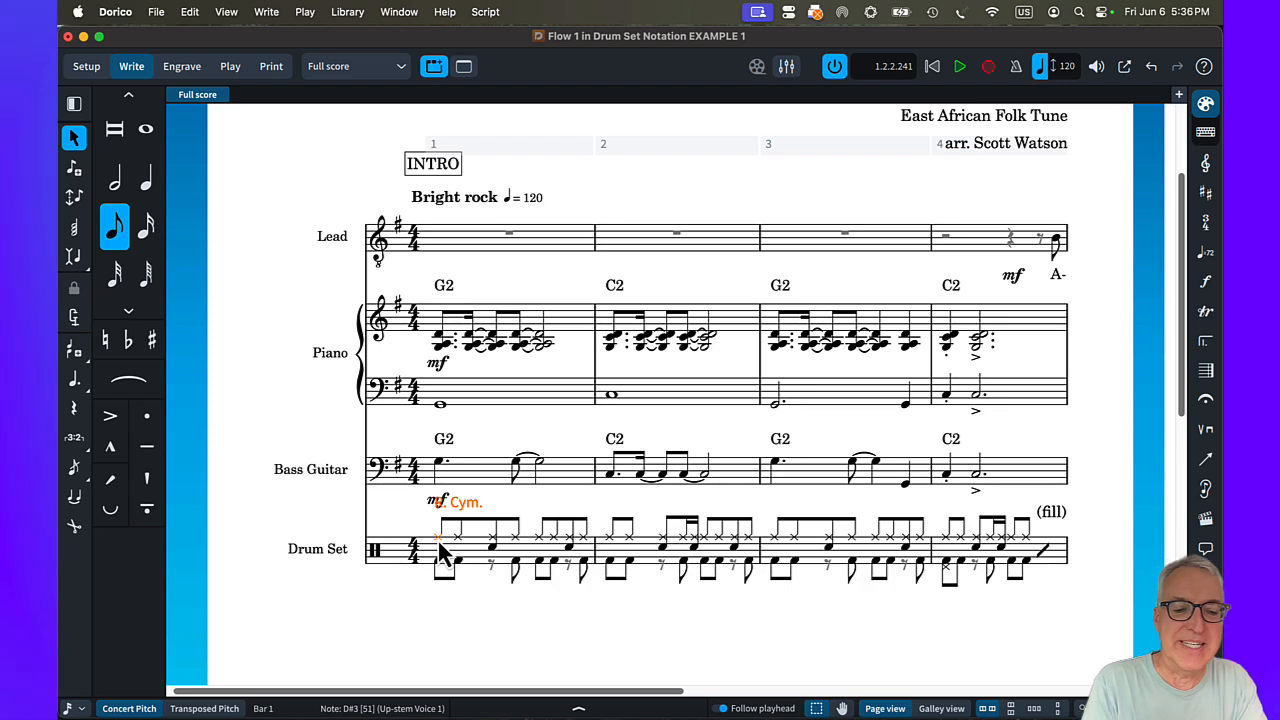
key("shift+x")
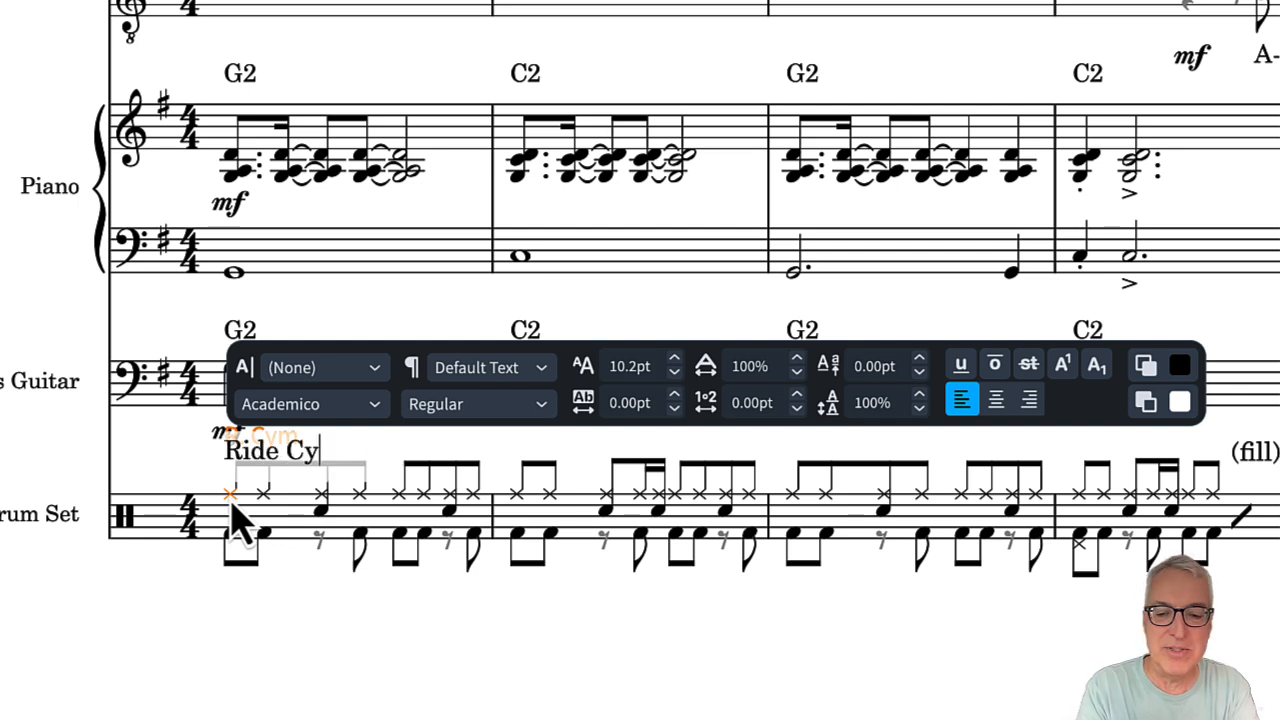
type("Ride Cym.")
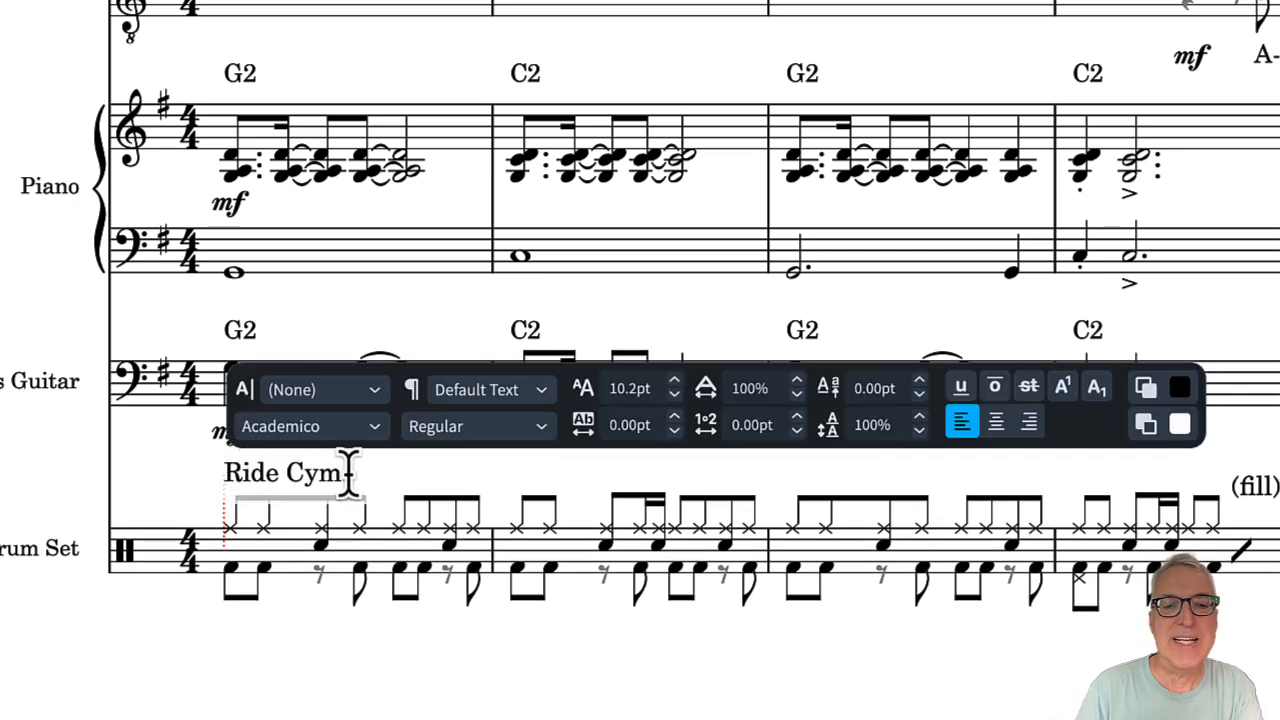
- Format the "Ride Cym." text as 8.5 pt italic and finish editing it
left_click_drag(348, 472, 221, 472)
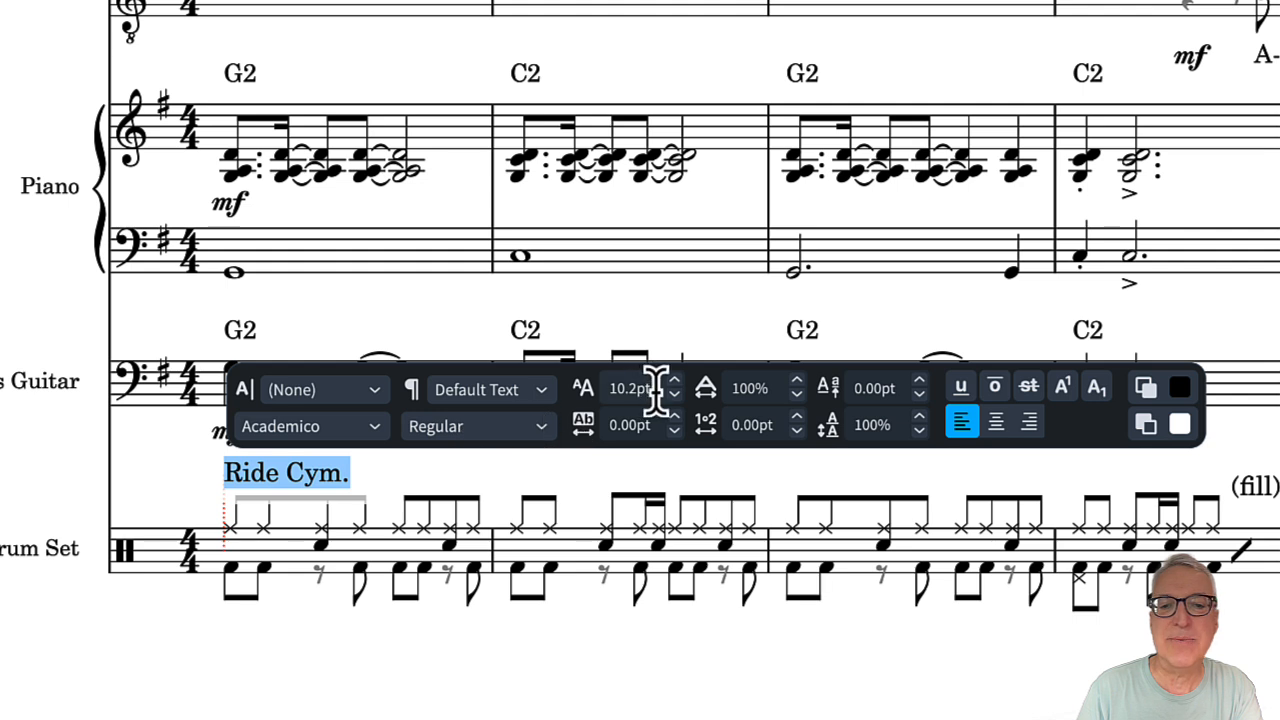
left_click(674, 395)
left_click(674, 395)
left_click(674, 395)
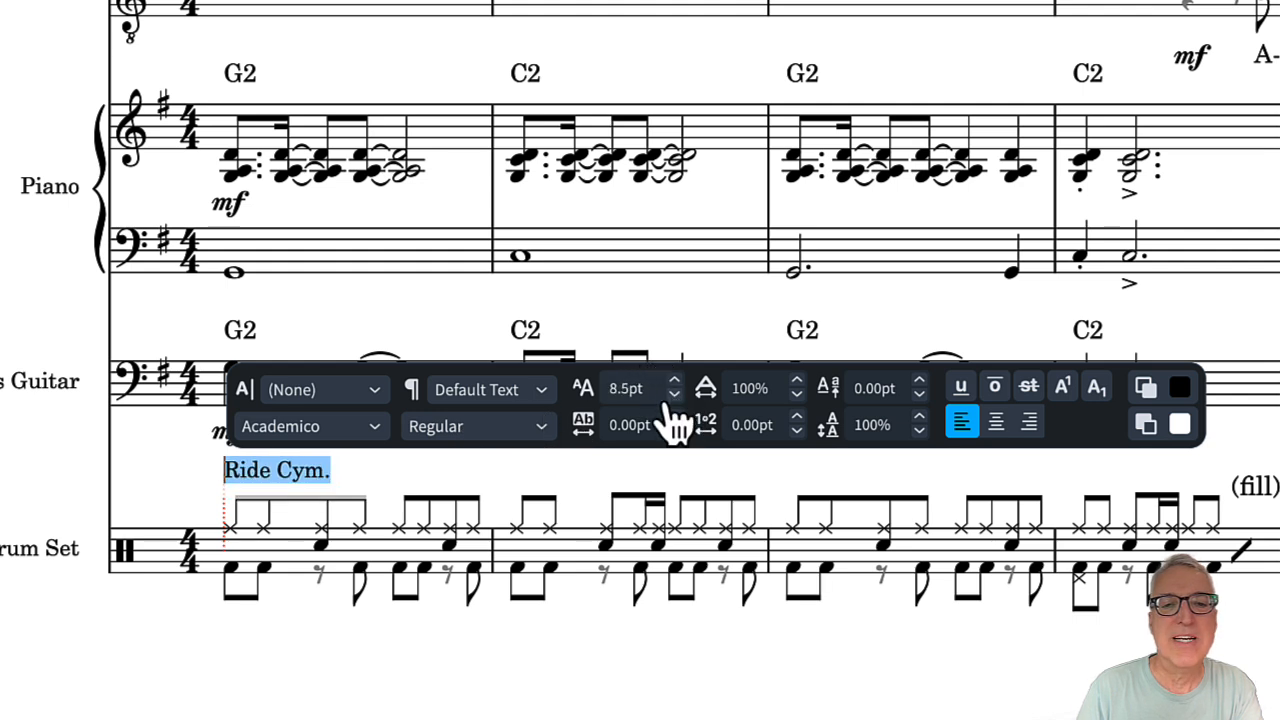
left_click(425, 430)
left_click(440, 495)
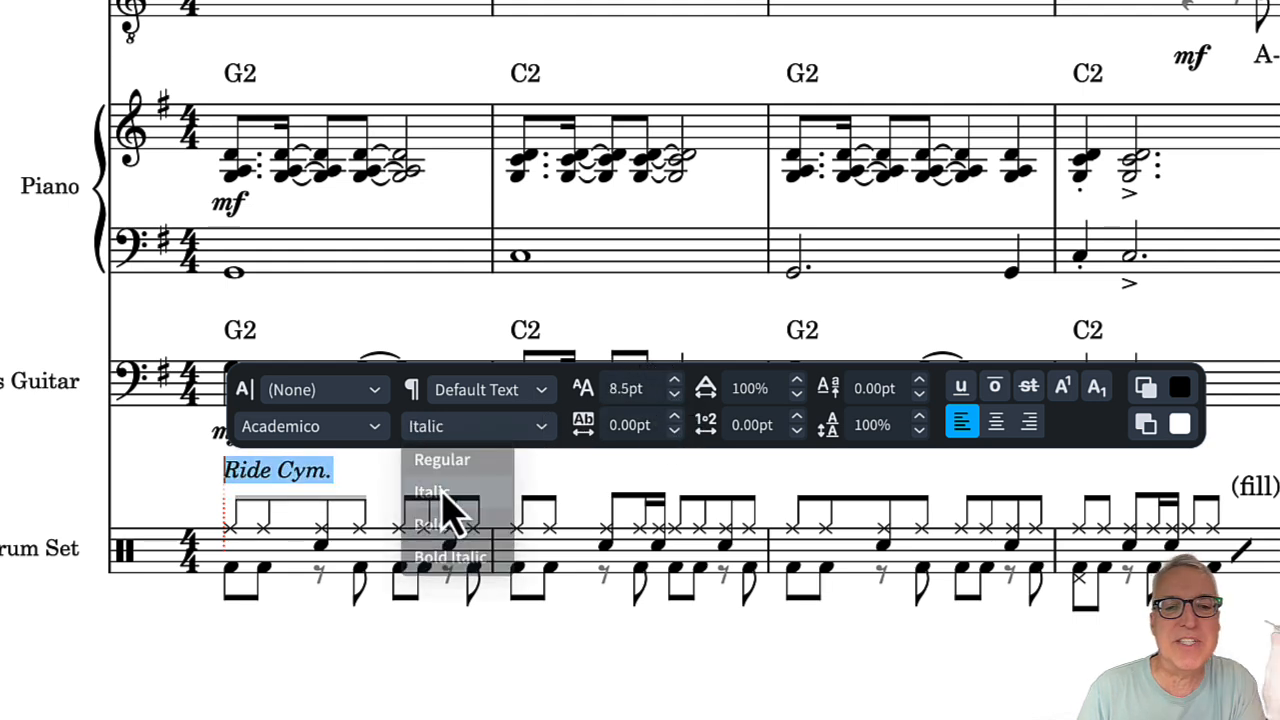
key("Escape")
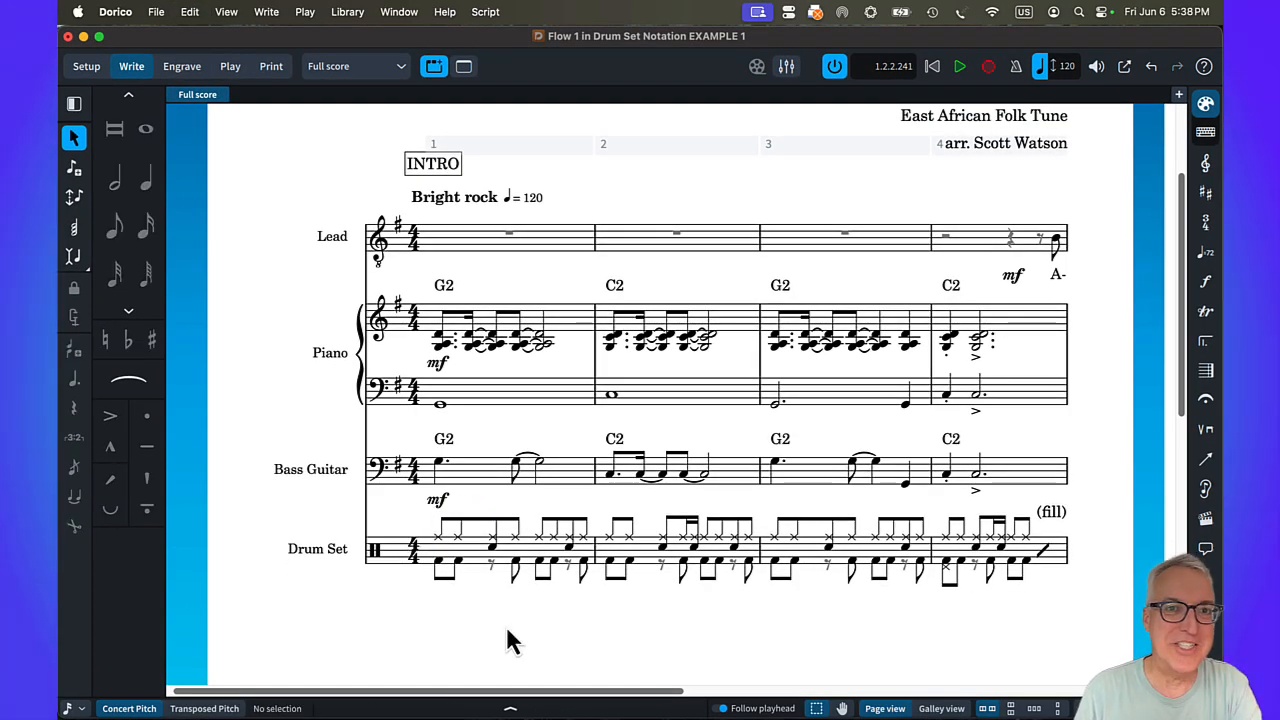
- Move the beat 2 snare note in bar 1 up to Tom 1, down to the floor tom and back to the snare drum
left_click(493, 548)
key("alt+Up")
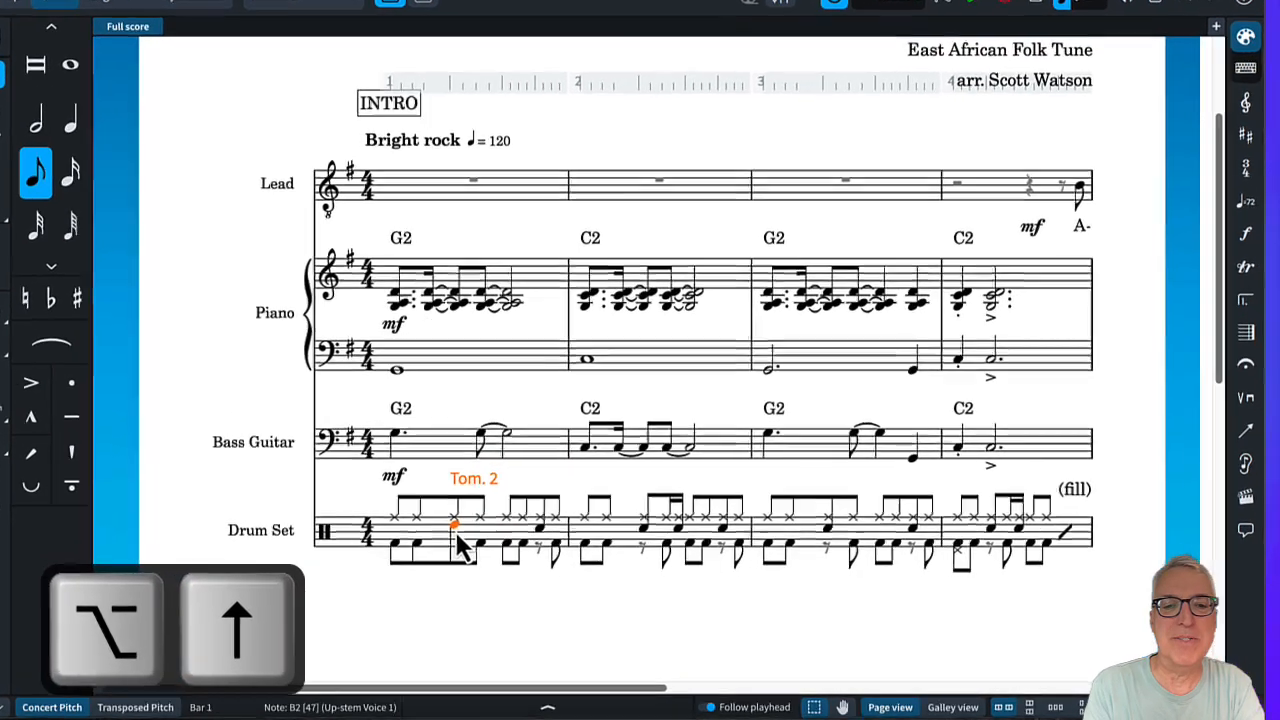
key("alt+Up")
key("alt+Up")
key("alt+Down")
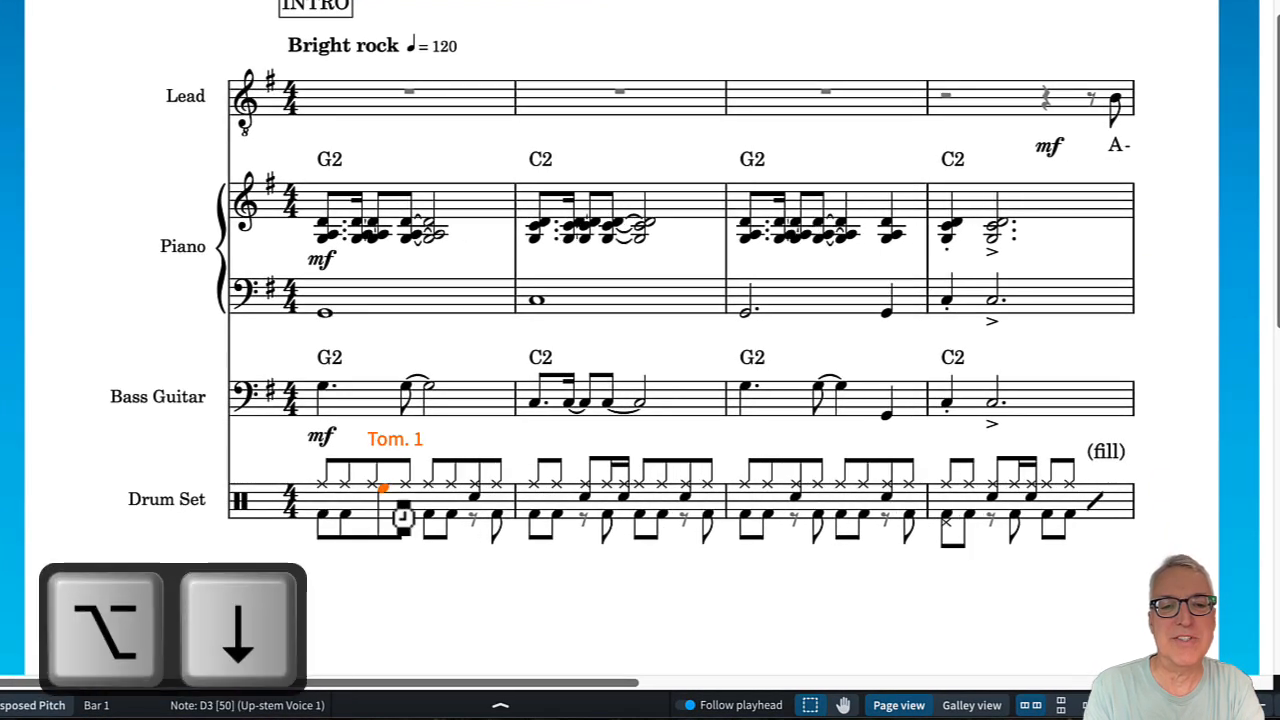
key("alt+Down")
key("alt+Down")
key("alt+Down")
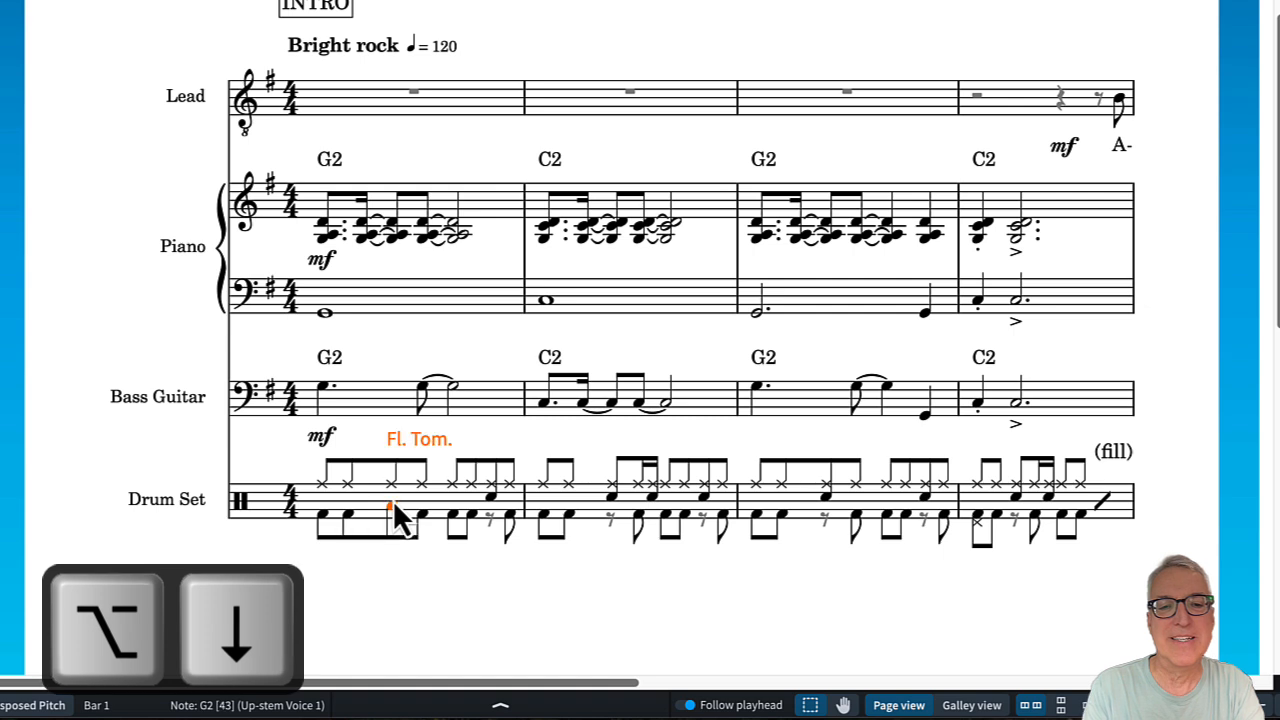
key("alt+Down")
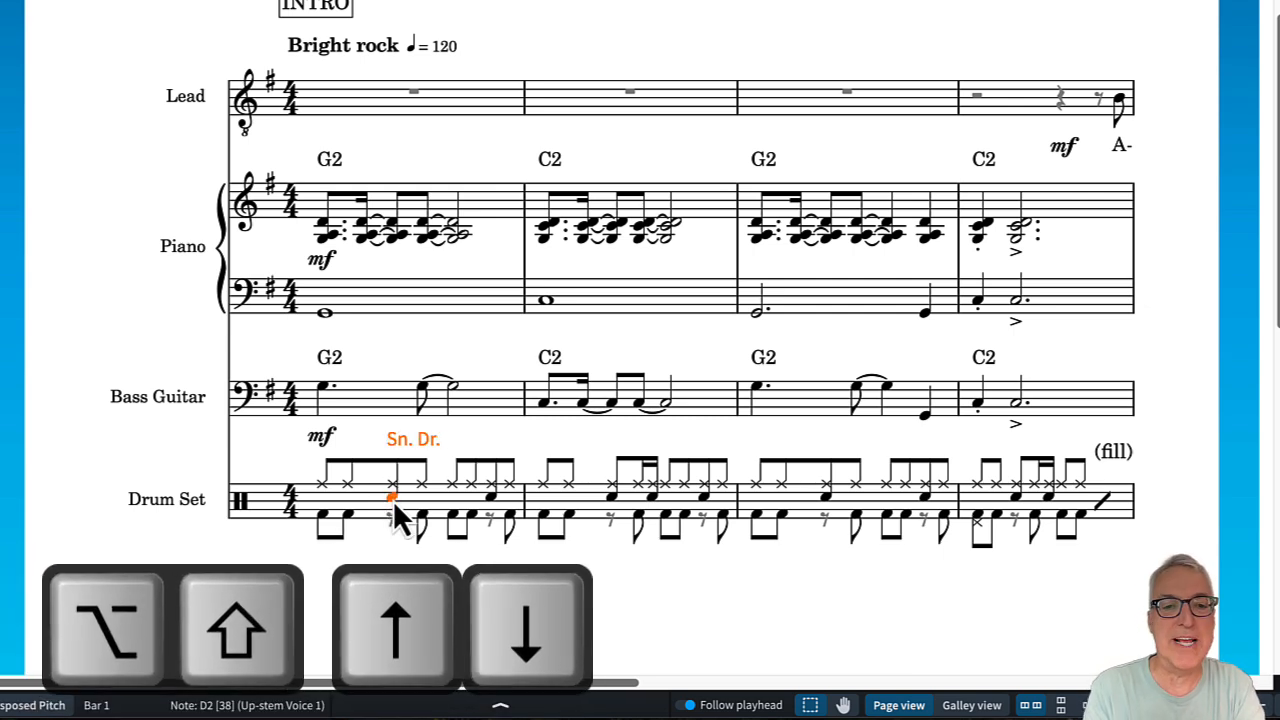
- Cycle the playing technique of the beat 2 snare note in bar 1 through Cross stick and Rim shot
key("alt+shift+Down")
key("alt+shift+Down")
key("alt+shift+Down")
key("alt+shift+Down")
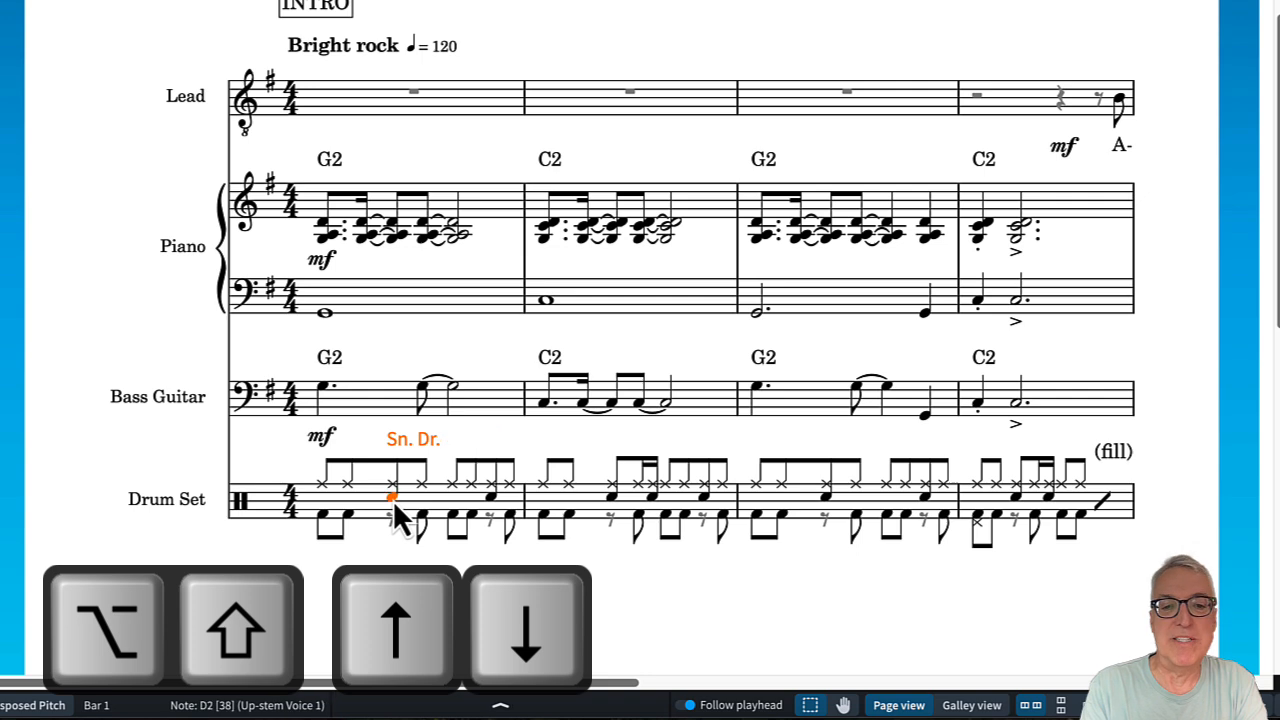
key("alt+shift+Down")
key("alt+shift+Down")
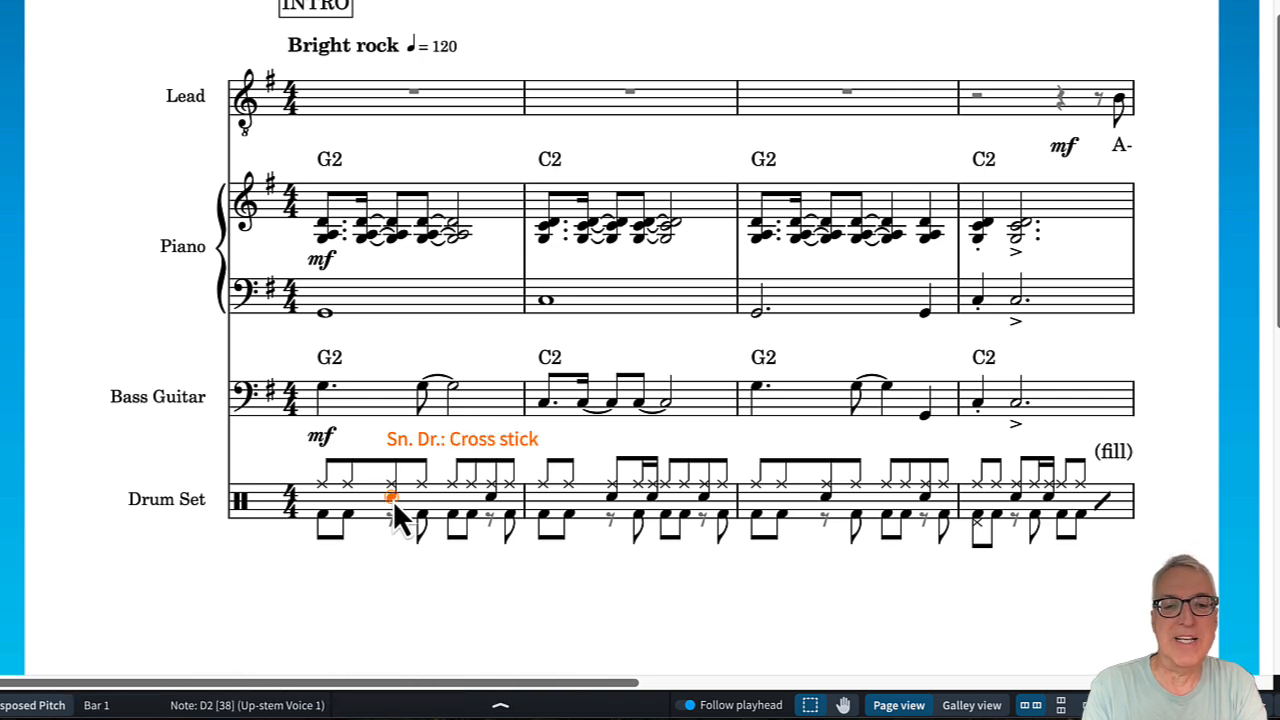
key("alt+shift+Down")
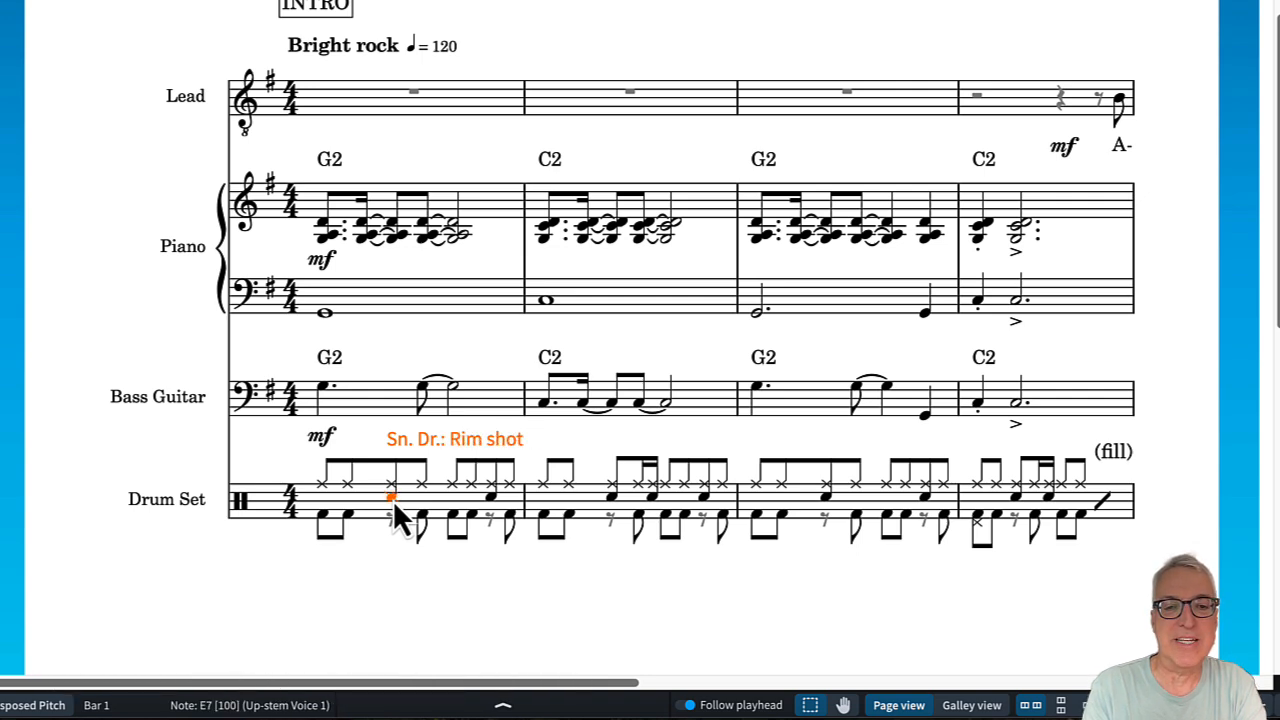
key("alt+shift+Down")
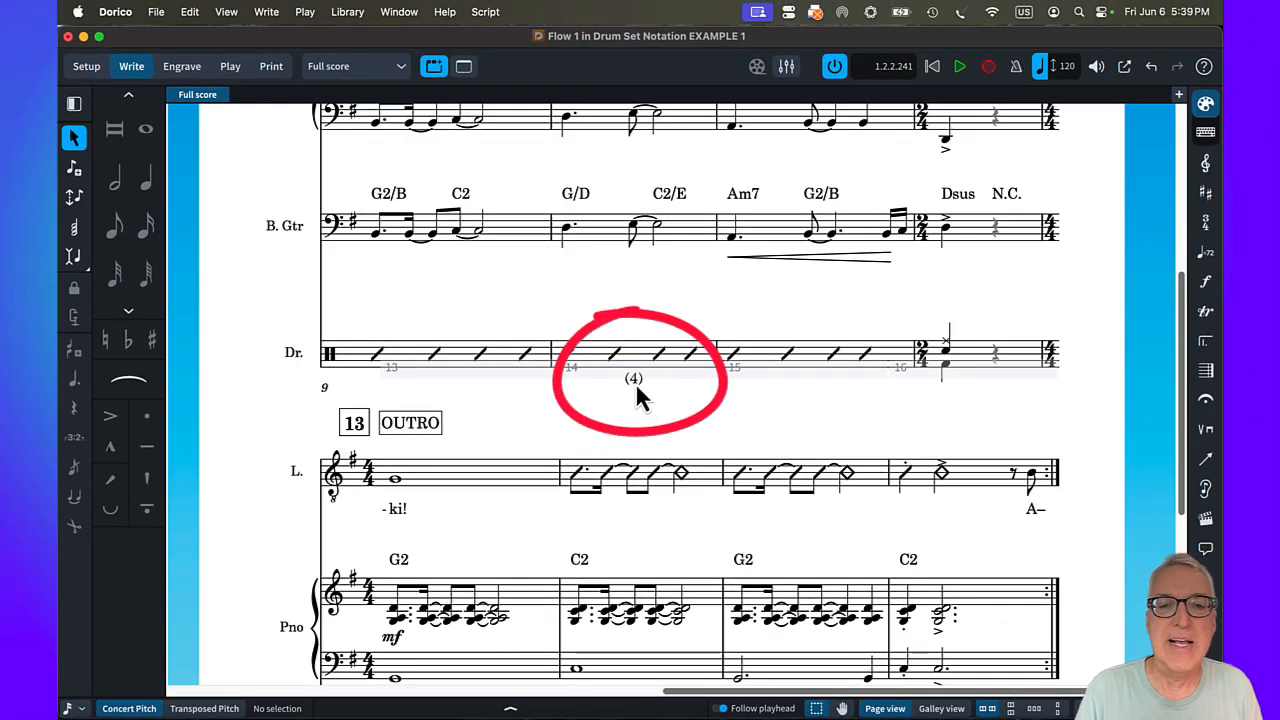
- Show the properties of the drum slash region spanning bars 7–11 and set its count frequency to 4
left_click(636, 385)
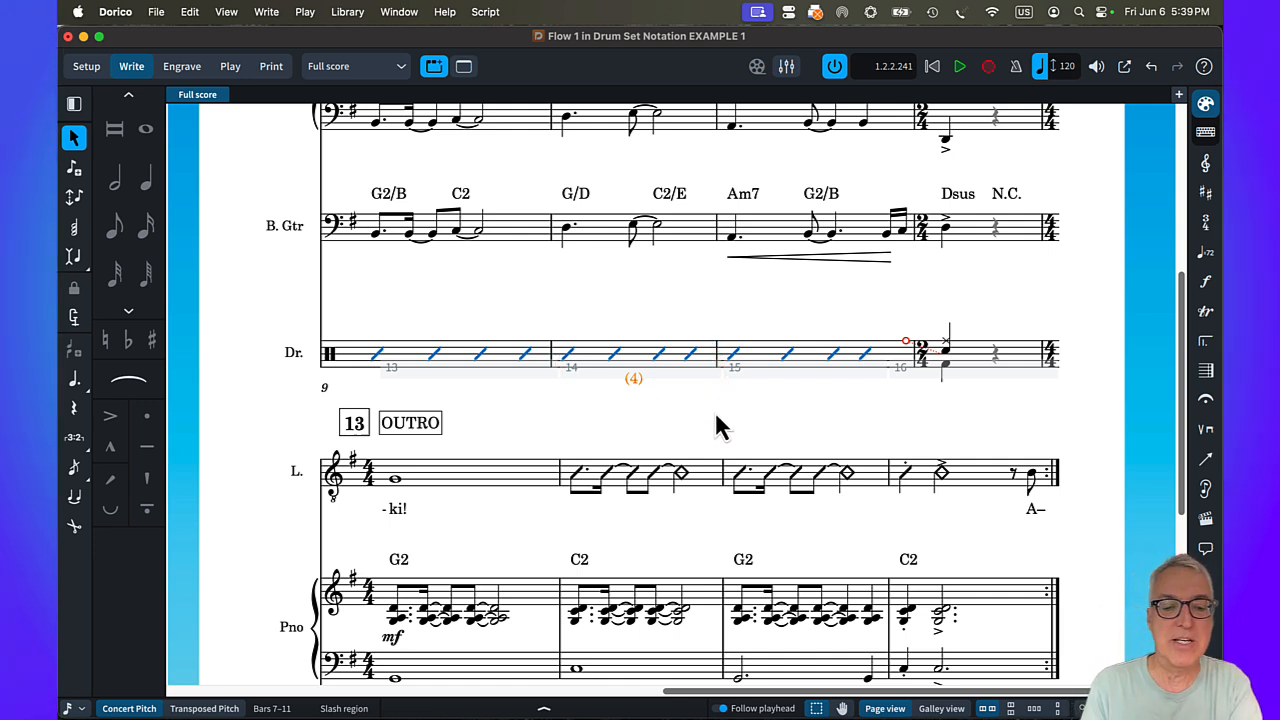
key("super+8")
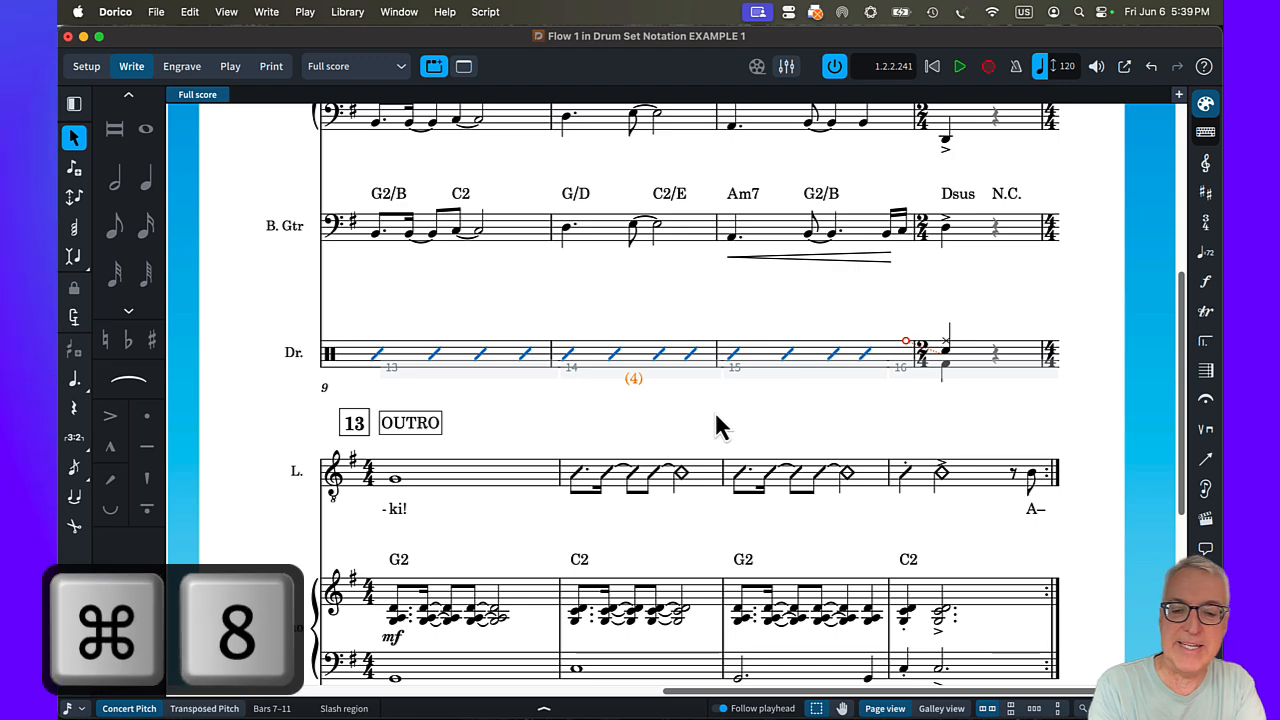
key("super+8")
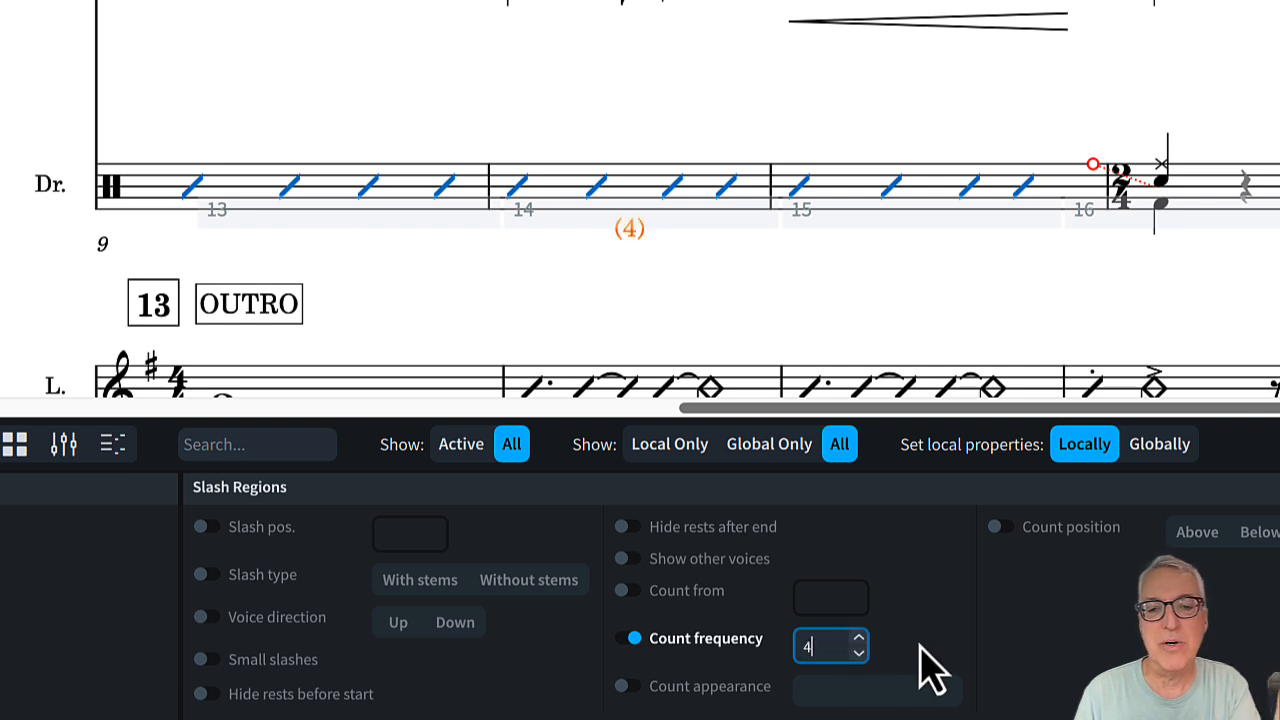
- Override the slash region's count appearance, trying Without parentheses before choosing Do not show
left_click(630, 687)
left_click(849, 700)
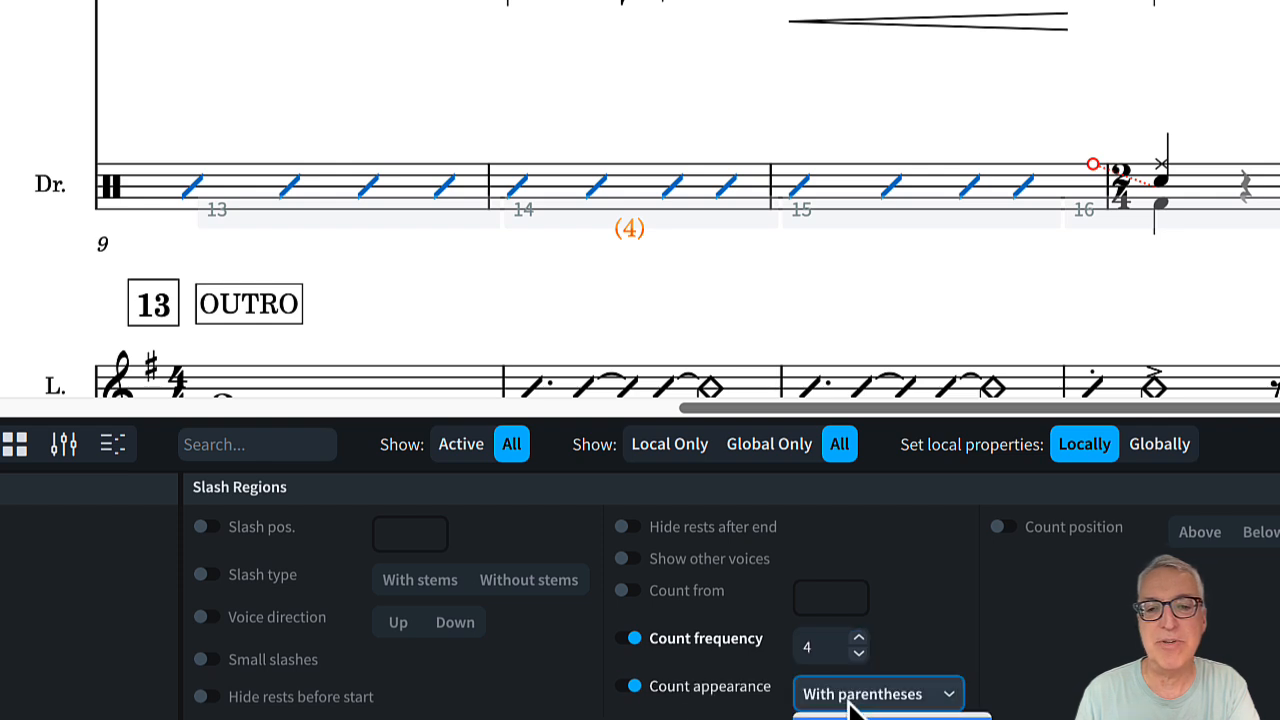
left_click(860, 718)
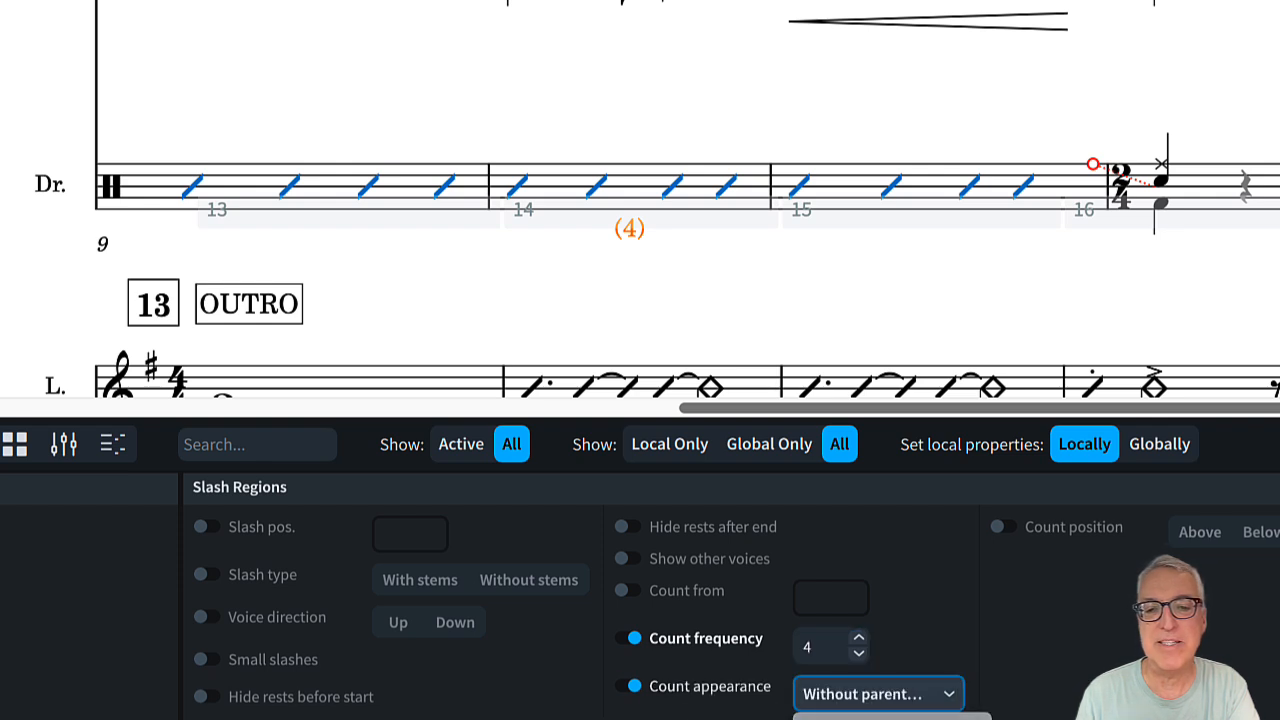
left_click(859, 704)
left_click(860, 718)
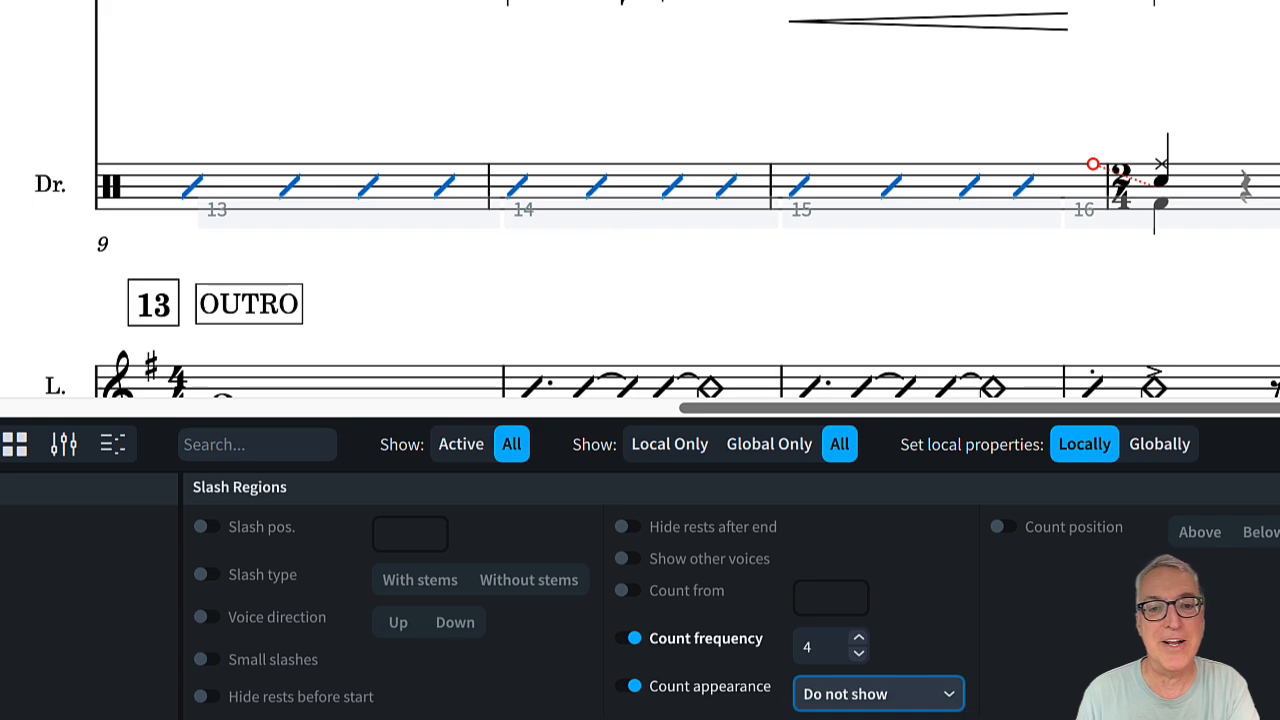
left_click(862, 705)
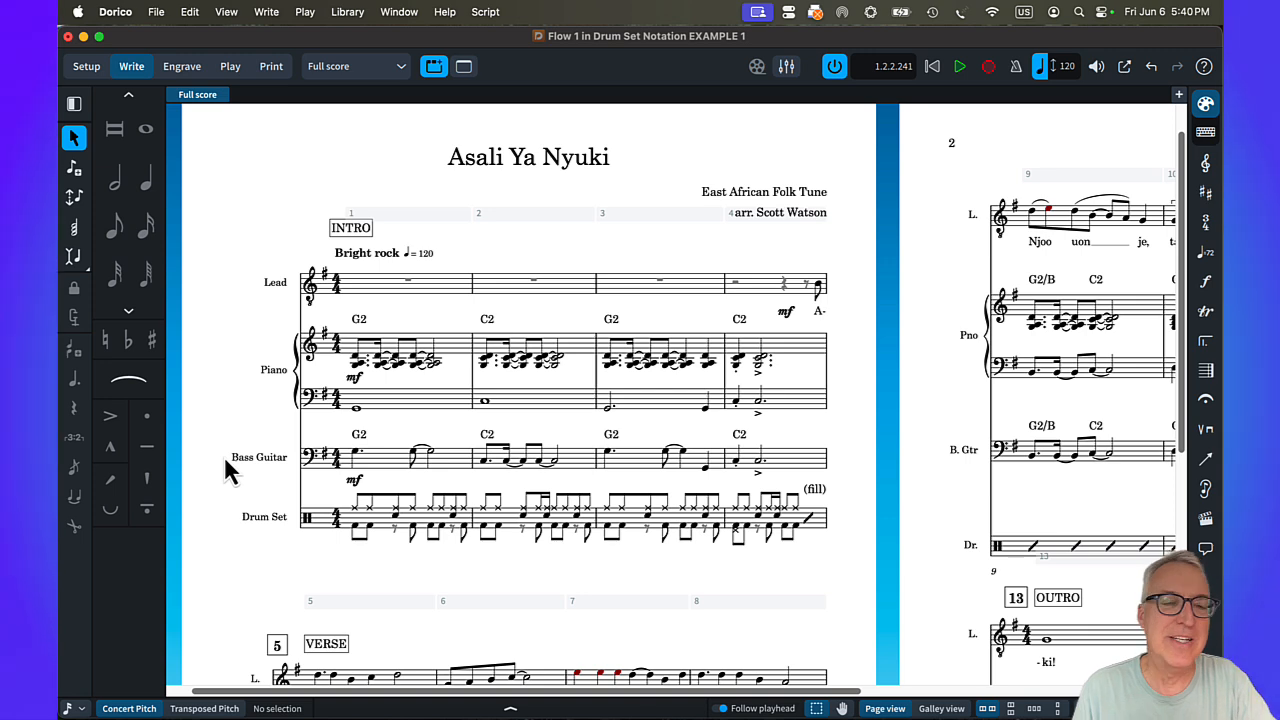
- Set the default rhythmic feel for playback to Medium swing 8ths, apply it, and play from the first kick drum note in bar 1
key("shift+super+p")
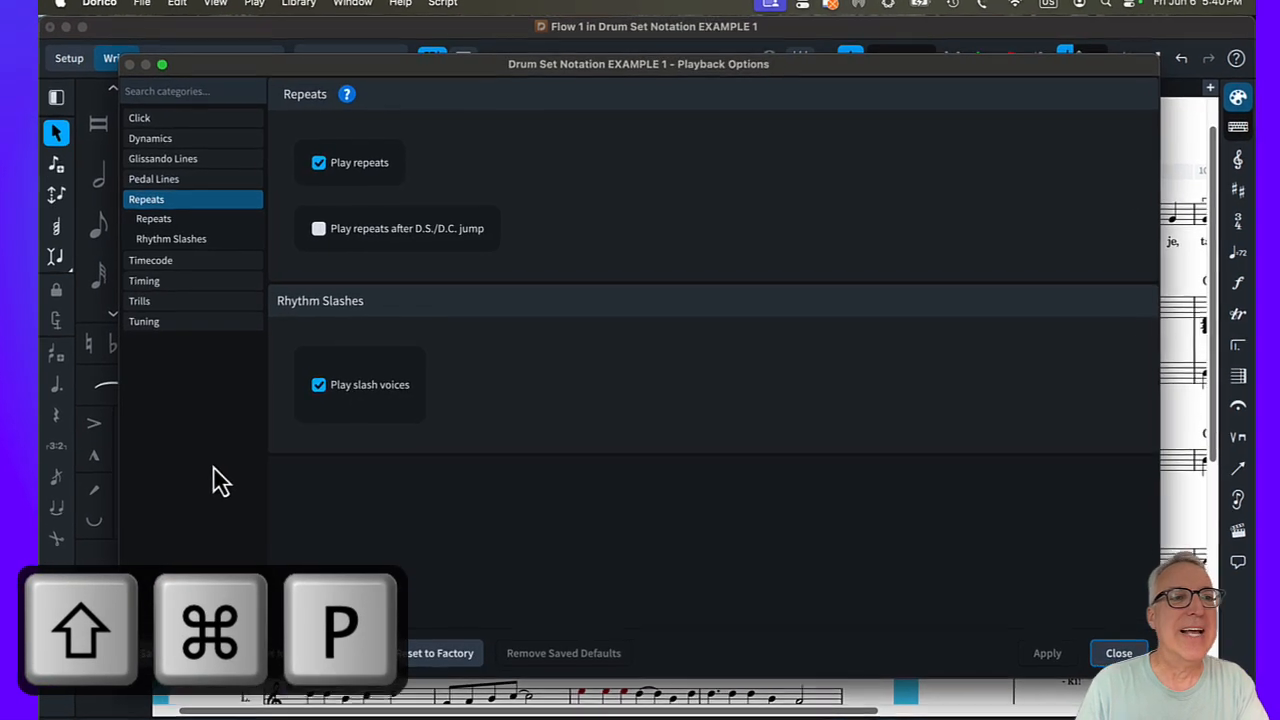
left_click(185, 280)
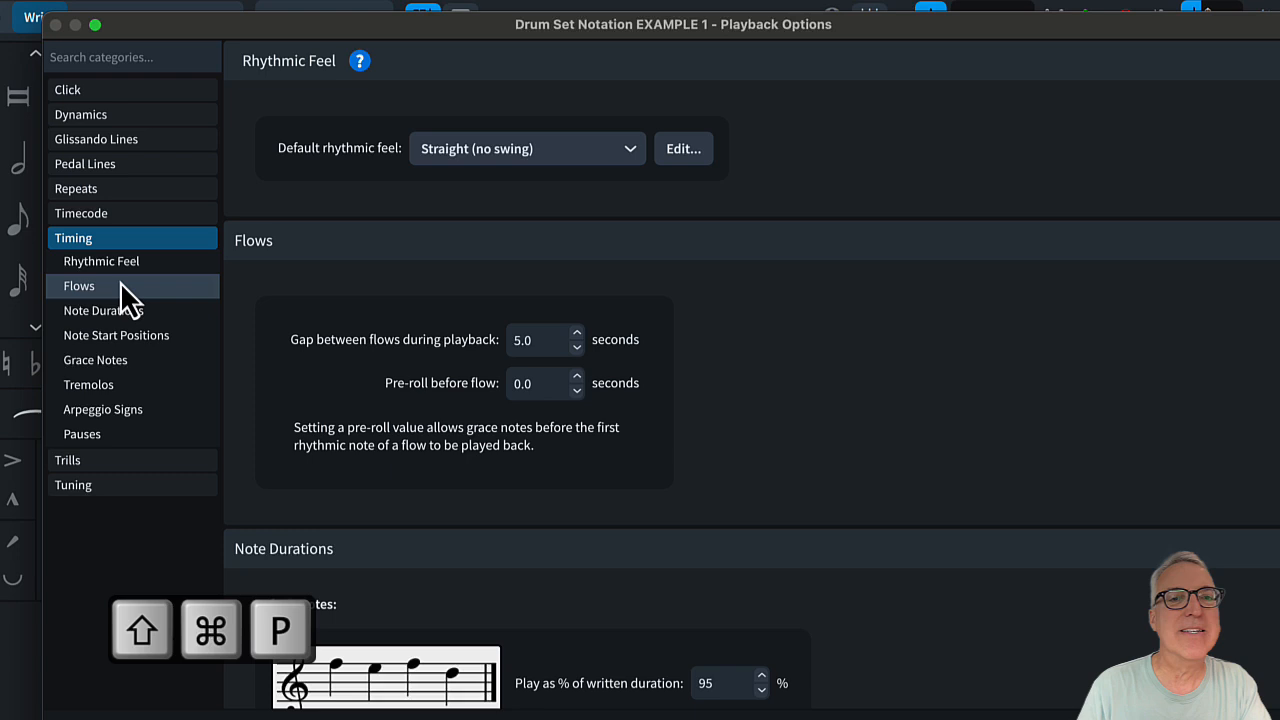
left_click(448, 154)
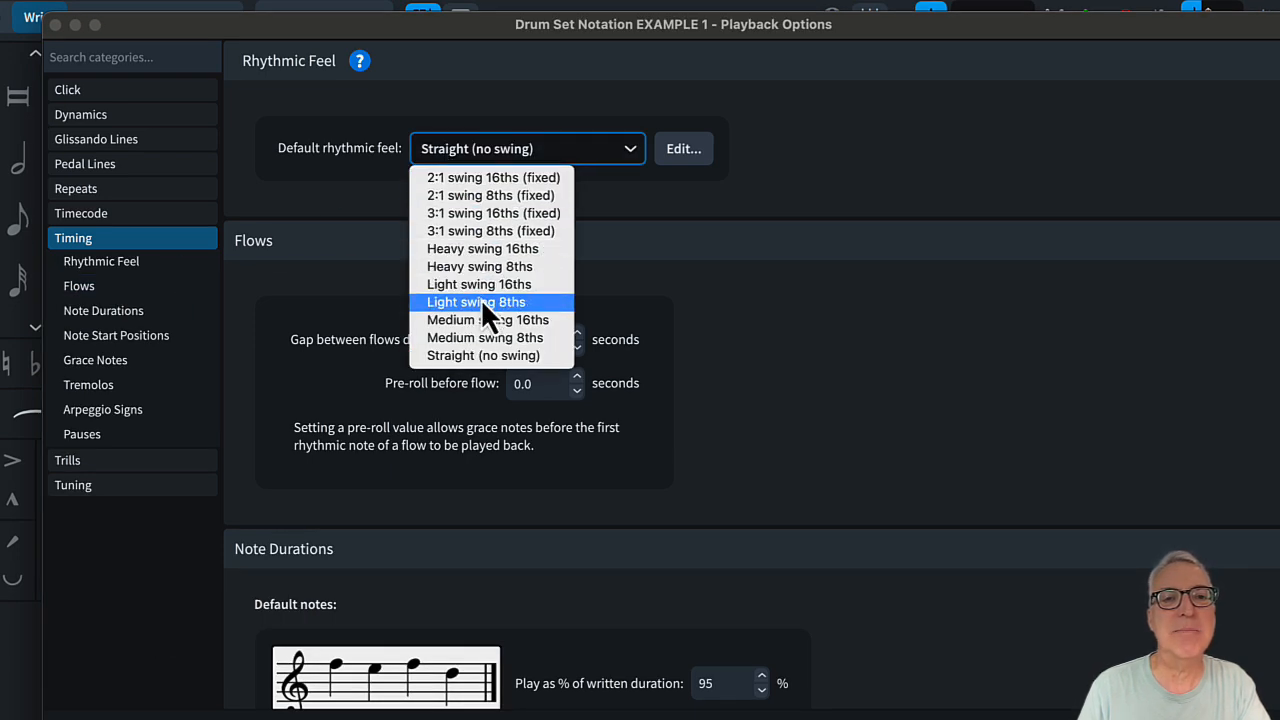
left_click(480, 337)
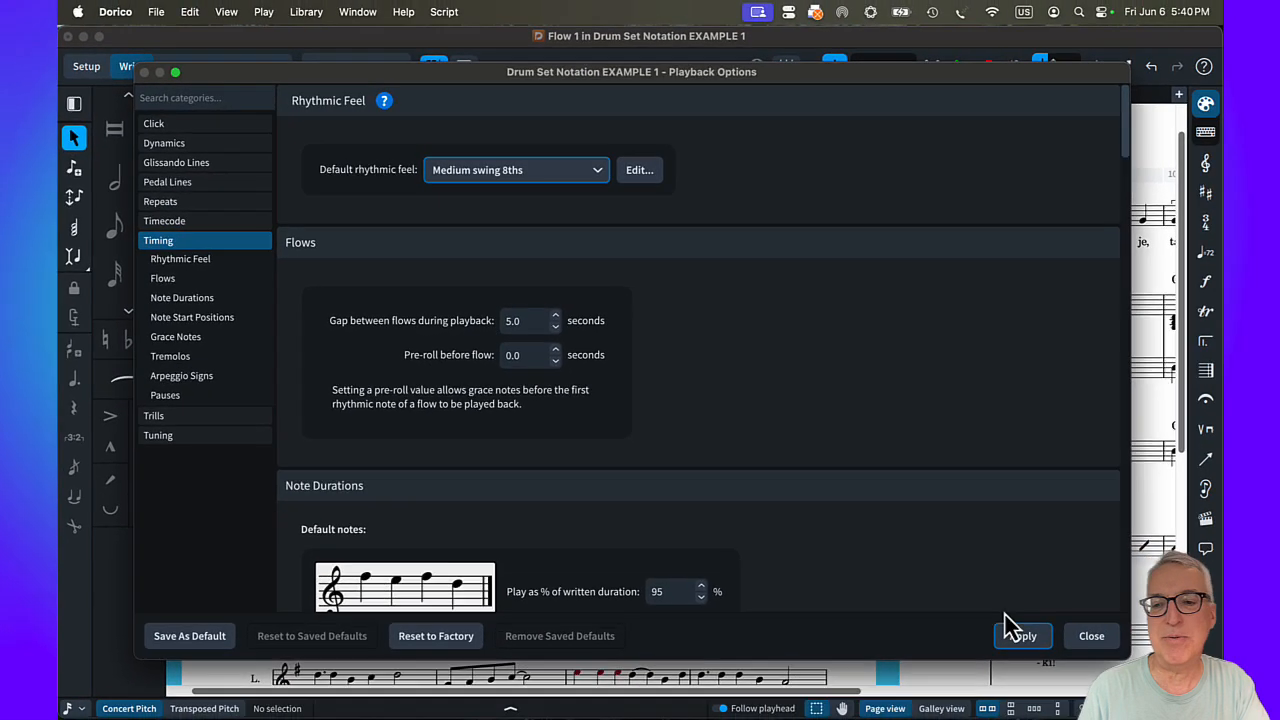
left_click(1021, 636)
left_click(1091, 636)
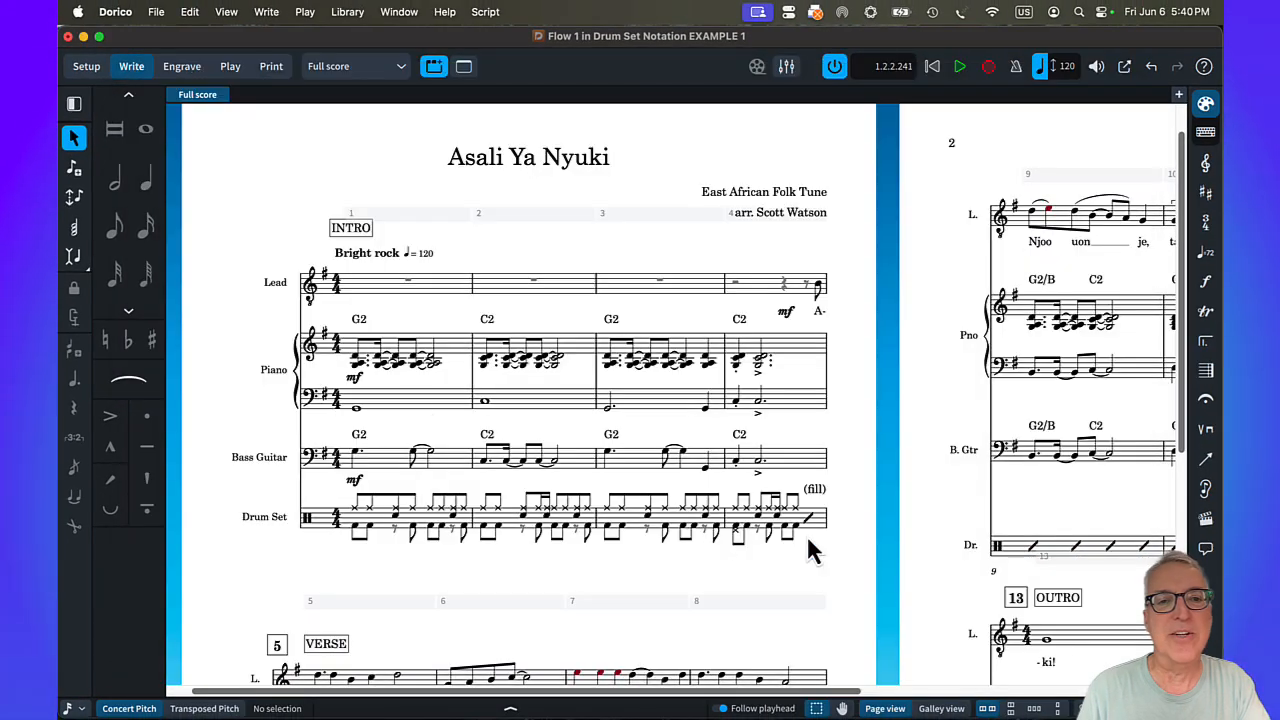
left_click(355, 526)
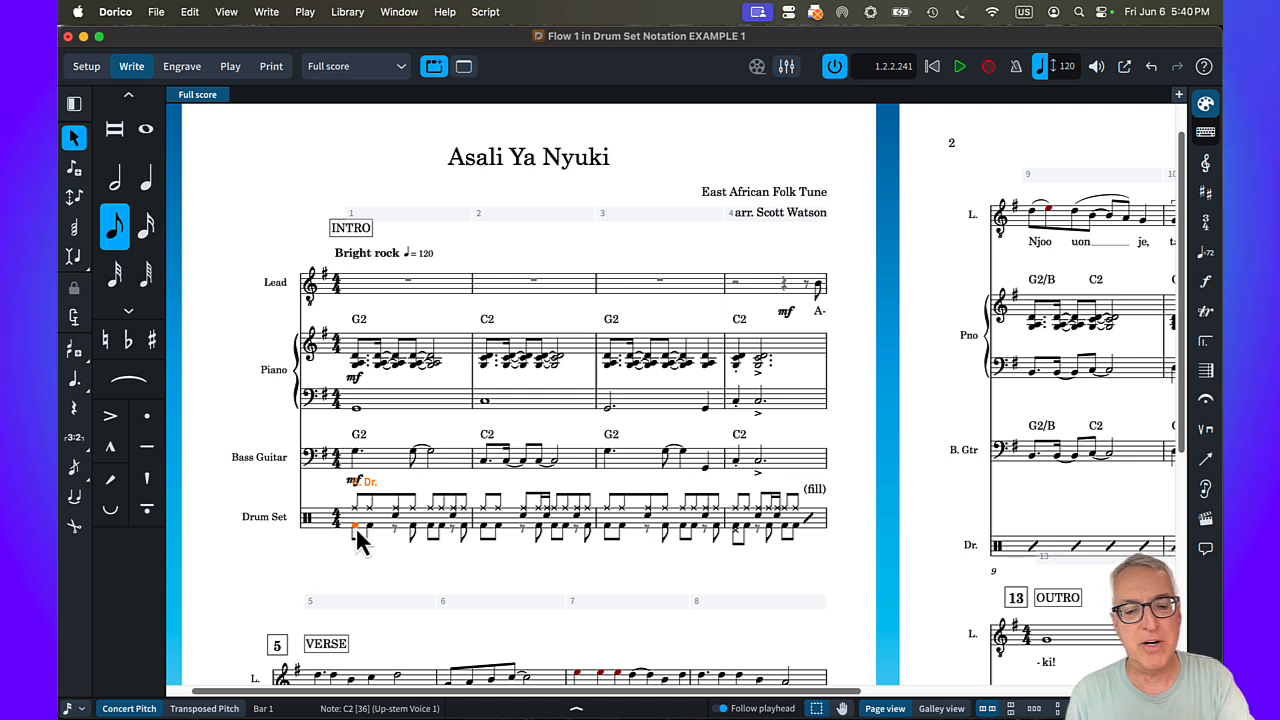
key("p")
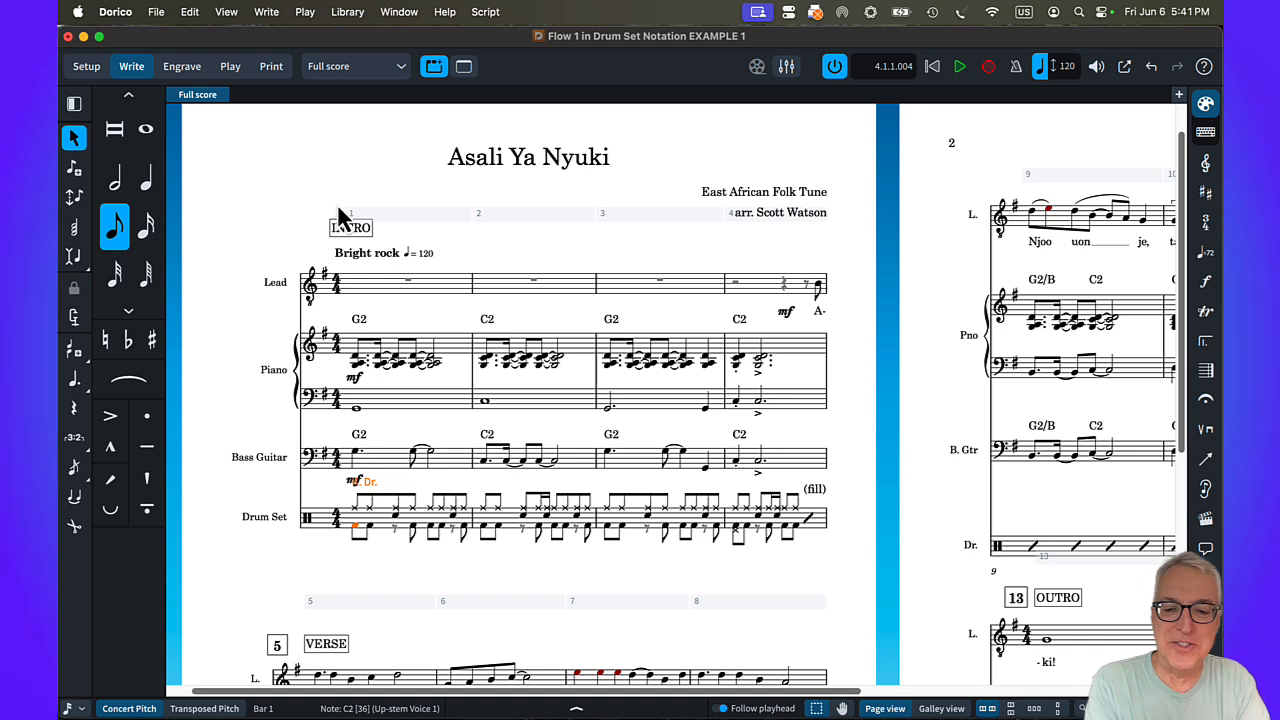
- Return the default rhythmic feel for playback to Straight (no swing) and apply it
key("super+shift+p")
left_click(456, 169)
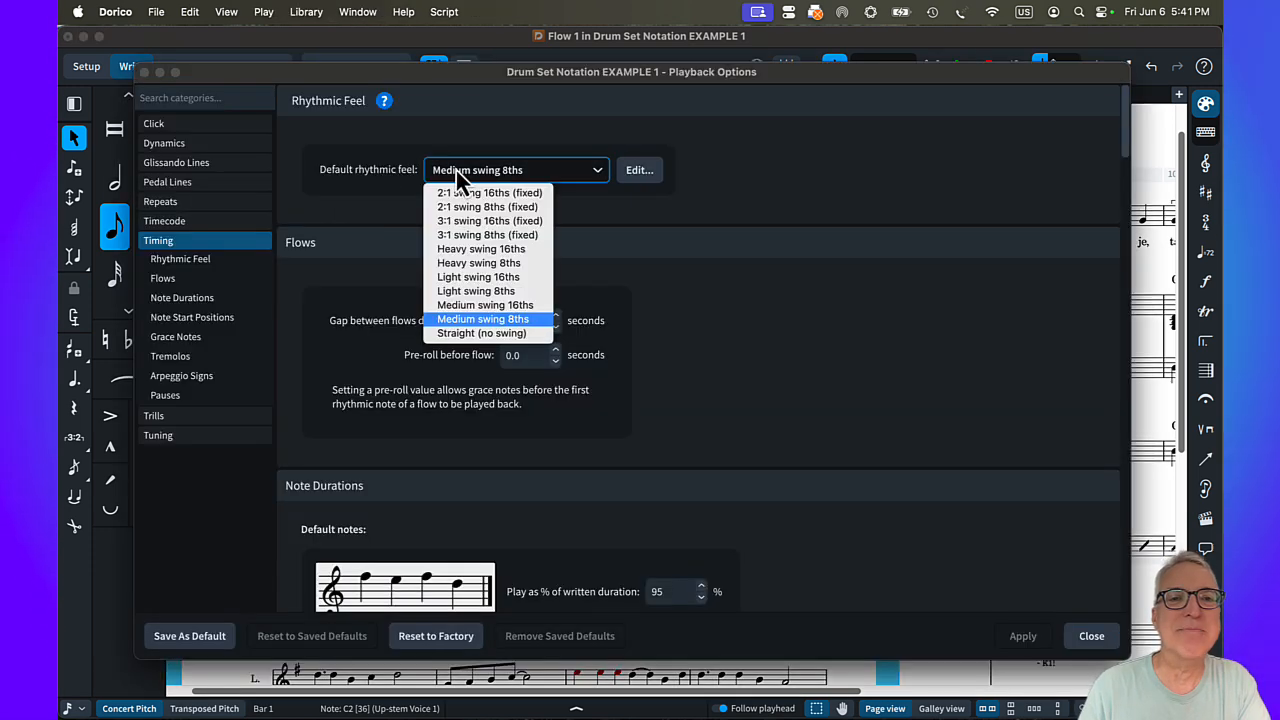
left_click(470, 334)
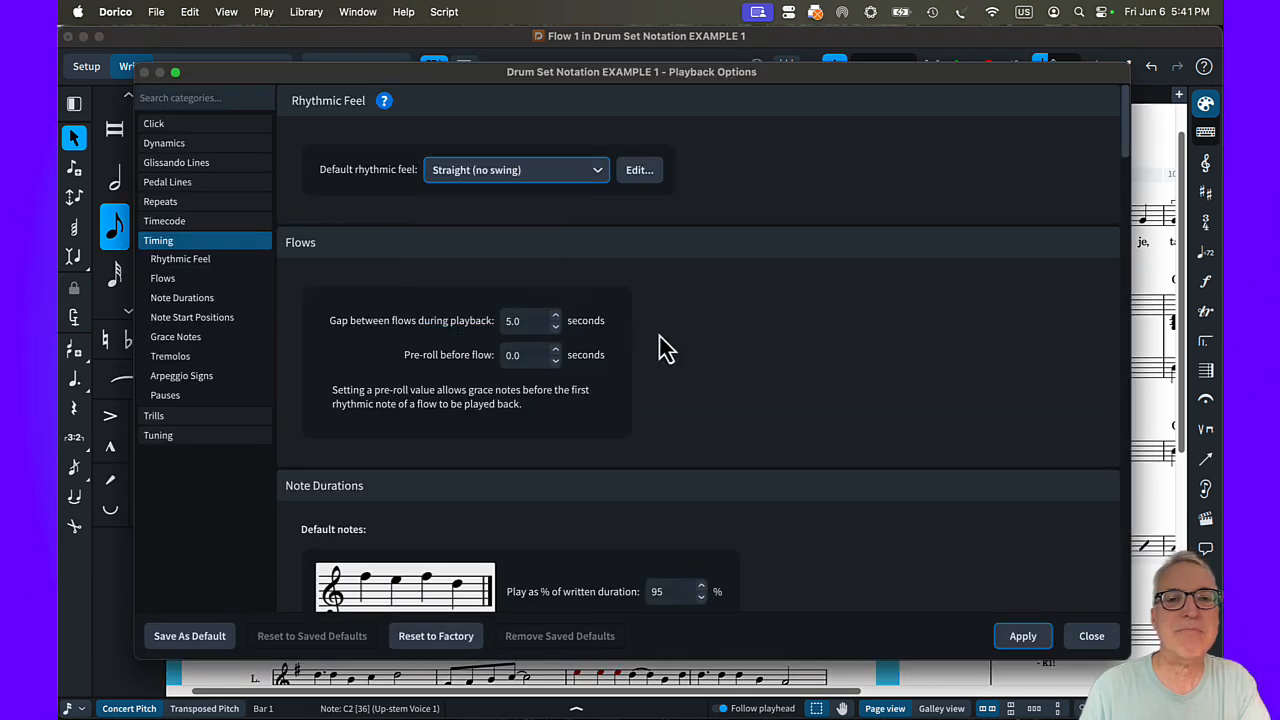
left_click(1020, 640)
left_click(1090, 640)
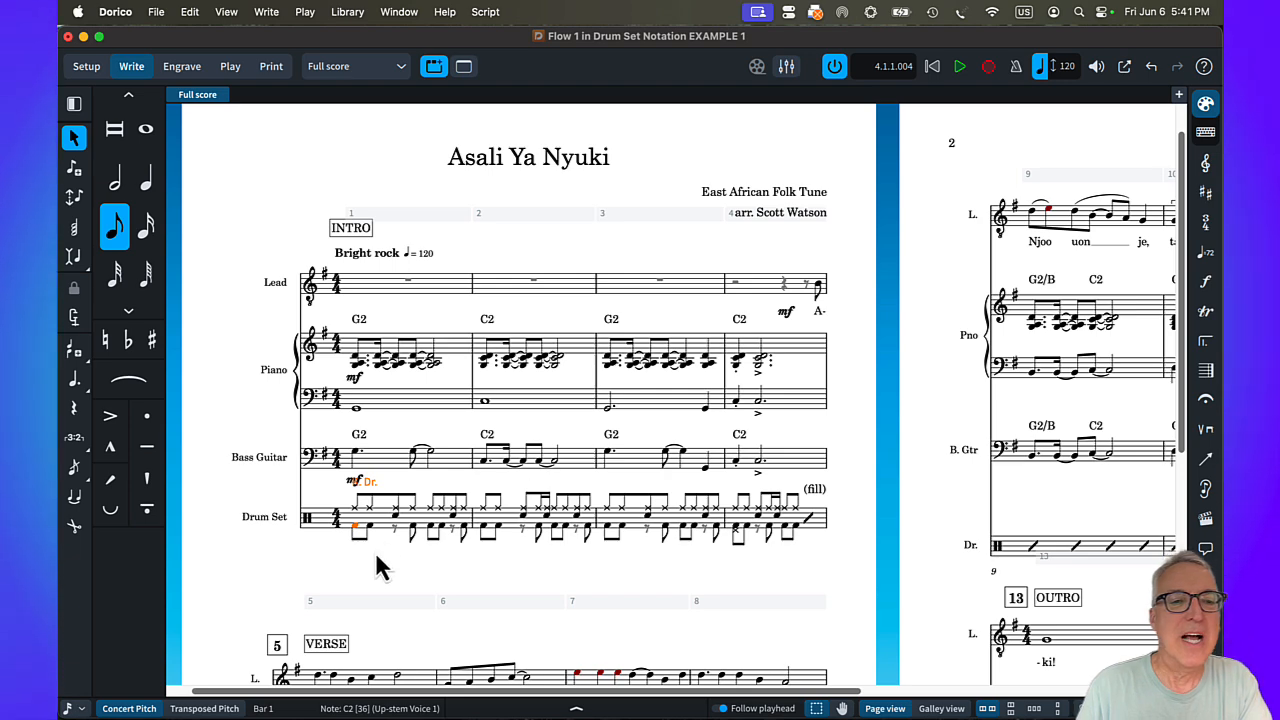
- Add a Medium swing 8ths rhythmic feel at the first kick drum note of bar 1
left_click(285, 559)
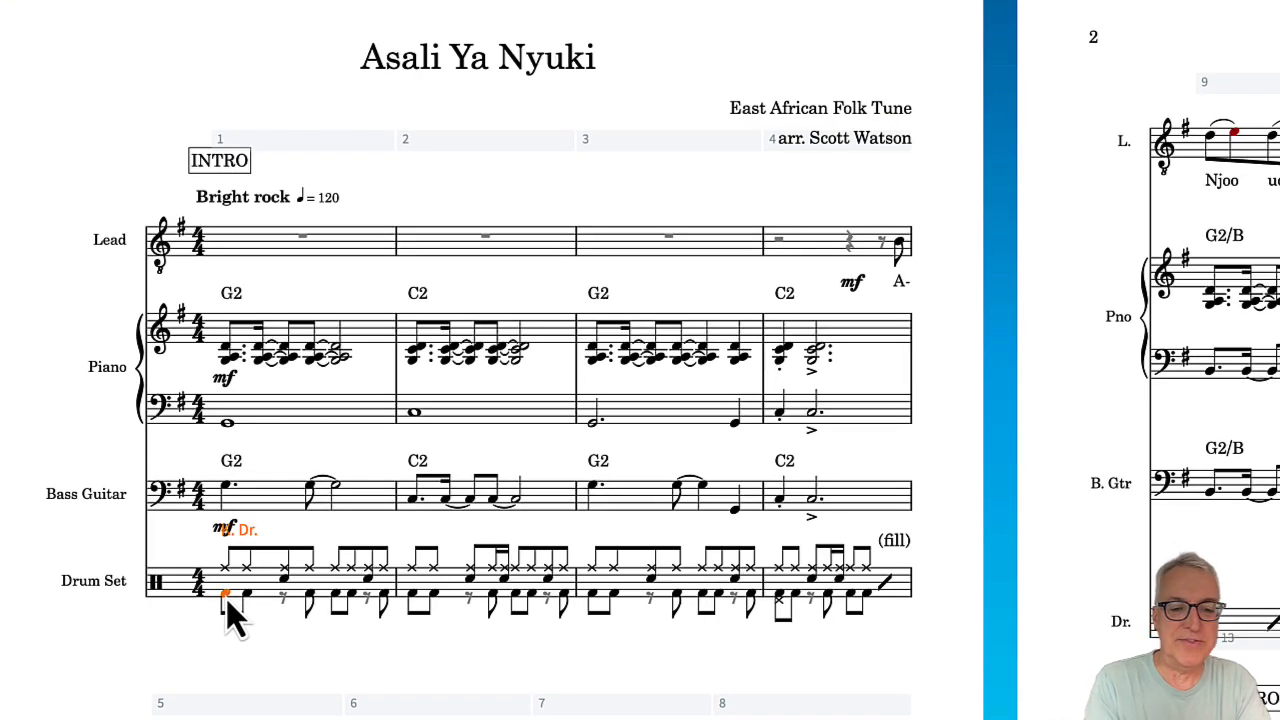
key("shift+t")
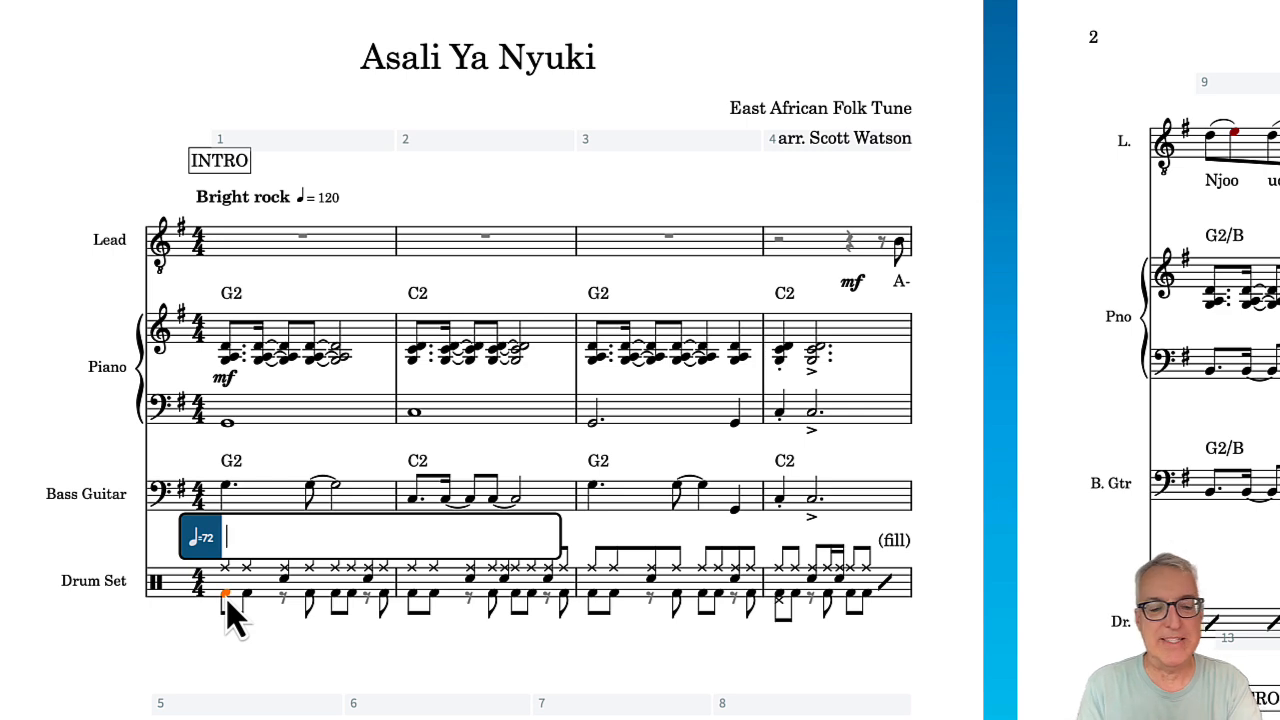
type("swing")
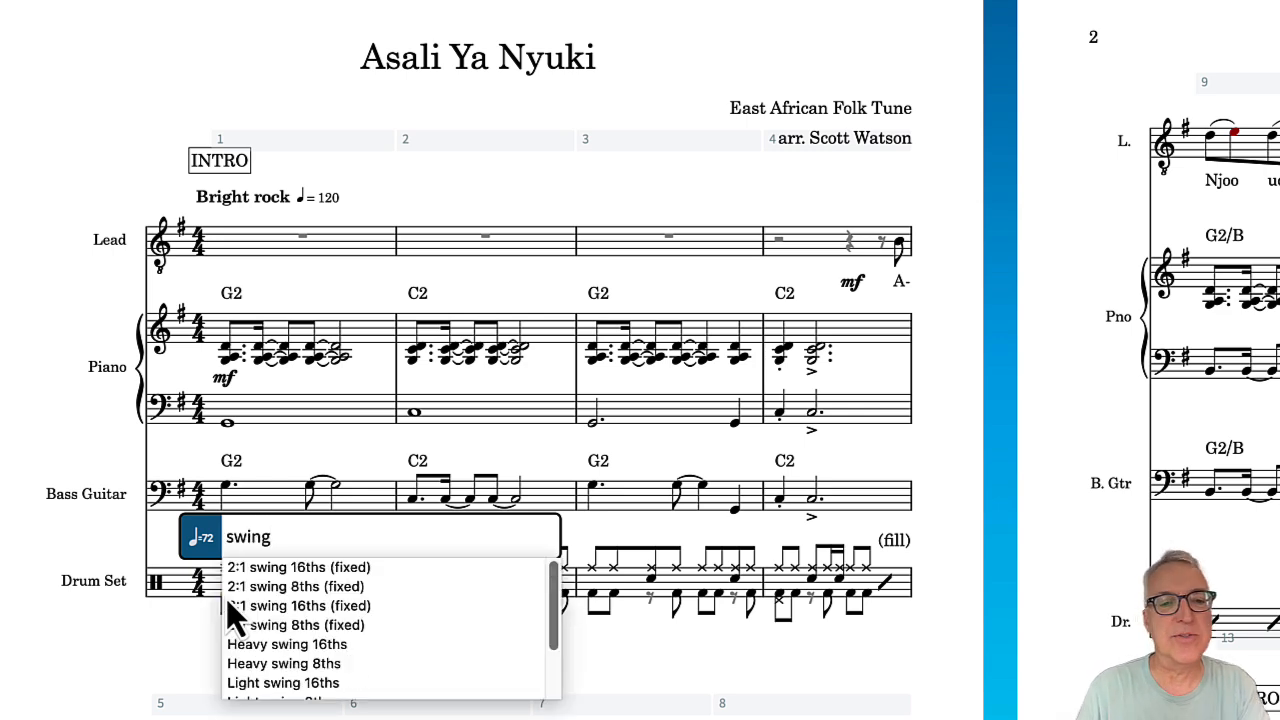
scroll(265, 690, "down", 3)
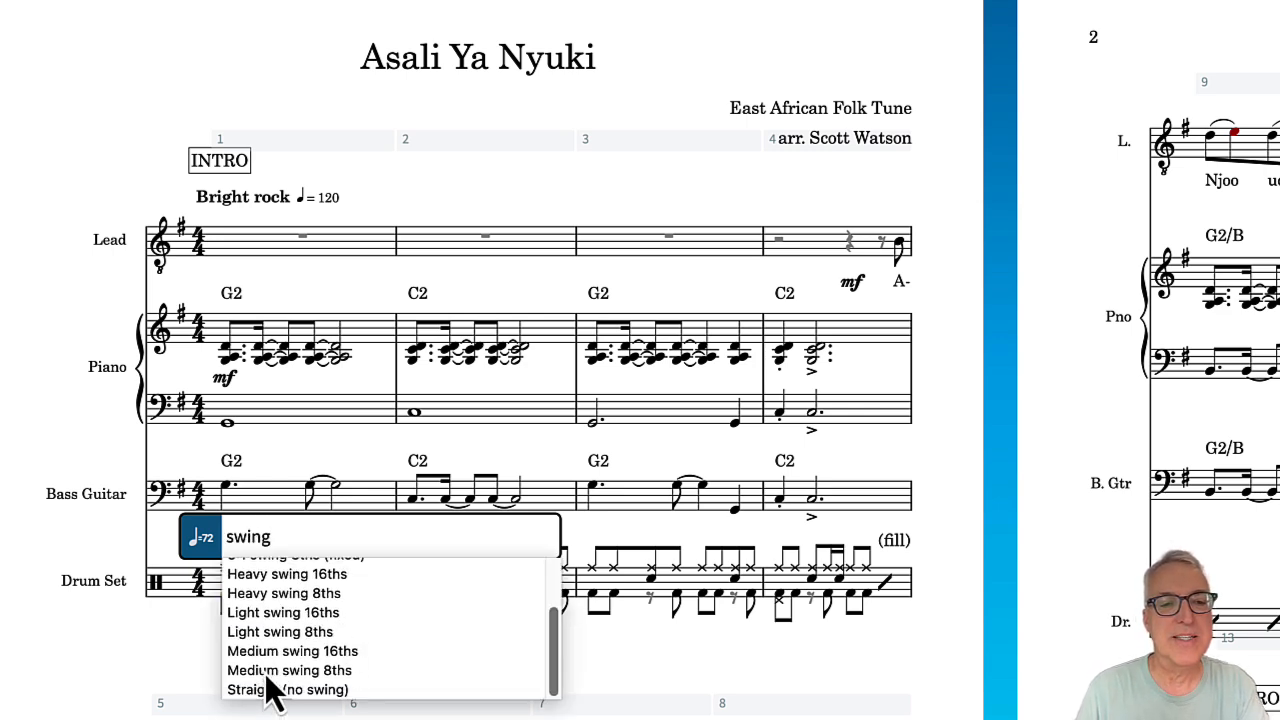
left_click(288, 674)
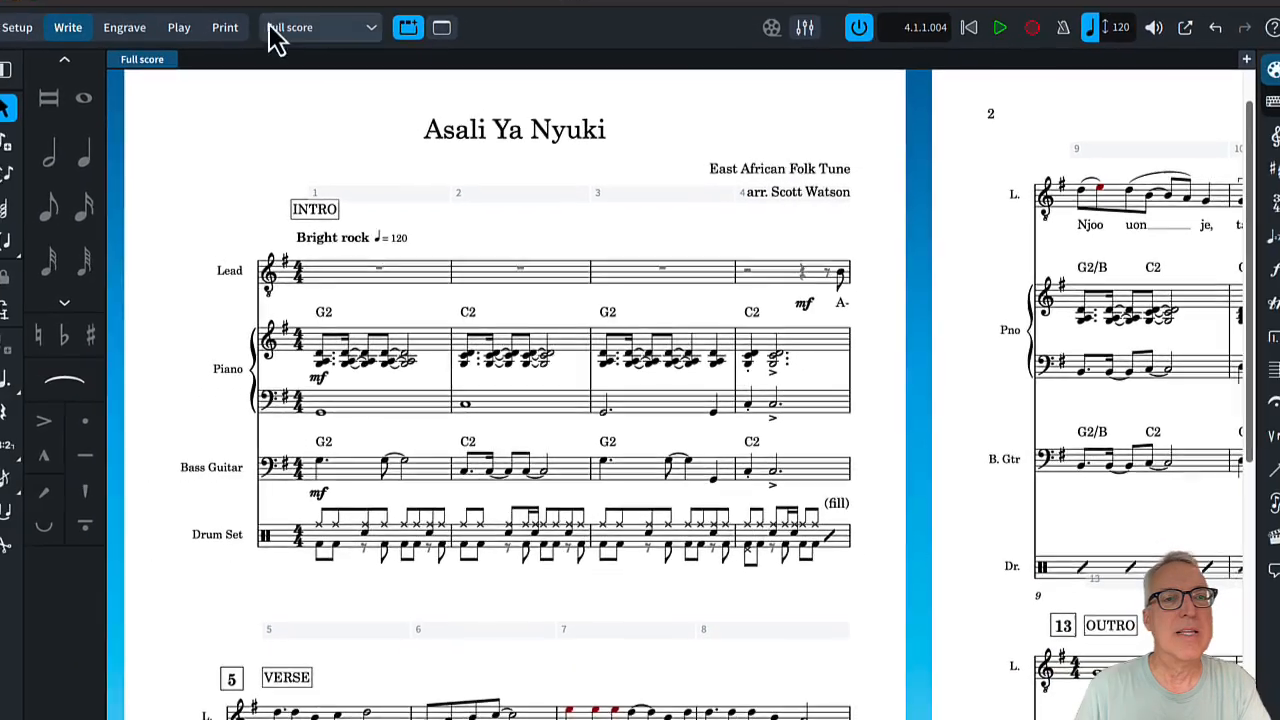
- Show the signposts in the score to reveal the rhythmic feel marker
left_click(224, 11)
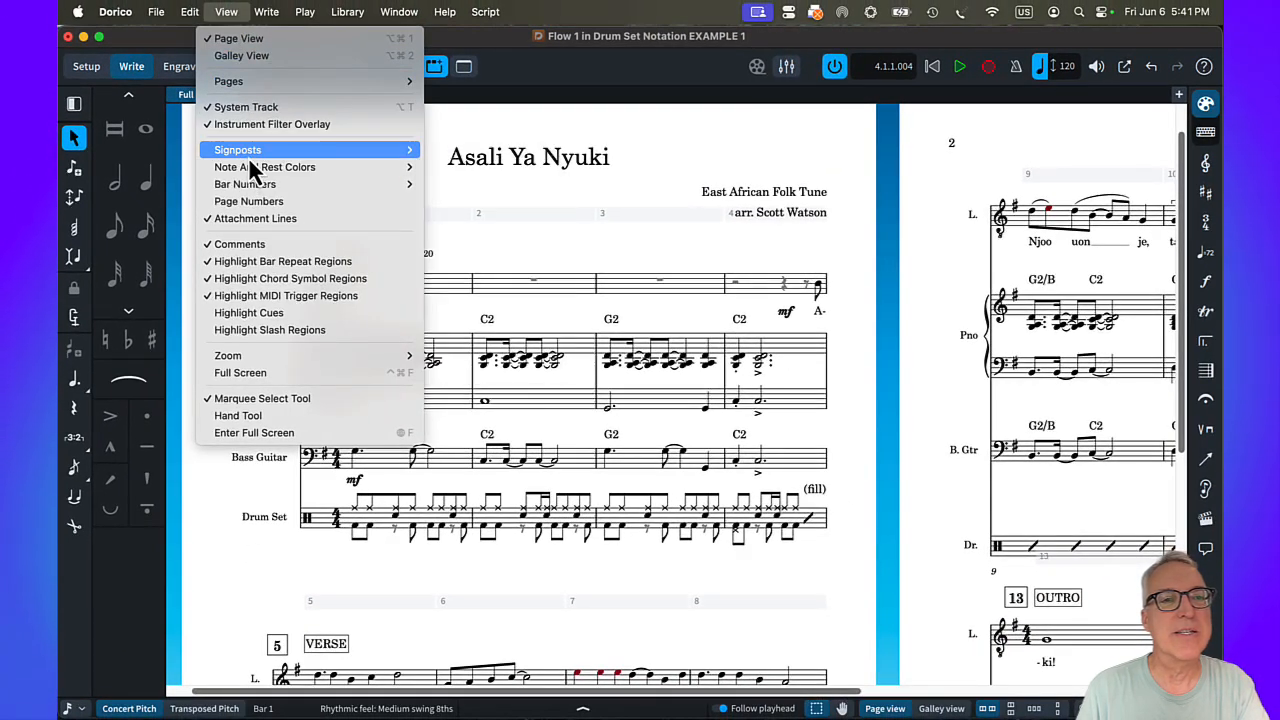
mouse_move(248, 152)
left_click(470, 150)
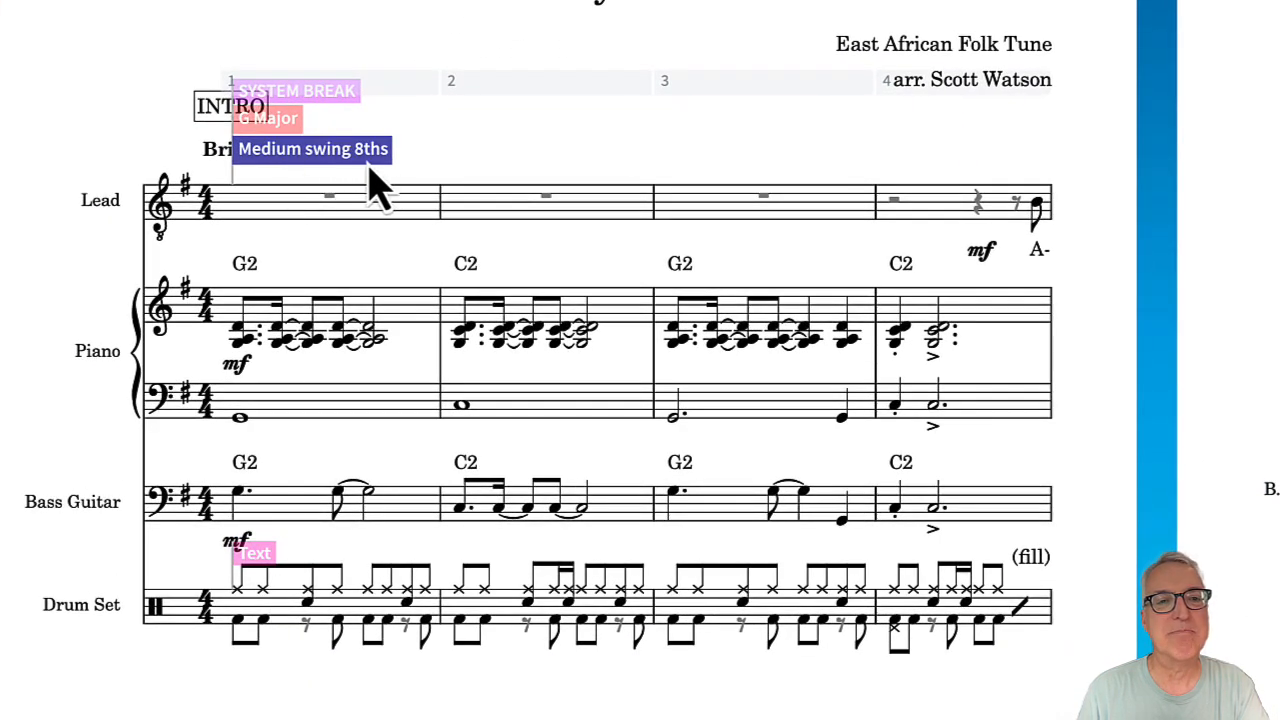
- Add a Straight (no swing) rhythmic feel at the first kick drum note of bar 2
left_click(468, 643)
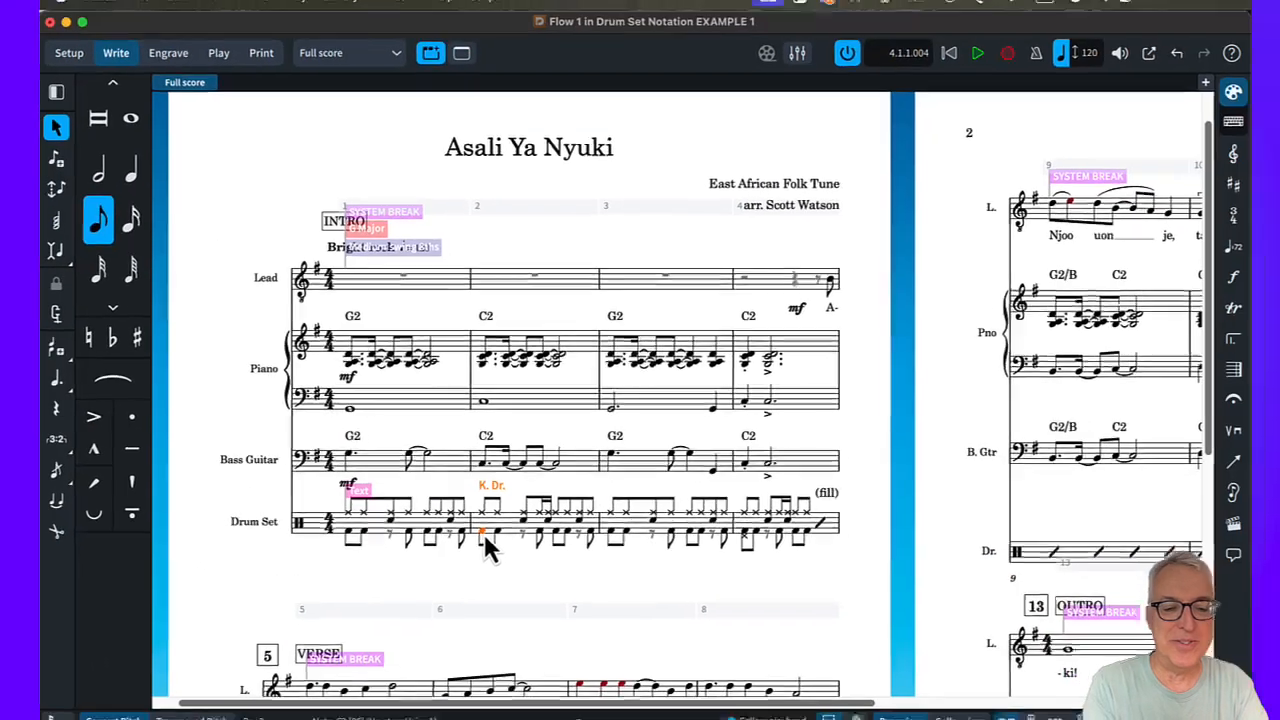
key("shift+t")
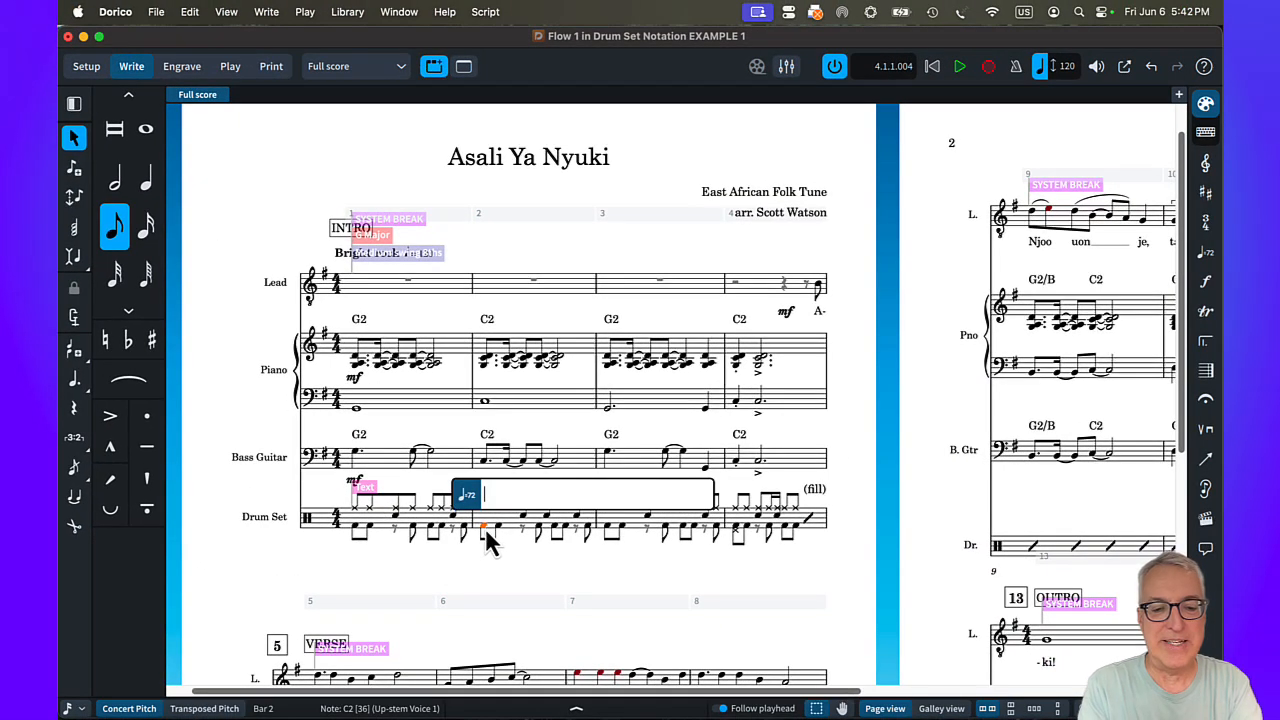
type("str")
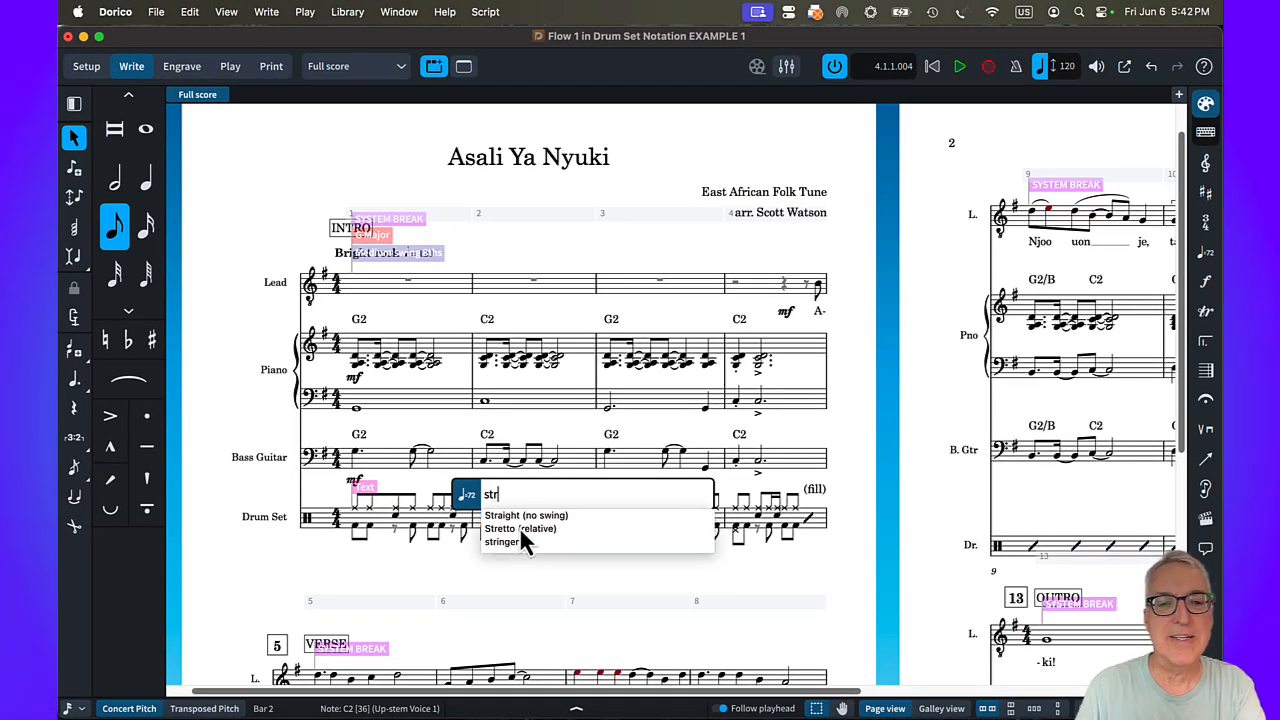
key("Return")
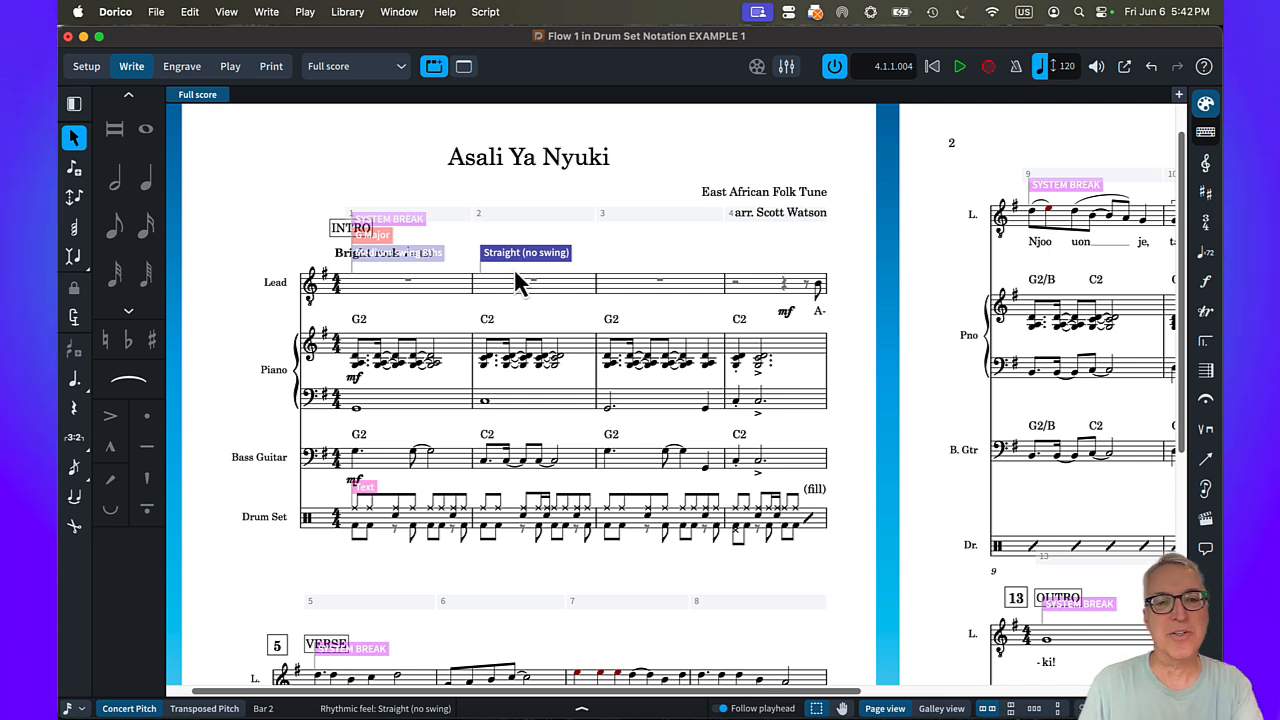
- Play the score from the first kick drum note in bar 1, stop playback, and hide the signposts
left_click(355, 530)
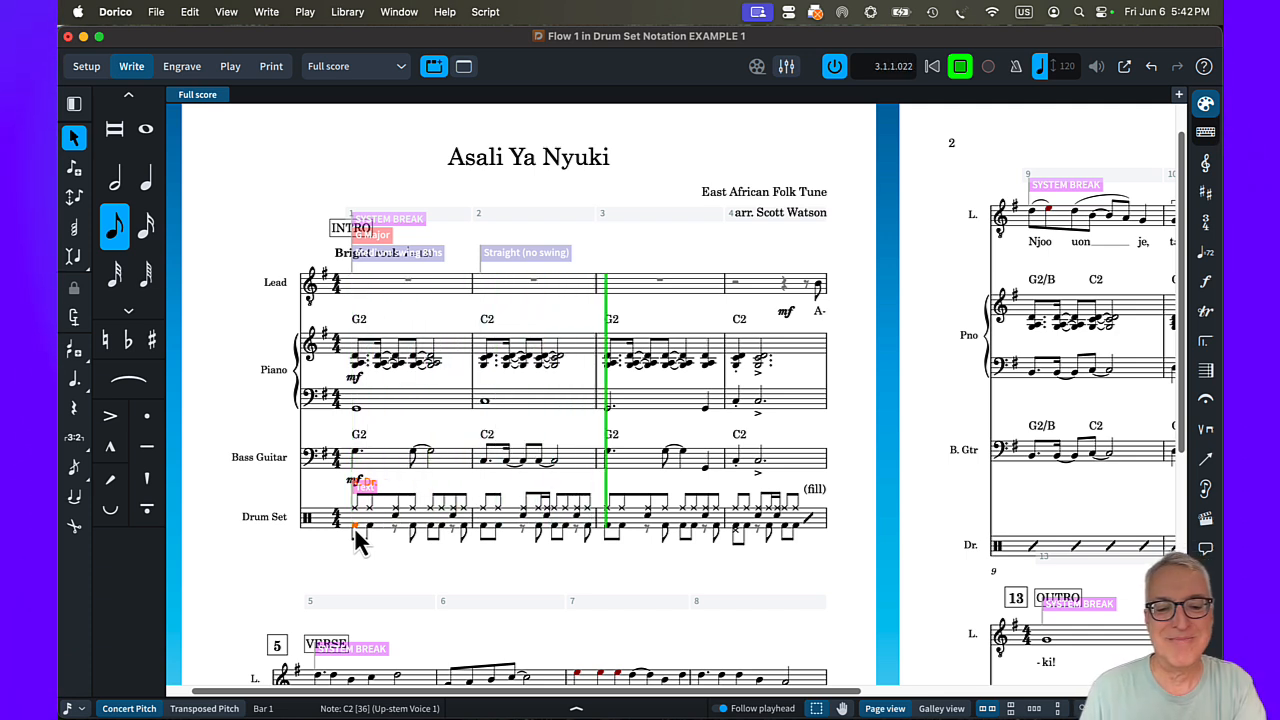
key("space")
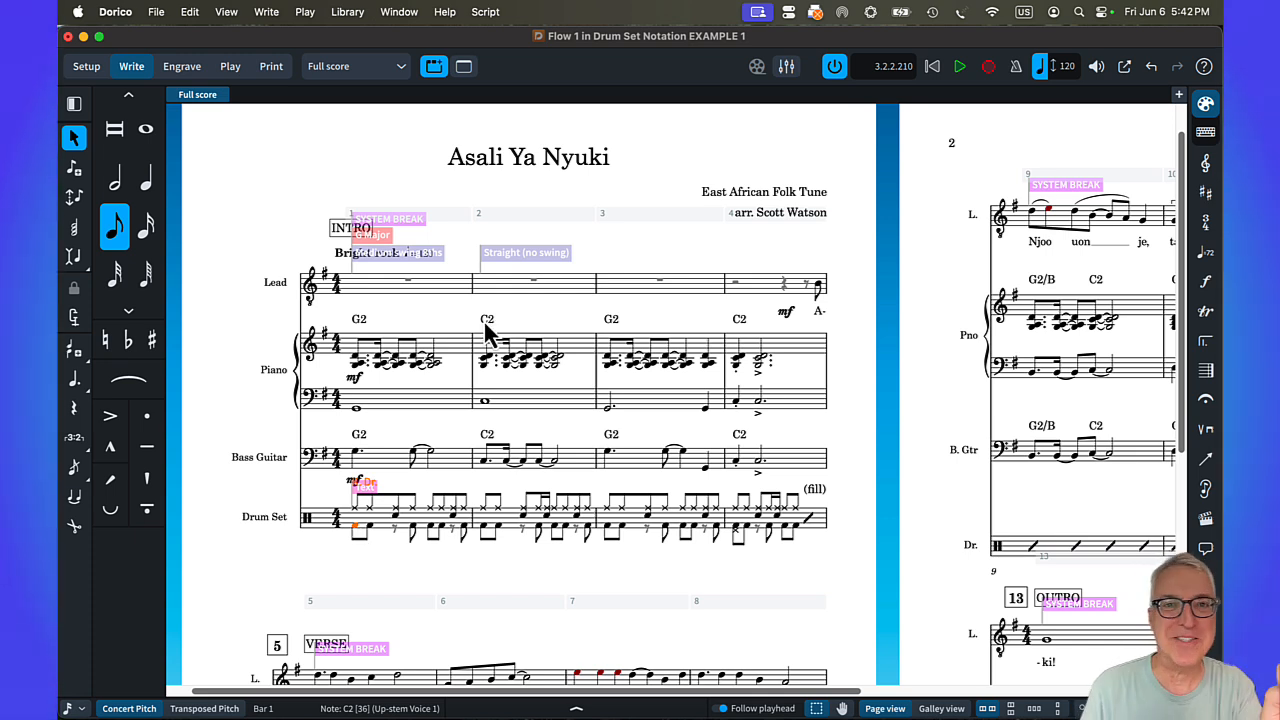
left_click(230, 12)
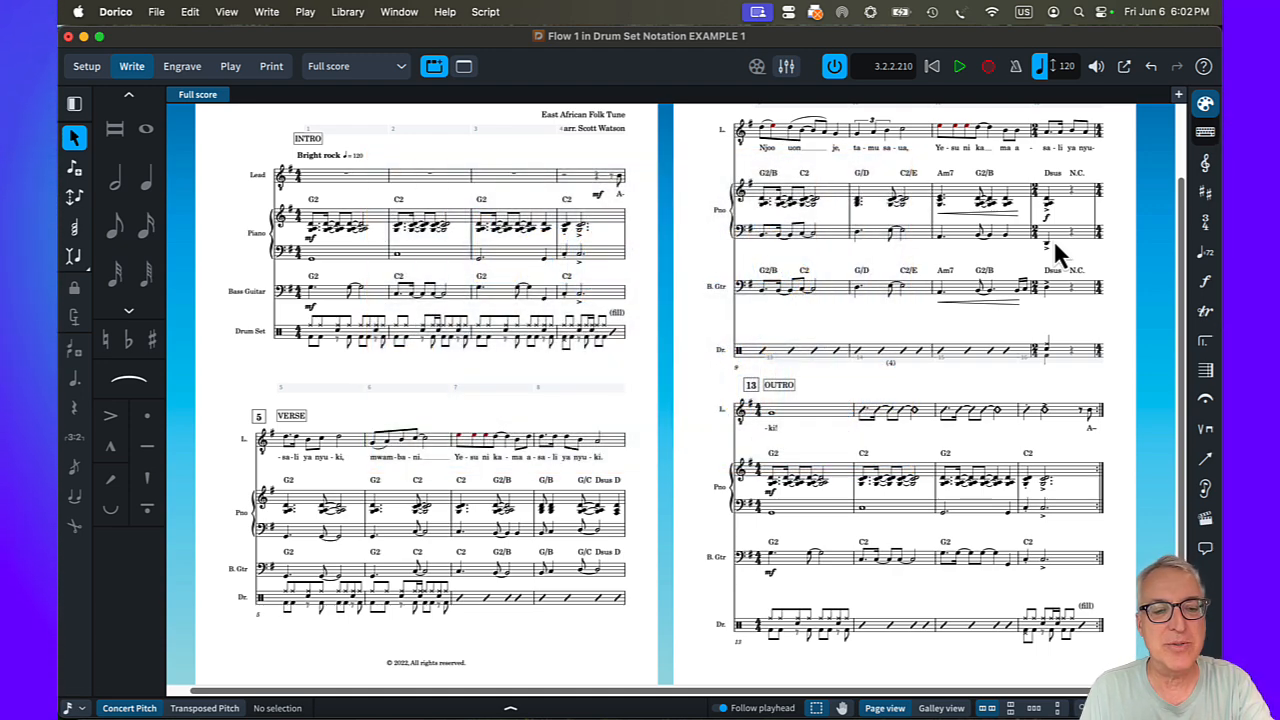
- In Engrave mode's staff spacing, move the drum staff down in the INTRO and VERSE systems on page 1
key("super+3")
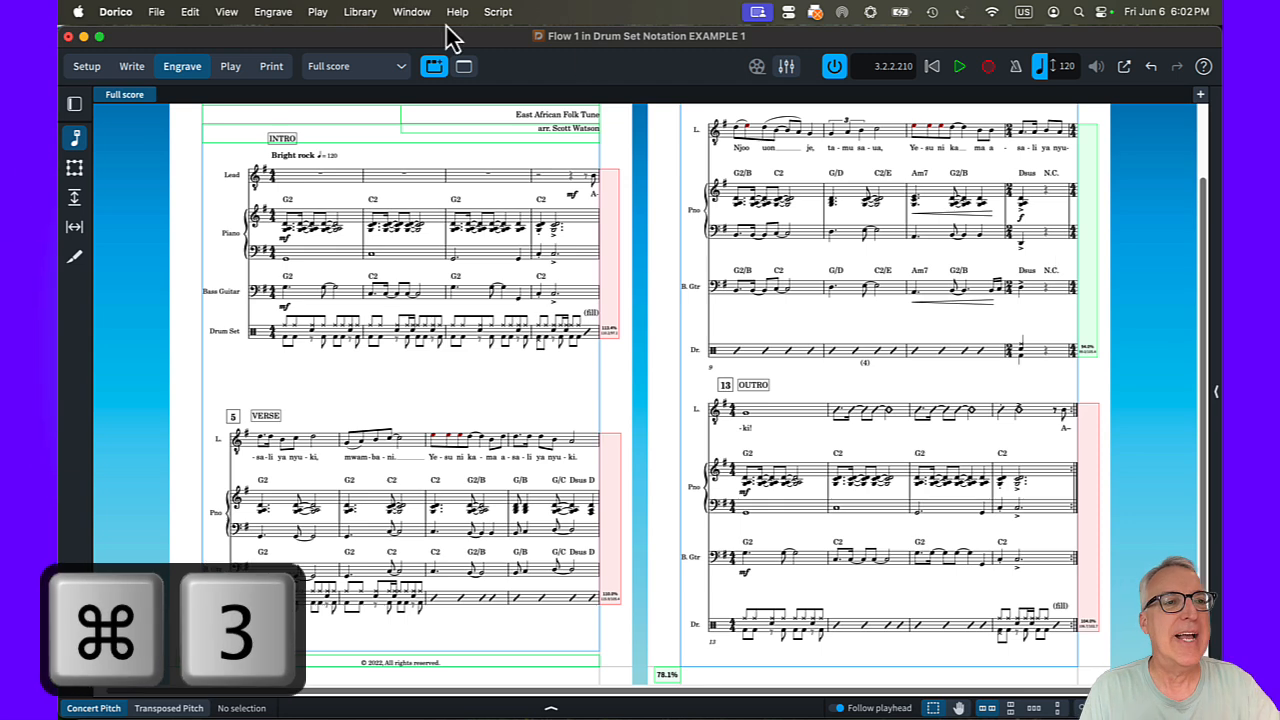
left_click(74, 199)
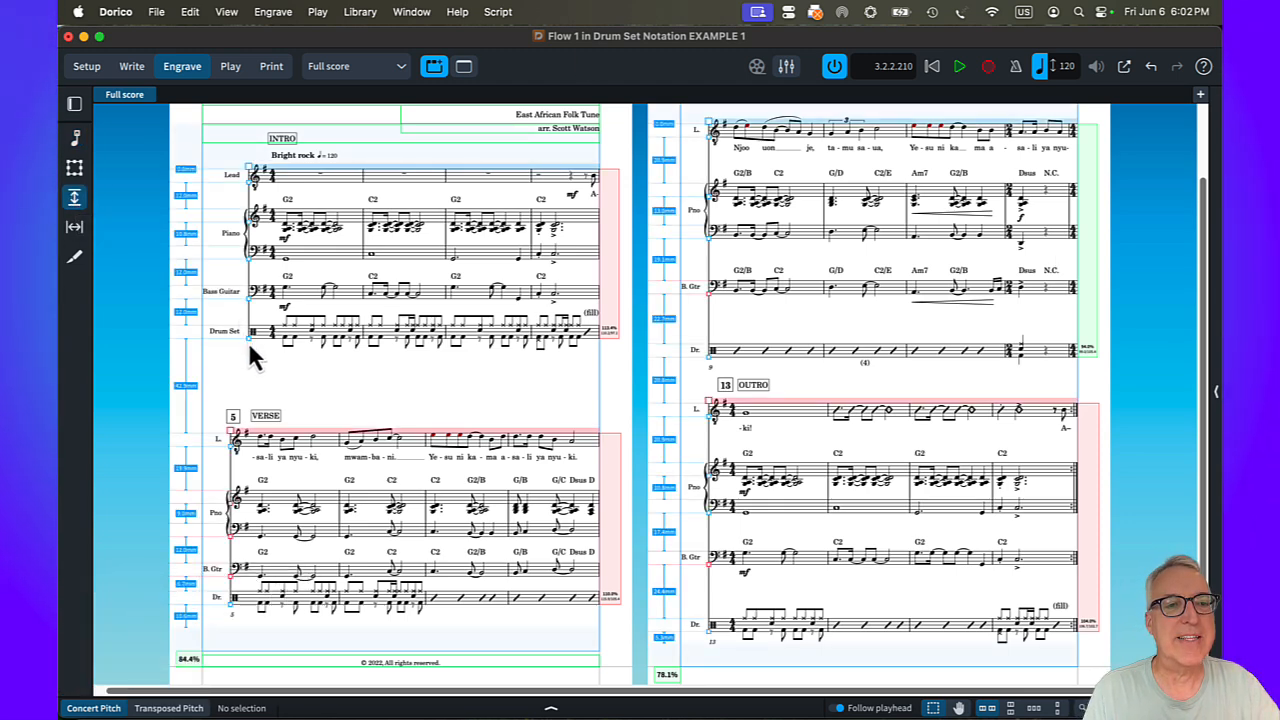
left_click_drag(247, 340, 248, 349)
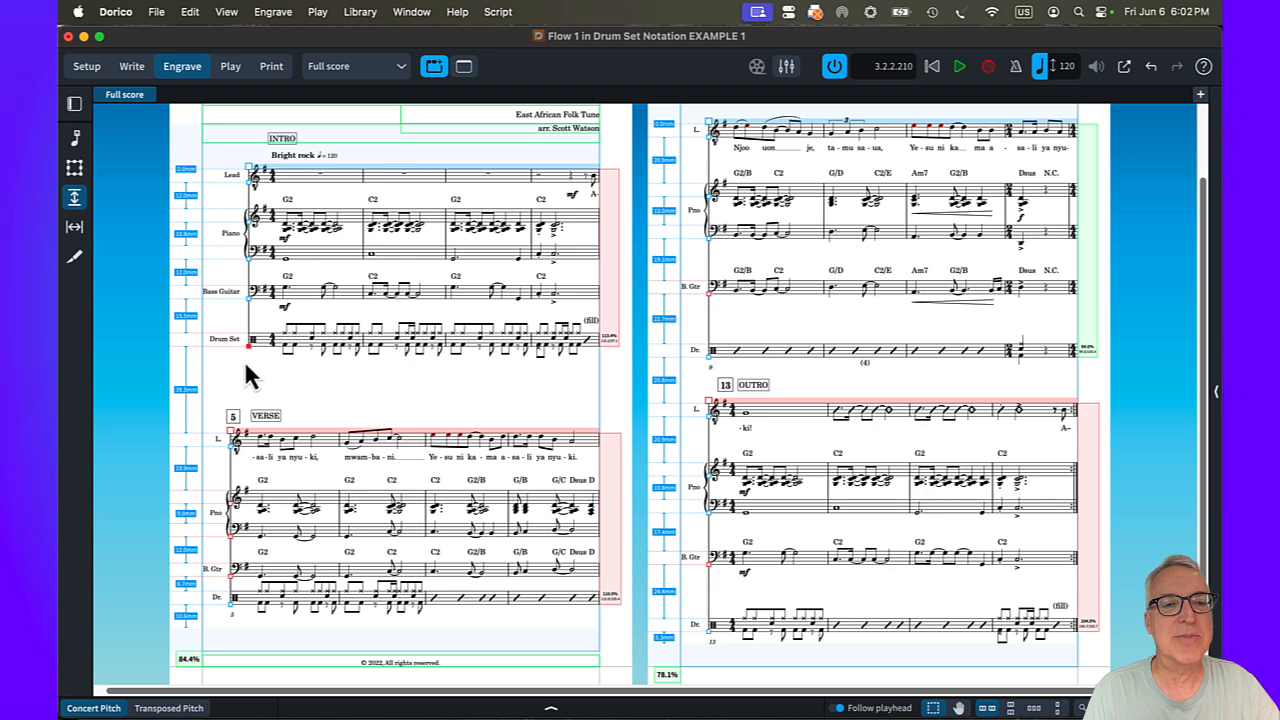
left_click_drag(229, 604, 229, 620)
- Move the drum staff closer to the bass guitar staff in both systems on page 2 and return to Write mode
left_click_drag(708, 356, 708, 345)
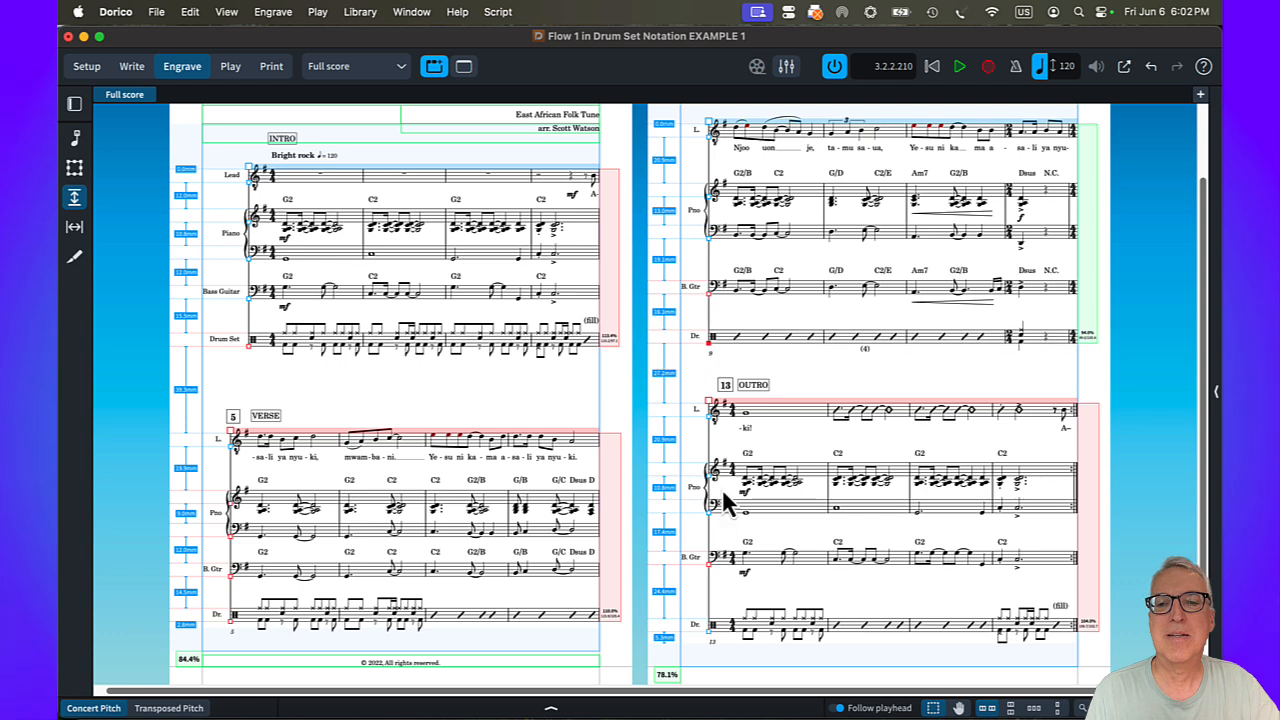
left_click_drag(708, 630, 709, 607)
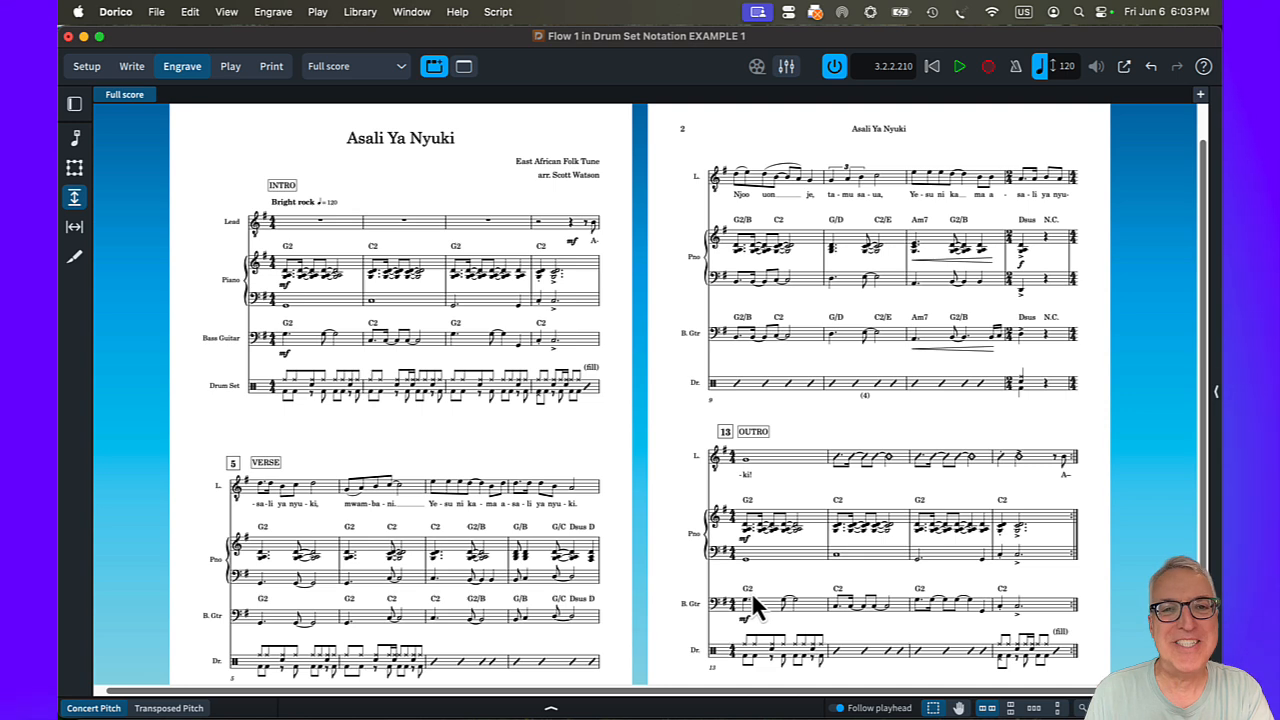
left_click(119, 70)
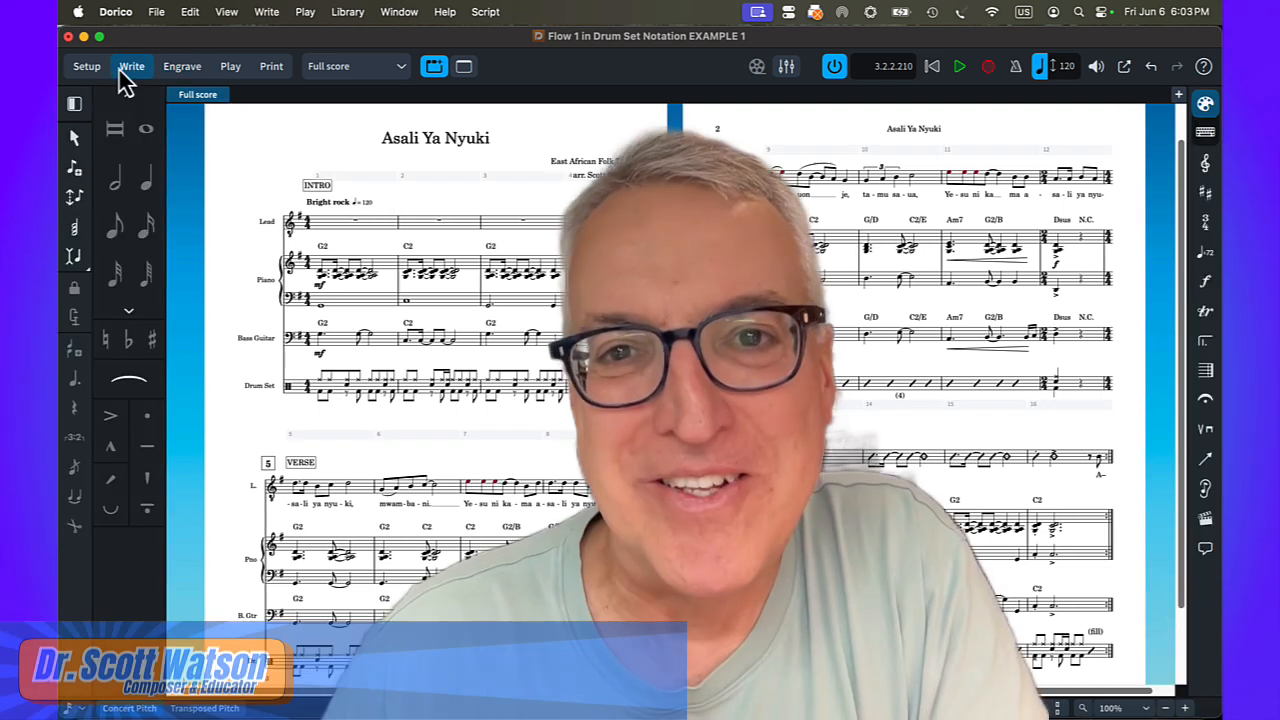